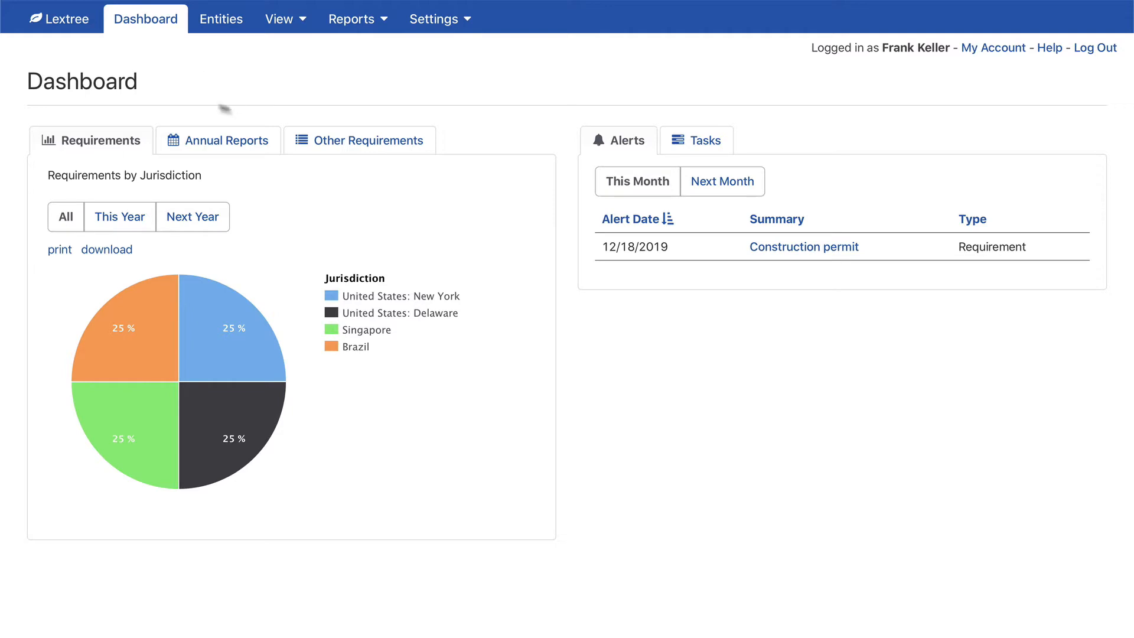
- Review the annual reports and other requirements on the dashboard, and return to the requirements by jurisdiction chart
{"action": "left_click_drag", "start_coordinate": [30, 75], "coordinate": [144, 83]}
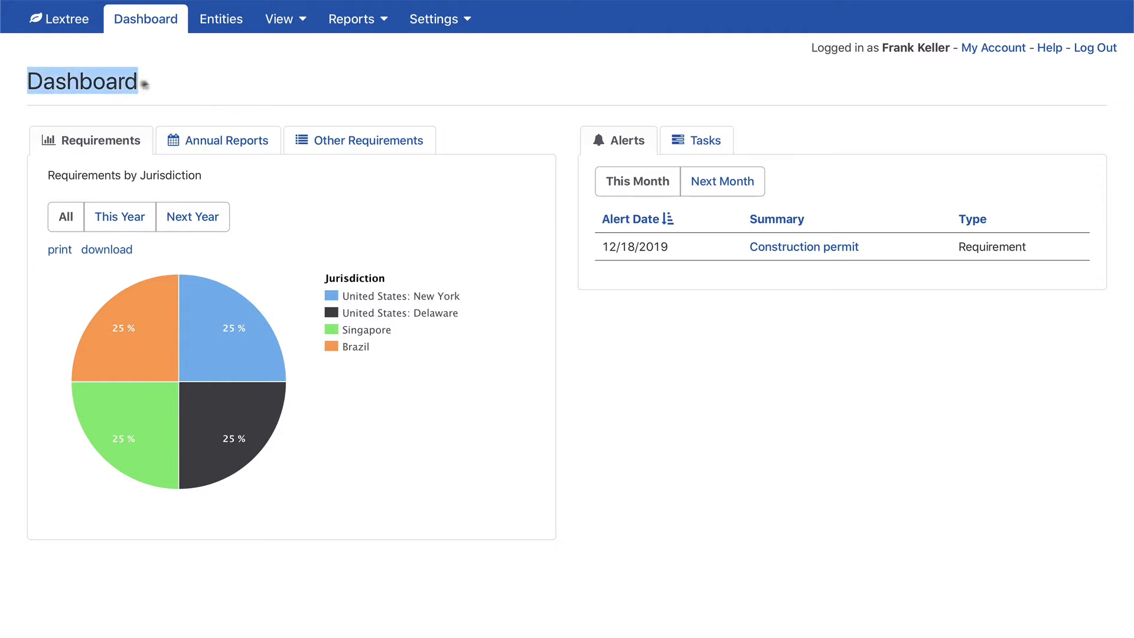
{"action": "left_click", "coordinate": [222, 65]}
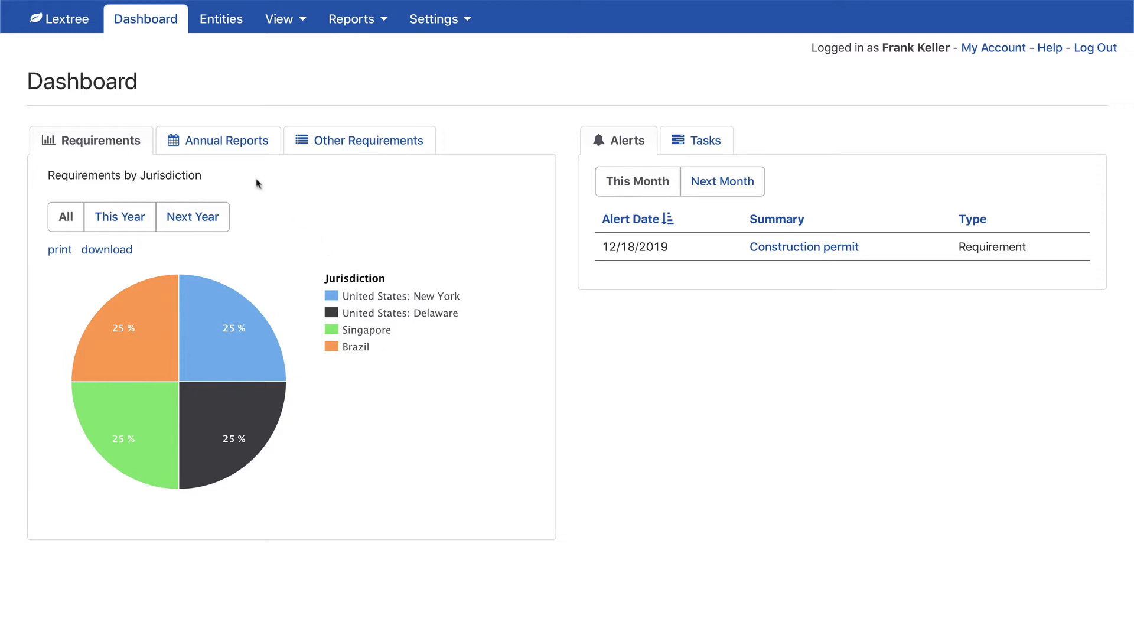
{"action": "left_click", "coordinate": [240, 139]}
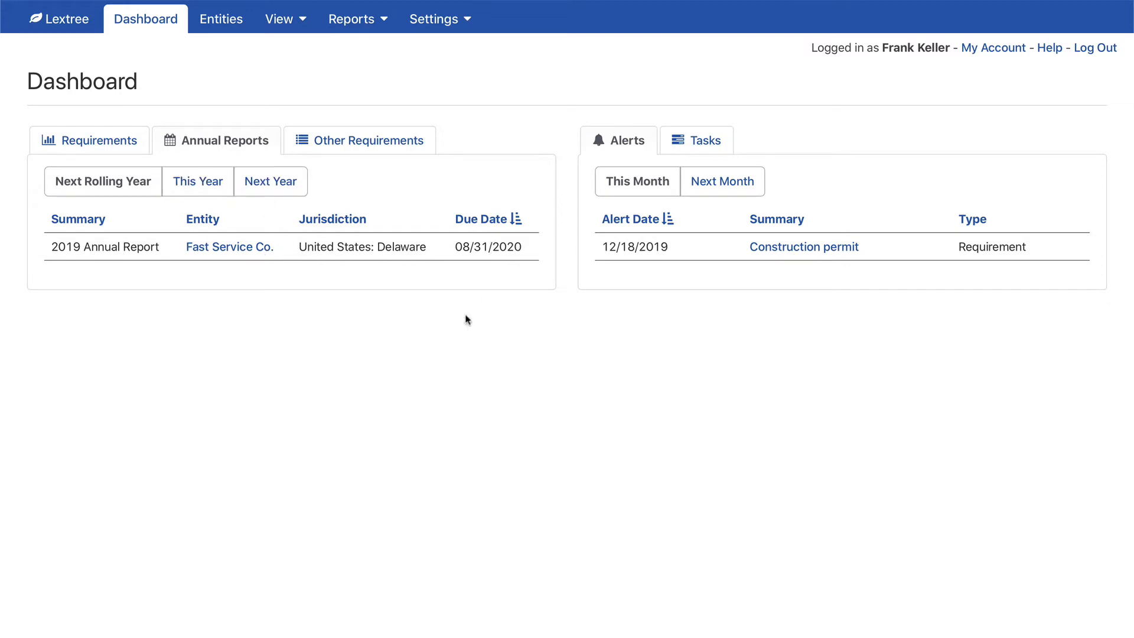
{"action": "left_click", "coordinate": [362, 153]}
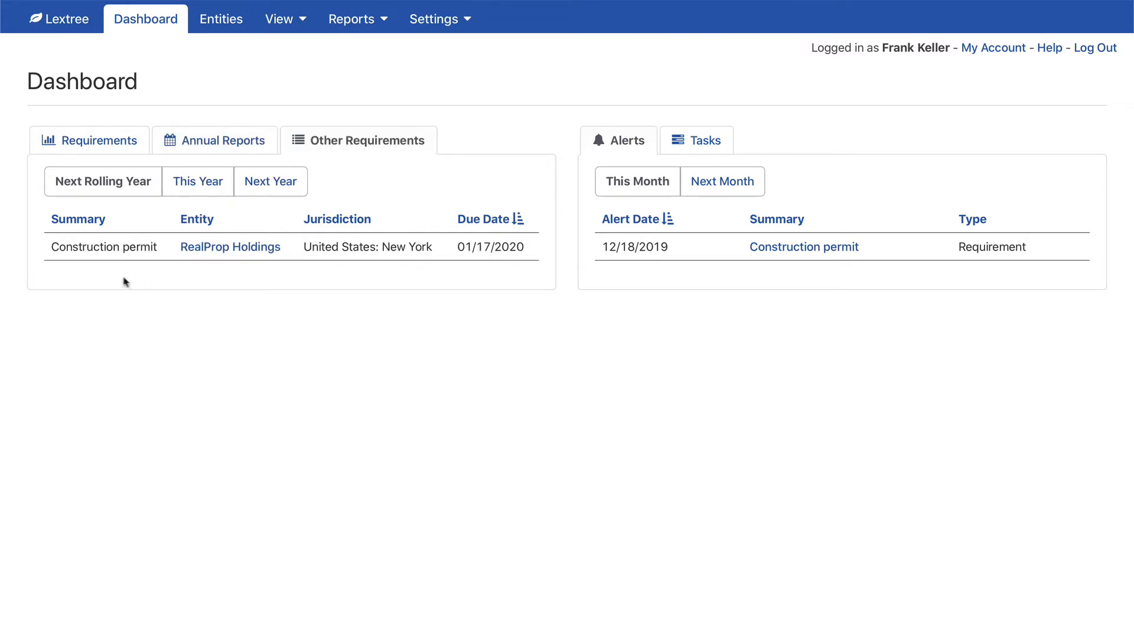
{"action": "left_click_drag", "start_coordinate": [52, 245], "coordinate": [153, 248]}
{"action": "left_click", "coordinate": [170, 352]}
{"action": "left_click", "coordinate": [102, 140]}
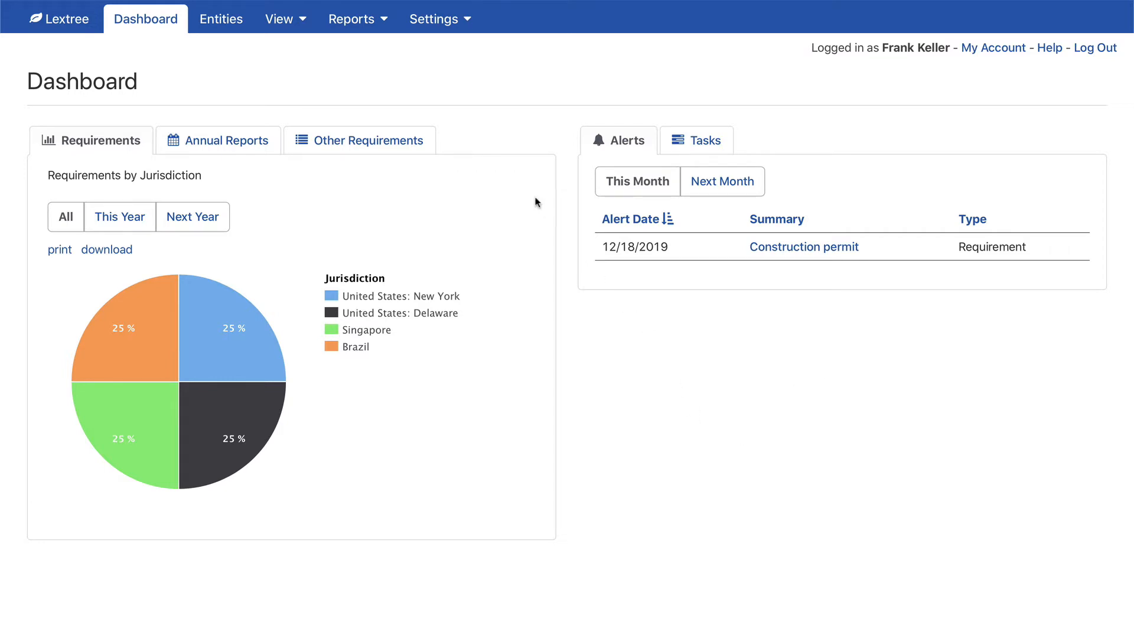
- Open the entities list, look over its active entries, and view the column display options without changing them
{"action": "left_click", "coordinate": [278, 23]}
{"action": "left_click", "coordinate": [217, 26]}
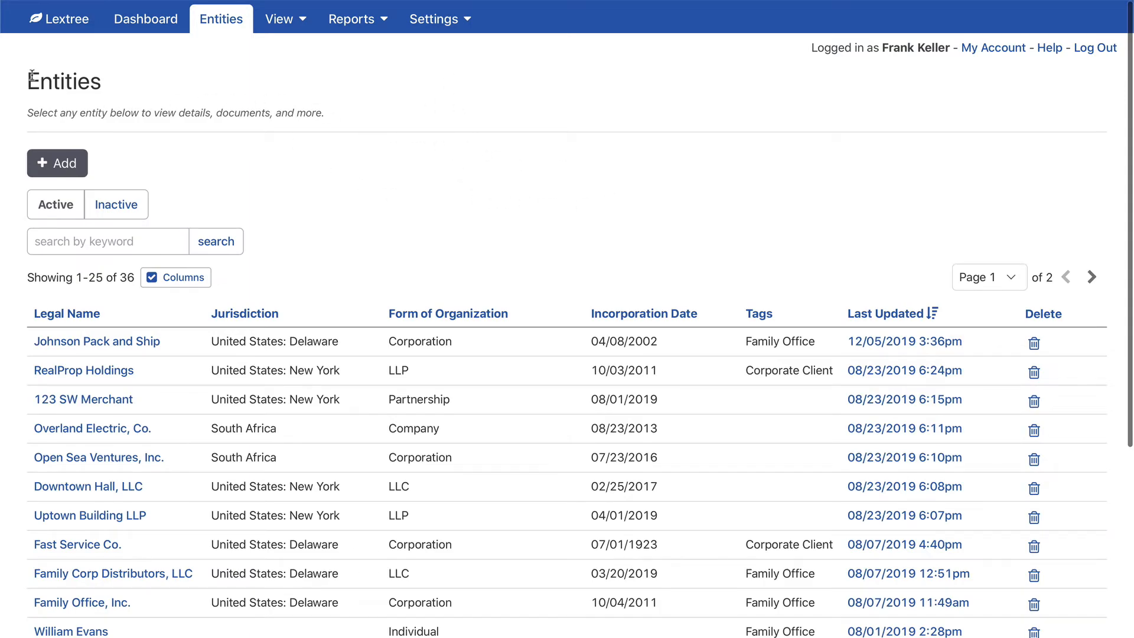
{"action": "left_click_drag", "start_coordinate": [32, 76], "coordinate": [104, 82]}
{"action": "left_click", "coordinate": [433, 111]}
{"action": "scroll", "coordinate": [428, 235], "scroll_direction": "down", "scroll_amount": 1}
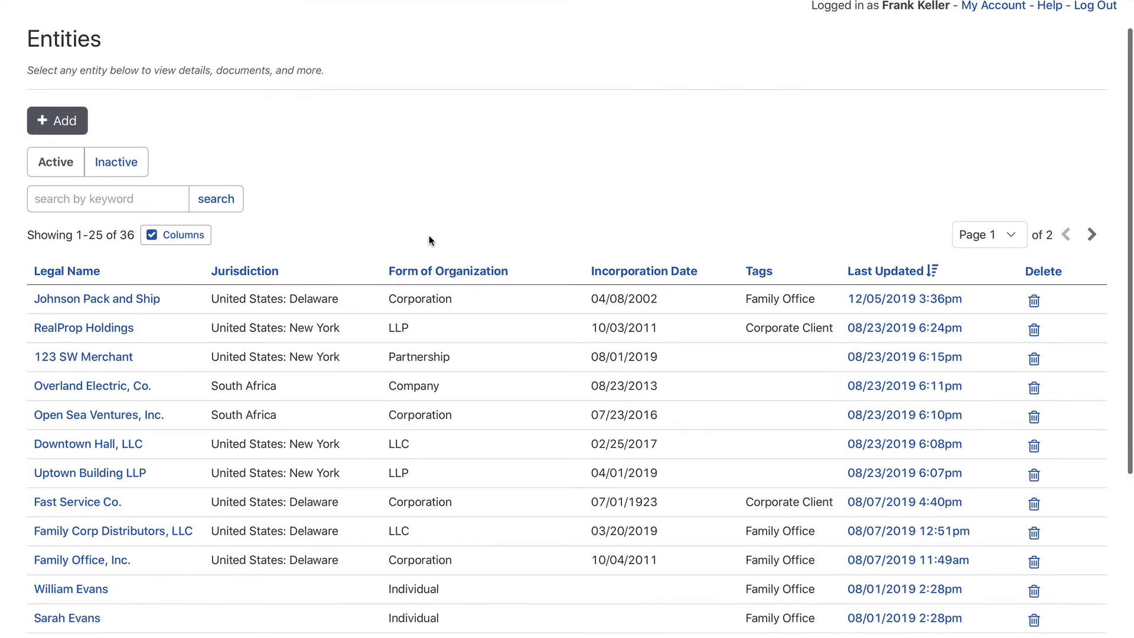
{"action": "double_click", "coordinate": [127, 234]}
{"action": "scroll", "coordinate": [411, 213], "scroll_direction": "up", "scroll_amount": 1}
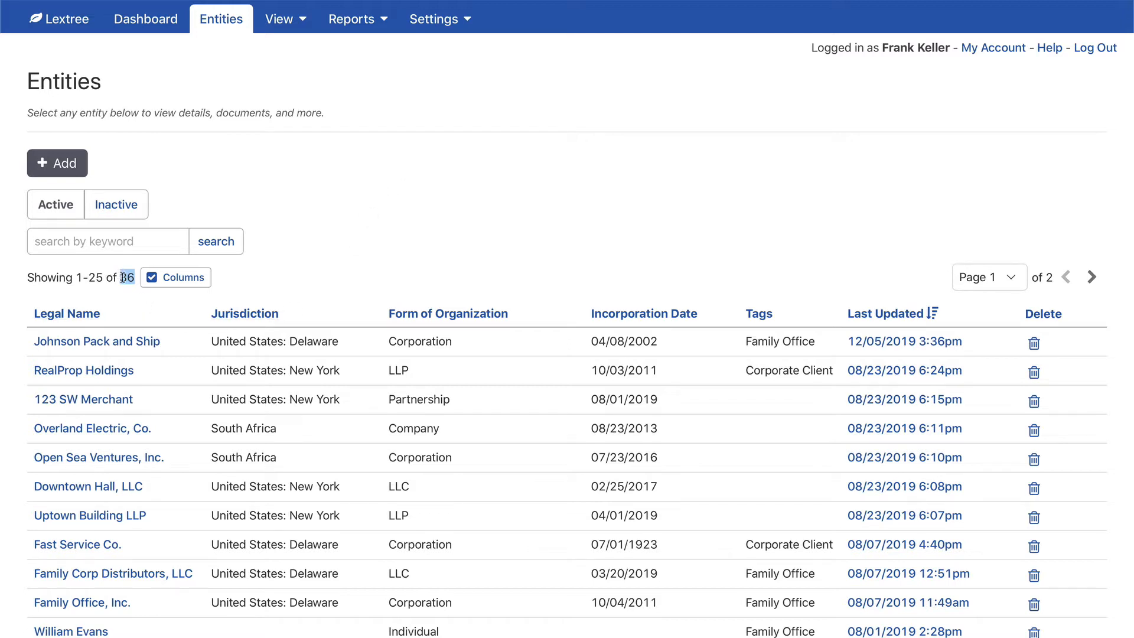
{"action": "left_click", "coordinate": [362, 247]}
{"action": "scroll", "coordinate": [369, 238], "scroll_direction": "down", "scroll_amount": 2}
{"action": "scroll", "coordinate": [372, 239], "scroll_direction": "up", "scroll_amount": 2}
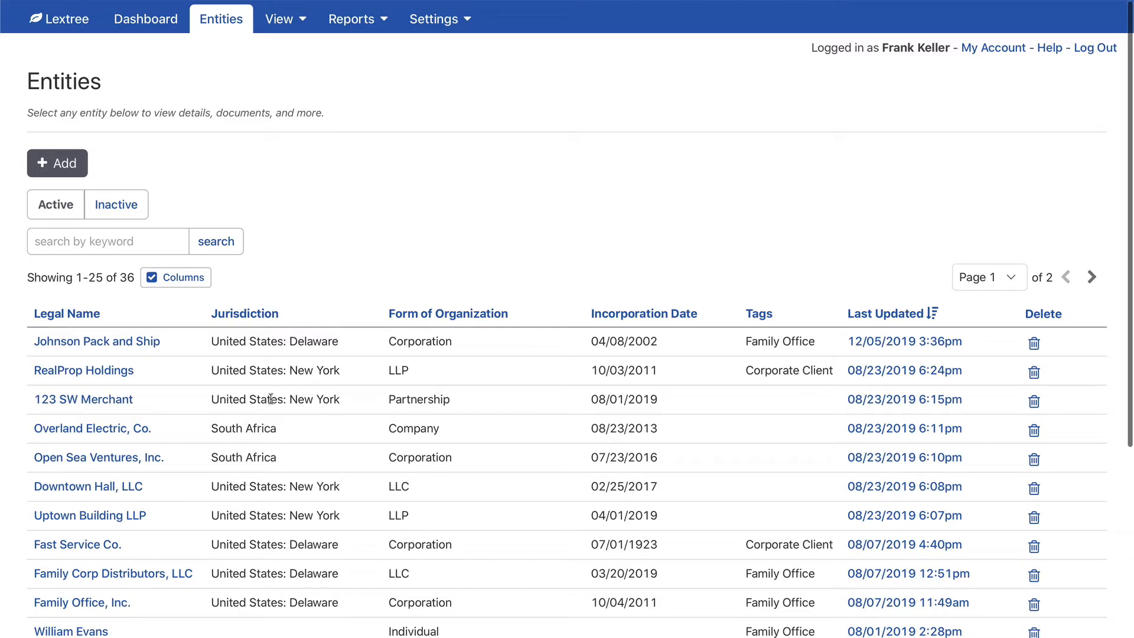
{"action": "left_click", "coordinate": [183, 278]}
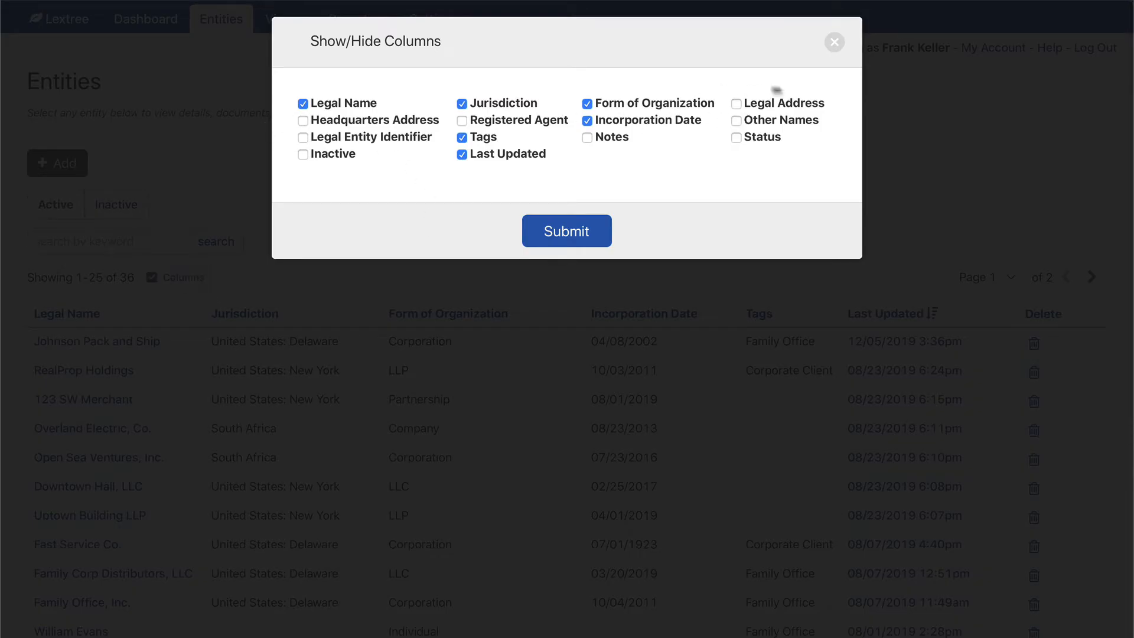
{"action": "left_click", "coordinate": [833, 42]}
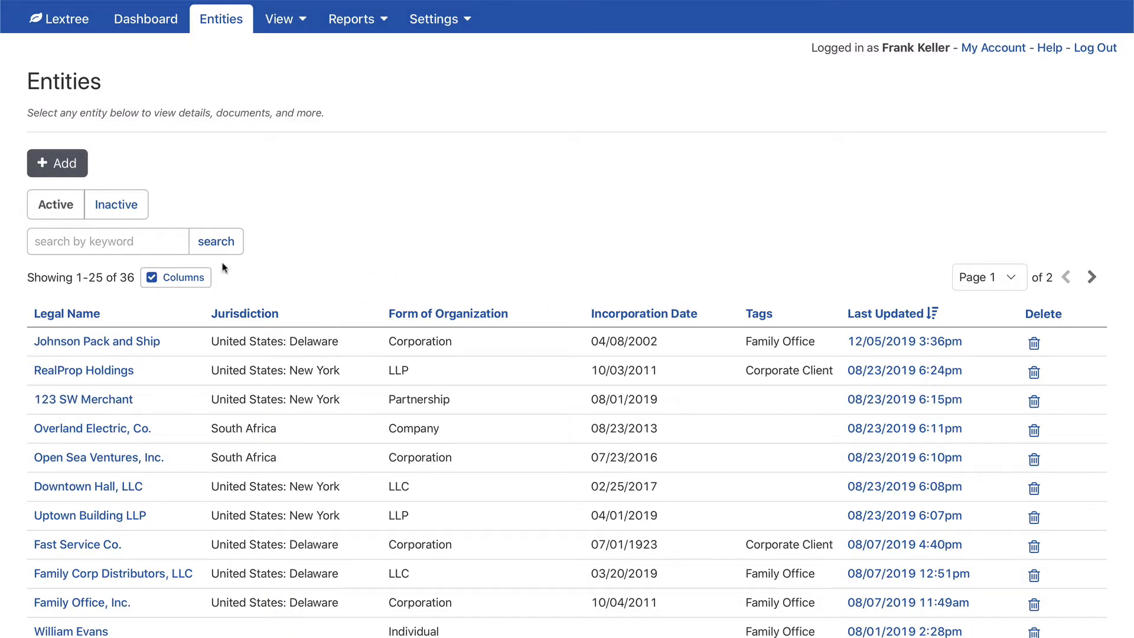
- Search the entities by the keyword "family" and examine the tags of the matching entries
{"action": "left_click", "coordinate": [117, 238]}
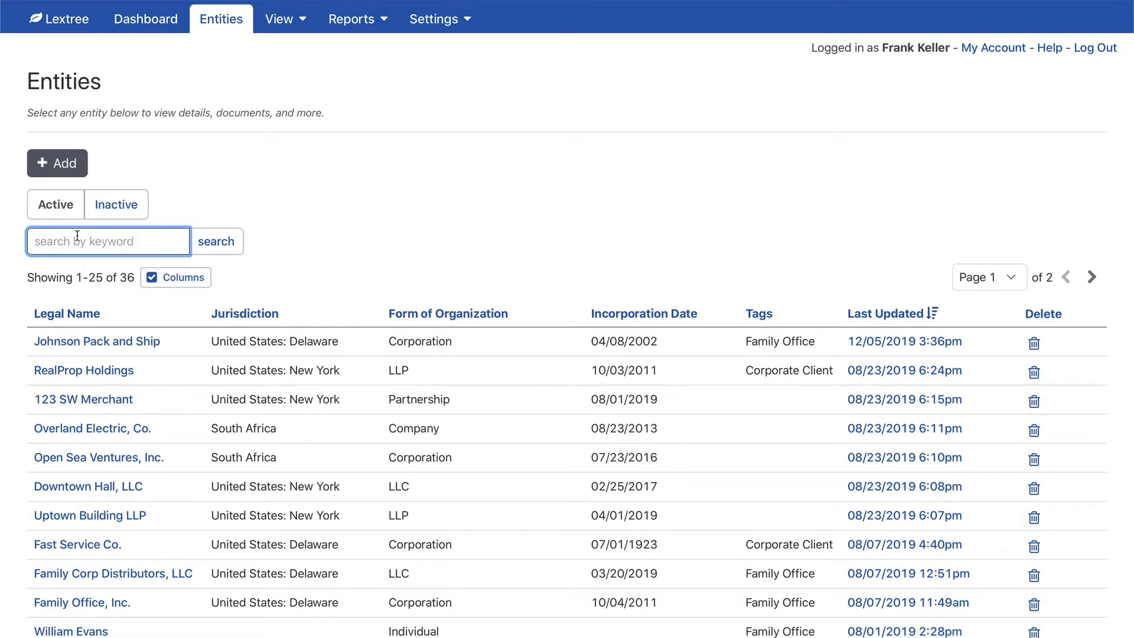
{"action": "type", "text": "family"}
{"action": "key", "text": "Return"}
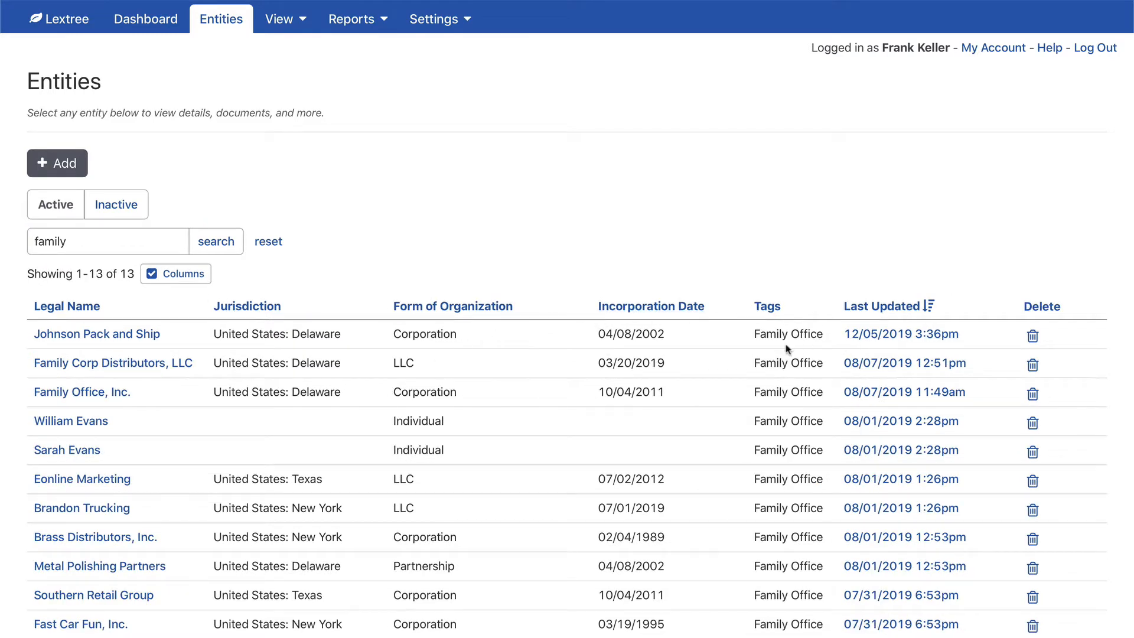
{"action": "left_click_drag", "start_coordinate": [755, 333], "coordinate": [810, 334]}
{"action": "scroll", "coordinate": [766, 558], "scroll_direction": "down", "scroll_amount": 1}
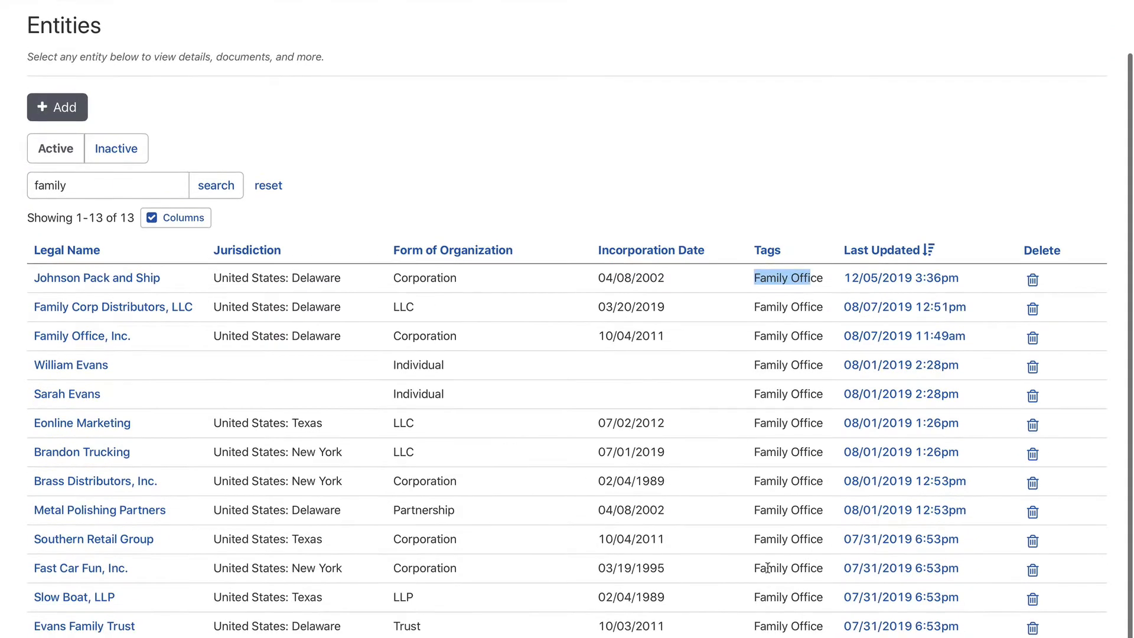
{"action": "scroll", "coordinate": [591, 248], "scroll_direction": "up", "scroll_amount": 1}
{"action": "left_click", "coordinate": [421, 263]}
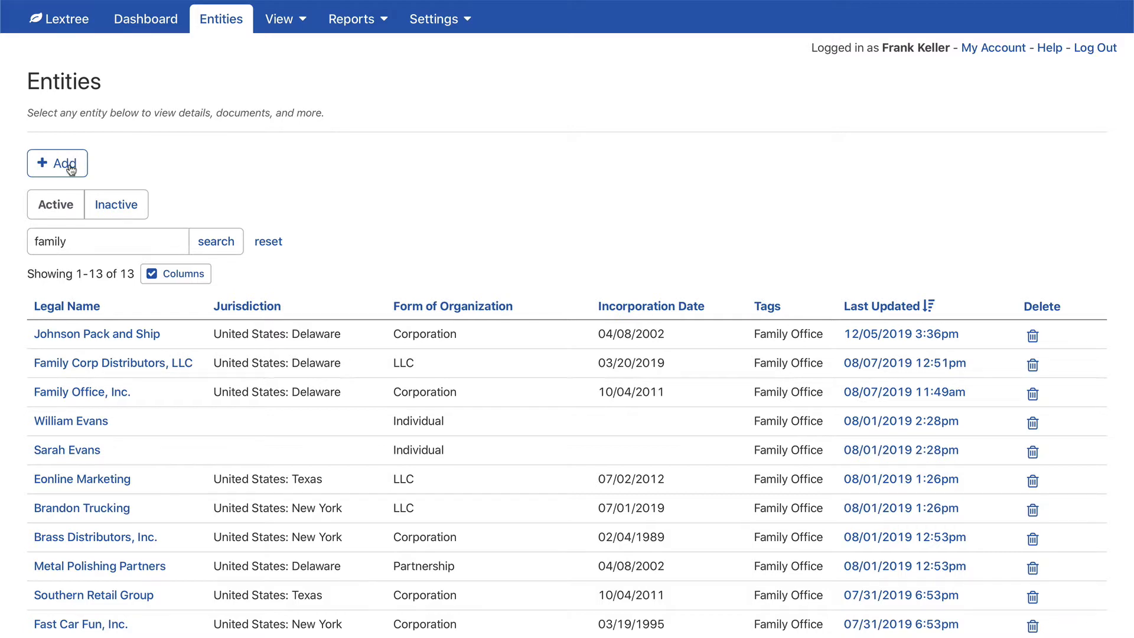
- Start a new entity with the legal name "New US Corp, Inc."
{"action": "left_click", "coordinate": [71, 169]}
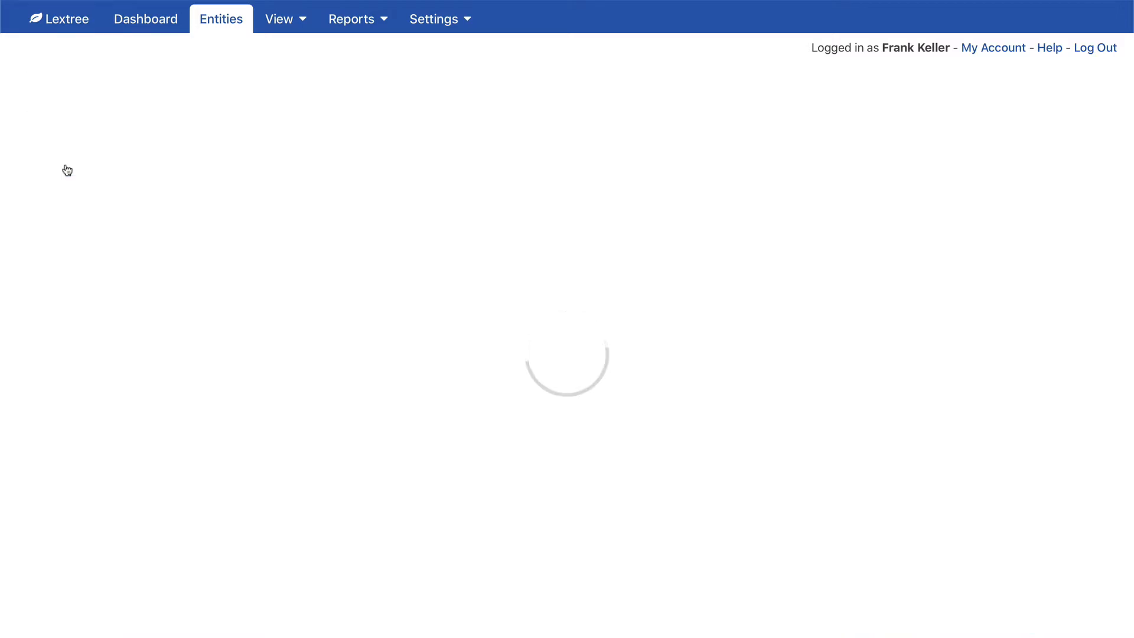
{"action": "left_click", "coordinate": [395, 161]}
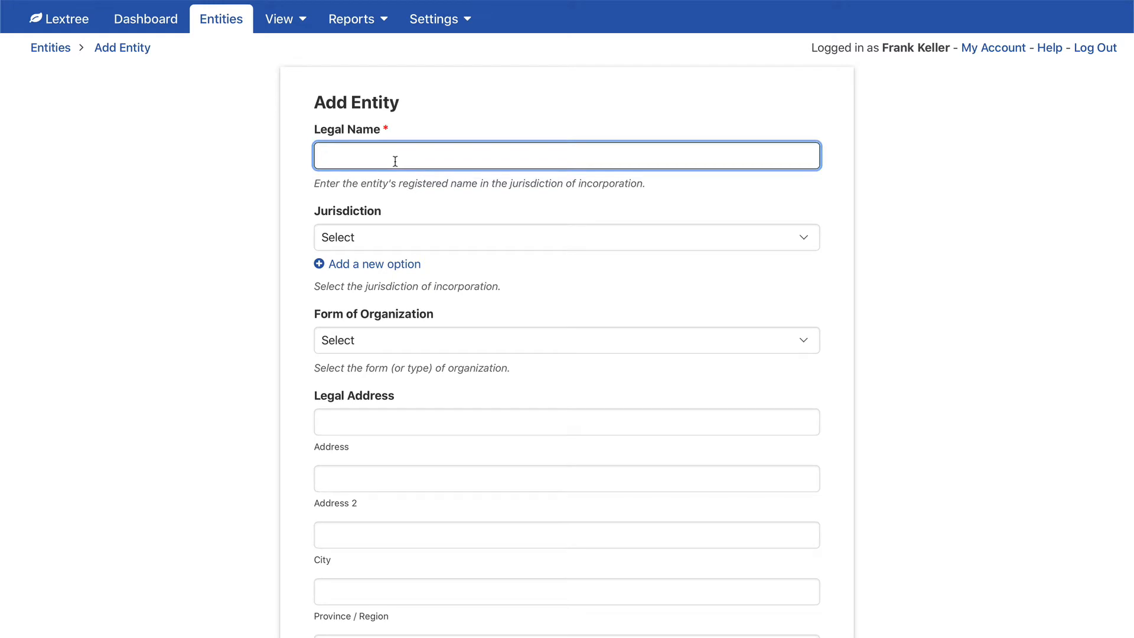
{"action": "type", "text": "New US Corp, Inc."}
- Look through the existing jurisdiction options for the new entity without choosing one
{"action": "left_click", "coordinate": [425, 239]}
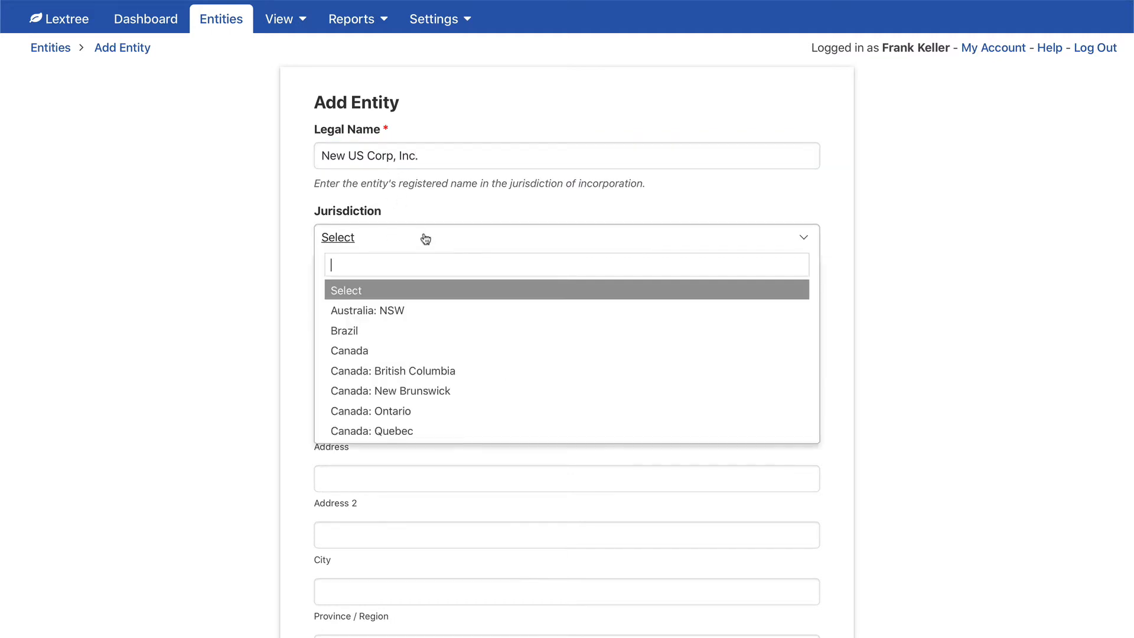
{"action": "scroll", "coordinate": [405, 357], "scroll_direction": "down", "scroll_amount": 2}
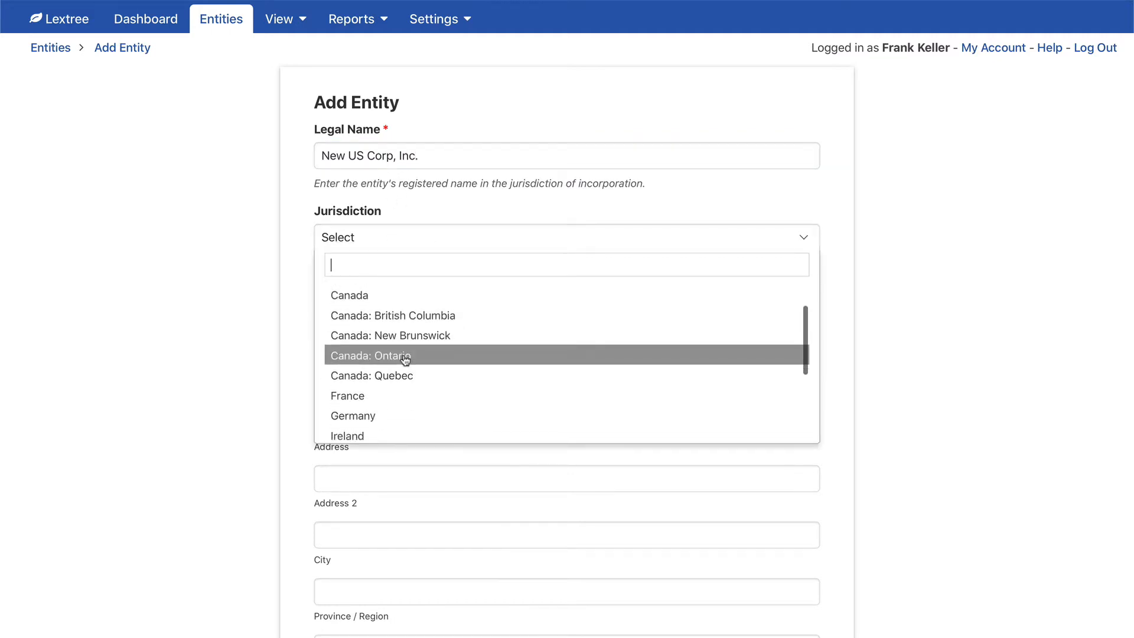
{"action": "scroll", "coordinate": [405, 358], "scroll_direction": "down", "scroll_amount": 5}
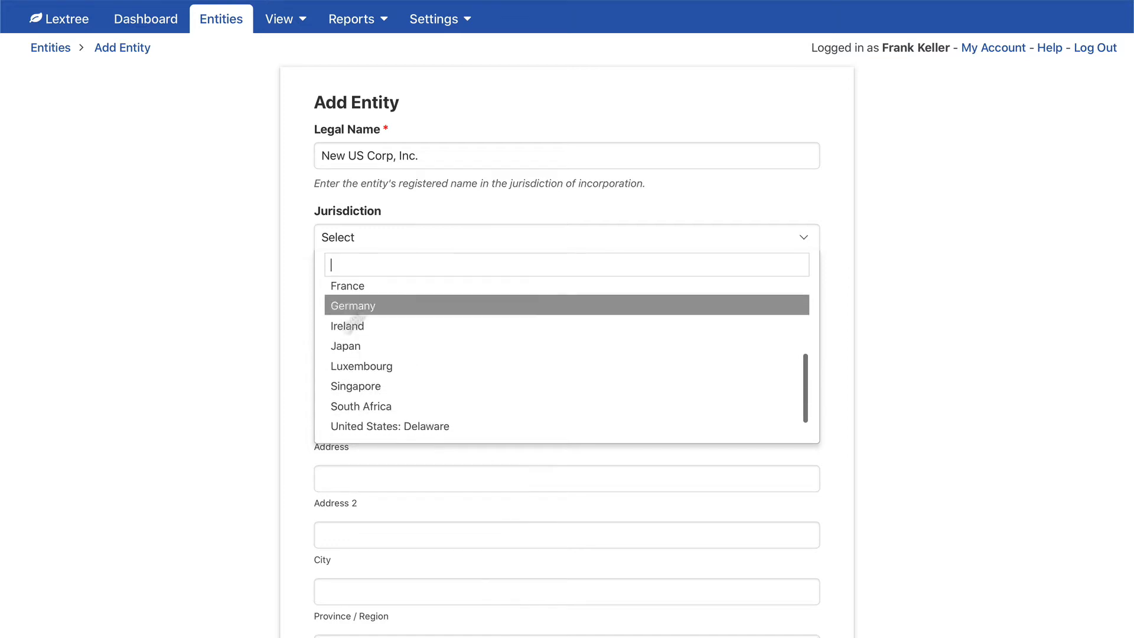
{"action": "scroll", "coordinate": [355, 369], "scroll_direction": "down", "scroll_amount": 4}
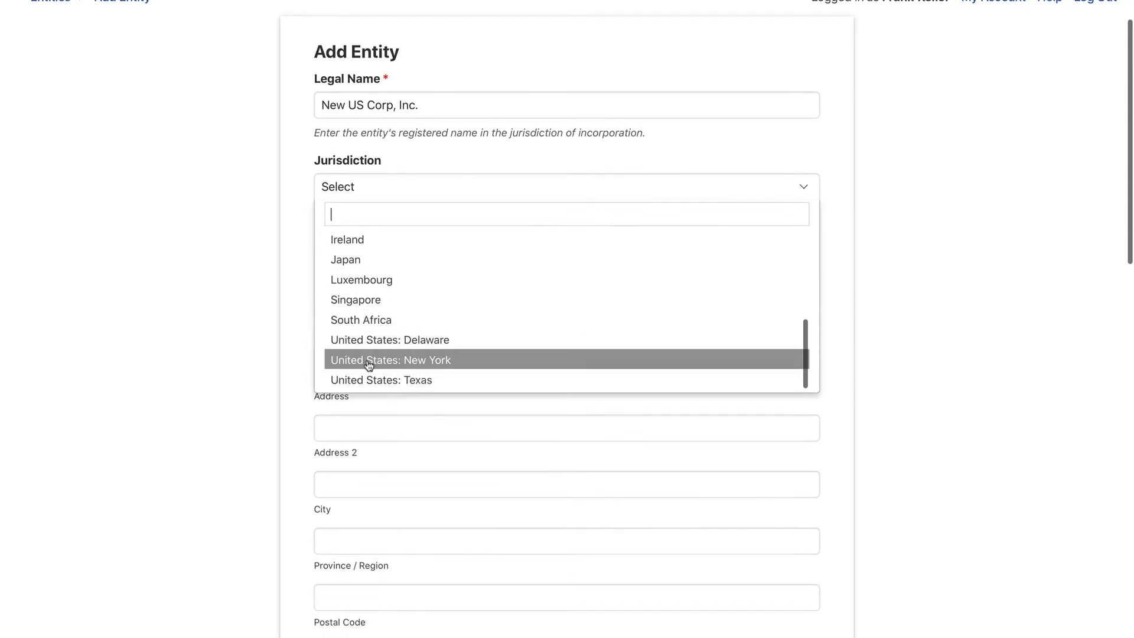
{"action": "scroll", "coordinate": [368, 365], "scroll_direction": "up", "scroll_amount": 3}
{"action": "left_click", "coordinate": [255, 424]}
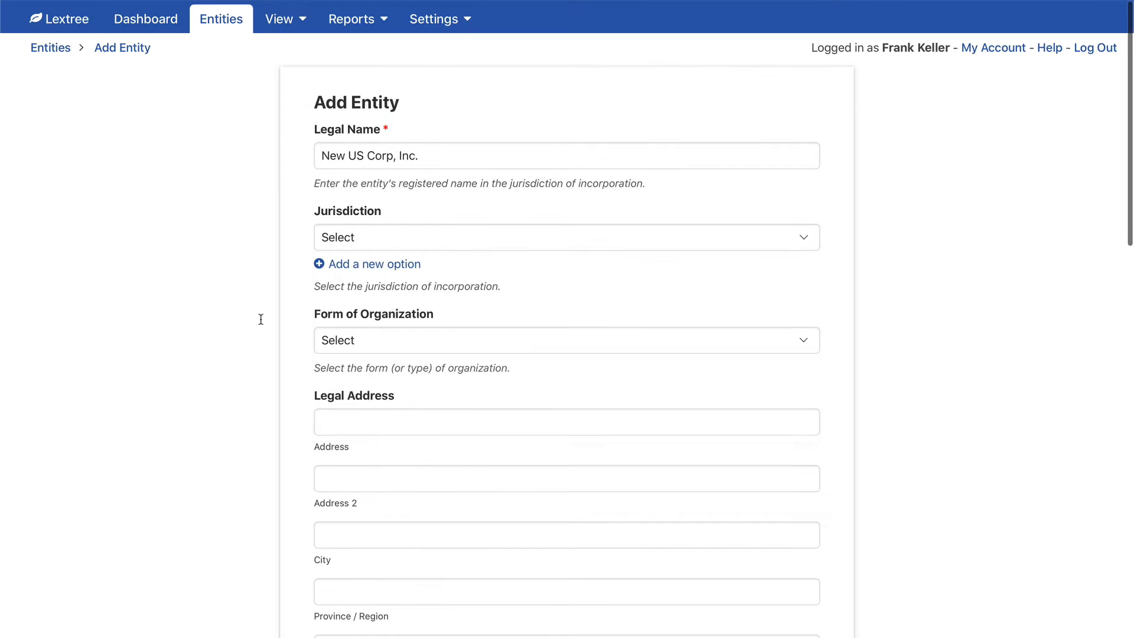
- Add Sweden as a new jurisdiction option, leaving its province or region empty
{"action": "left_click", "coordinate": [392, 266]}
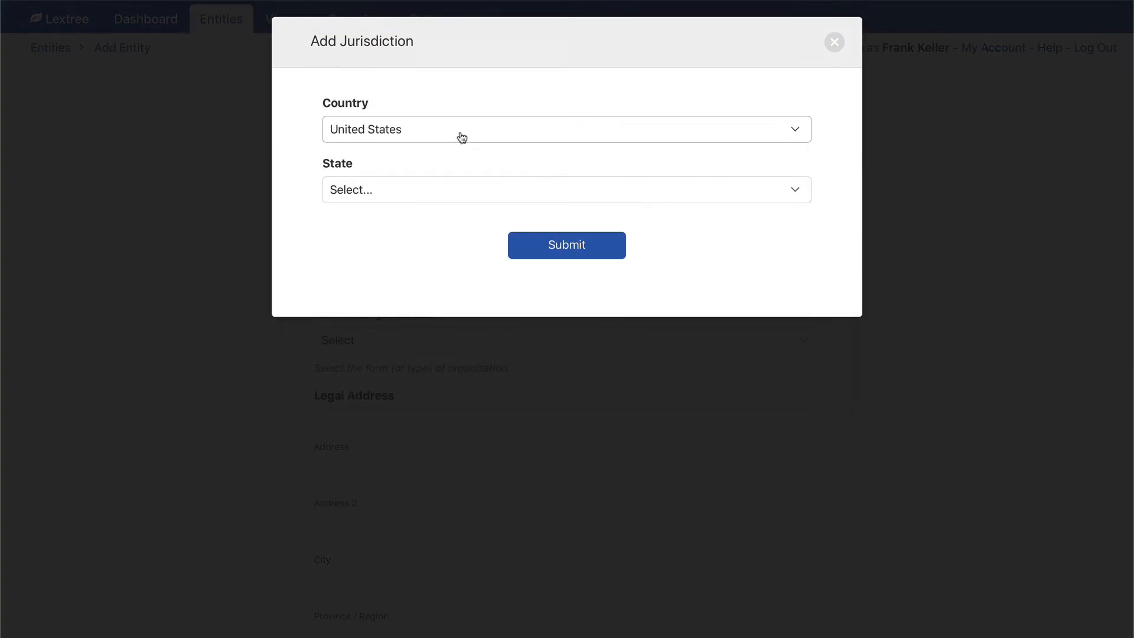
{"action": "left_click", "coordinate": [460, 135]}
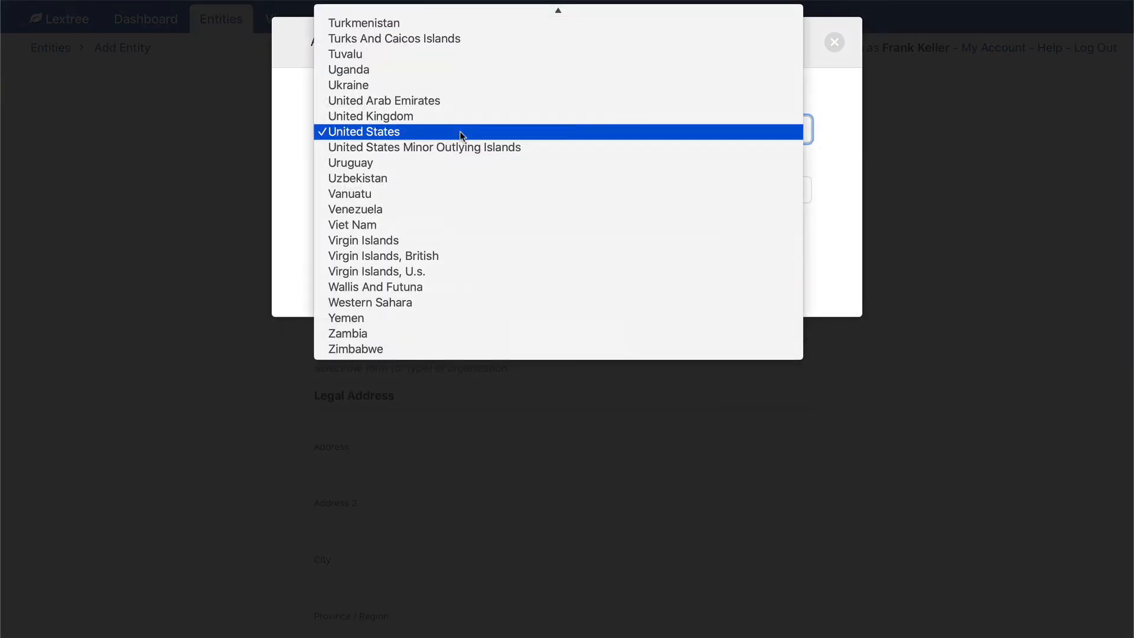
{"action": "scroll", "coordinate": [459, 130], "scroll_direction": "up", "scroll_amount": 5}
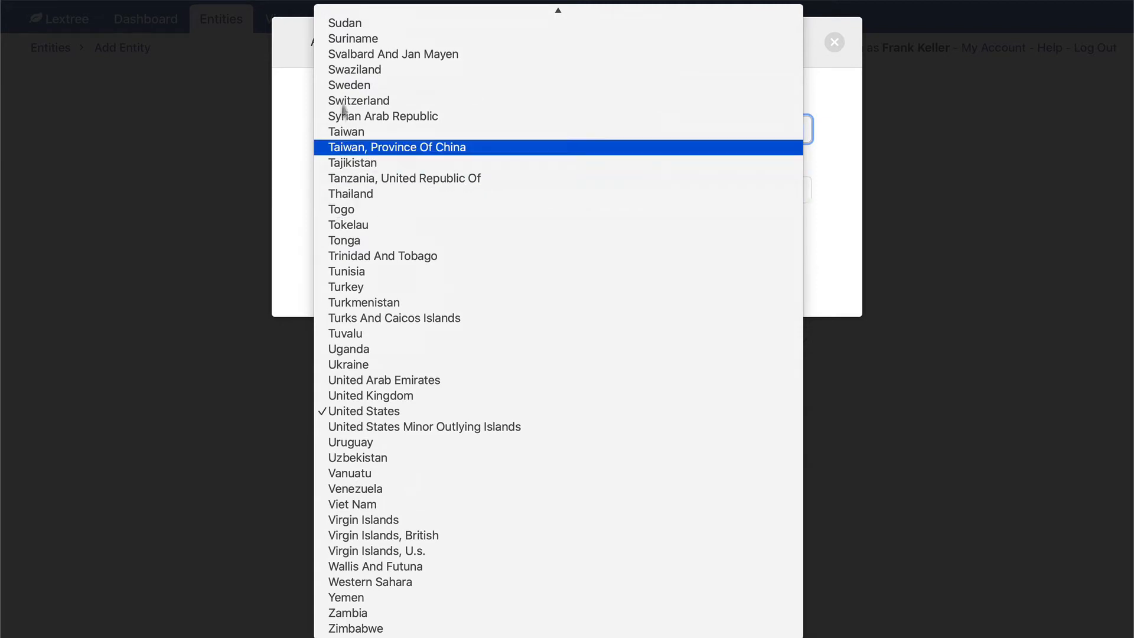
{"action": "left_click", "coordinate": [343, 85]}
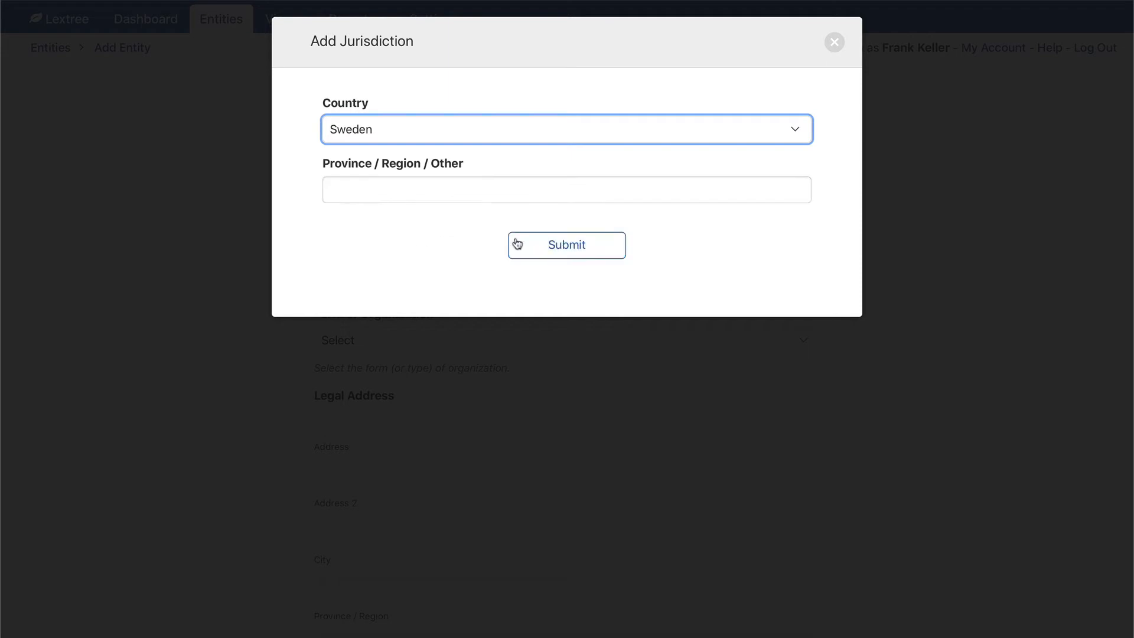
{"action": "left_click", "coordinate": [545, 253]}
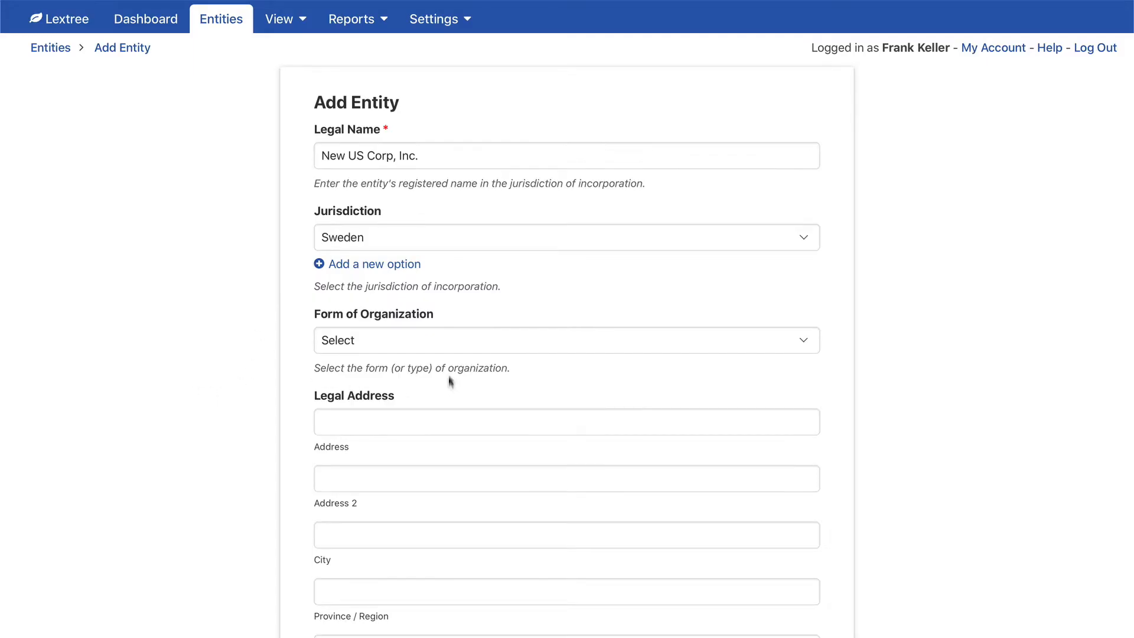
- Set the new entity's jurisdiction to United States: Delaware and its form of organization to Corporation
{"action": "left_click", "coordinate": [402, 242]}
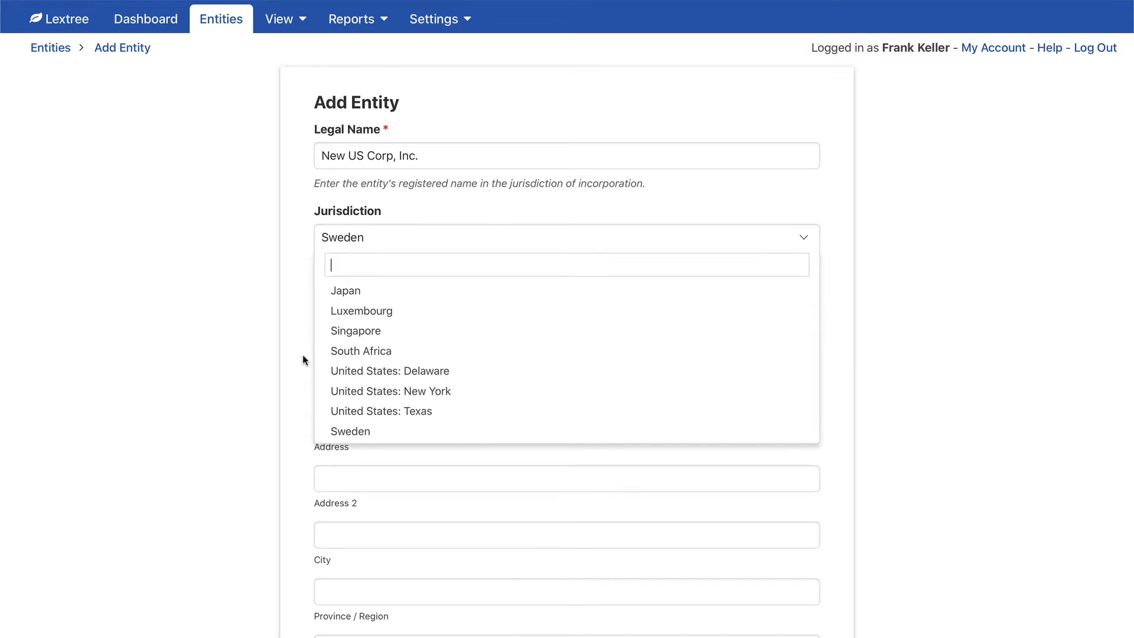
{"action": "left_click", "coordinate": [348, 370]}
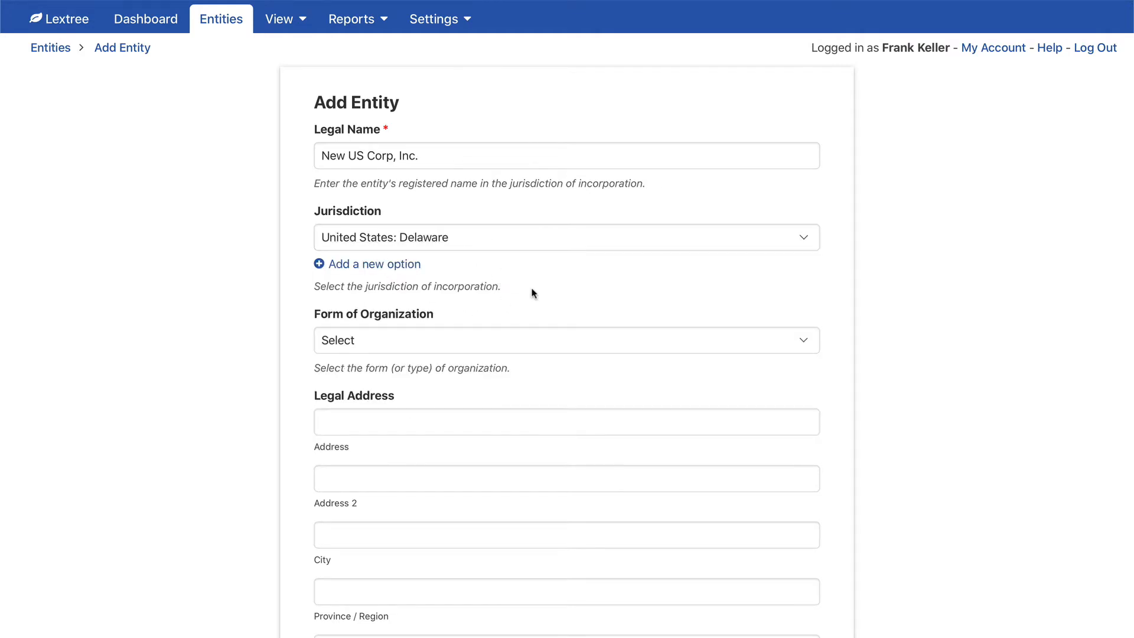
{"action": "left_click", "coordinate": [413, 335]}
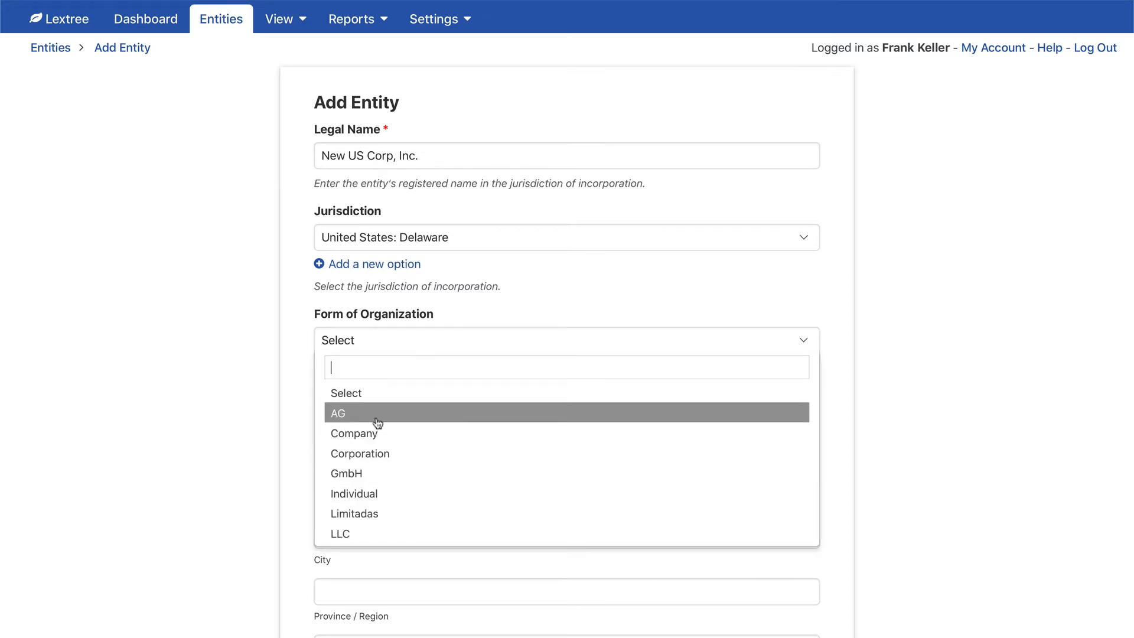
{"action": "scroll", "coordinate": [384, 471], "scroll_direction": "down", "scroll_amount": 4}
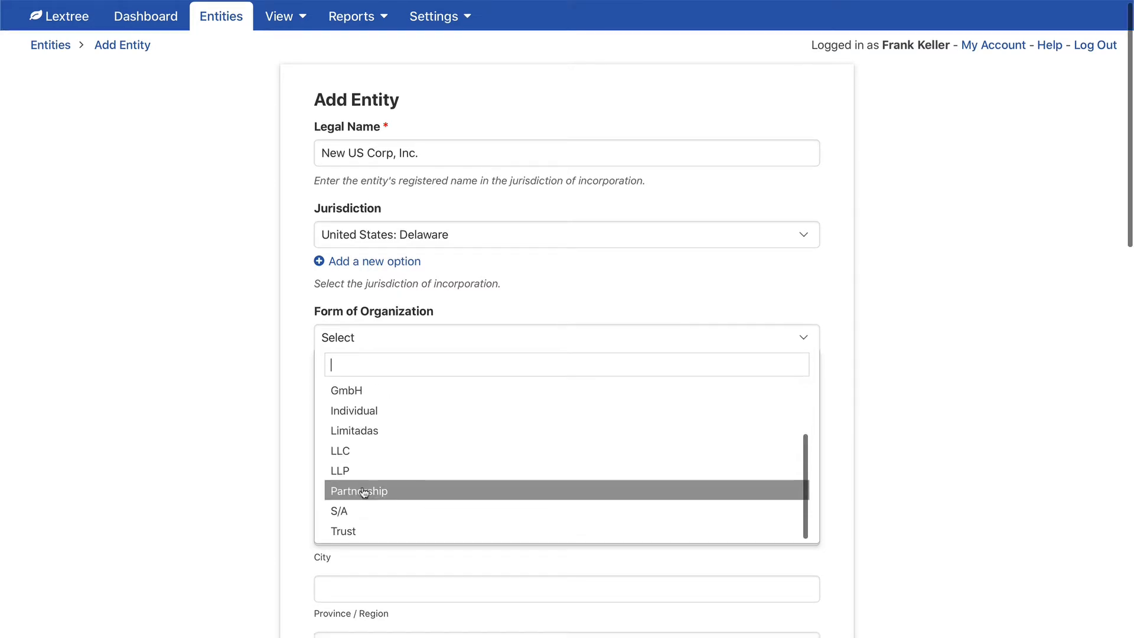
{"action": "scroll", "coordinate": [362, 494], "scroll_direction": "down", "scroll_amount": 2}
{"action": "scroll", "coordinate": [331, 475], "scroll_direction": "up", "scroll_amount": 5}
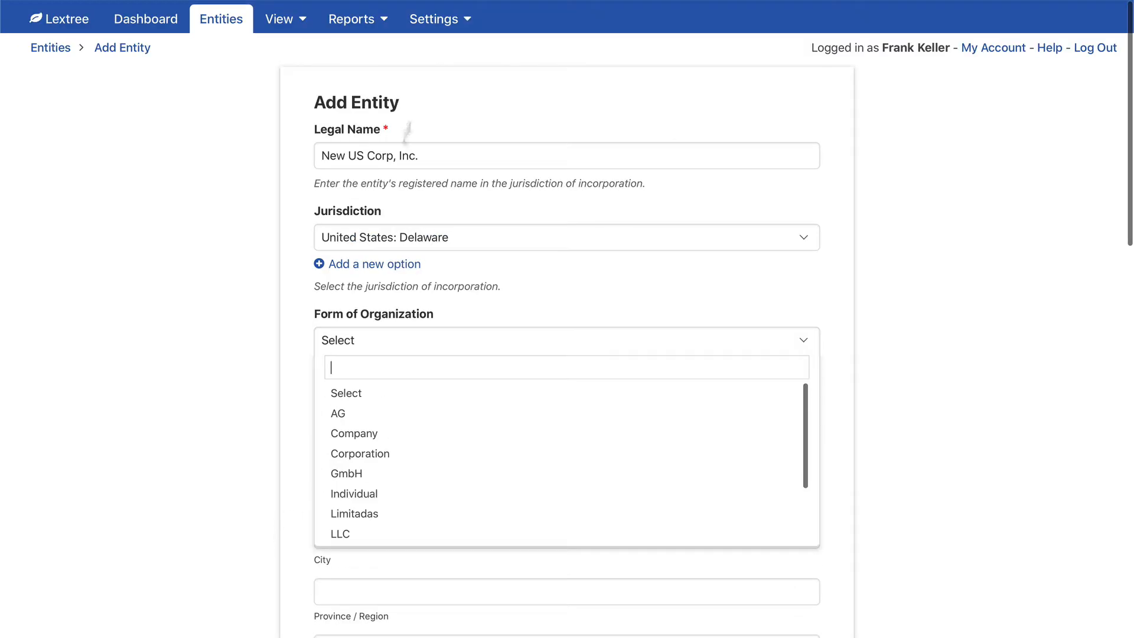
{"action": "mouse_move", "coordinate": [444, 29]}
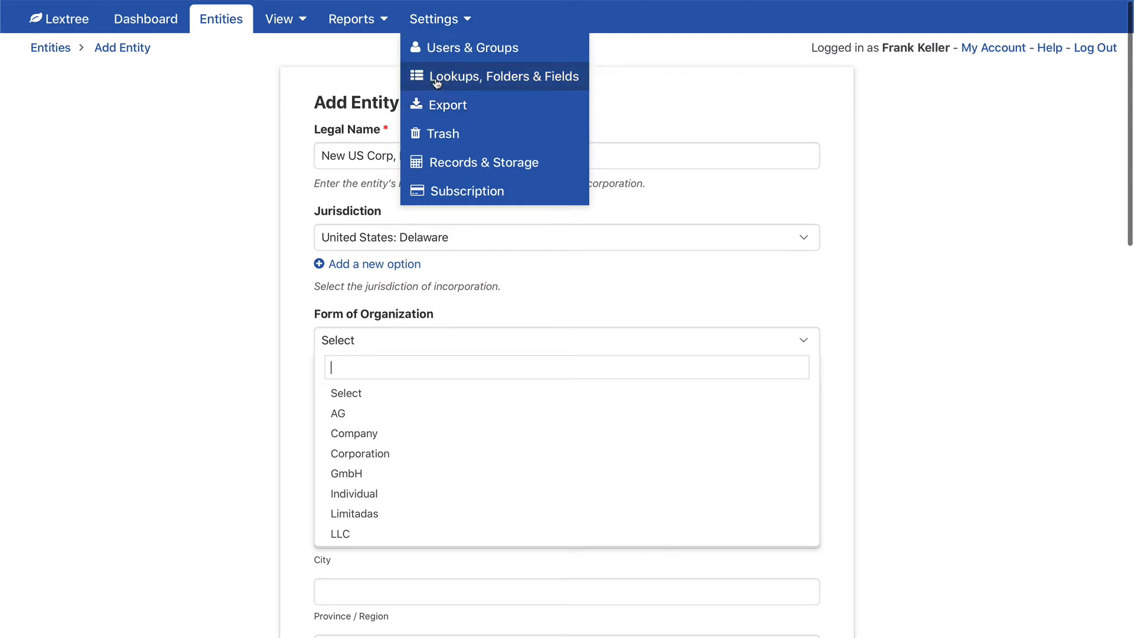
{"action": "left_click", "coordinate": [361, 454]}
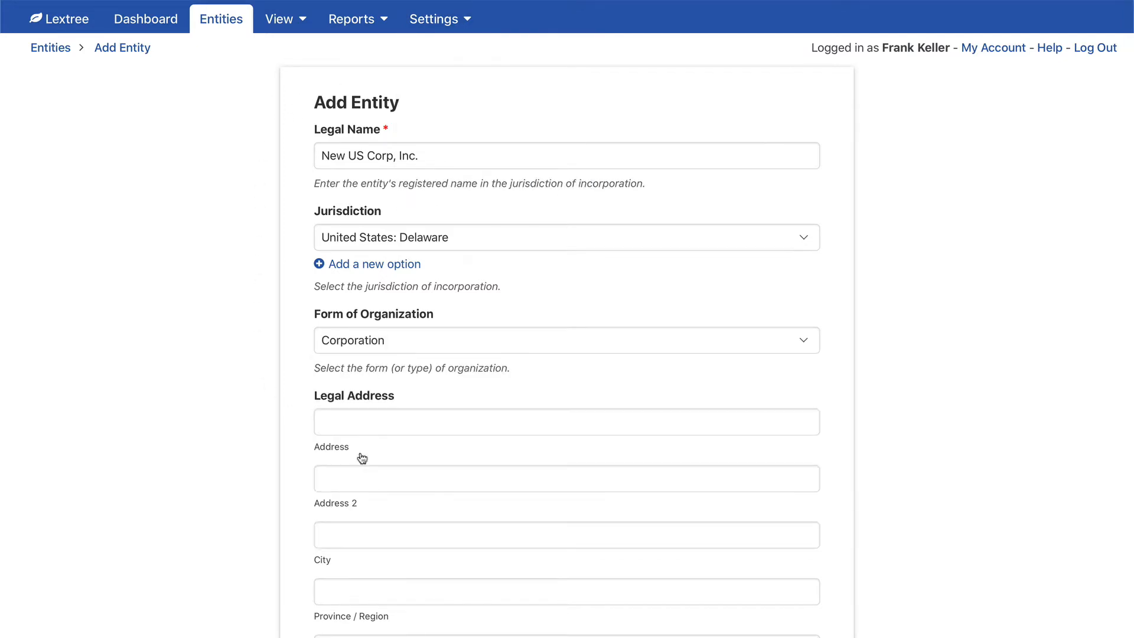
- Leave the legal address blank and mark the headquarters address as the same as the legal address
{"action": "left_click", "coordinate": [369, 417]}
{"action": "scroll", "coordinate": [458, 385], "scroll_direction": "down", "scroll_amount": 6}
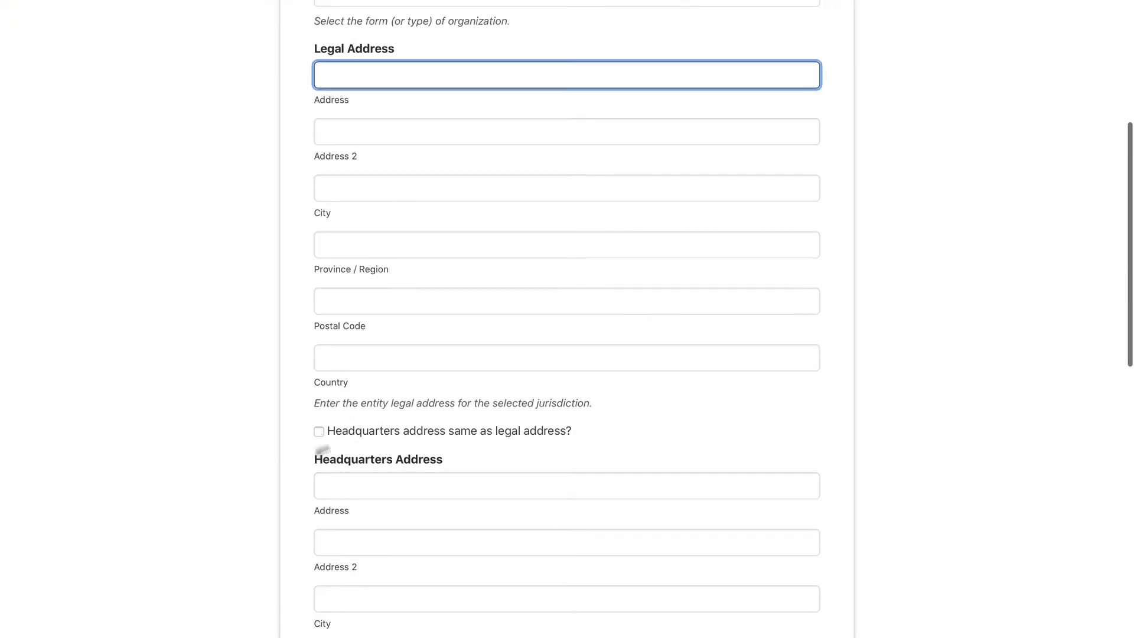
{"action": "left_click", "coordinate": [319, 432]}
- Check the registered agent options for the new entity without choosing one
{"action": "scroll", "coordinate": [486, 431], "scroll_direction": "down", "scroll_amount": 2}
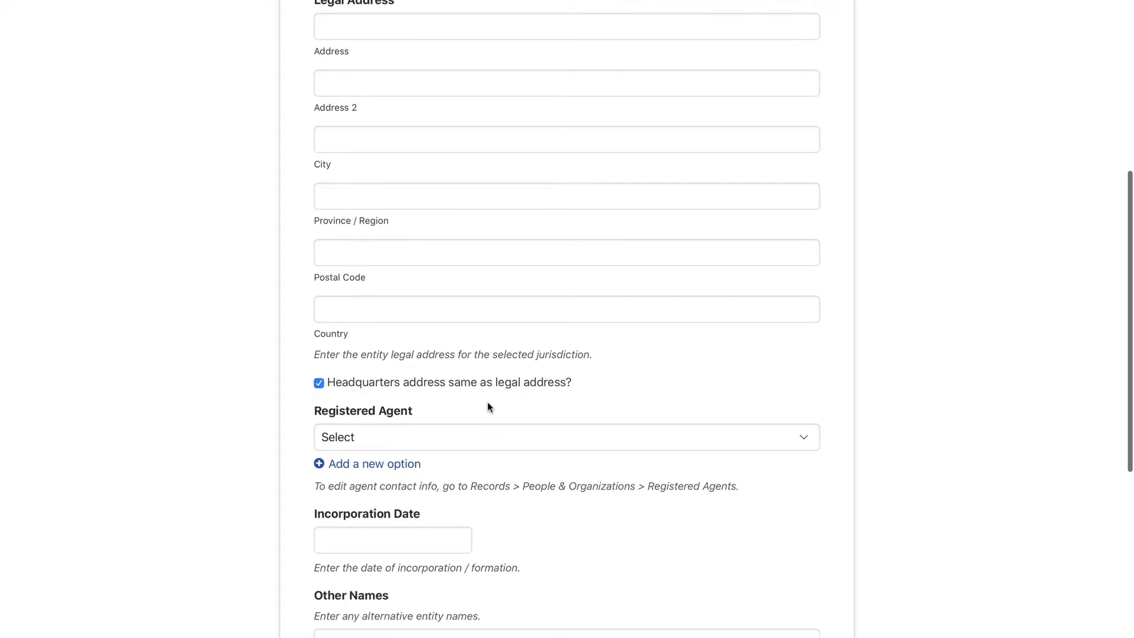
{"action": "scroll", "coordinate": [486, 351], "scroll_direction": "down", "scroll_amount": 2}
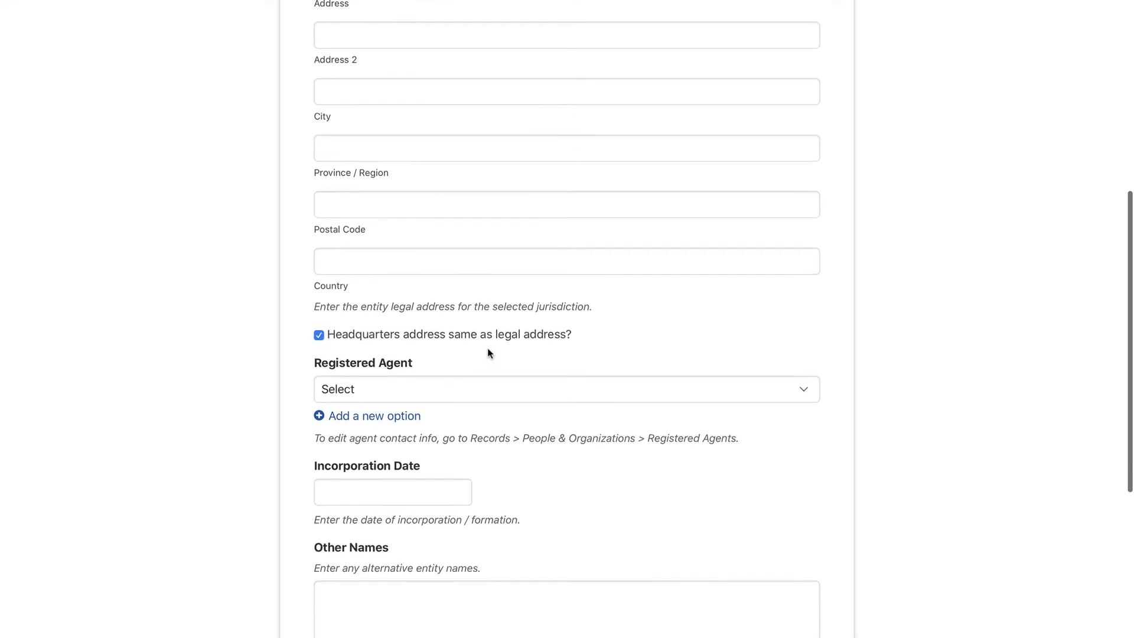
{"action": "scroll", "coordinate": [438, 352], "scroll_direction": "down", "scroll_amount": 1}
{"action": "left_click", "coordinate": [437, 354]}
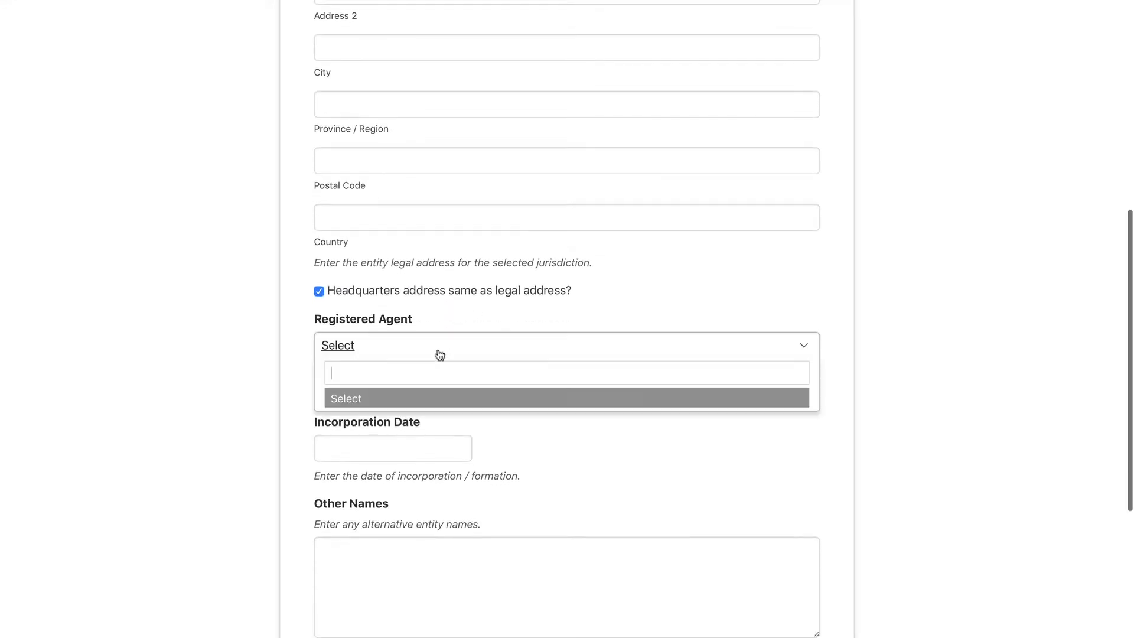
{"action": "left_click", "coordinate": [429, 319]}
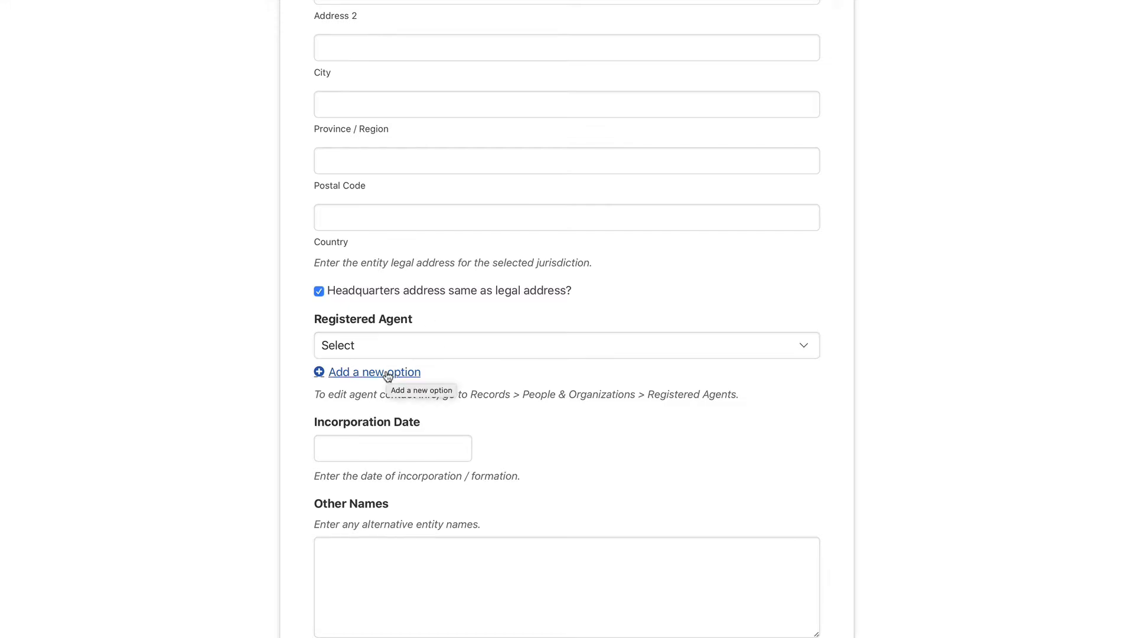
- Set the entity's incorporation date to 10/1/2019
{"action": "left_click", "coordinate": [399, 450]}
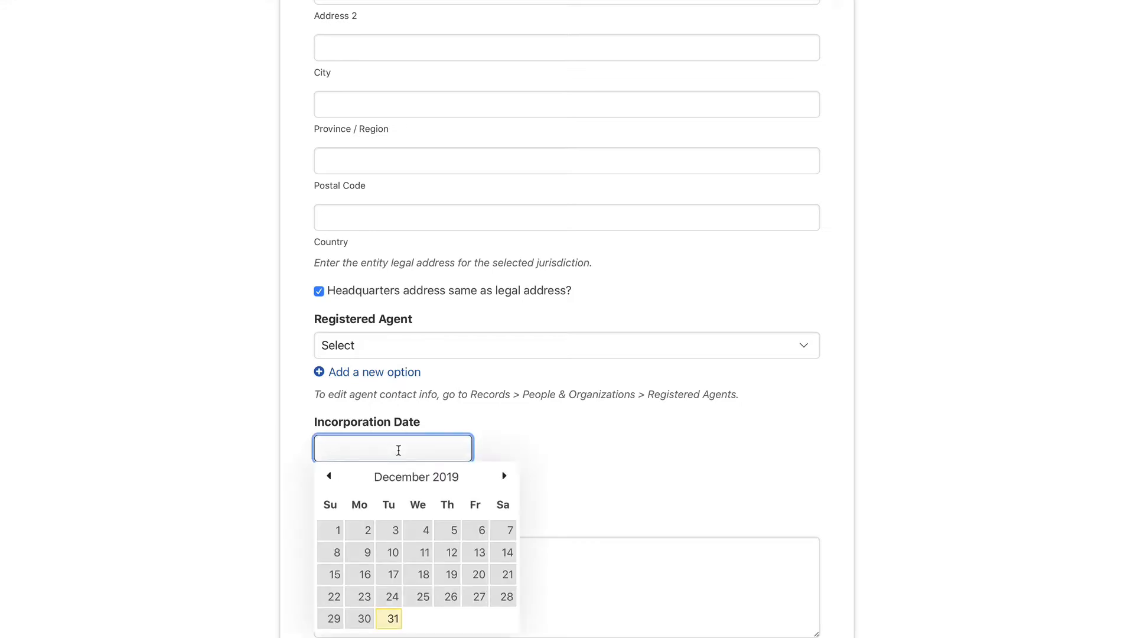
{"action": "type", "text": "10/1/2019"}
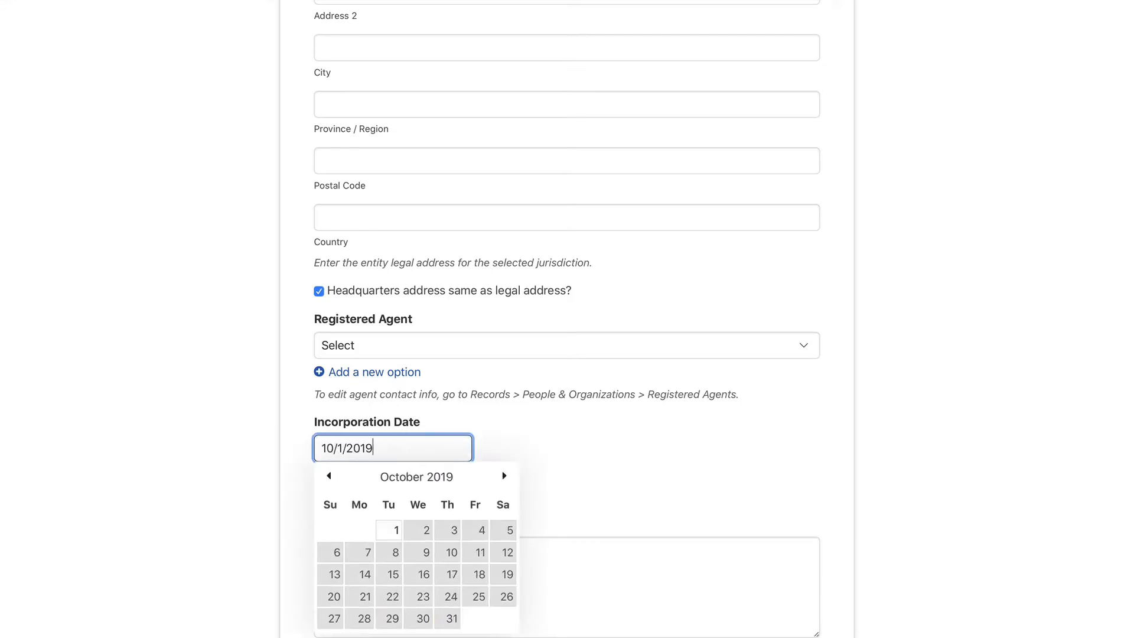
{"action": "left_click", "coordinate": [590, 405]}
- Review the Other Names field for alternative entity names, leaving it empty
{"action": "scroll", "coordinate": [590, 406], "scroll_direction": "down", "scroll_amount": 2}
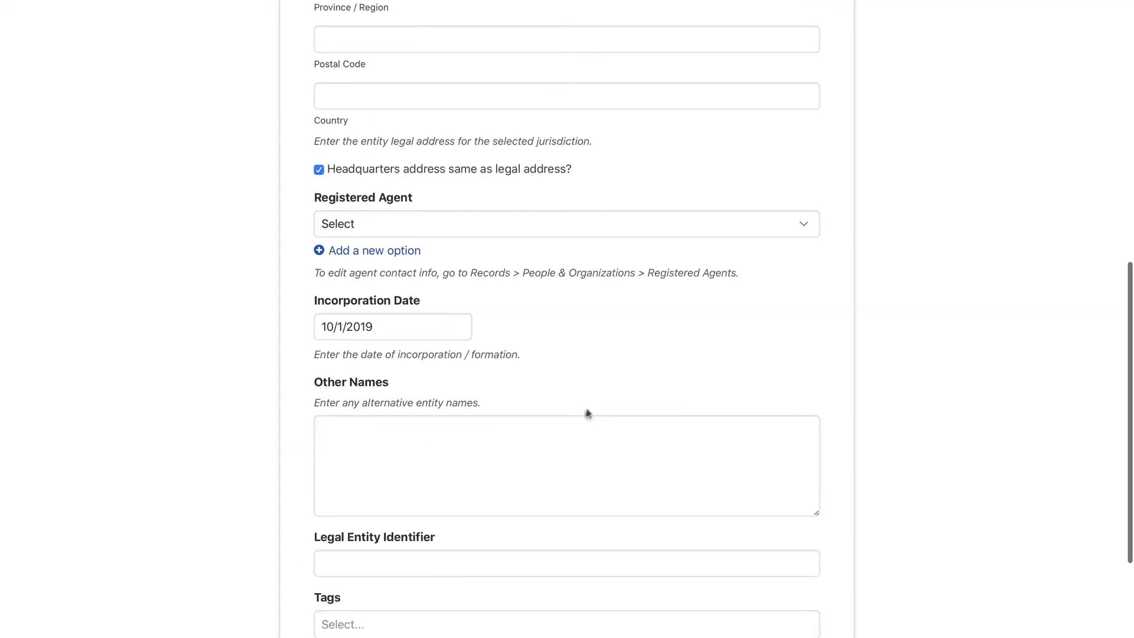
{"action": "left_click_drag", "start_coordinate": [317, 384], "coordinate": [390, 383]}
{"action": "left_click", "coordinate": [435, 387]}
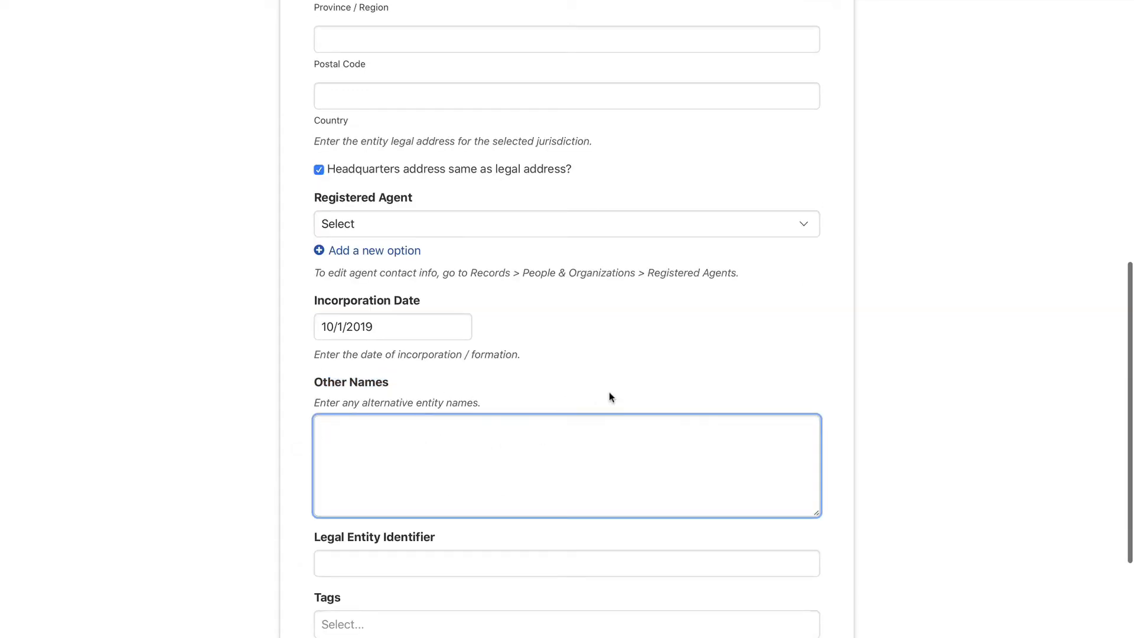
{"action": "scroll", "coordinate": [610, 395], "scroll_direction": "down", "scroll_amount": 1}
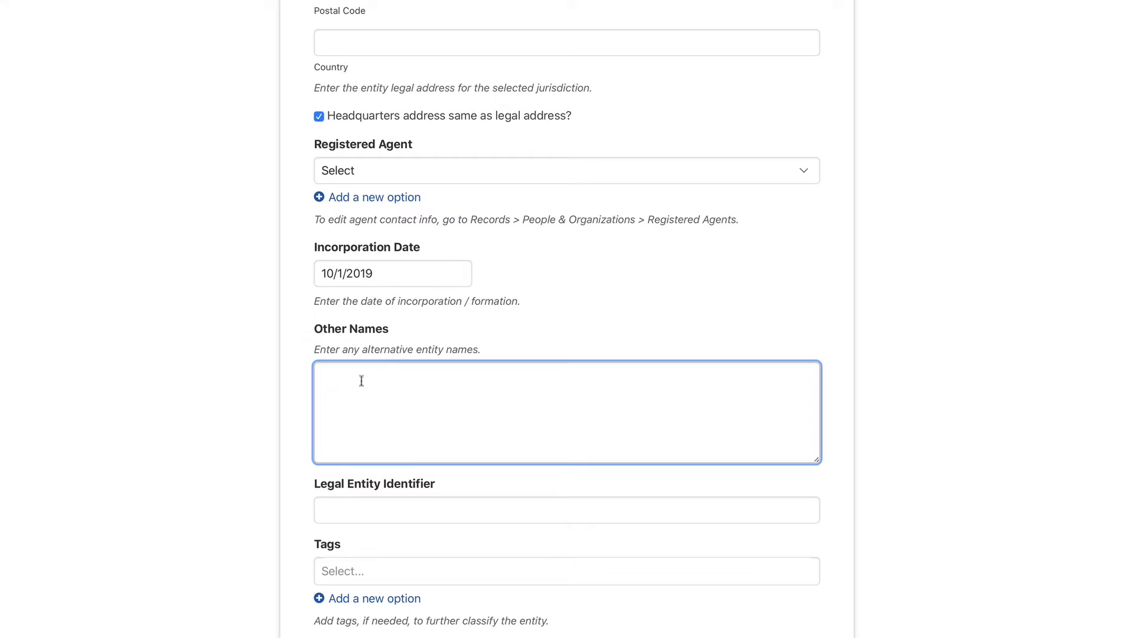
- Enter the new entity's identification number as its Legal Entity Identifier
{"action": "scroll", "coordinate": [378, 378], "scroll_direction": "down", "scroll_amount": 3}
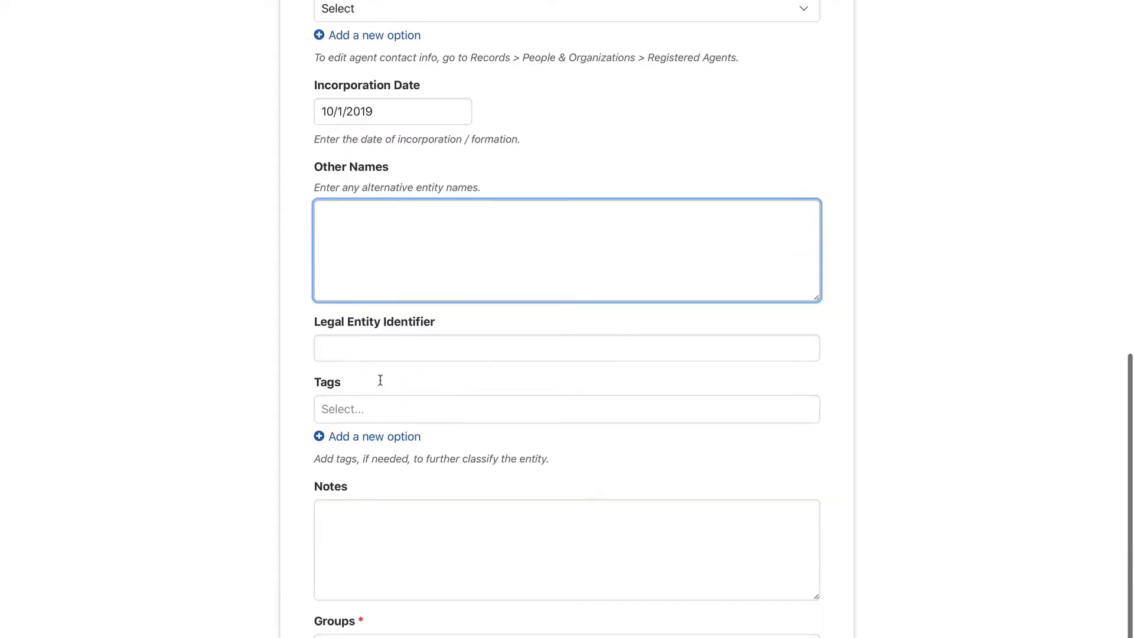
{"action": "left_click_drag", "start_coordinate": [310, 324], "coordinate": [452, 328]}
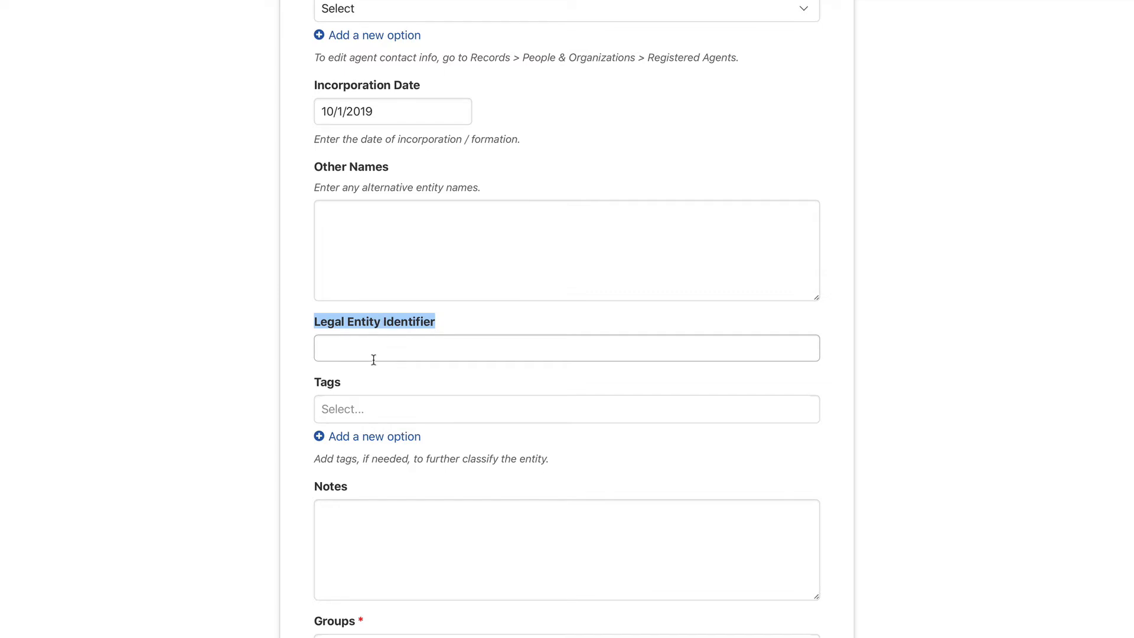
{"action": "scroll", "coordinate": [359, 328], "scroll_direction": "up", "scroll_amount": 3}
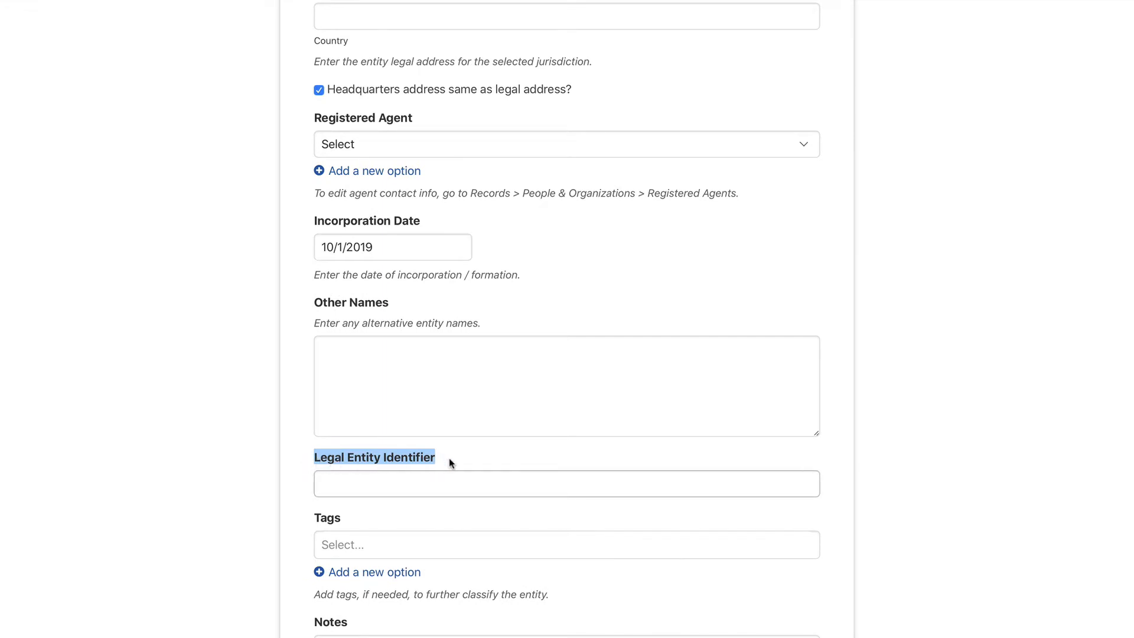
{"action": "left_click", "coordinate": [424, 481]}
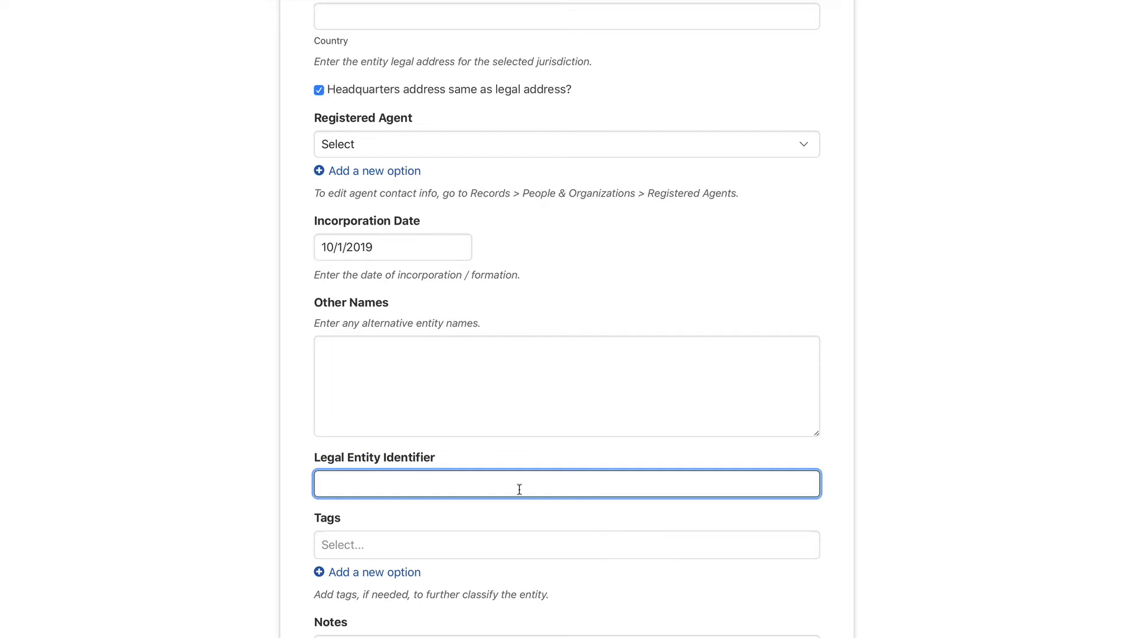
{"action": "type", "text": "39482034"}
{"action": "scroll", "coordinate": [542, 496], "scroll_direction": "down", "scroll_amount": 3}
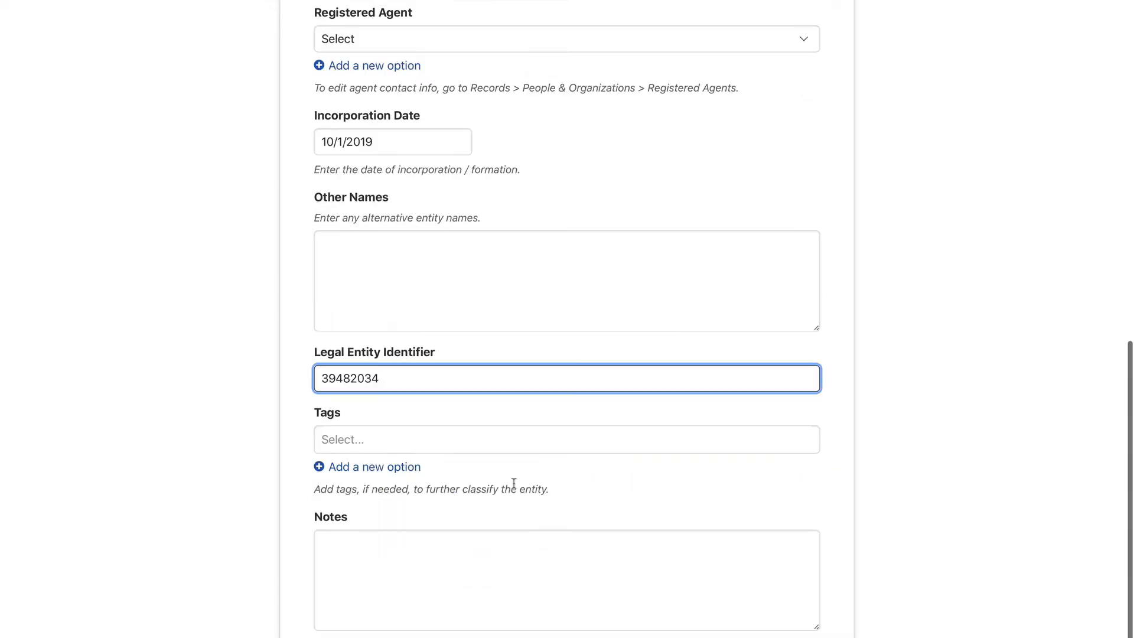
- Look through the existing tag options for the entity without selecting any
{"action": "scroll", "coordinate": [376, 427], "scroll_direction": "down", "scroll_amount": 2}
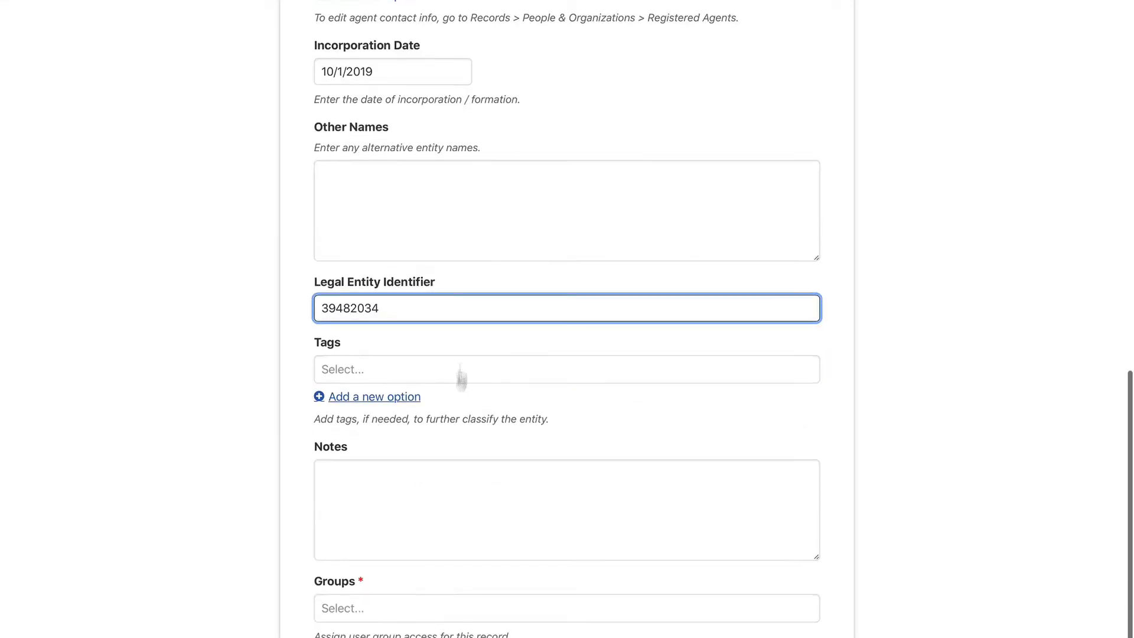
{"action": "left_click", "coordinate": [406, 336]}
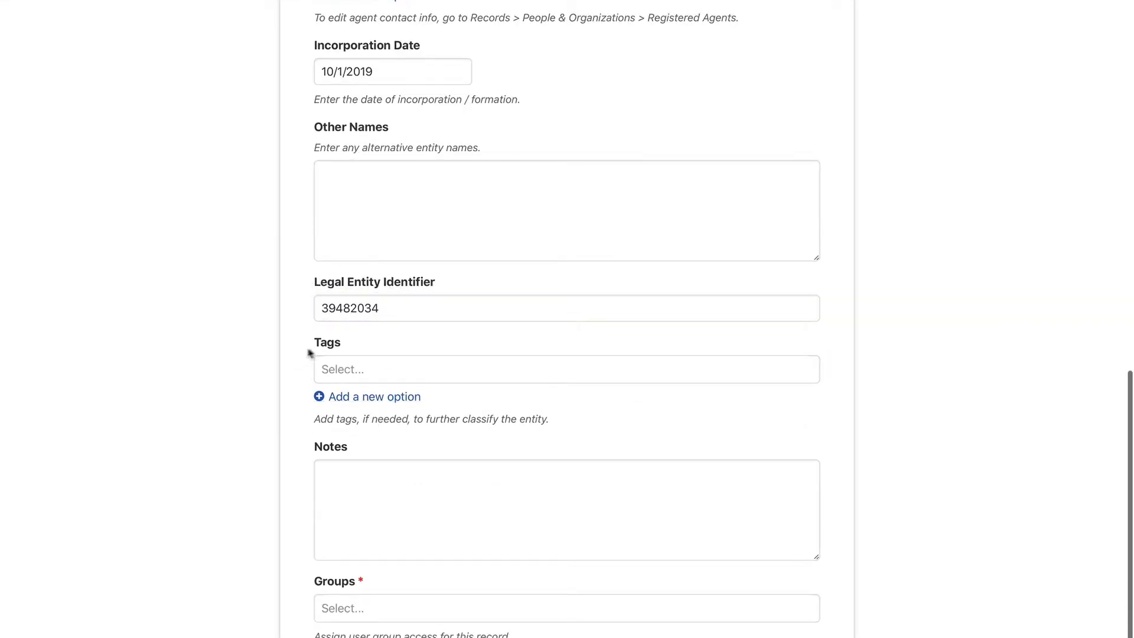
{"action": "left_click_drag", "start_coordinate": [316, 344], "coordinate": [375, 341]}
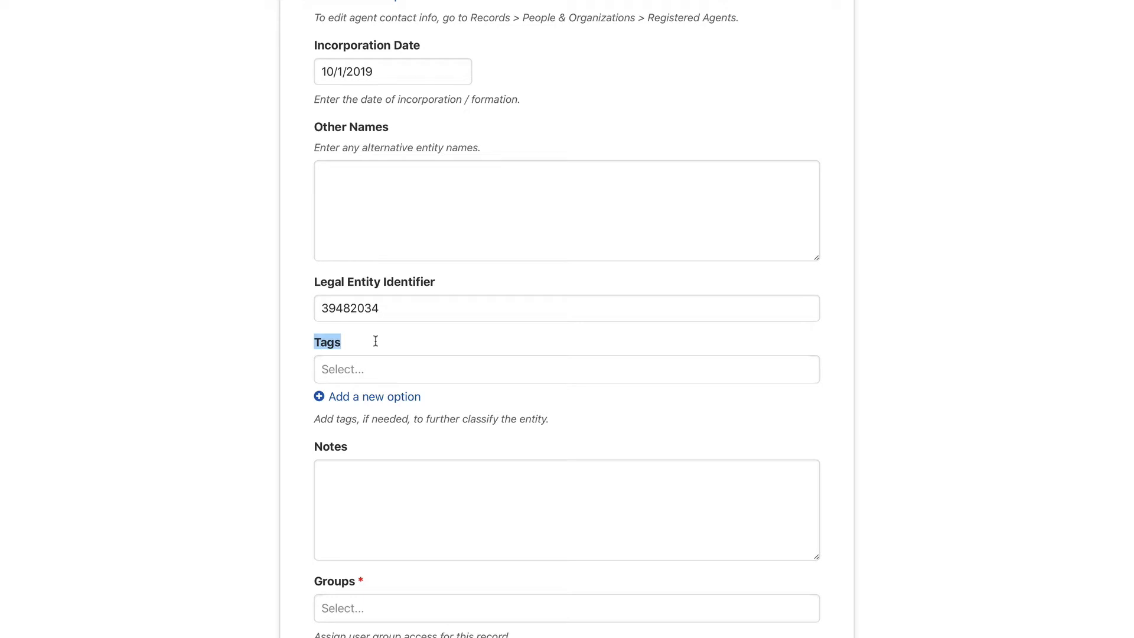
{"action": "left_click", "coordinate": [385, 366]}
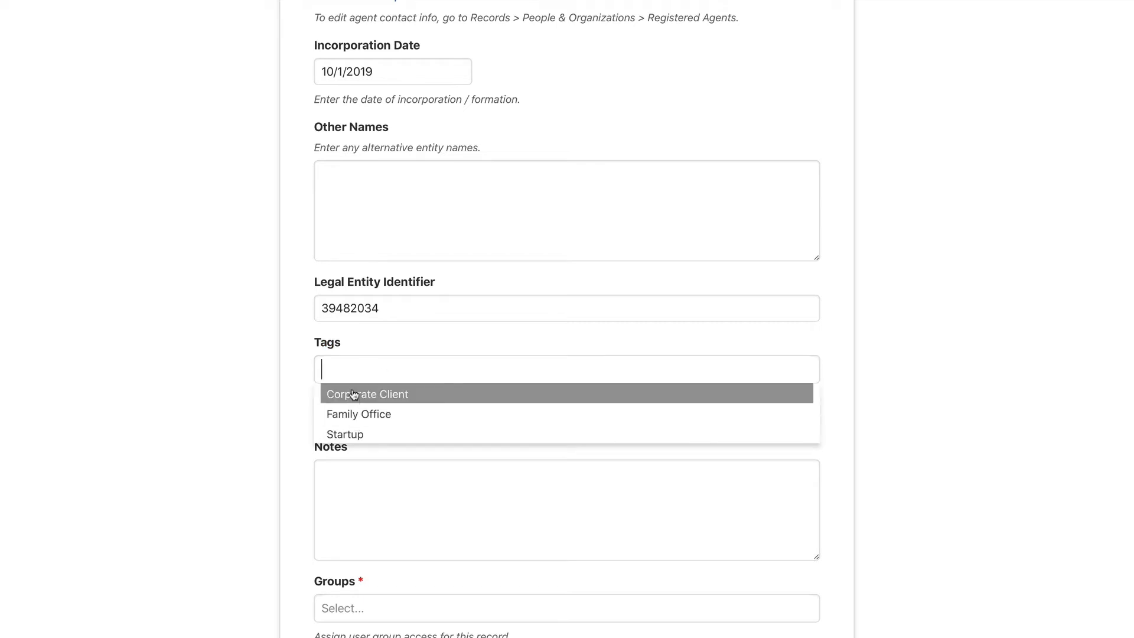
{"action": "left_click", "coordinate": [357, 338]}
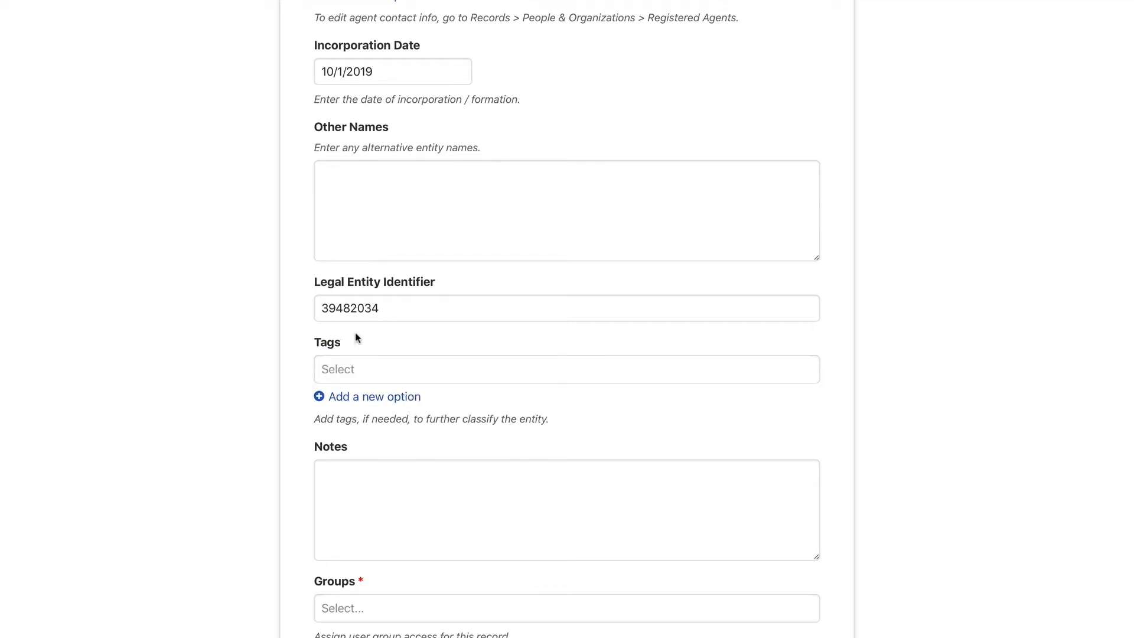
- Create a new tag option named Holding and apply it to the entity
{"action": "scroll", "coordinate": [356, 294], "scroll_direction": "down", "scroll_amount": 1}
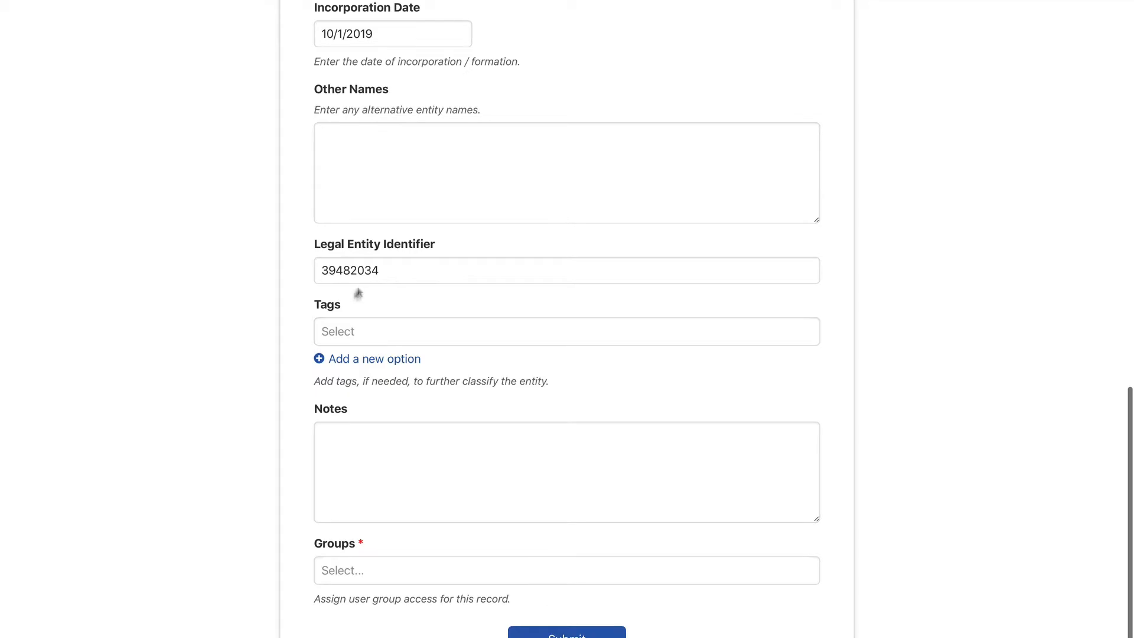
{"action": "left_click", "coordinate": [393, 360]}
{"action": "left_click", "coordinate": [385, 127]}
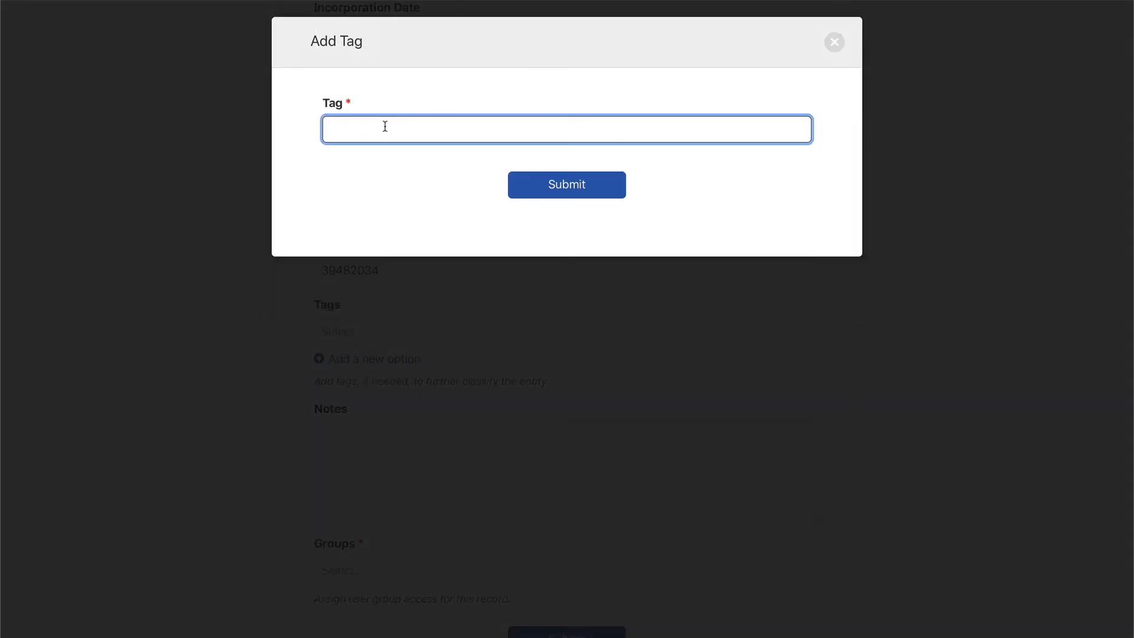
{"action": "type", "text": "Holding"}
{"action": "left_click", "coordinate": [544, 176]}
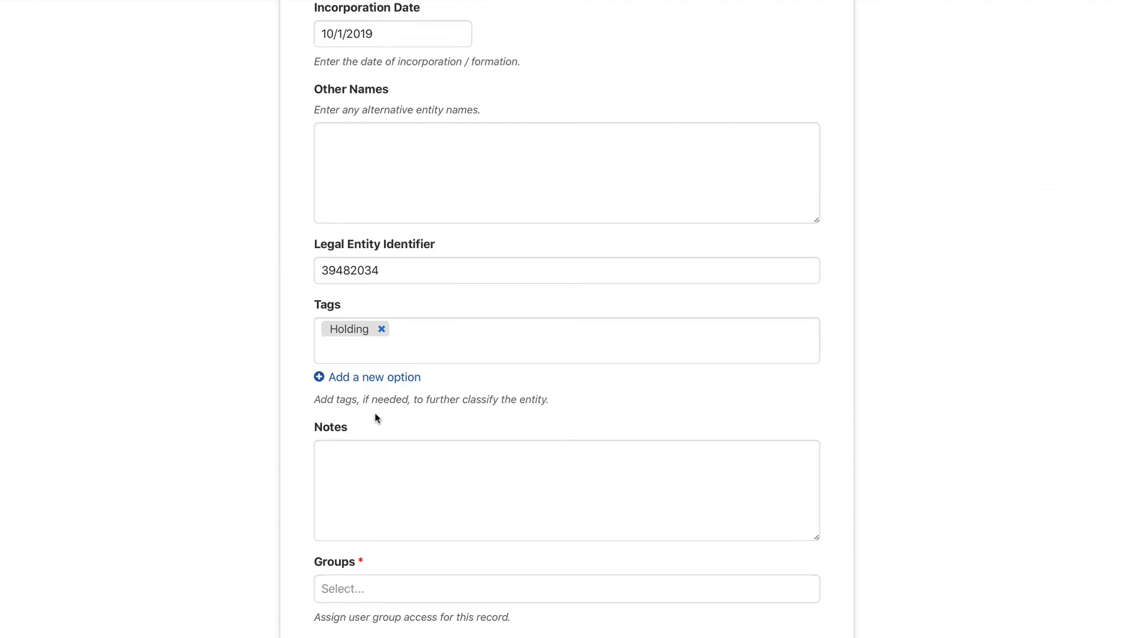
- Create a Taxable tag for the entity and check the remaining tag options without choosing one
{"action": "left_click", "coordinate": [374, 378]}
{"action": "left_click", "coordinate": [408, 125]}
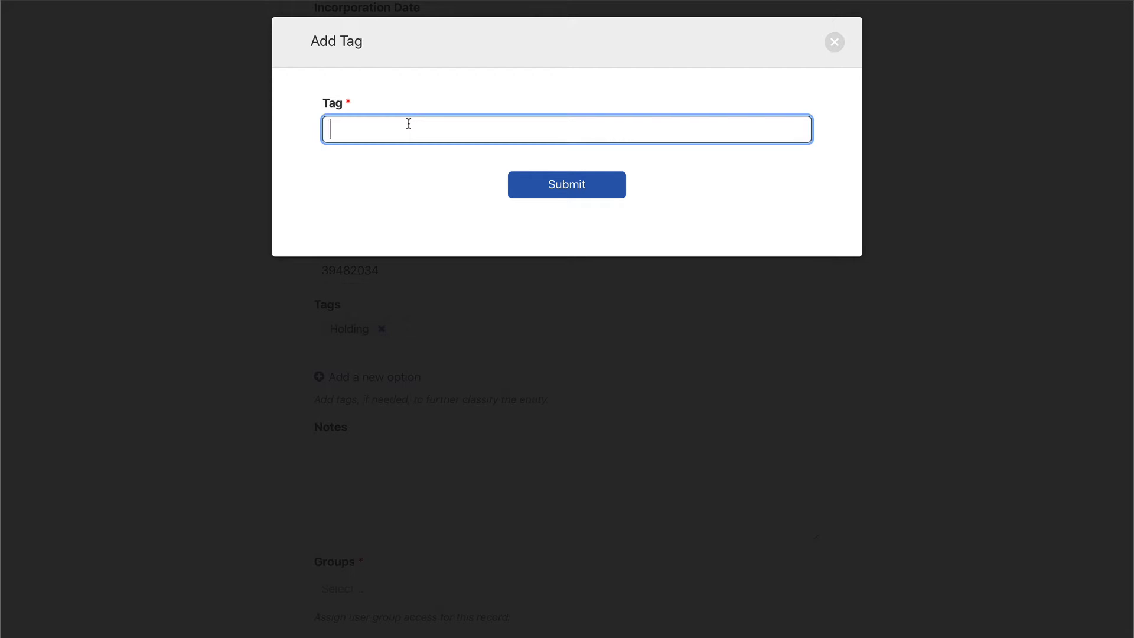
{"action": "type", "text": "Taxable"}
{"action": "left_click", "coordinate": [566, 185]}
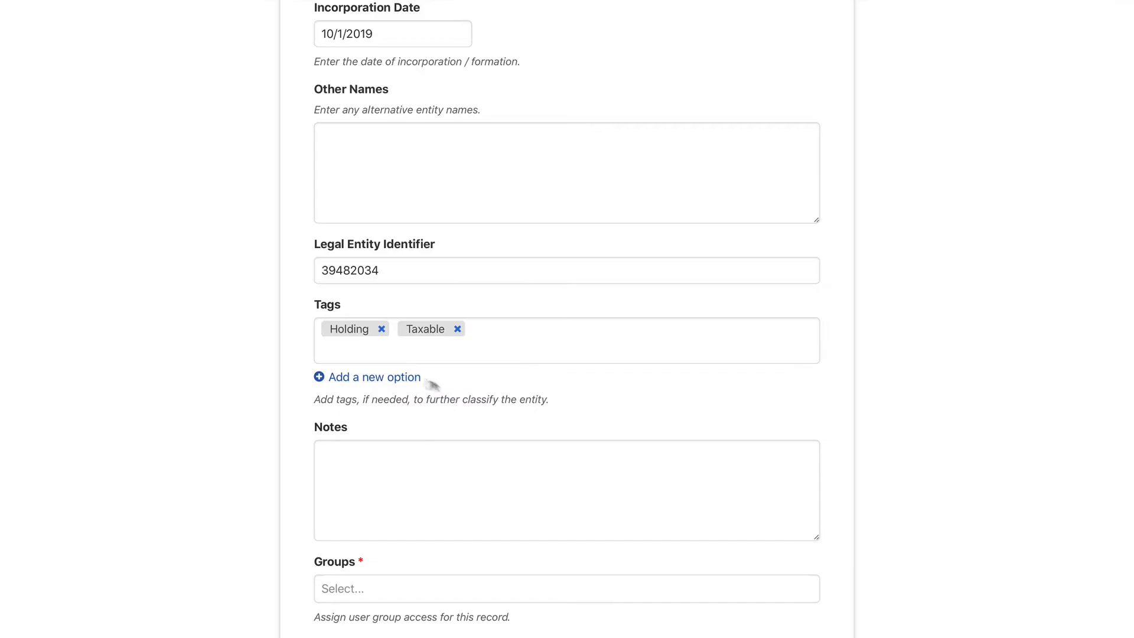
{"action": "left_click", "coordinate": [367, 347]}
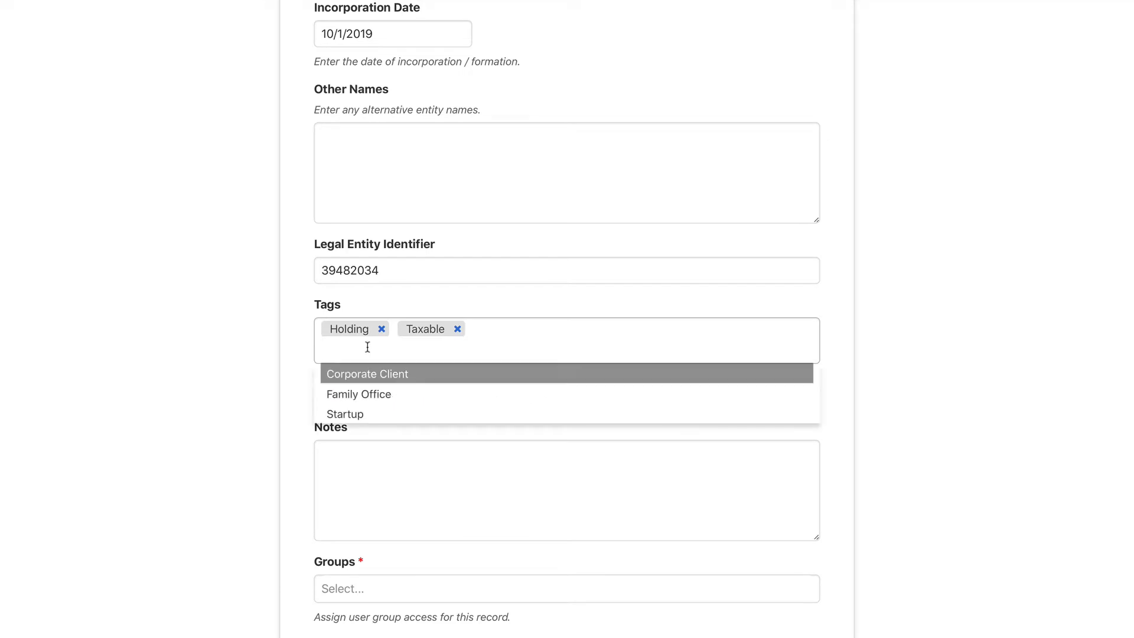
{"action": "left_click", "coordinate": [313, 332]}
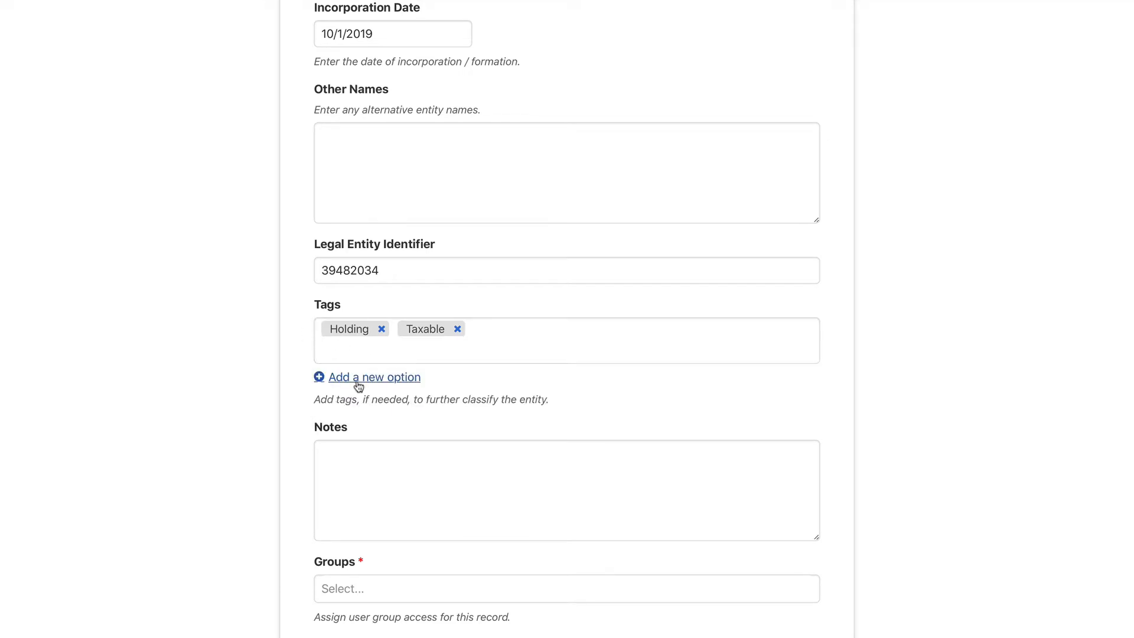
- Create a new tag option named Operating for the entity
{"action": "left_click", "coordinate": [357, 381]}
{"action": "left_click", "coordinate": [377, 122]}
{"action": "type", "text": "O"}
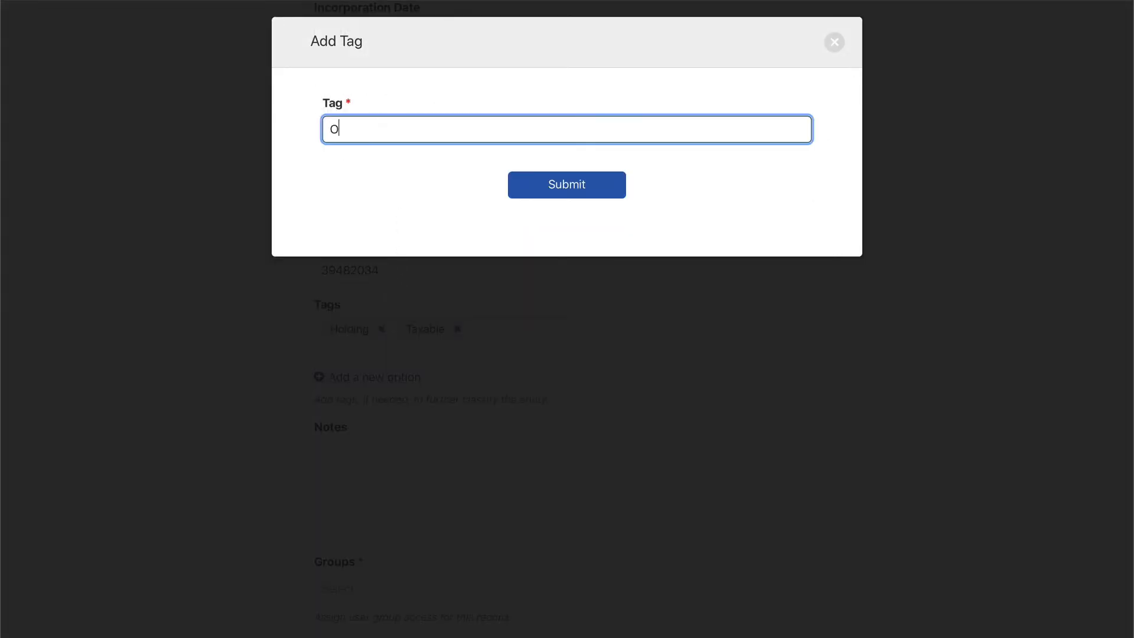
{"action": "type", "text": "perating"}
{"action": "key", "text": "Return"}
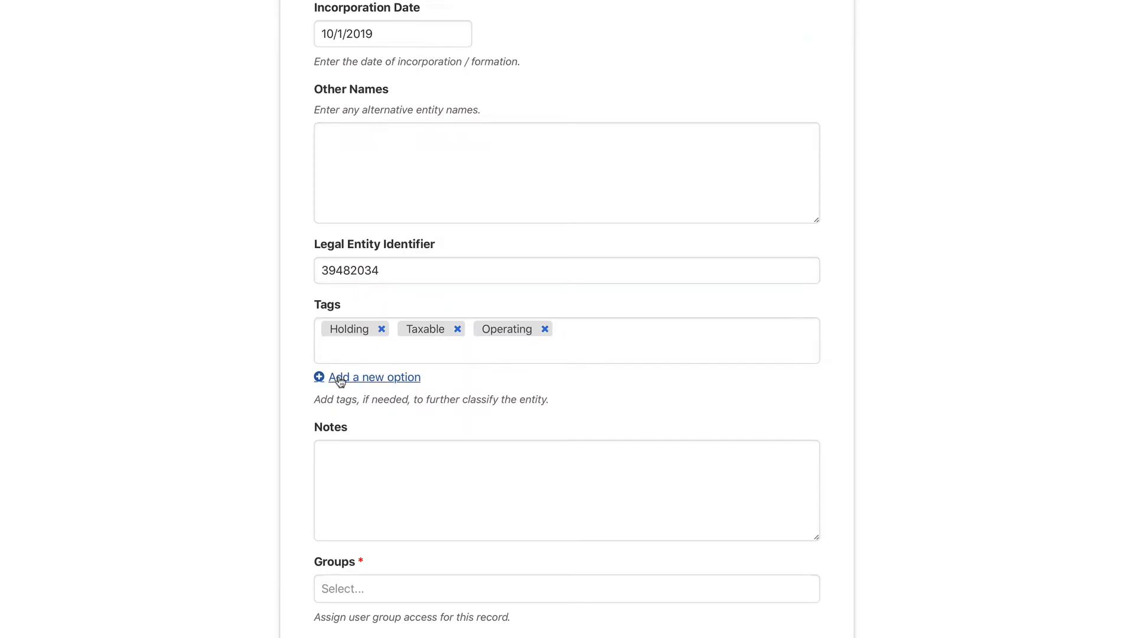
- Create a new tag option named Pass Through for the entity, with no client selected
{"action": "left_click", "coordinate": [337, 378]}
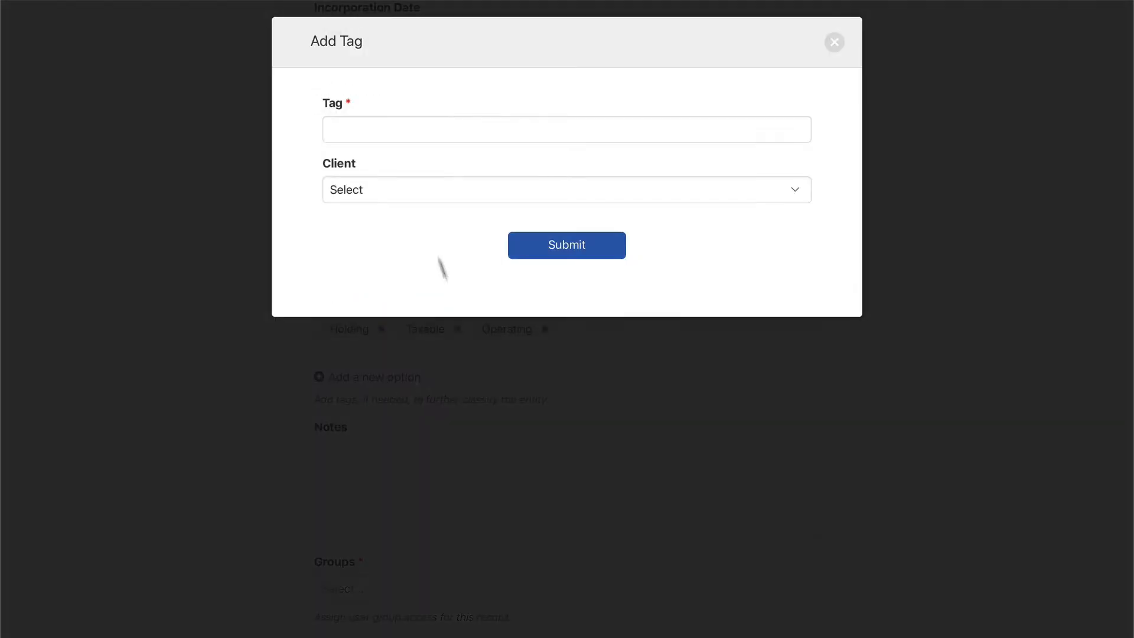
{"action": "left_click", "coordinate": [383, 130]}
{"action": "type", "text": "Pass Thr"}
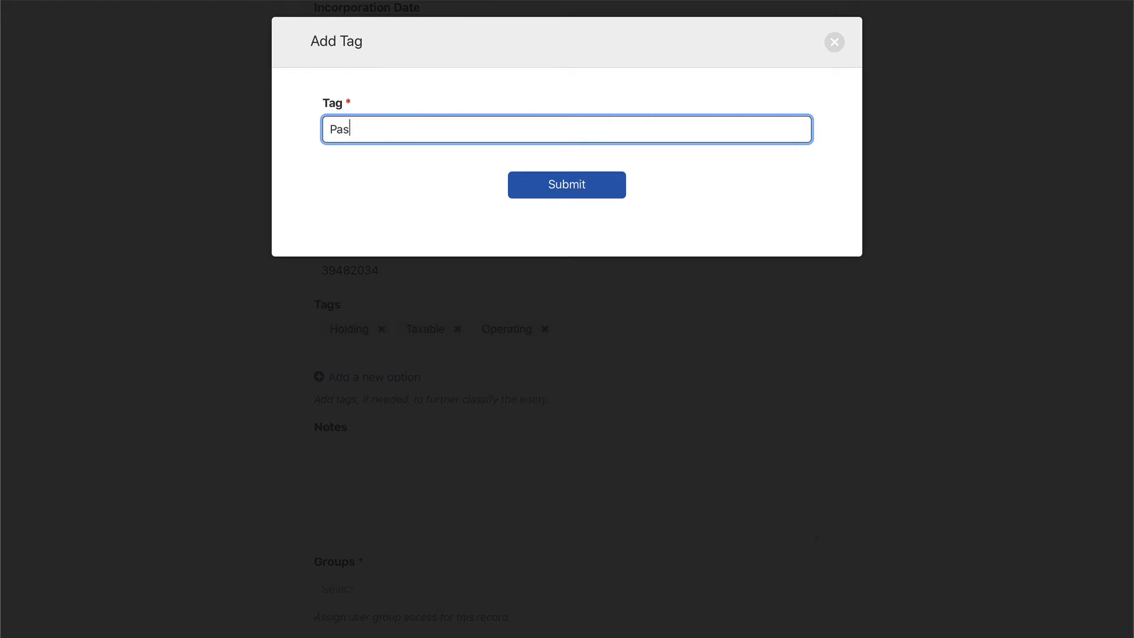
{"action": "type", "text": "ough"}
{"action": "left_click", "coordinate": [556, 187]}
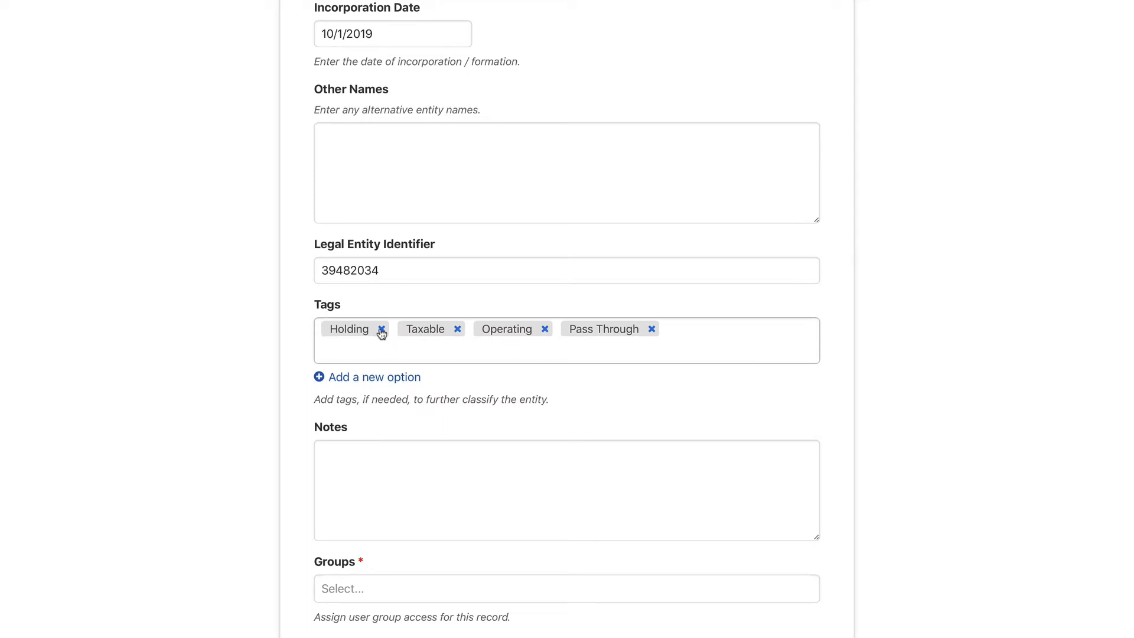
- Remove the Holding, Taxable, Operating and Pass Through tags from the entity, and open the list of available tags
{"action": "left_click", "coordinate": [381, 330]}
{"action": "left_click", "coordinate": [575, 330]}
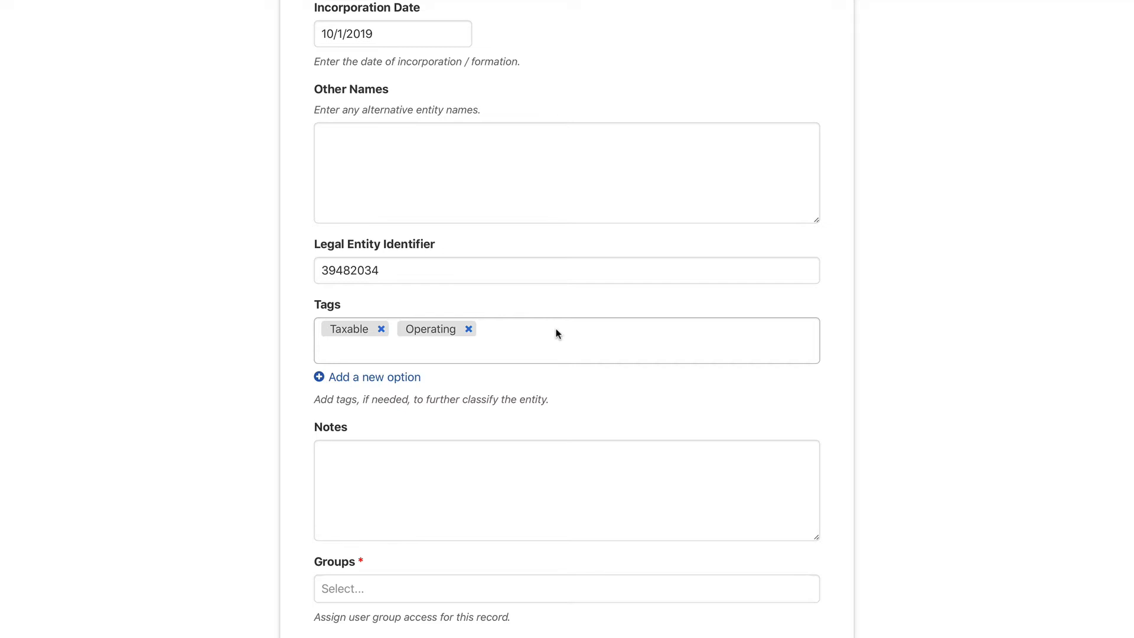
{"action": "left_click", "coordinate": [381, 330]}
{"action": "left_click", "coordinate": [394, 331]}
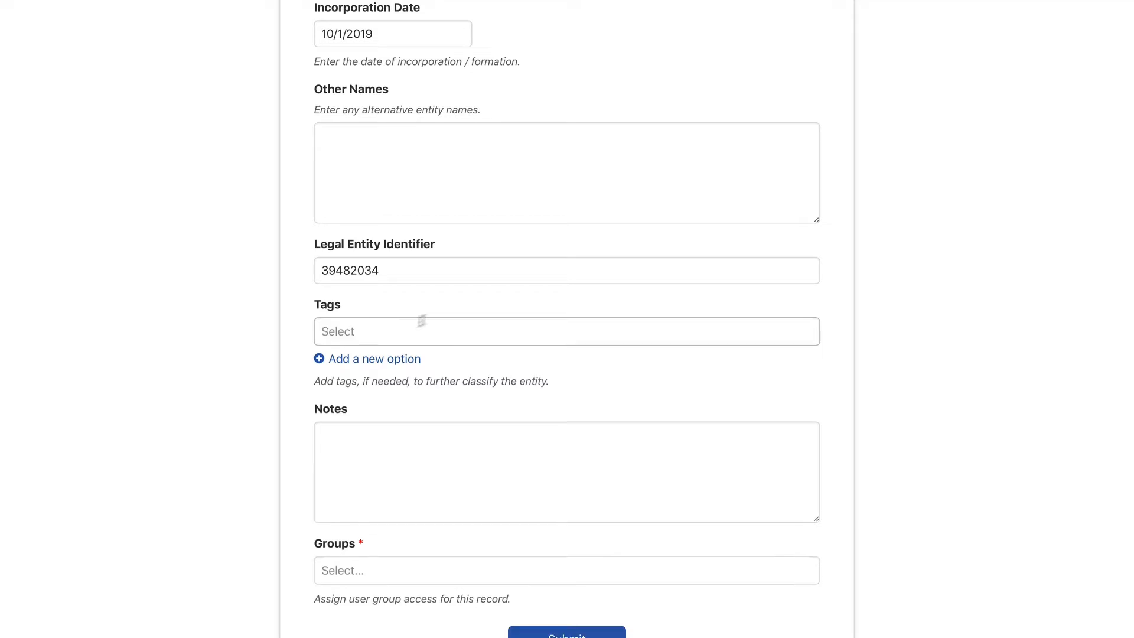
{"action": "left_click", "coordinate": [339, 331]}
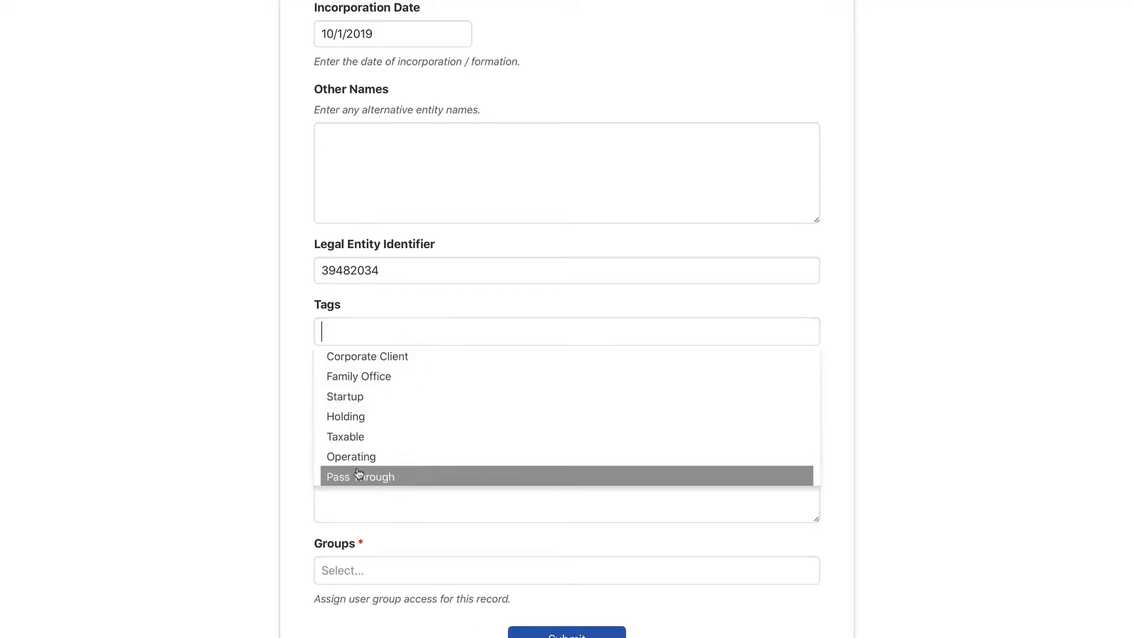
- Tag the entity as Corporate Client, Taxable and Operating
{"action": "left_click", "coordinate": [350, 358]}
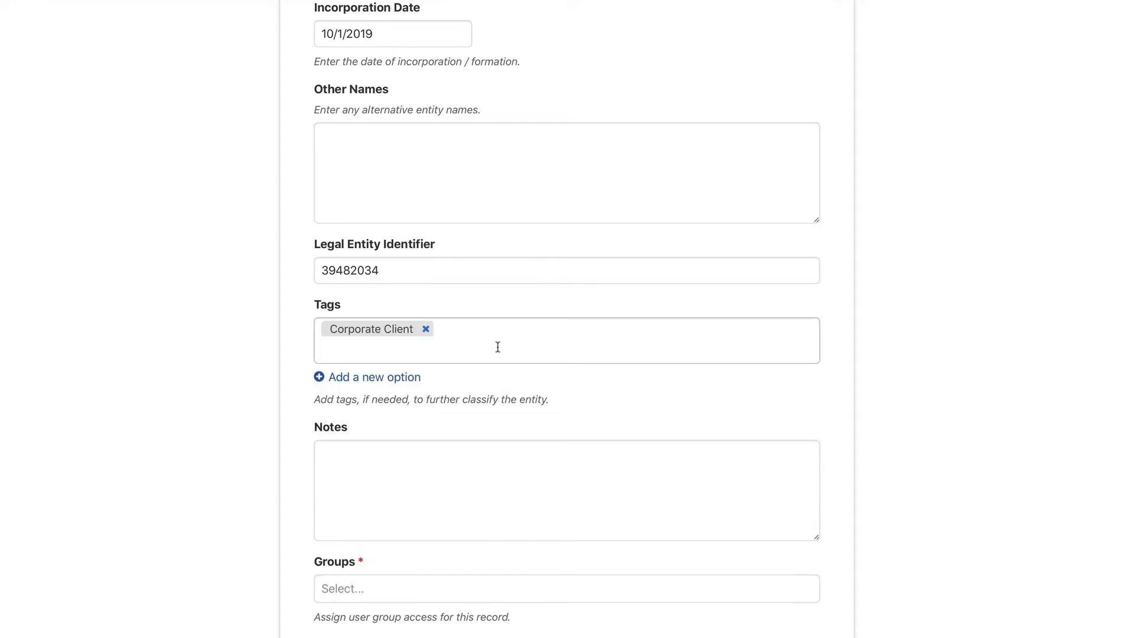
{"action": "type", "text": "tax"}
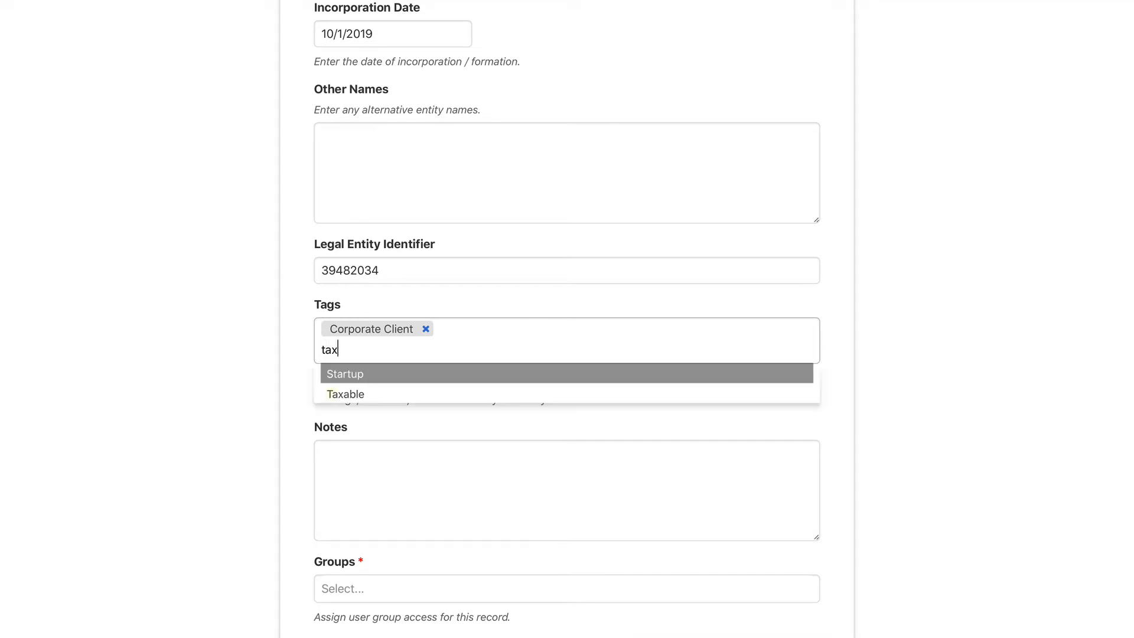
{"action": "key", "text": "Return"}
{"action": "type", "text": "op"}
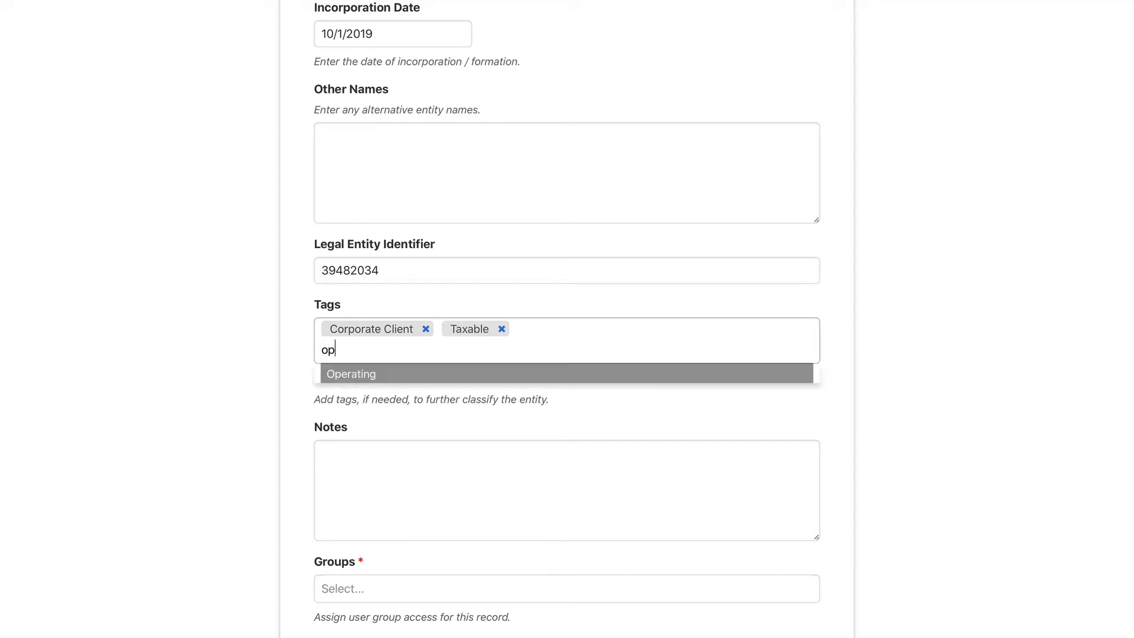
{"action": "key", "text": "Return"}
- Enter "Notes about the entity..." as the entity's notes
{"action": "scroll", "coordinate": [555, 421], "scroll_direction": "down", "scroll_amount": 1}
{"action": "scroll", "coordinate": [554, 421], "scroll_direction": "down", "scroll_amount": 1}
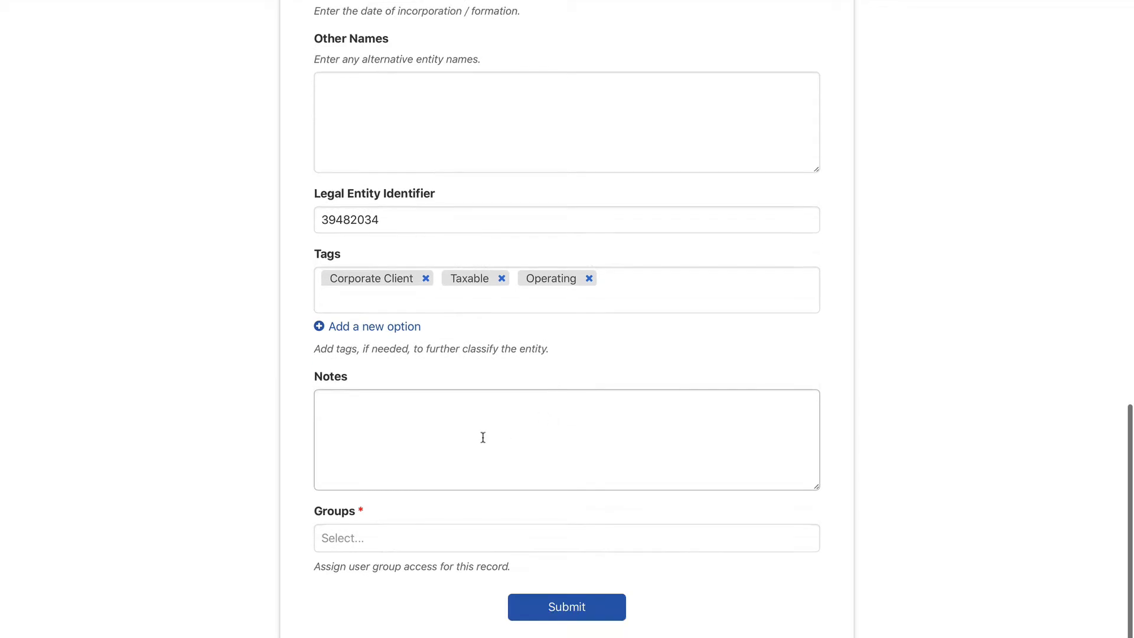
{"action": "left_click", "coordinate": [483, 437]}
{"action": "type", "text": "Notesabout"}
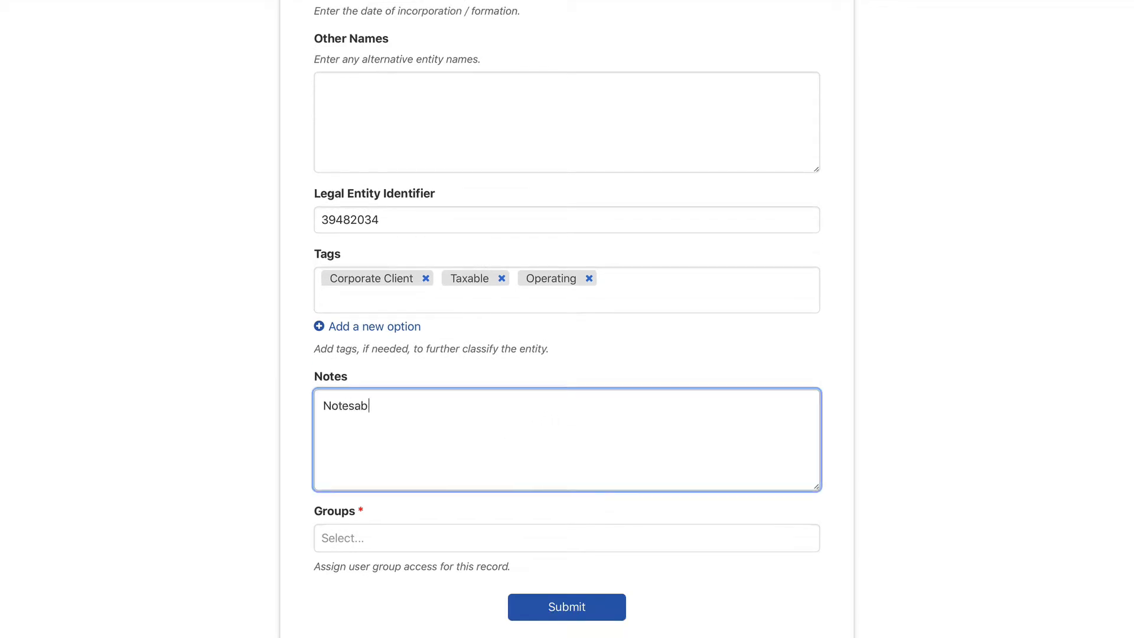
{"action": "key", "text": "BackSpace"}
{"action": "key", "text": "BackSpace"}
{"action": "key", "text": "BackSpace"}
{"action": "key", "text": "BackSpace"}
{"action": "key", "text": "BackSpace"}
{"action": "key", "text": "BackSpace"}
{"action": "type", "text": "about the entity..."}
- Give the Default user group access to the entity and submit the new record
{"action": "left_click_drag", "start_coordinate": [307, 511], "coordinate": [381, 508]}
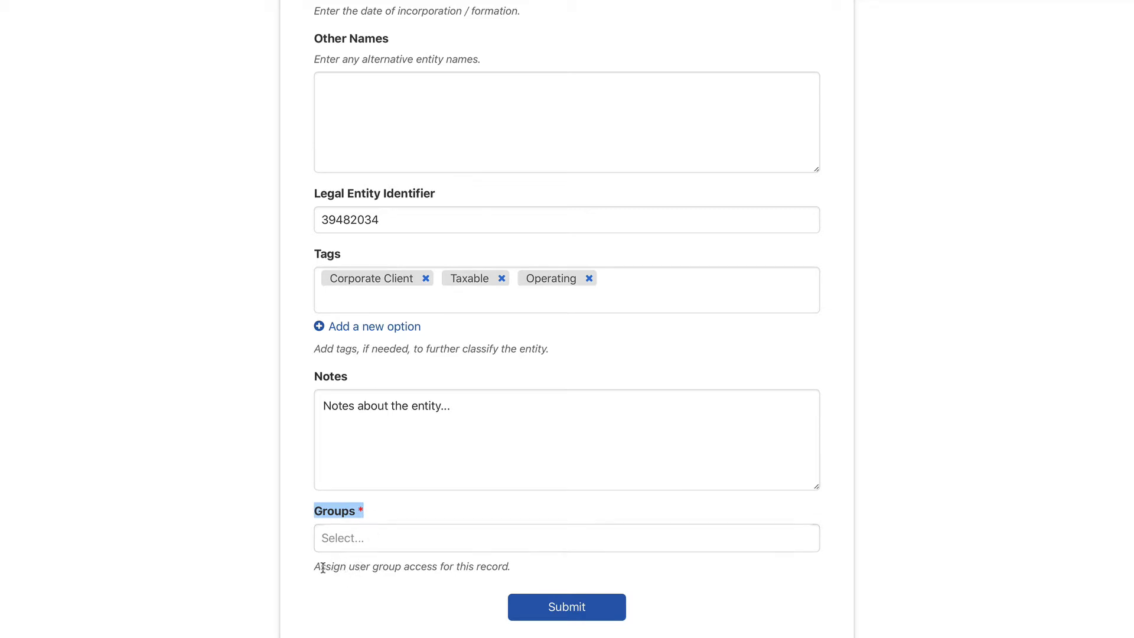
{"action": "left_click_drag", "start_coordinate": [315, 565], "coordinate": [514, 568]}
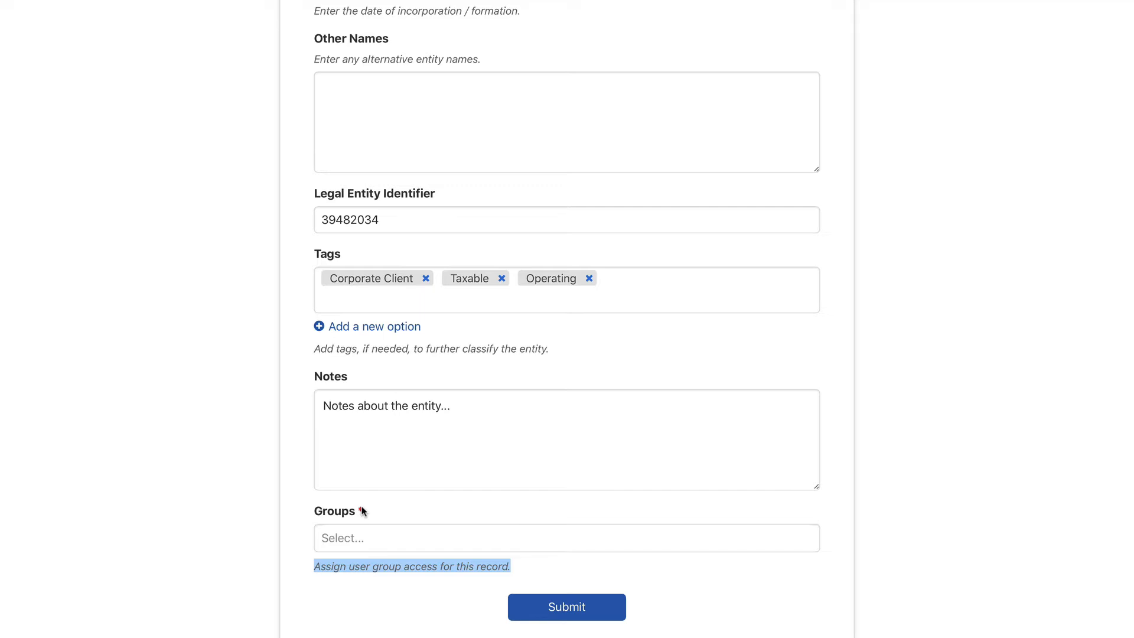
{"action": "left_click", "coordinate": [366, 537]}
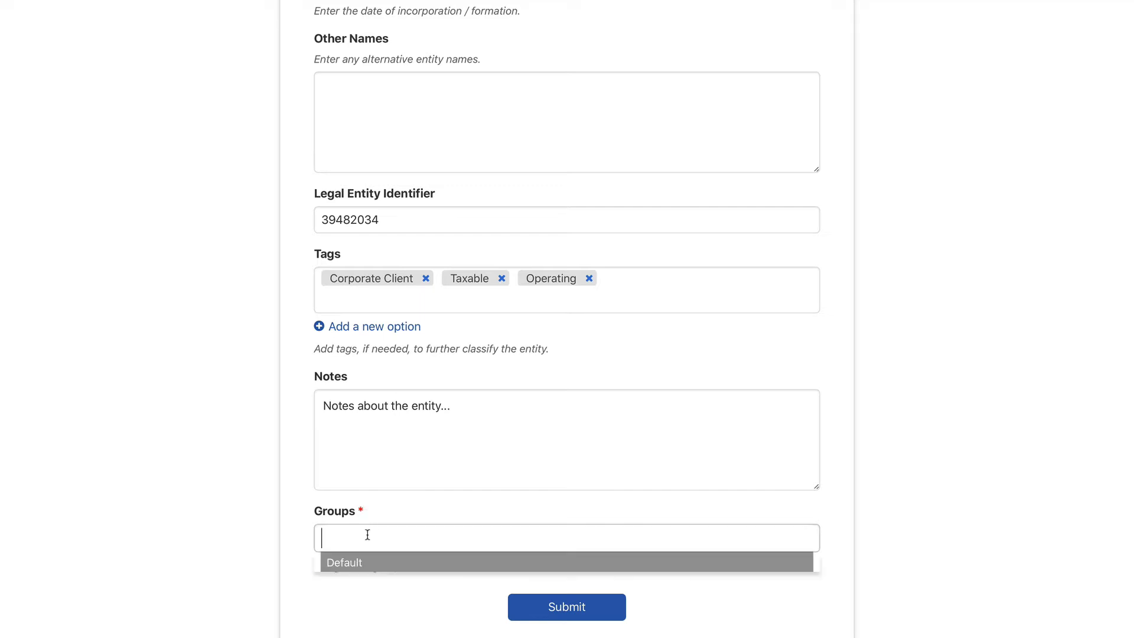
{"action": "left_click", "coordinate": [356, 563]}
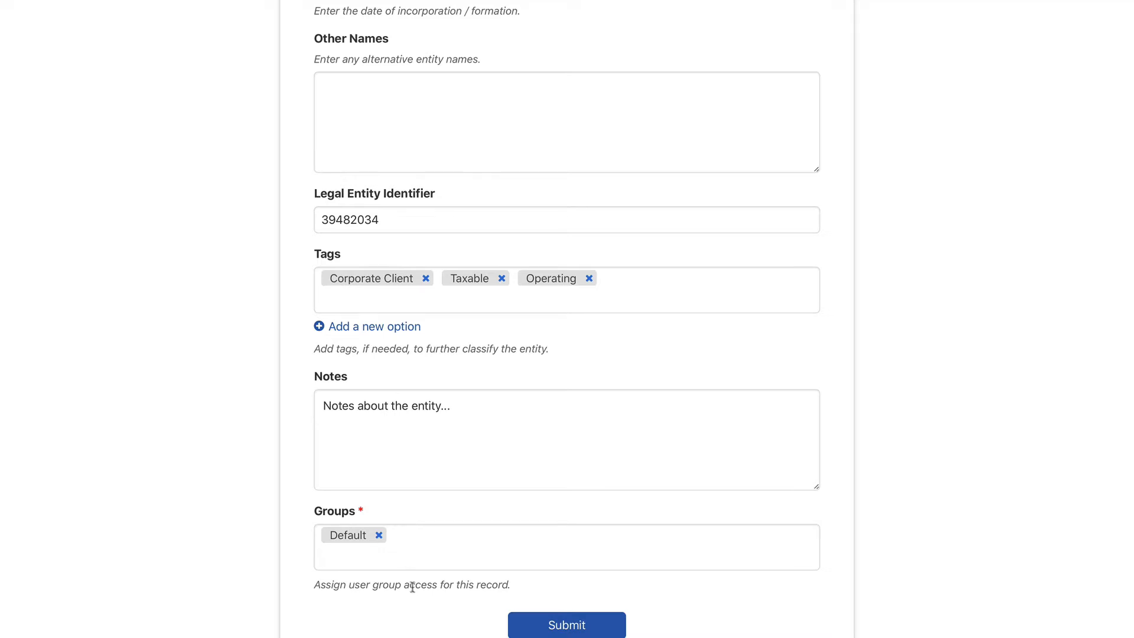
{"action": "left_click", "coordinate": [574, 628]}
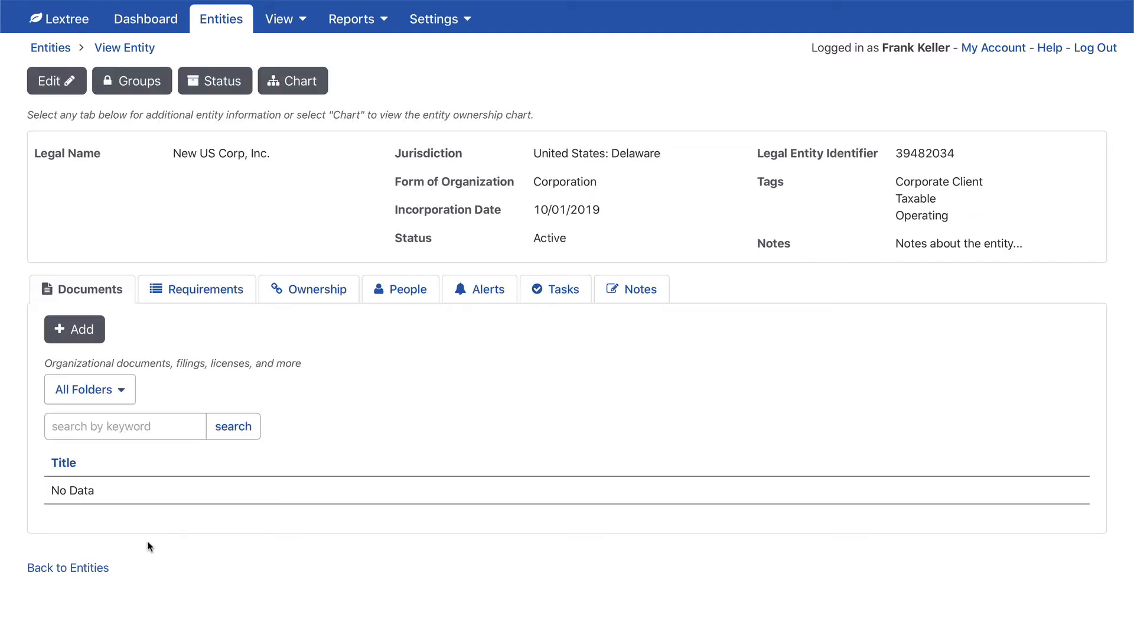
- Review the new entity's summary details from legal name to notes, and look at its requirements before returning to its documents
{"action": "left_click_drag", "start_coordinate": [171, 153], "coordinate": [274, 151]}
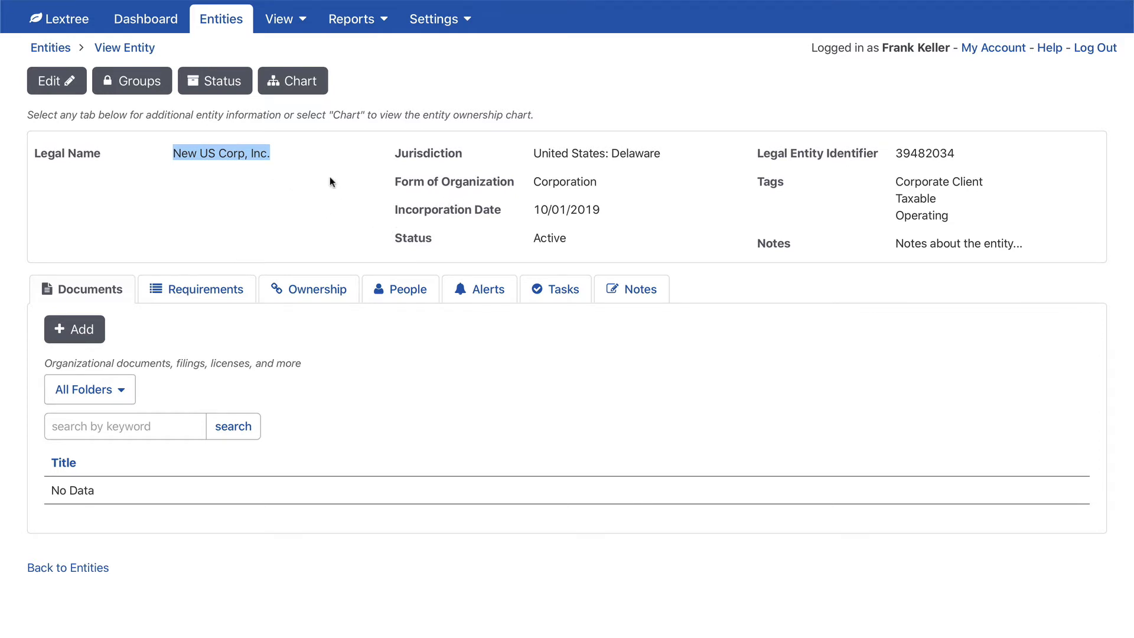
{"action": "left_click_drag", "start_coordinate": [548, 153], "coordinate": [643, 152]}
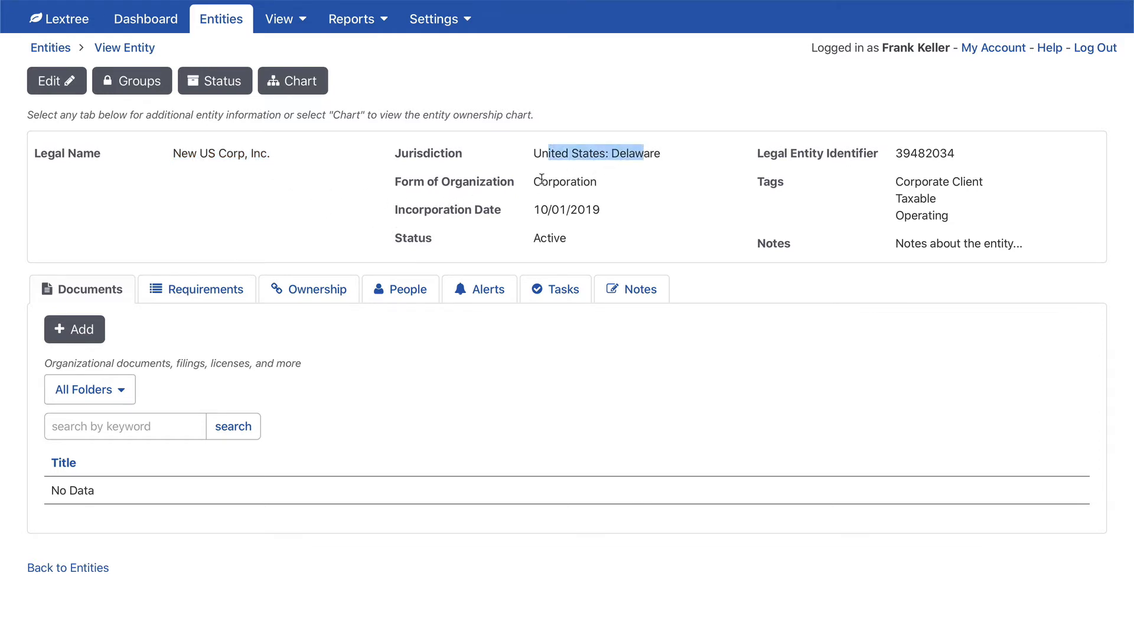
{"action": "left_click_drag", "start_coordinate": [541, 182], "coordinate": [599, 182]}
{"action": "left_click_drag", "start_coordinate": [536, 209], "coordinate": [620, 210]}
{"action": "left_click_drag", "start_coordinate": [541, 239], "coordinate": [594, 238]}
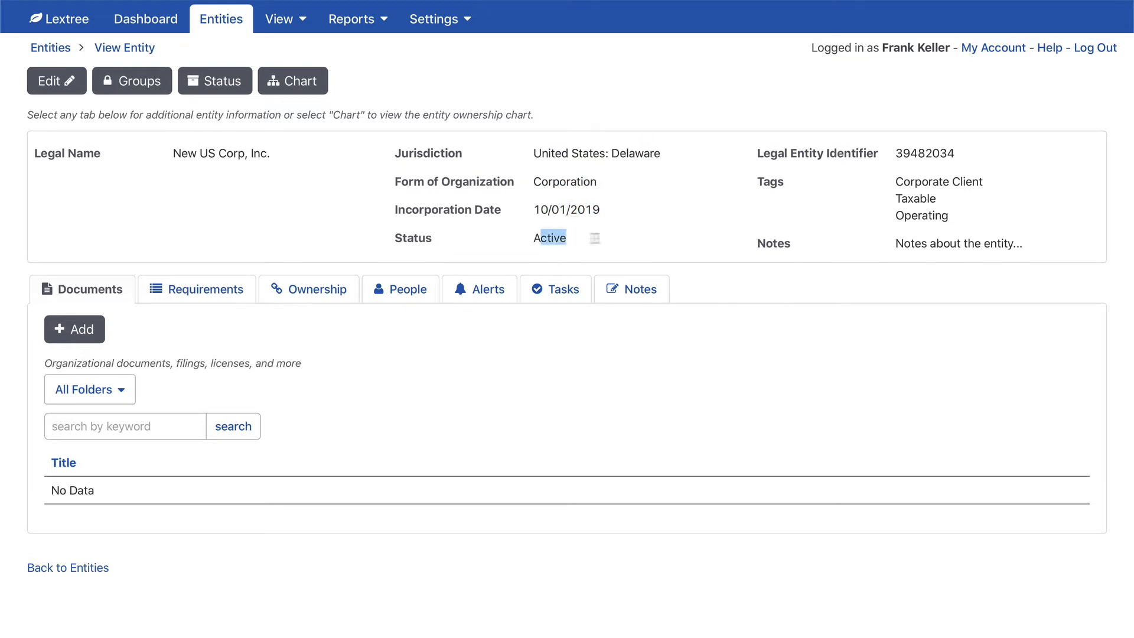
{"action": "left_click_drag", "start_coordinate": [893, 154], "coordinate": [972, 158]}
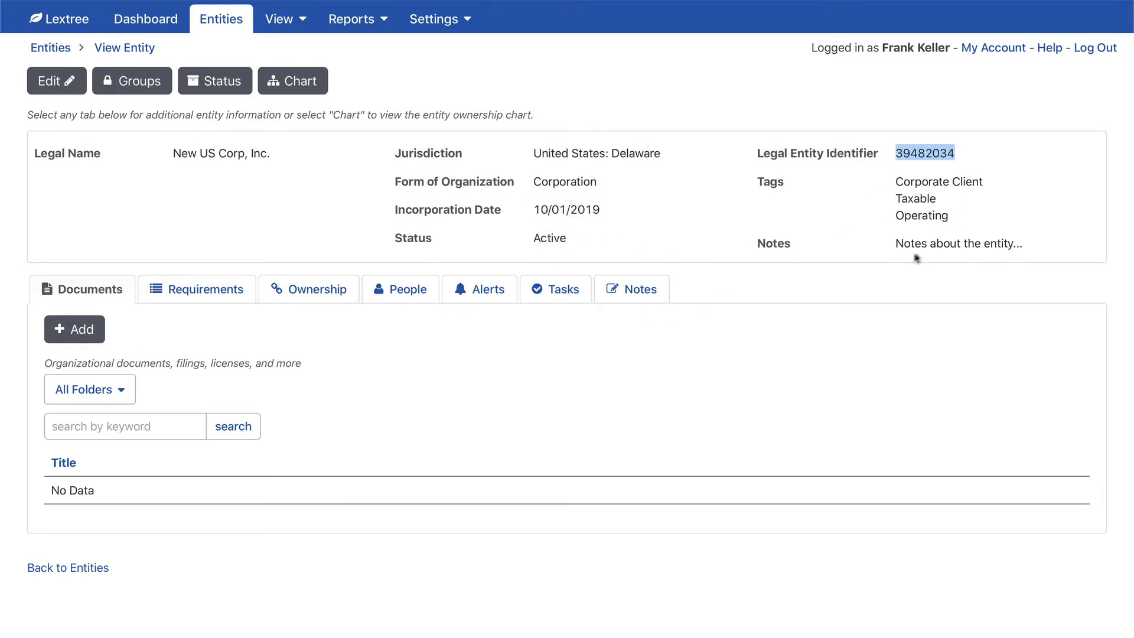
{"action": "left_click_drag", "start_coordinate": [896, 179], "coordinate": [1018, 242]}
{"action": "left_click", "coordinate": [925, 309]}
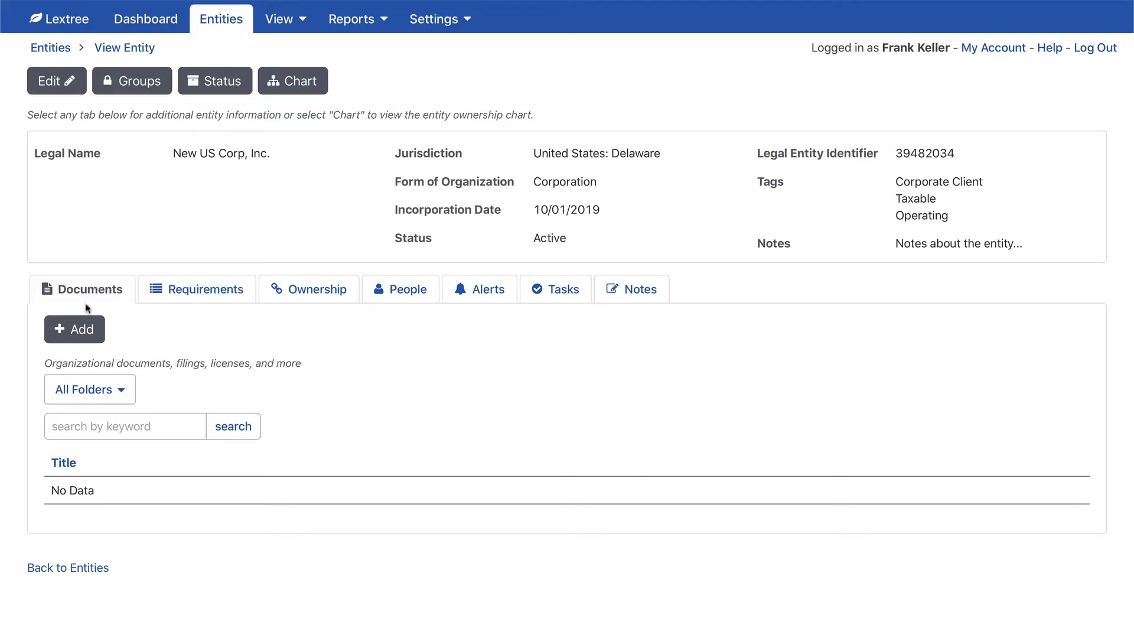
{"action": "left_click", "coordinate": [222, 288]}
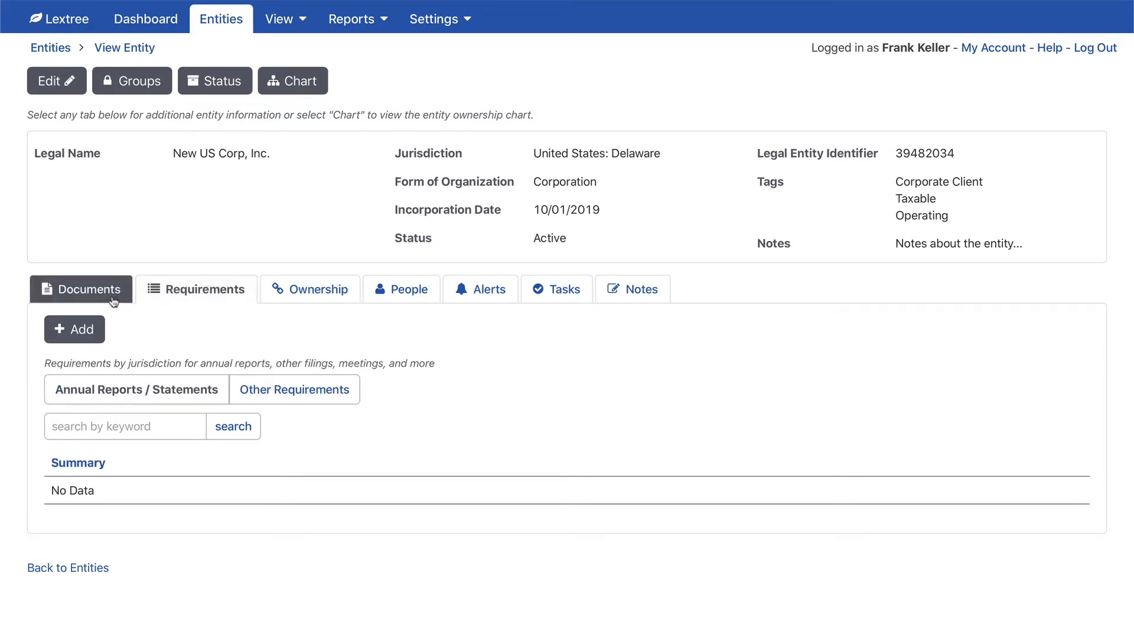
{"action": "left_click", "coordinate": [106, 296]}
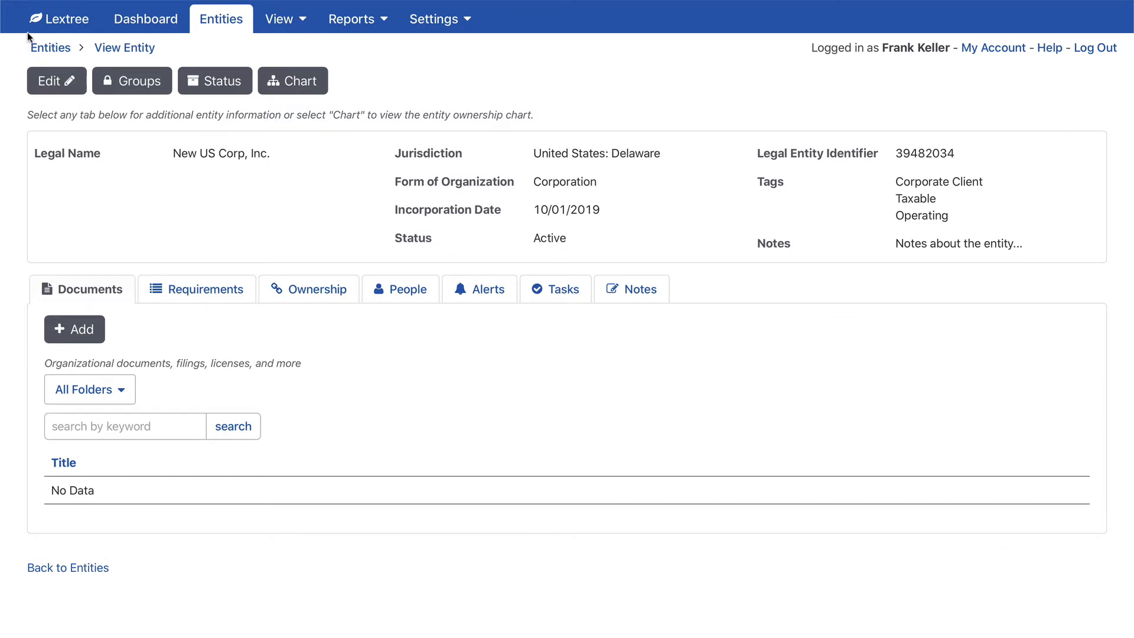
- Return to the list of entities, check the New US Corp, Inc. entry and open the RealProp Holdings record
{"action": "left_click", "coordinate": [37, 48]}
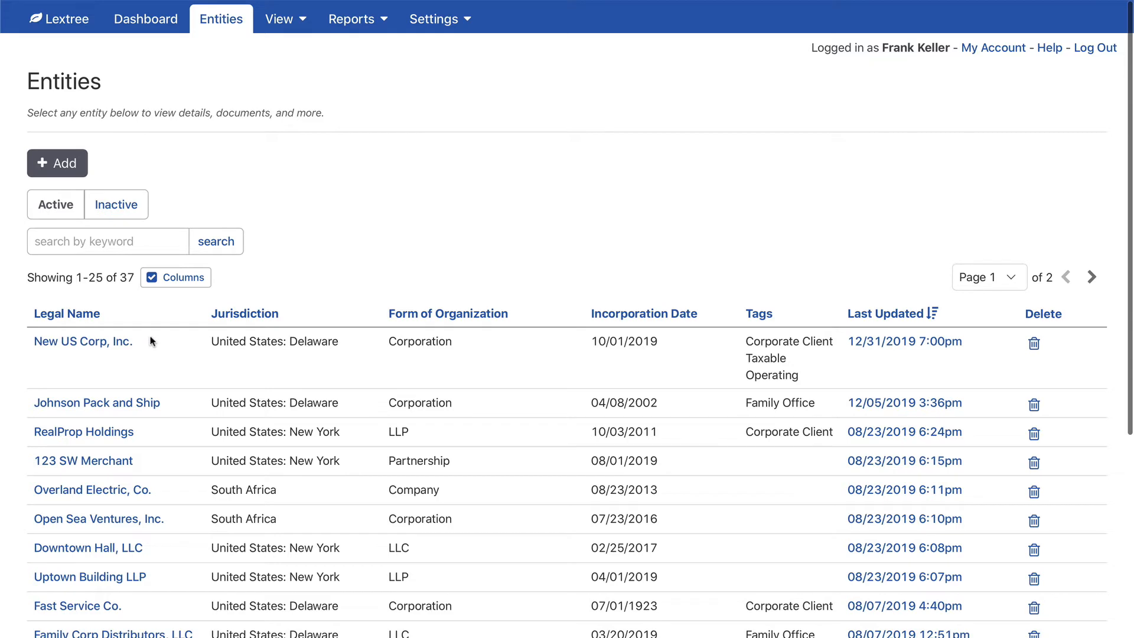
{"action": "left_click_drag", "start_coordinate": [140, 340], "coordinate": [26, 341]}
{"action": "left_click", "coordinate": [371, 255]}
{"action": "left_click", "coordinate": [99, 433]}
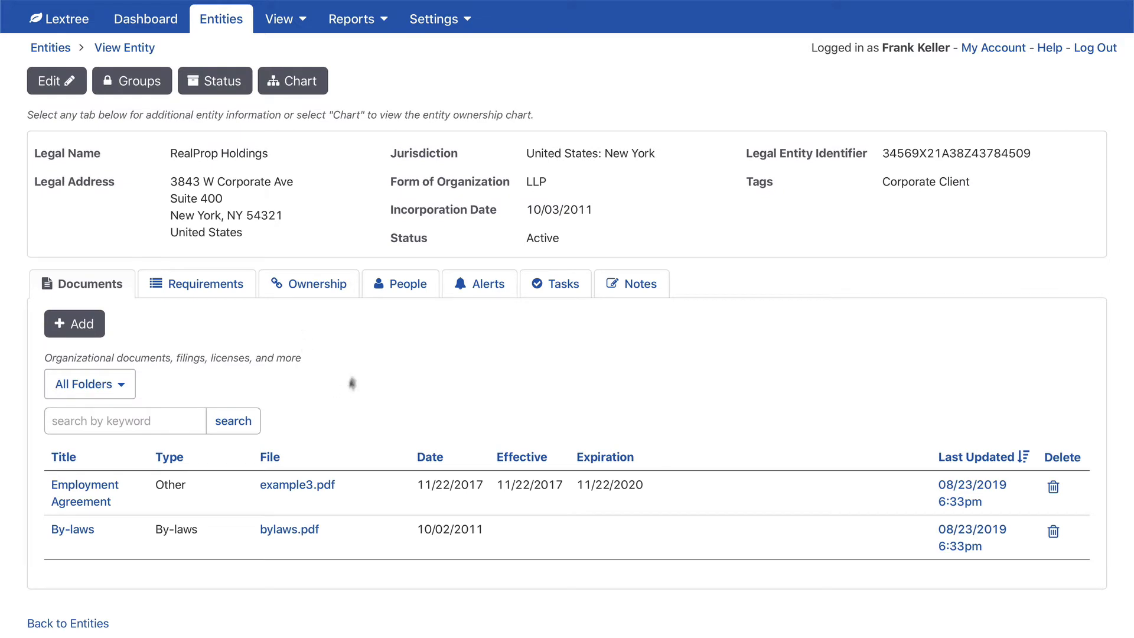
- Review RealProp Holdings' legal name, address, jurisdiction, form of organization, incorporation date and legal entity identifier
{"action": "left_click_drag", "start_coordinate": [171, 154], "coordinate": [283, 157]}
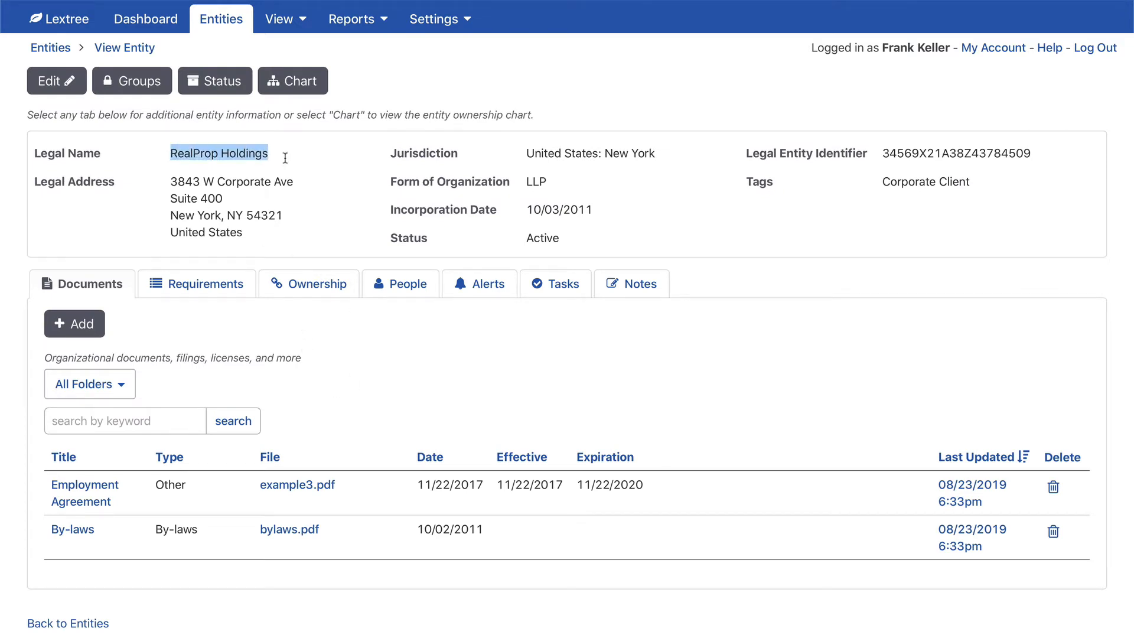
{"action": "left_click_drag", "start_coordinate": [175, 181], "coordinate": [254, 234]}
{"action": "left_click_drag", "start_coordinate": [529, 152], "coordinate": [658, 154]}
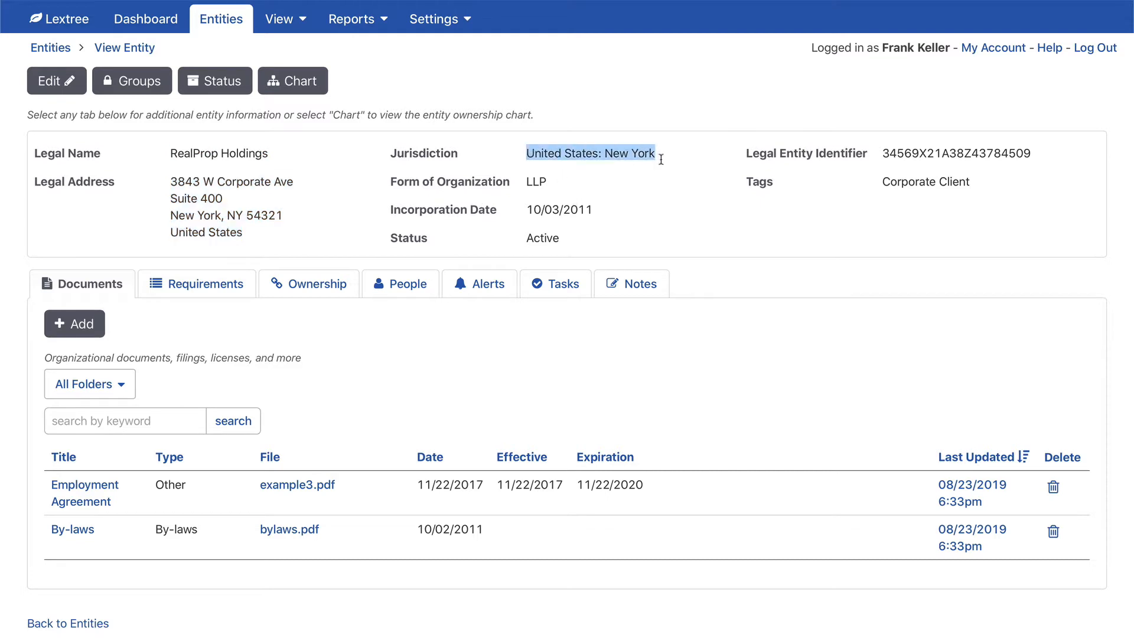
{"action": "left_click_drag", "start_coordinate": [525, 182], "coordinate": [711, 228]}
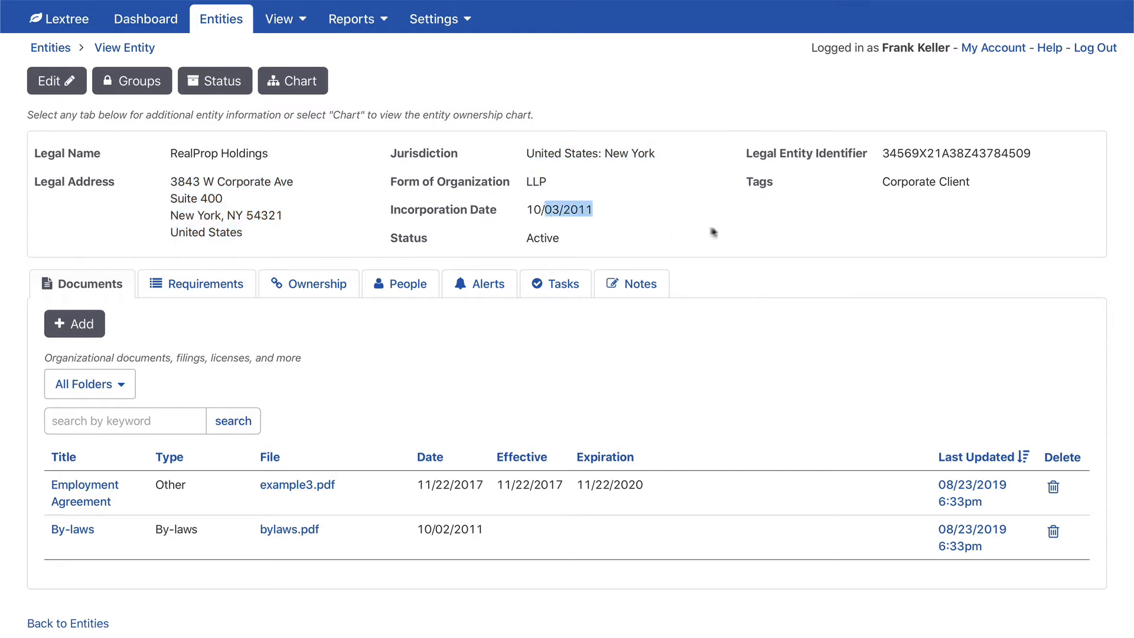
{"action": "left_click", "coordinate": [769, 235]}
{"action": "left_click_drag", "start_coordinate": [883, 152], "coordinate": [1032, 153]}
{"action": "left_click", "coordinate": [792, 359]}
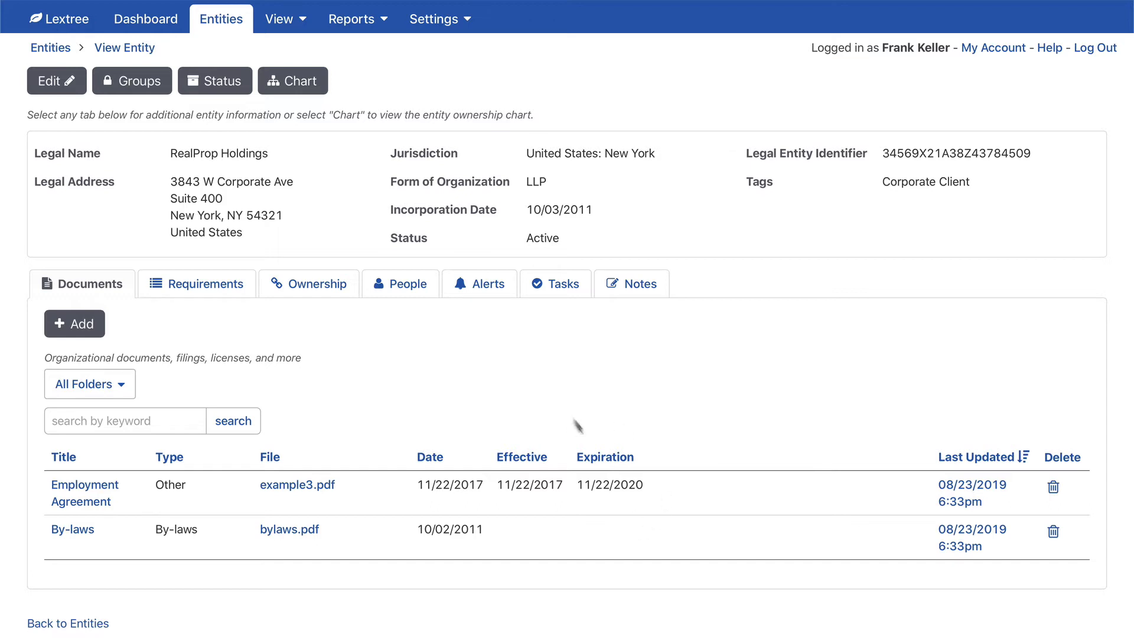
- Start a new document for RealProp Holdings in the Agreements folder, titled Commercial Lease
{"action": "left_click", "coordinate": [87, 328]}
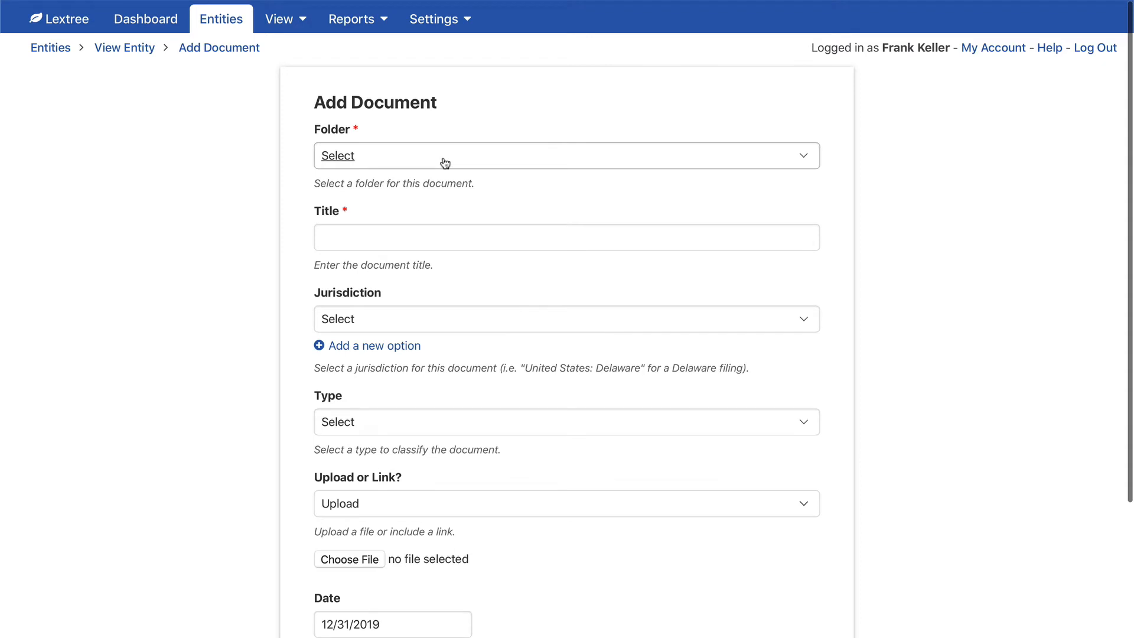
{"action": "left_click_drag", "start_coordinate": [312, 129], "coordinate": [349, 125]}
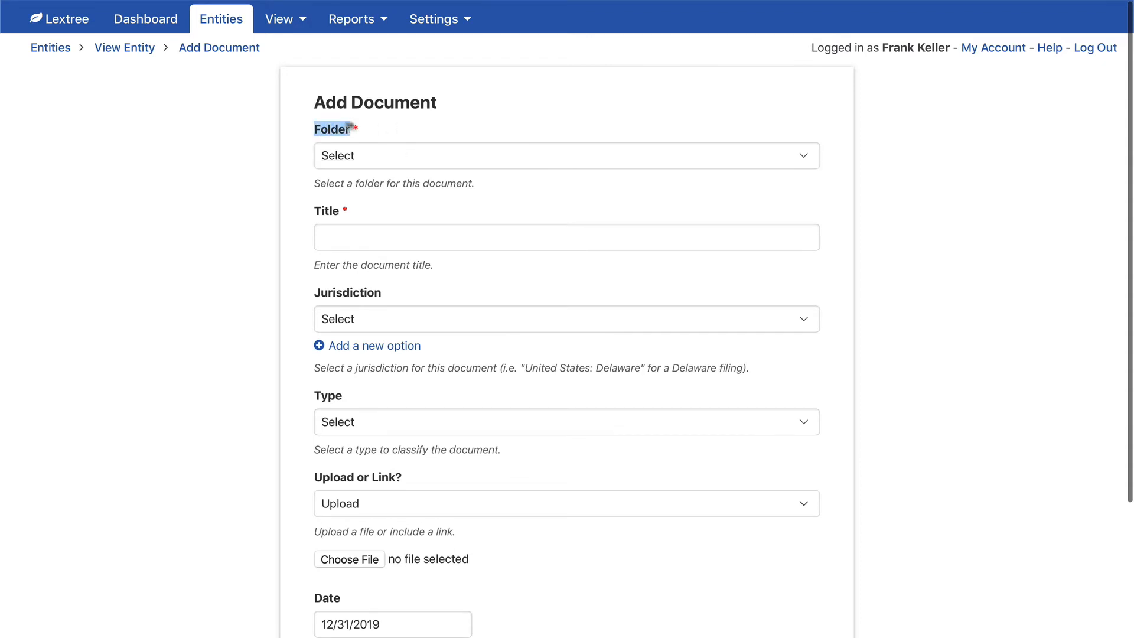
{"action": "left_click", "coordinate": [425, 169]}
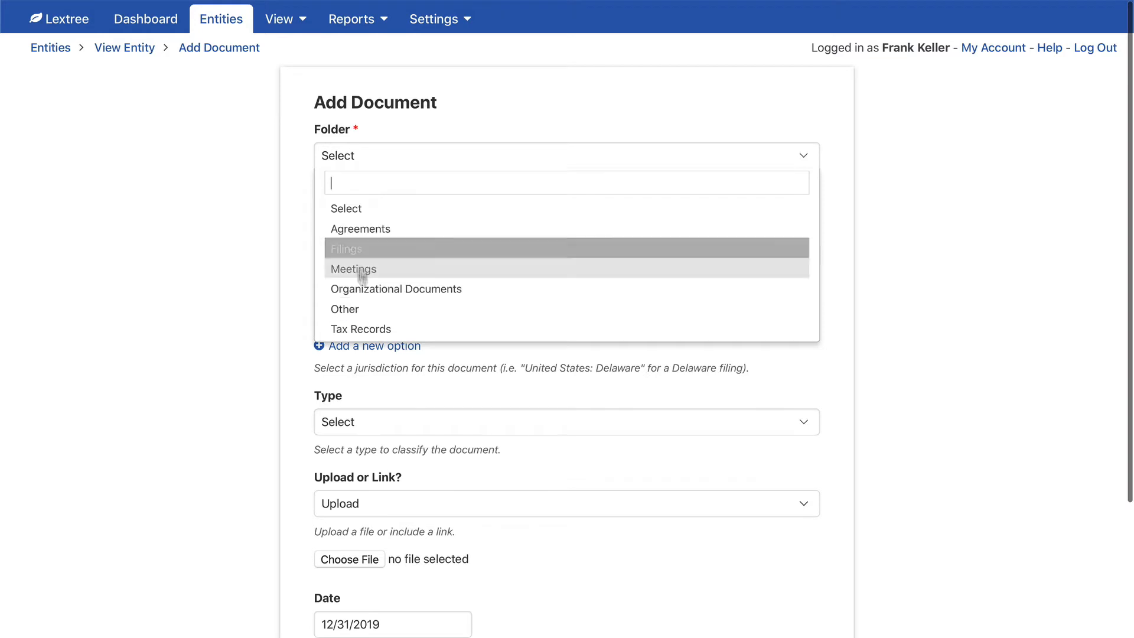
{"action": "left_click", "coordinate": [404, 230]}
{"action": "left_click", "coordinate": [399, 240]}
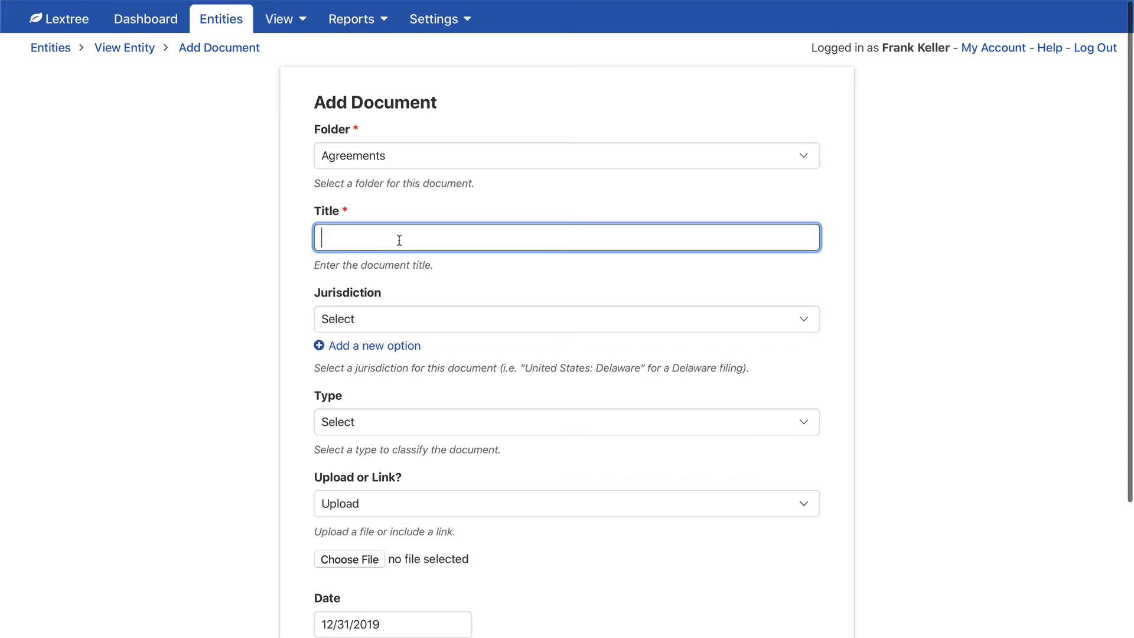
{"action": "type", "text": "Commercial Lease"}
- Look through the available jurisdictions and set the document's jurisdiction to United States: New York
{"action": "scroll", "coordinate": [435, 277], "scroll_direction": "down", "scroll_amount": 1}
{"action": "left_click", "coordinate": [418, 322]}
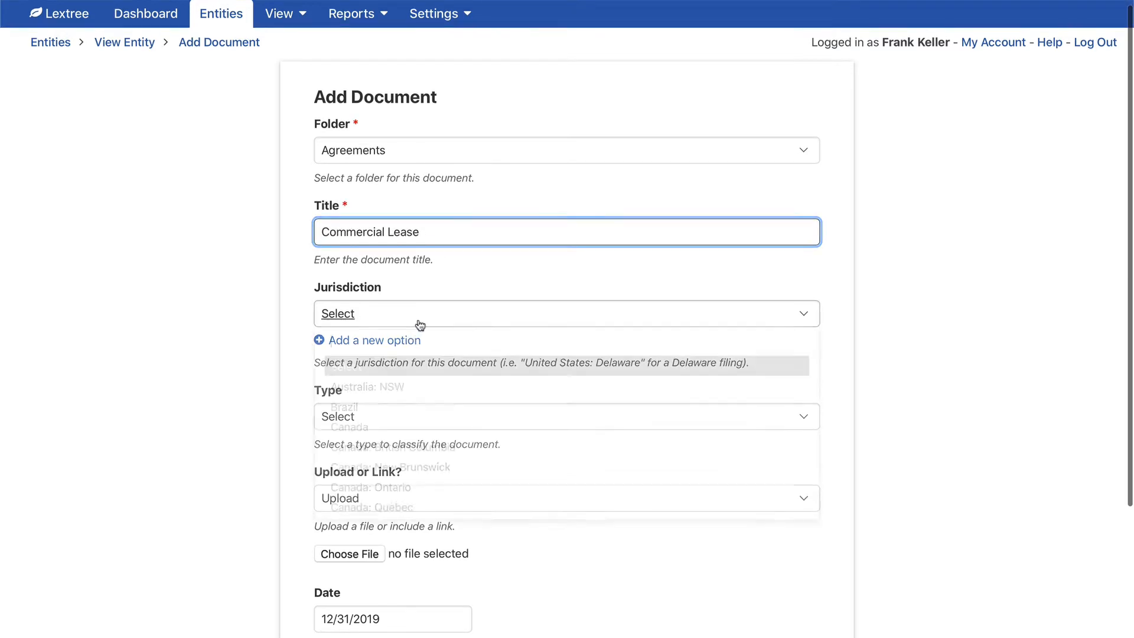
{"action": "scroll", "coordinate": [414, 438], "scroll_direction": "down", "scroll_amount": 3}
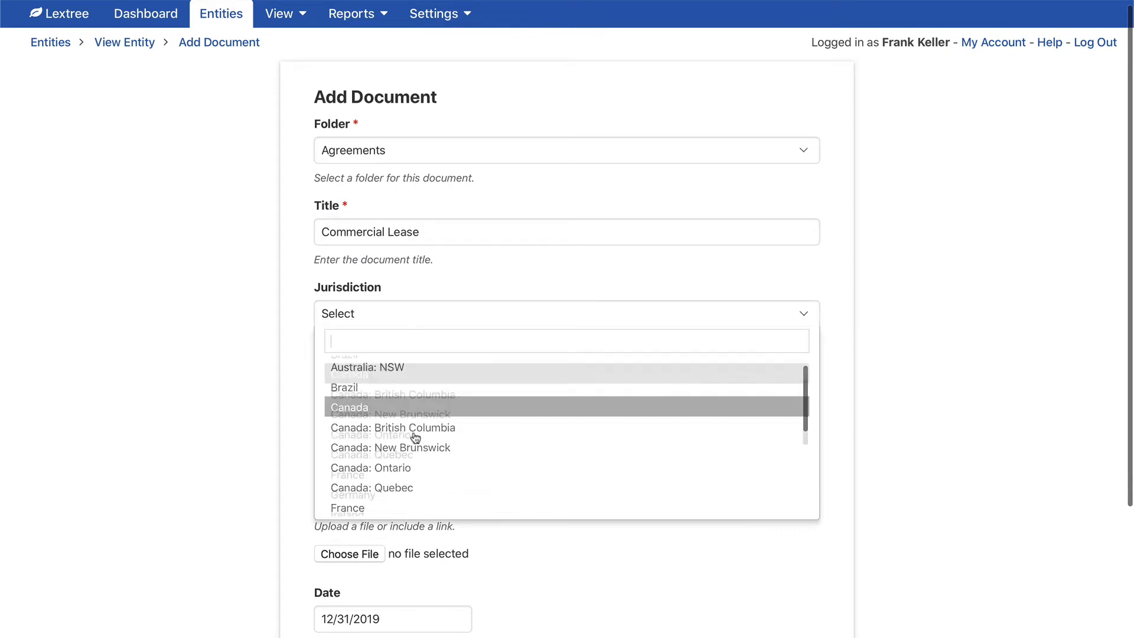
{"action": "scroll", "coordinate": [415, 437], "scroll_direction": "down", "scroll_amount": 5}
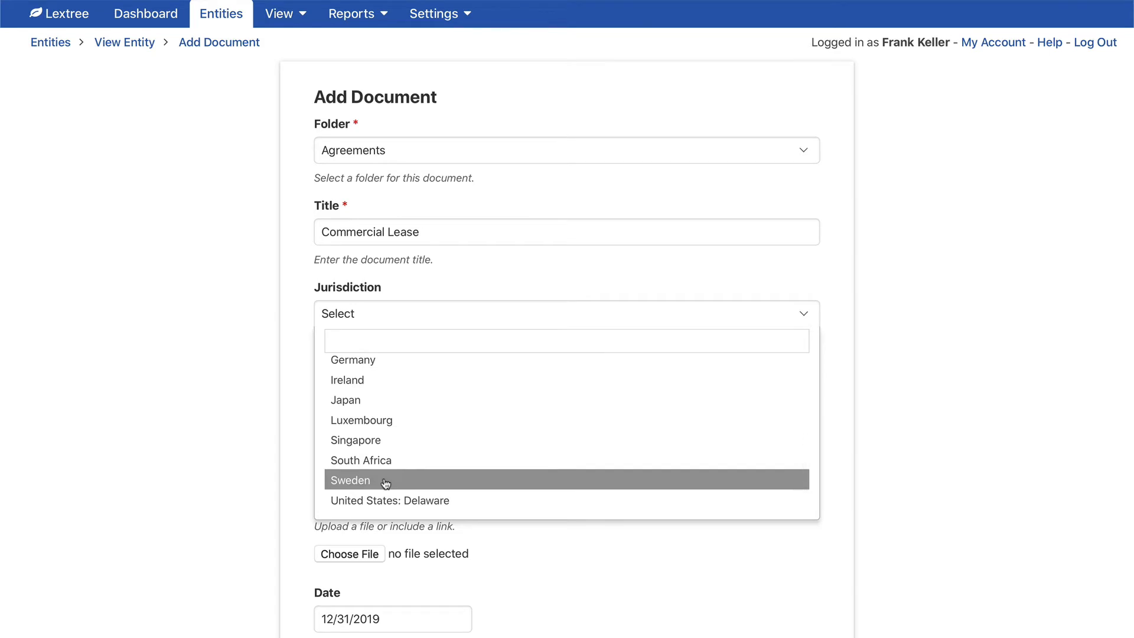
{"action": "scroll", "coordinate": [431, 458], "scroll_direction": "up", "scroll_amount": 8}
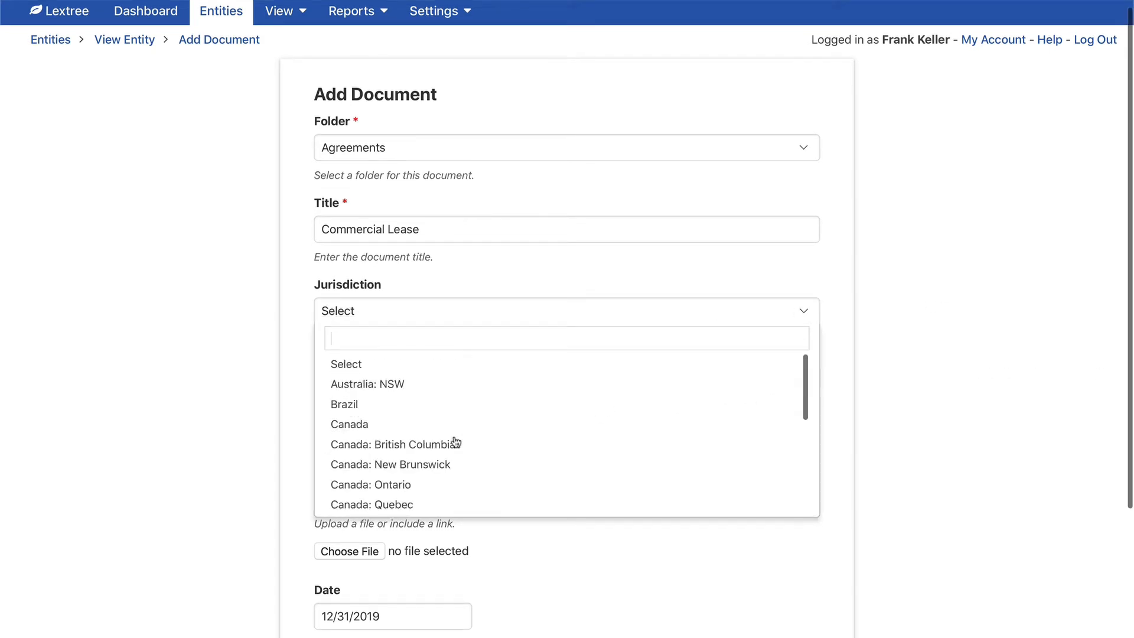
{"action": "scroll", "coordinate": [435, 463], "scroll_direction": "up", "scroll_amount": 1}
{"action": "scroll", "coordinate": [435, 463], "scroll_direction": "down", "scroll_amount": 1}
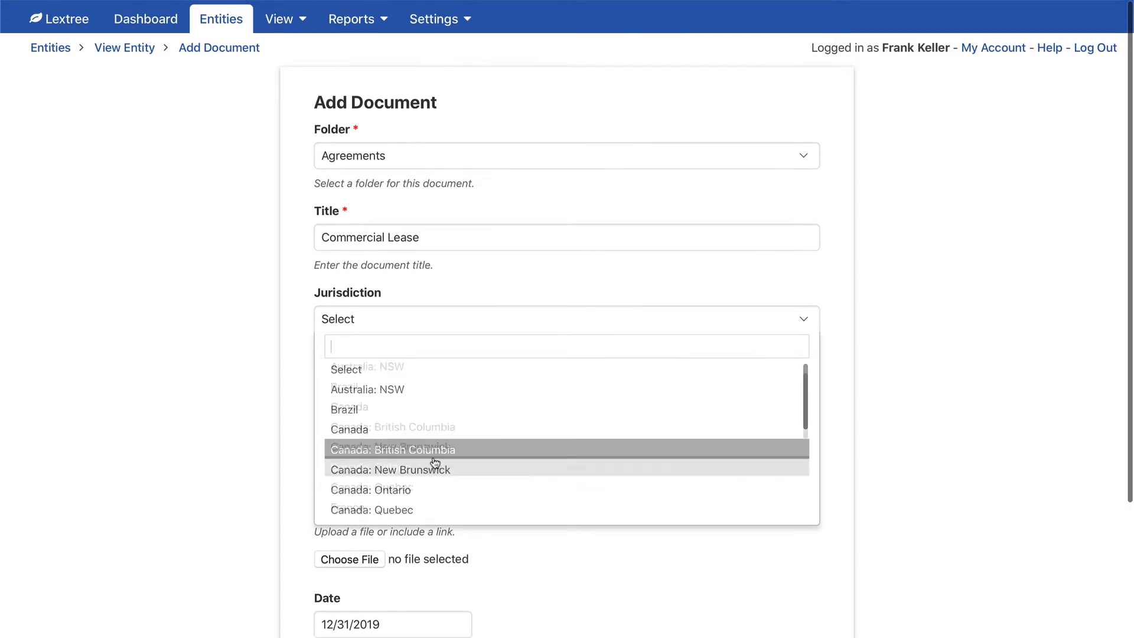
{"action": "scroll", "coordinate": [435, 463], "scroll_direction": "down", "scroll_amount": 5}
{"action": "scroll", "coordinate": [436, 460], "scroll_direction": "down", "scroll_amount": 5}
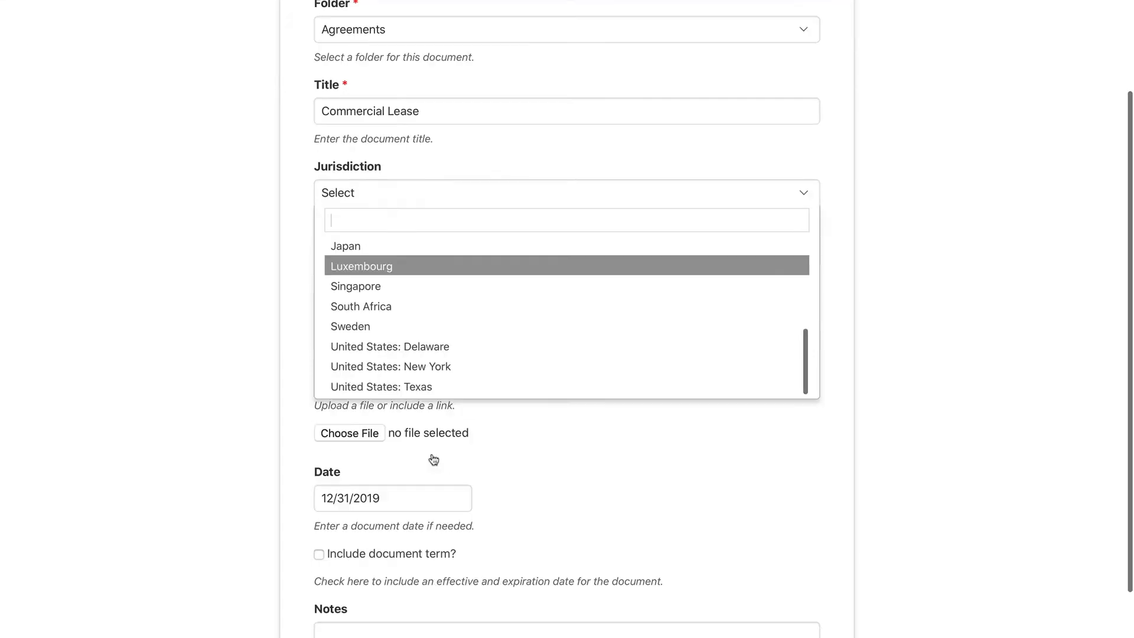
{"action": "left_click", "coordinate": [416, 366]}
- Look through the available document types and classify the Commercial Lease as Other
{"action": "left_click", "coordinate": [428, 296]}
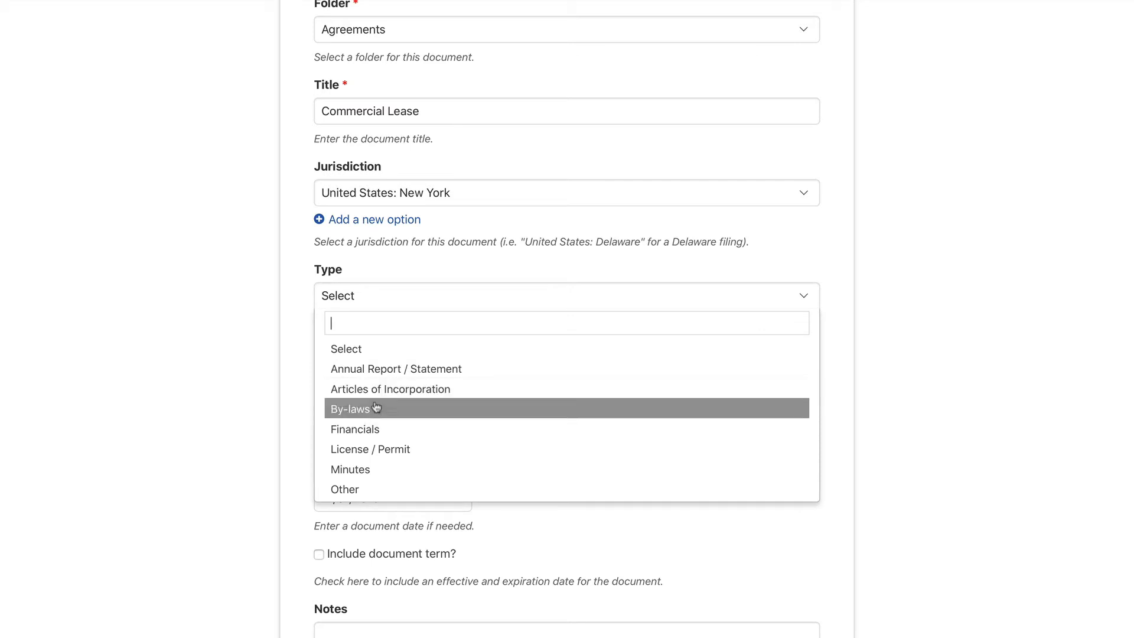
{"action": "scroll", "coordinate": [302, 406], "scroll_direction": "up", "scroll_amount": 1}
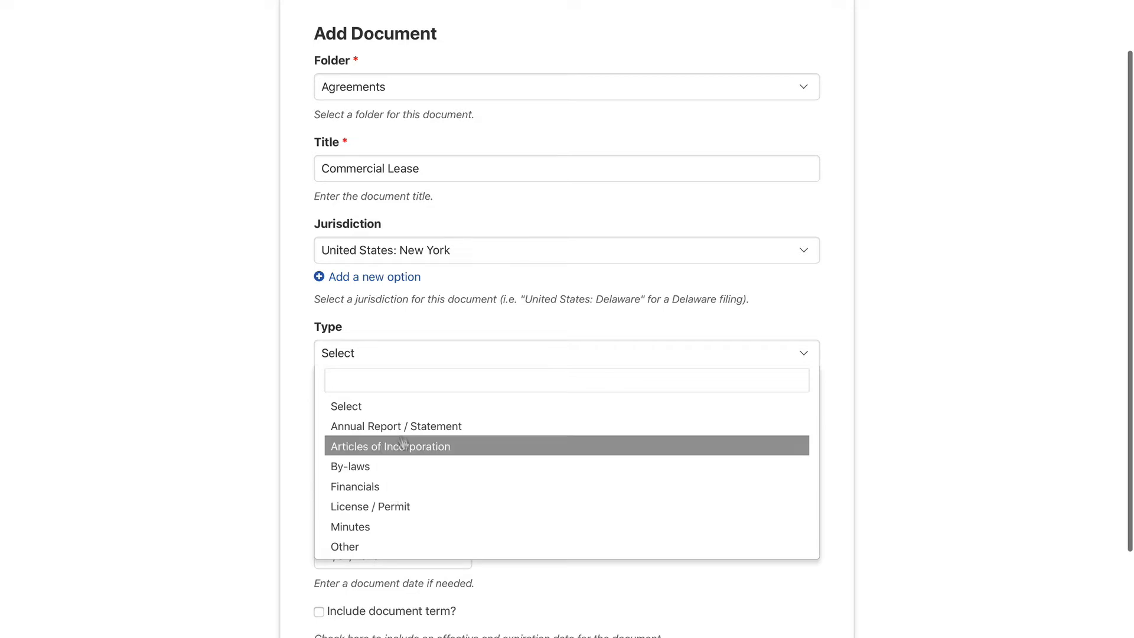
{"action": "scroll", "coordinate": [397, 444], "scroll_direction": "down", "scroll_amount": 3}
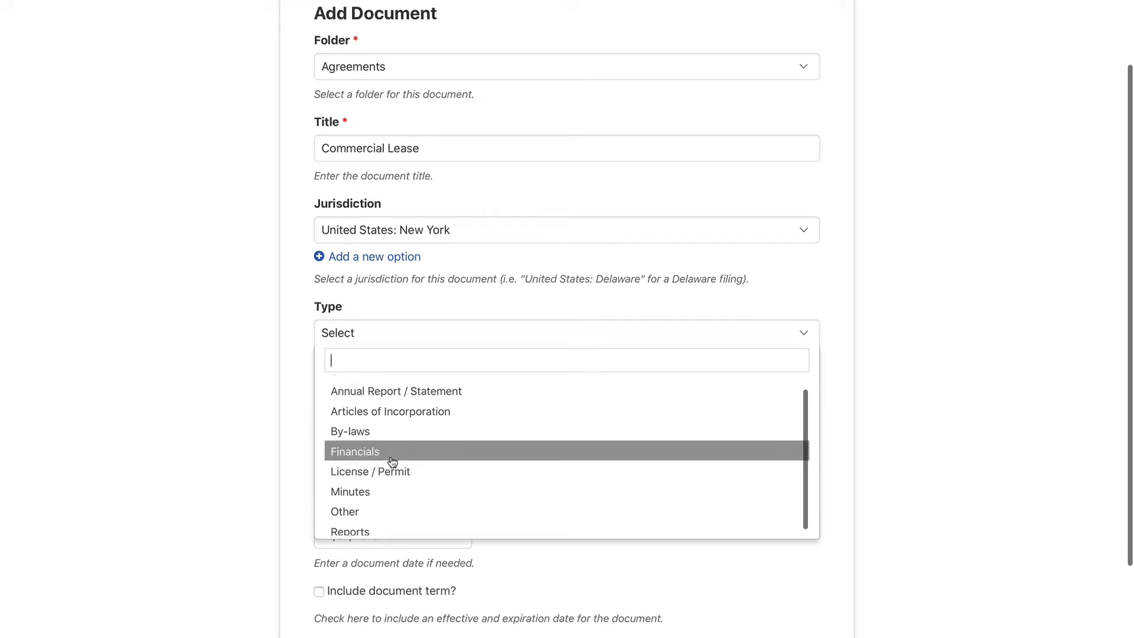
{"action": "scroll", "coordinate": [399, 443], "scroll_direction": "up", "scroll_amount": 1}
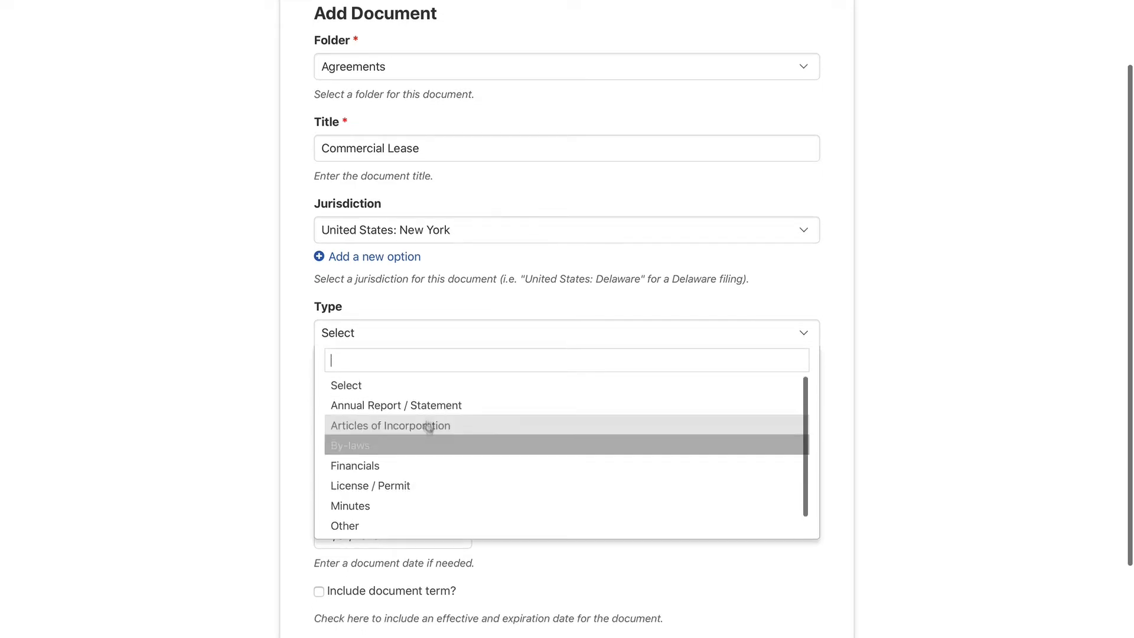
{"action": "left_click", "coordinate": [378, 525]}
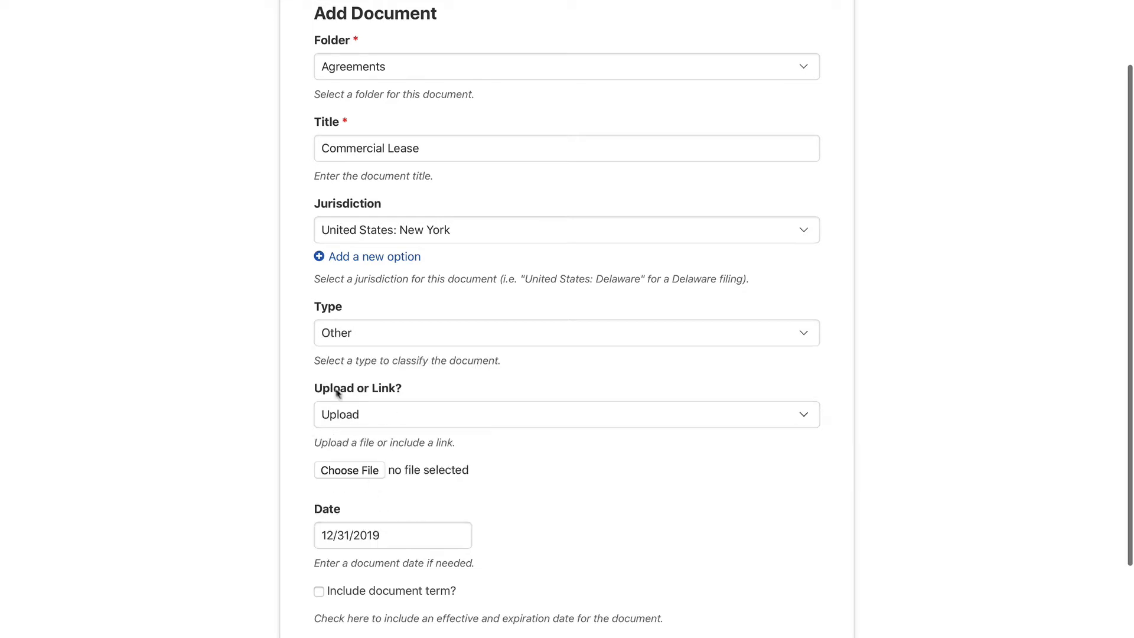
- Attach sample.pdf from the Demo folder as the document's uploaded file, sorting the files by name to find it
{"action": "left_click_drag", "start_coordinate": [310, 385], "coordinate": [411, 385]}
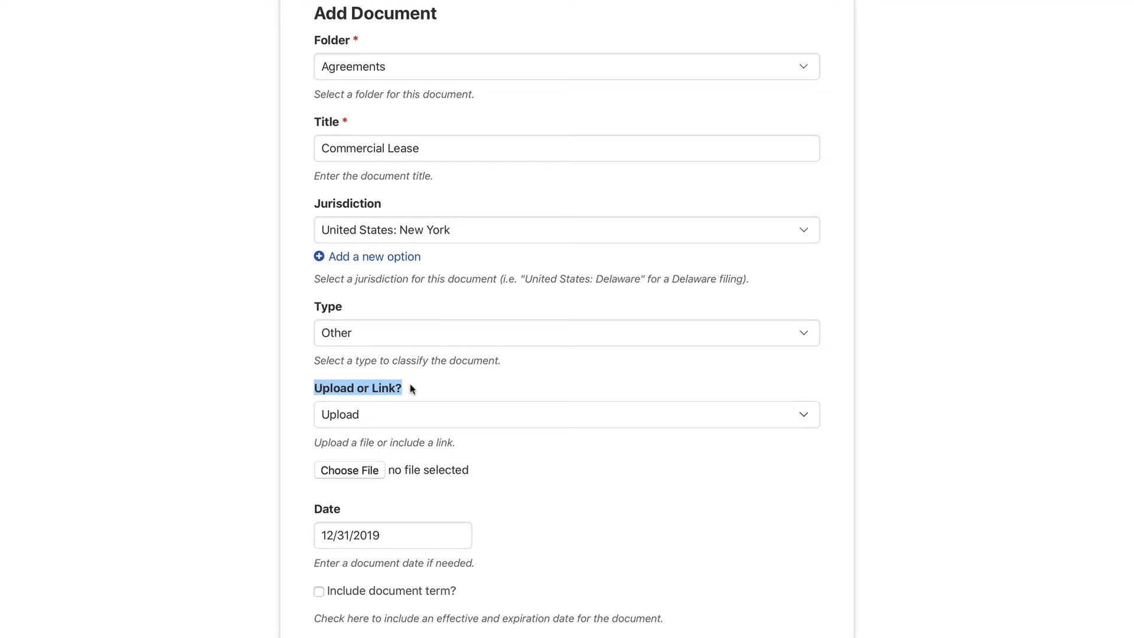
{"action": "left_click", "coordinate": [358, 471]}
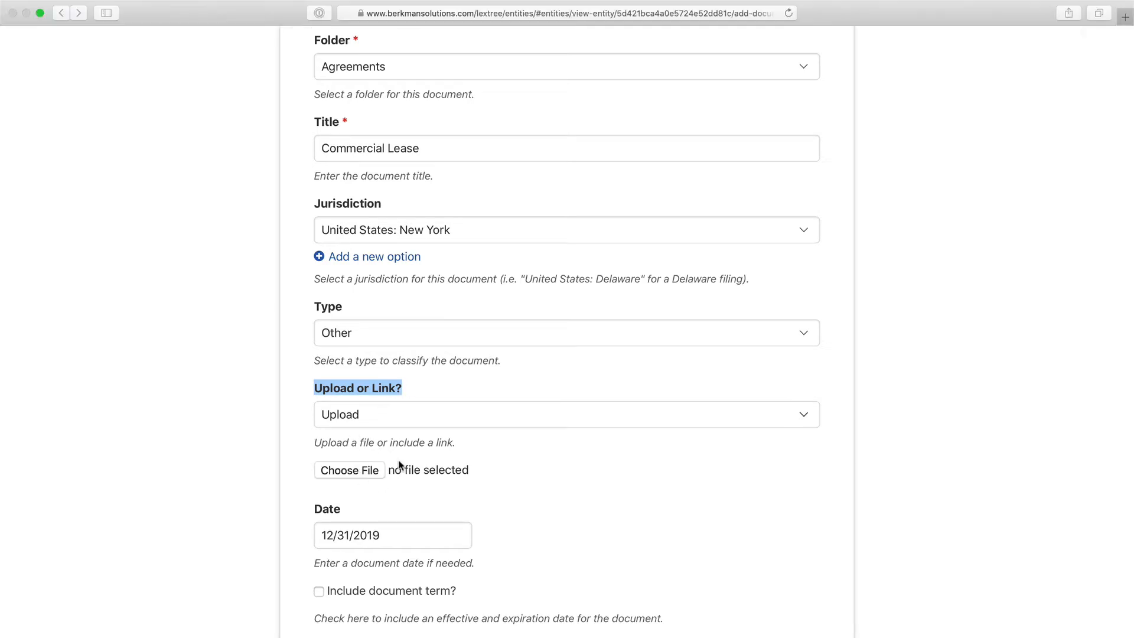
{"action": "scroll", "coordinate": [509, 204], "scroll_direction": "down", "scroll_amount": 3}
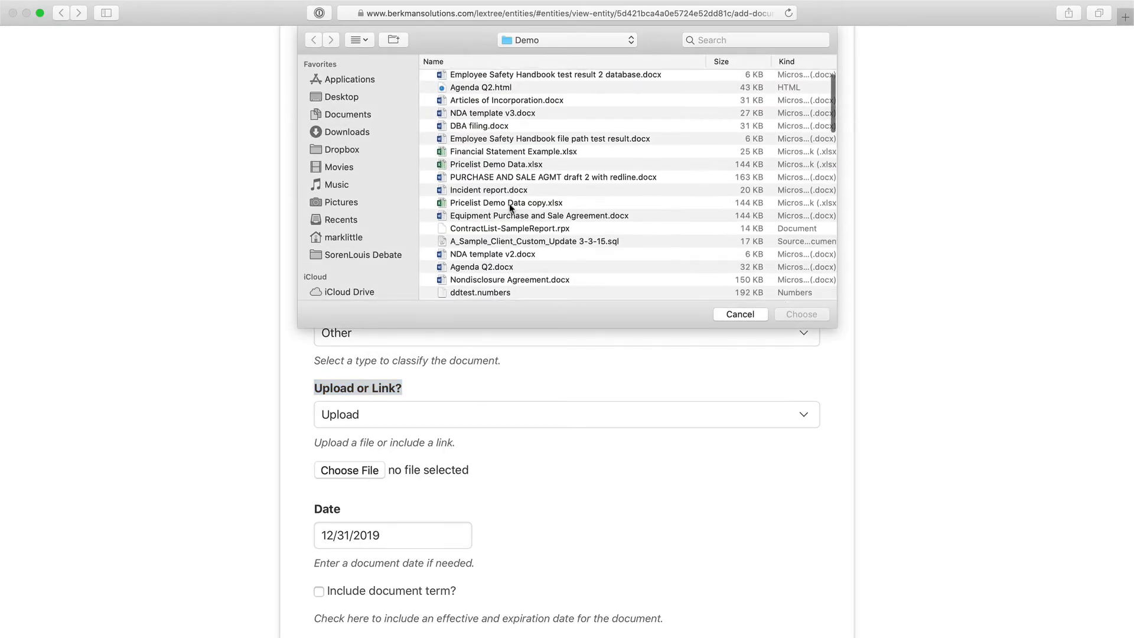
{"action": "left_click", "coordinate": [466, 62]}
{"action": "scroll", "coordinate": [505, 210], "scroll_direction": "down", "scroll_amount": 6}
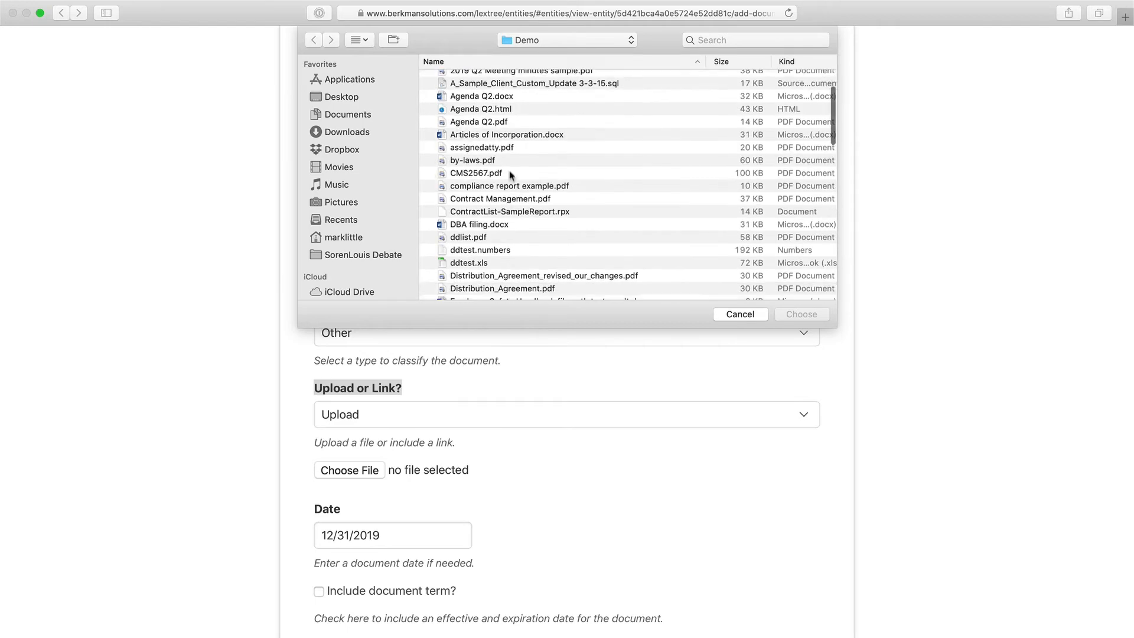
{"action": "scroll", "coordinate": [497, 210], "scroll_direction": "down", "scroll_amount": 4}
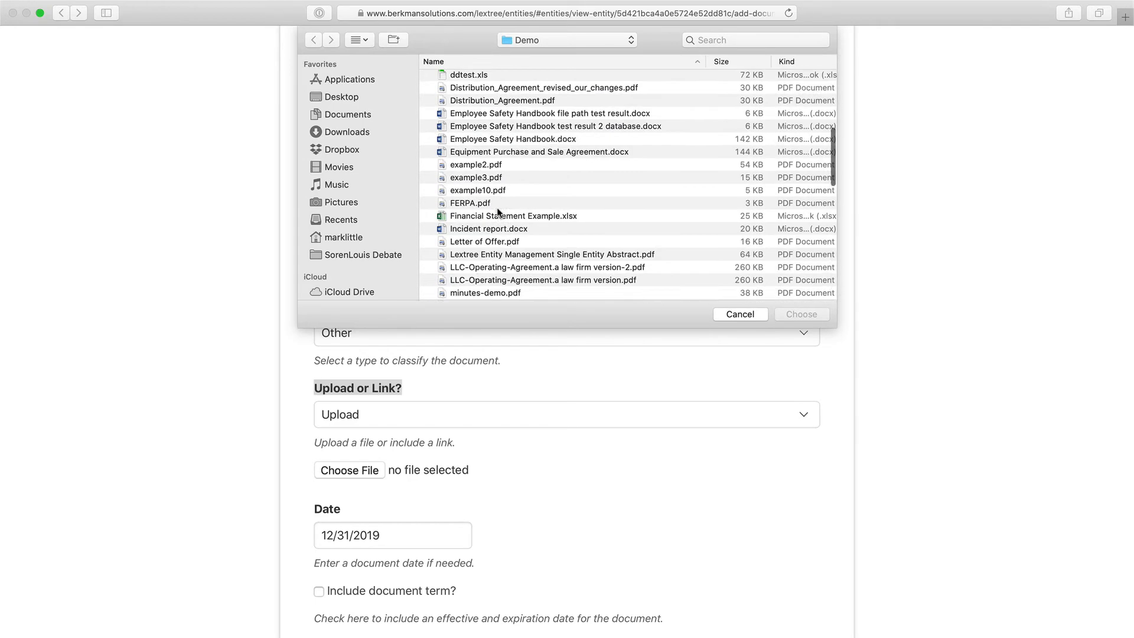
{"action": "scroll", "coordinate": [501, 213], "scroll_direction": "down", "scroll_amount": 10}
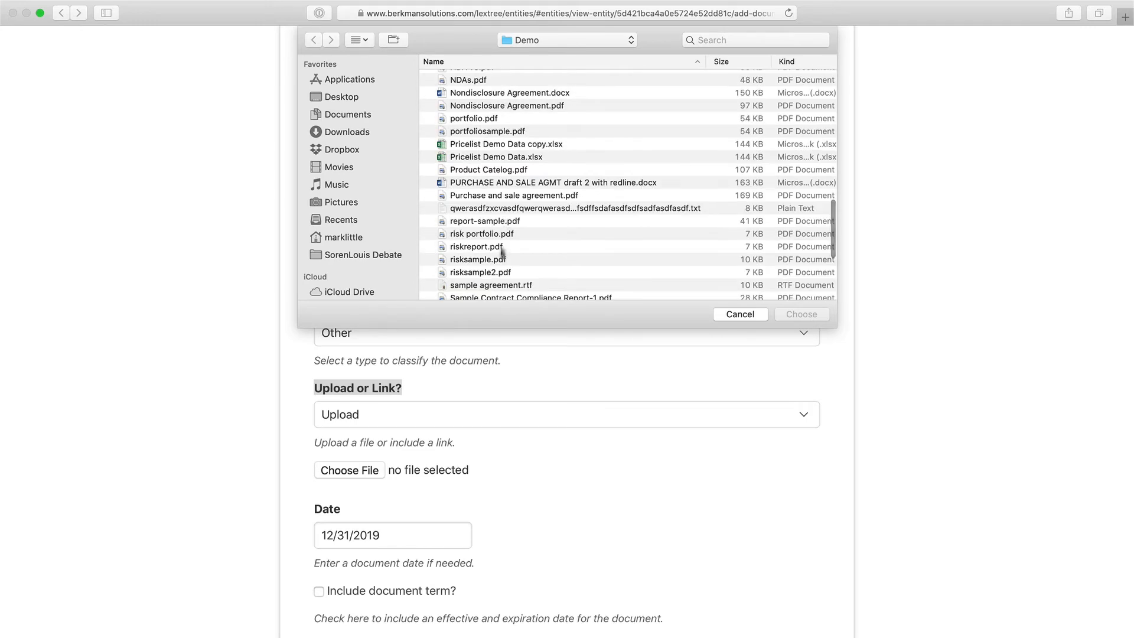
{"action": "scroll", "coordinate": [474, 236], "scroll_direction": "down", "scroll_amount": 2}
{"action": "scroll", "coordinate": [475, 242], "scroll_direction": "down", "scroll_amount": 1}
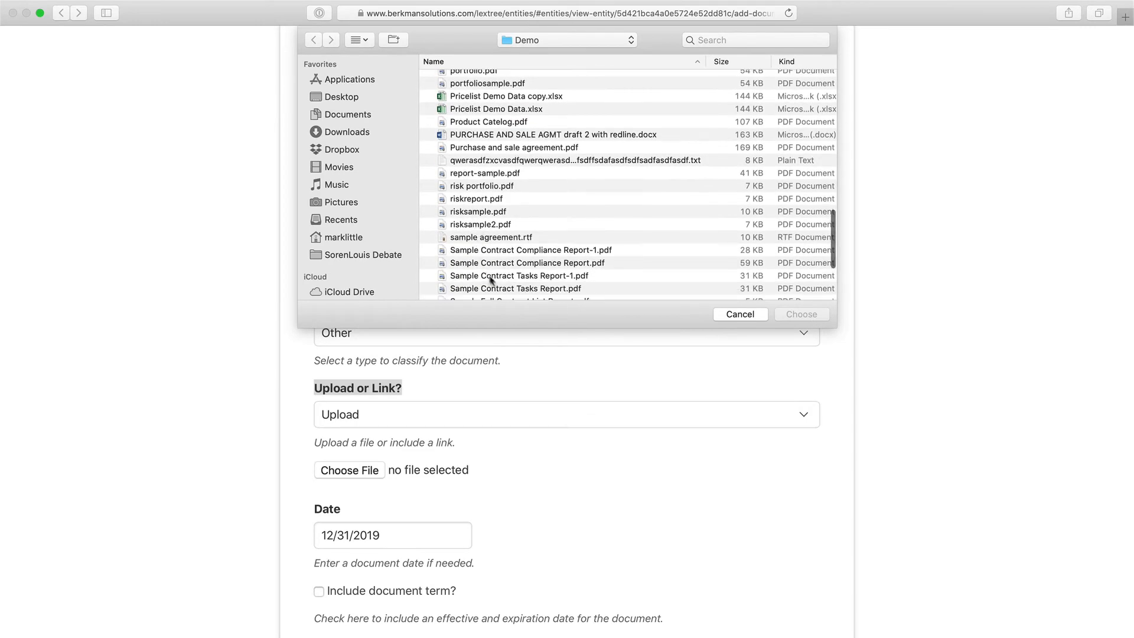
{"action": "scroll", "coordinate": [480, 263], "scroll_direction": "down", "scroll_amount": 2}
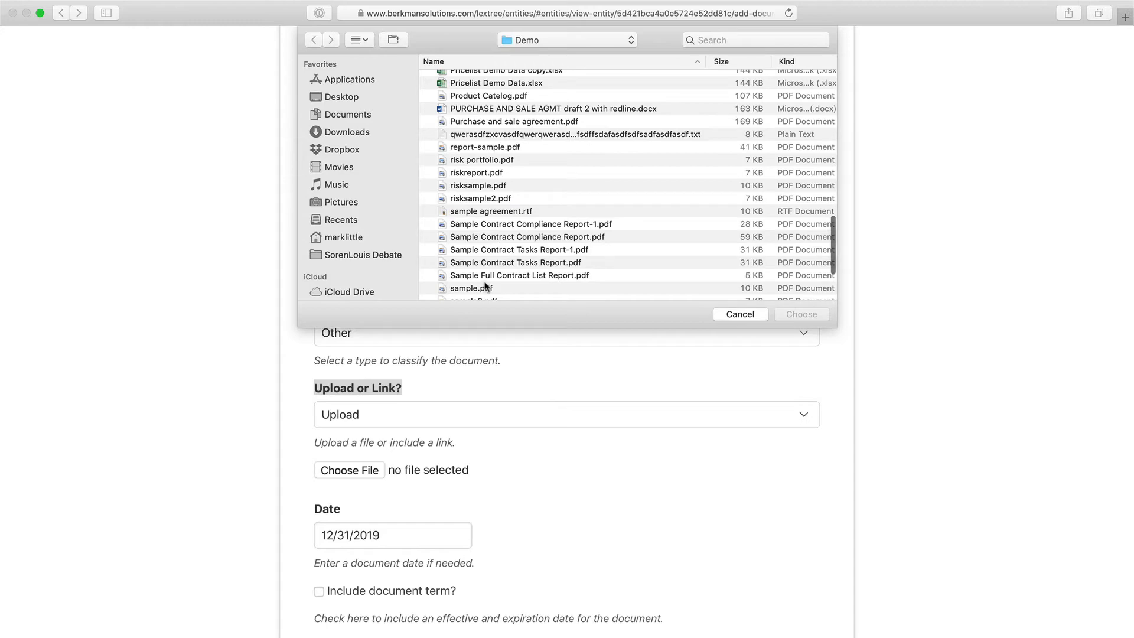
{"action": "left_click", "coordinate": [484, 287]}
{"action": "left_click", "coordinate": [798, 314]}
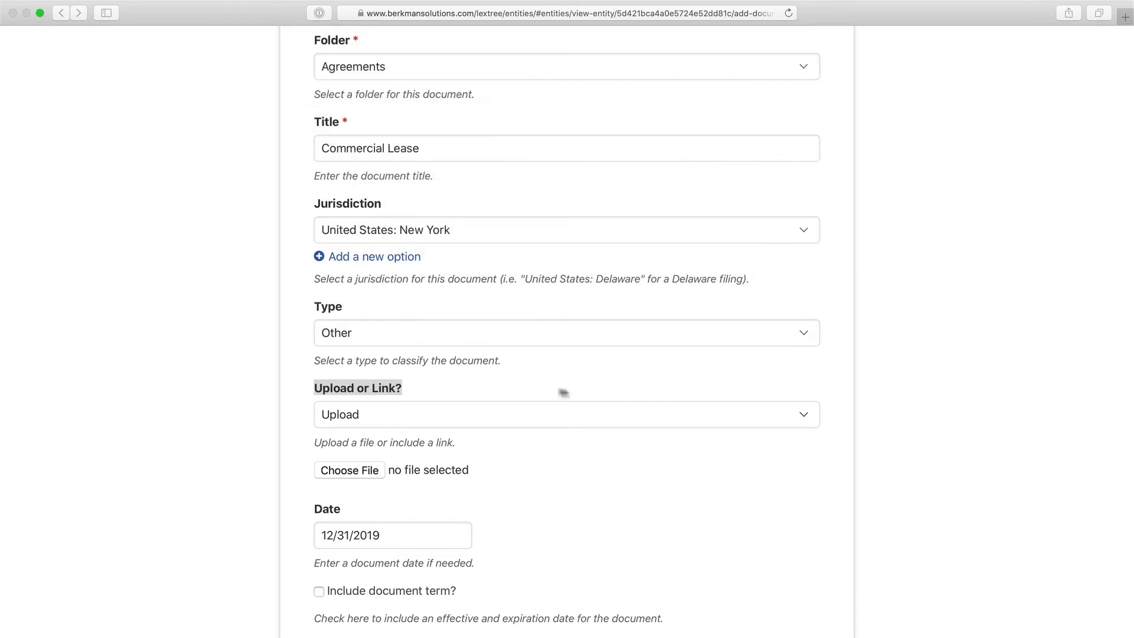
- Set the document date to 12/1/2019
{"action": "scroll", "coordinate": [632, 542], "scroll_direction": "down", "scroll_amount": 4}
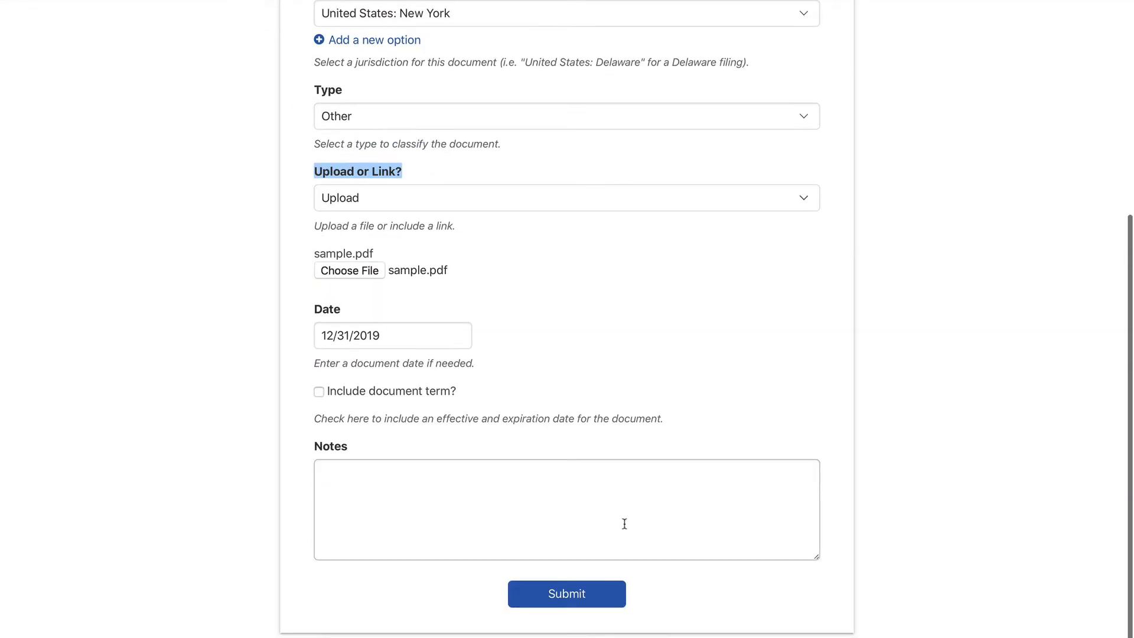
{"action": "triple_click", "coordinate": [462, 335]}
{"action": "left_click", "coordinate": [671, 277]}
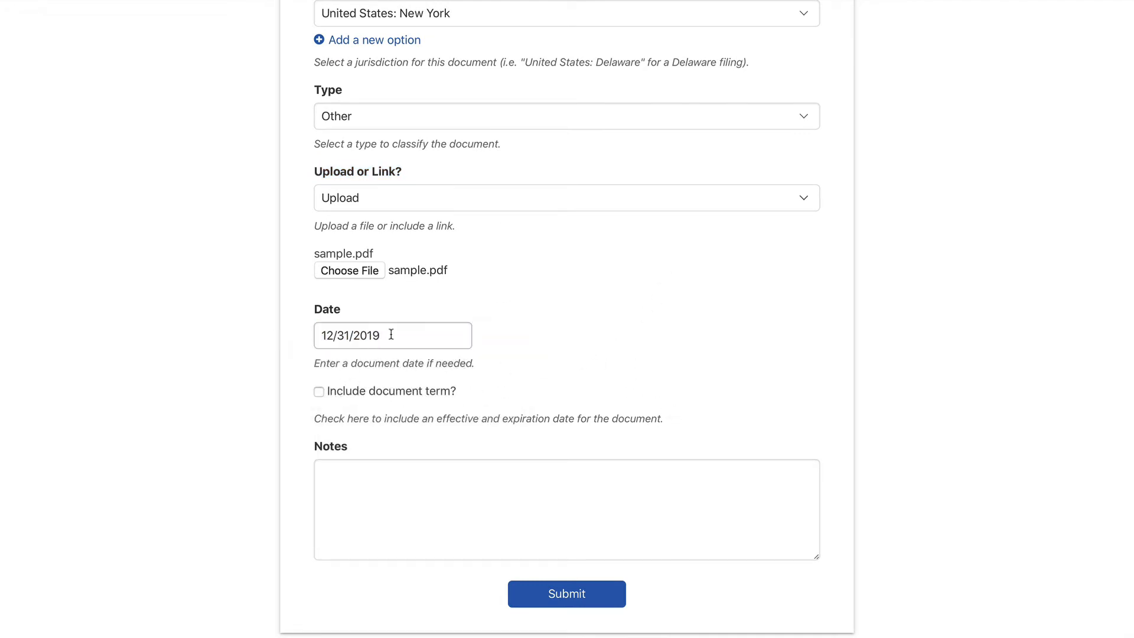
{"action": "left_click_drag", "start_coordinate": [461, 332], "coordinate": [296, 328]}
{"action": "type", "text": "12/1/2019"}
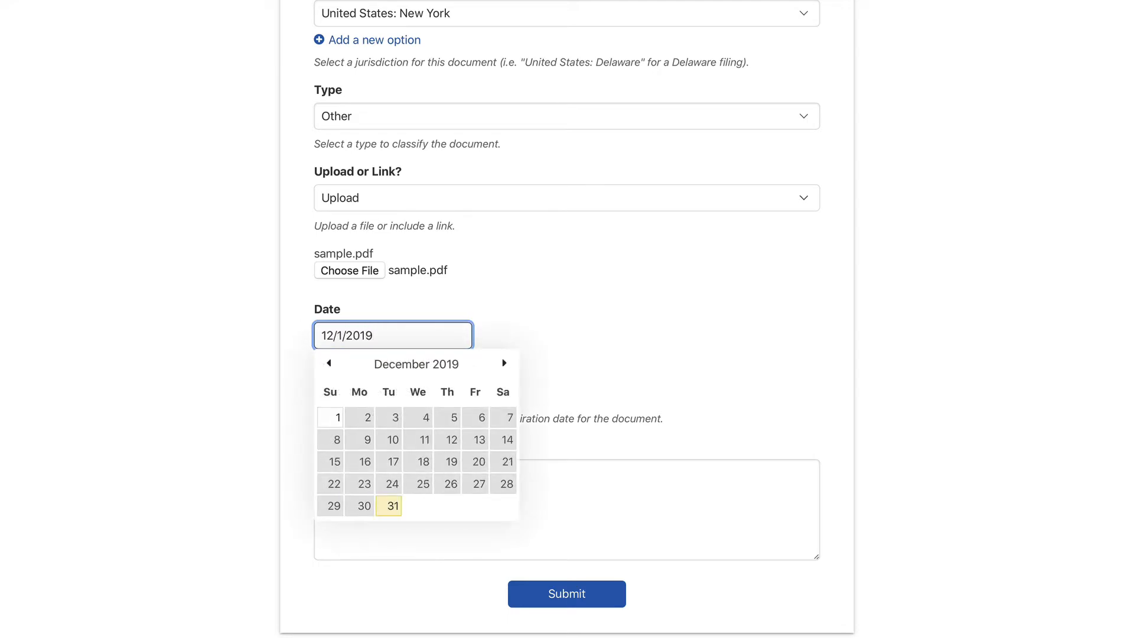
{"action": "left_click", "coordinate": [567, 274]}
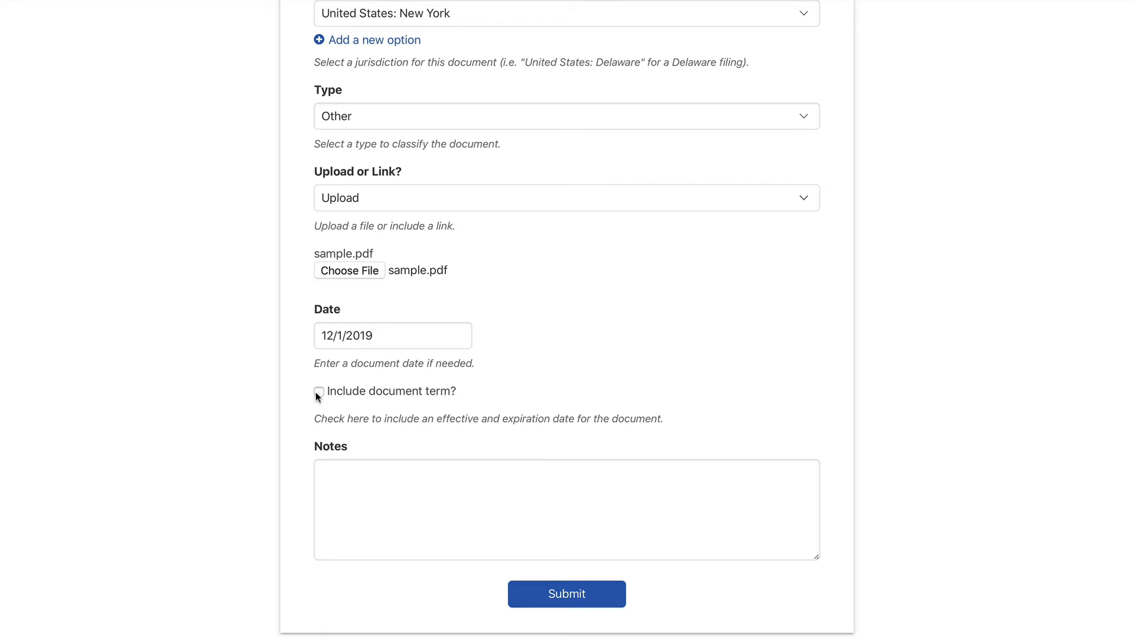
- Include a document term with effective date 12/1/2019 and expiration date 12/1/2021
{"action": "left_click", "coordinate": [319, 393]}
{"action": "scroll", "coordinate": [430, 397], "scroll_direction": "down", "scroll_amount": 1}
{"action": "left_click", "coordinate": [418, 423]}
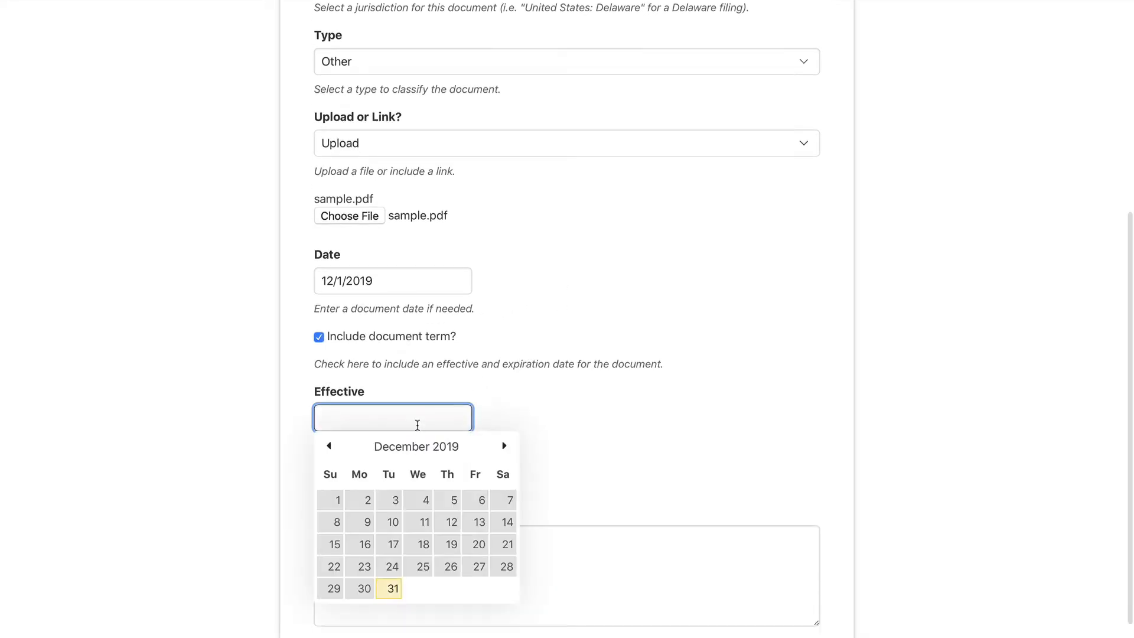
{"action": "type", "text": "12/1/2019"}
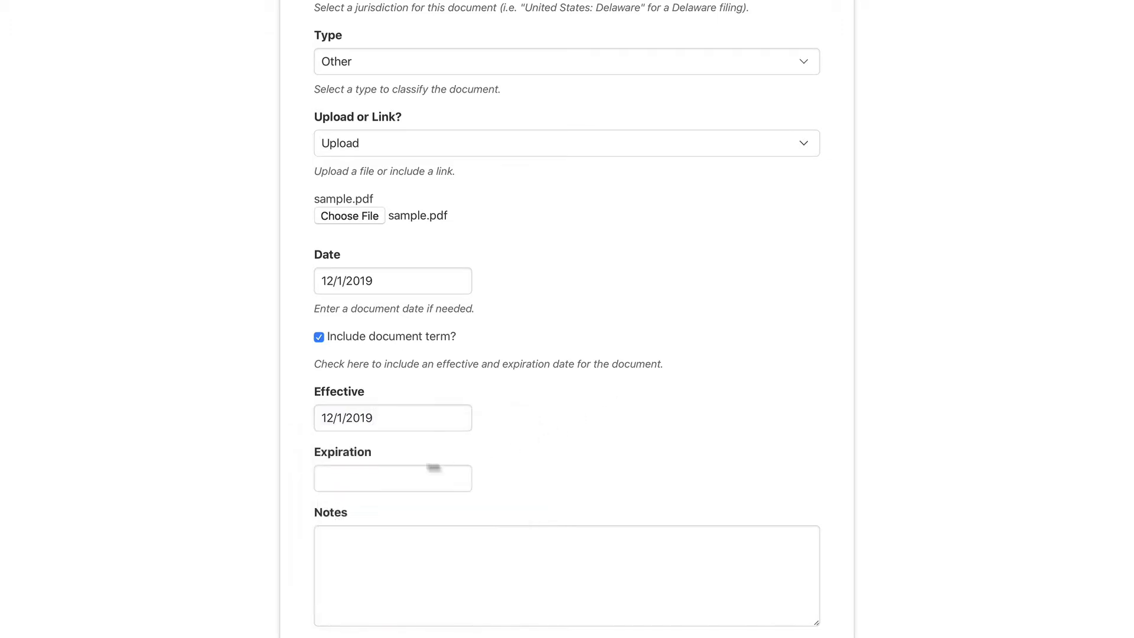
{"action": "left_click", "coordinate": [390, 477]}
{"action": "type", "text": "12/"}
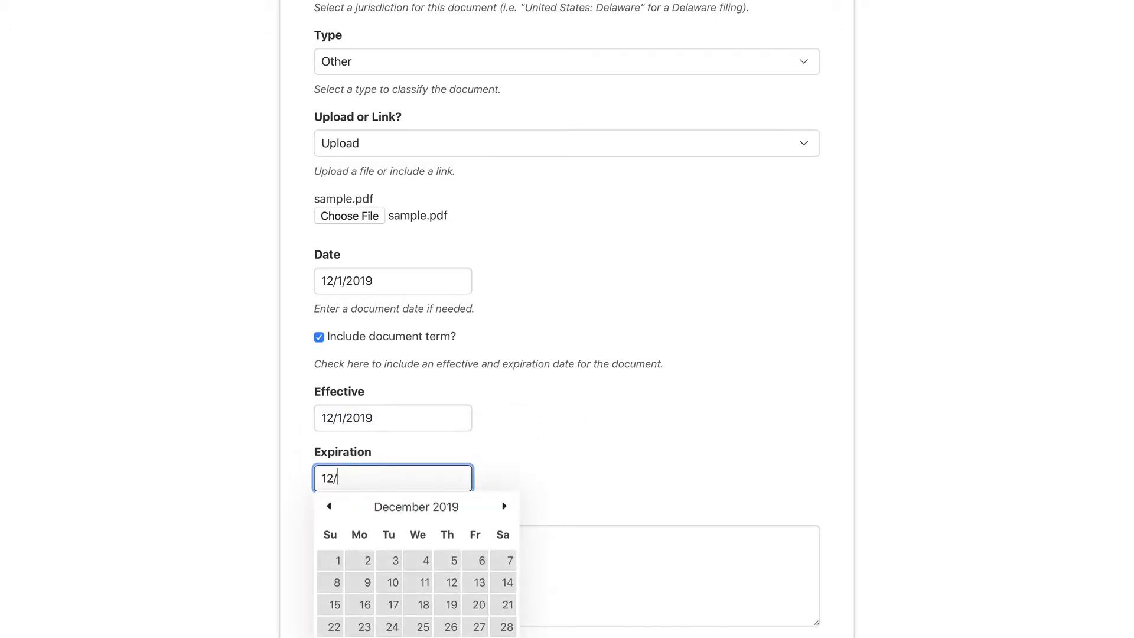
{"action": "type", "text": "1/2021"}
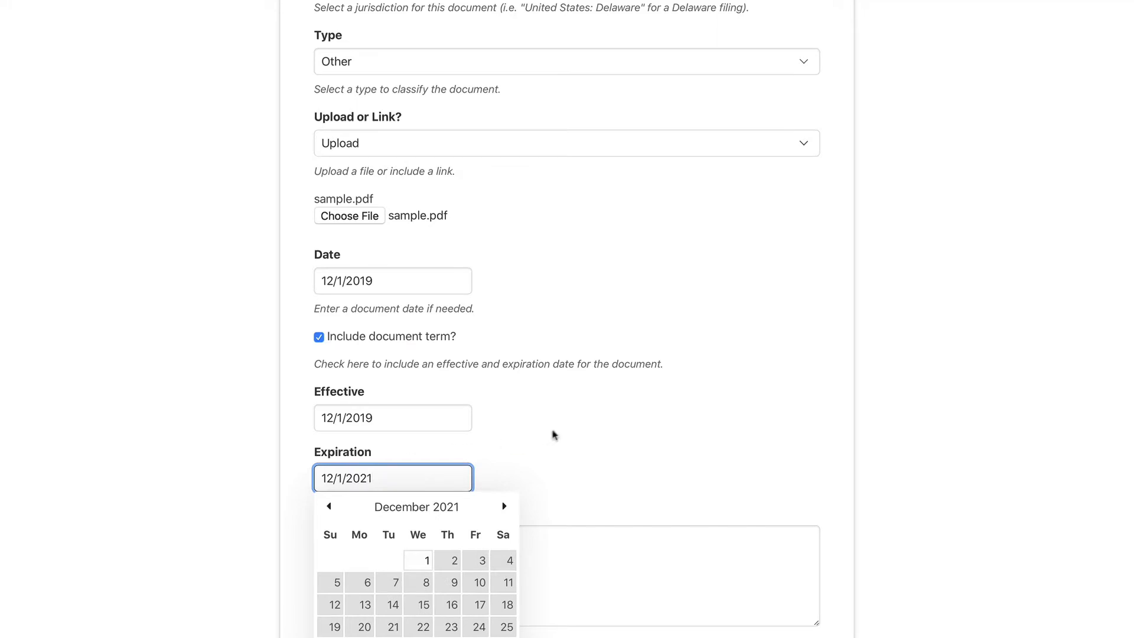
{"action": "left_click", "coordinate": [582, 452]}
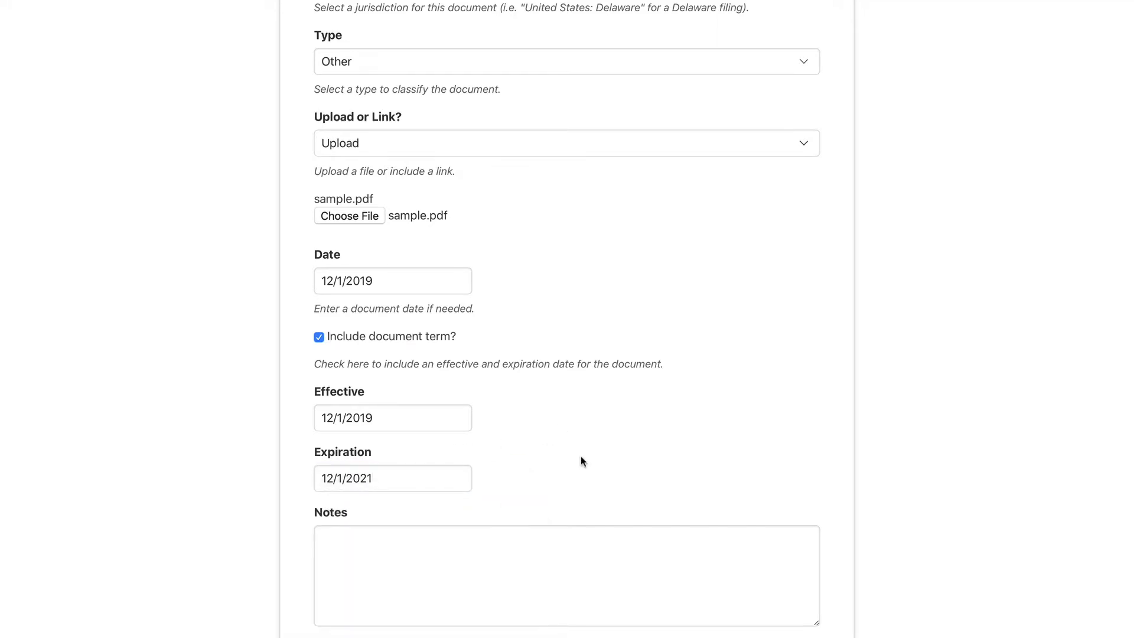
- Enable an email alert for the document's expiration, sent 60 days before the expiration date
{"action": "scroll", "coordinate": [581, 450], "scroll_direction": "down", "scroll_amount": 3}
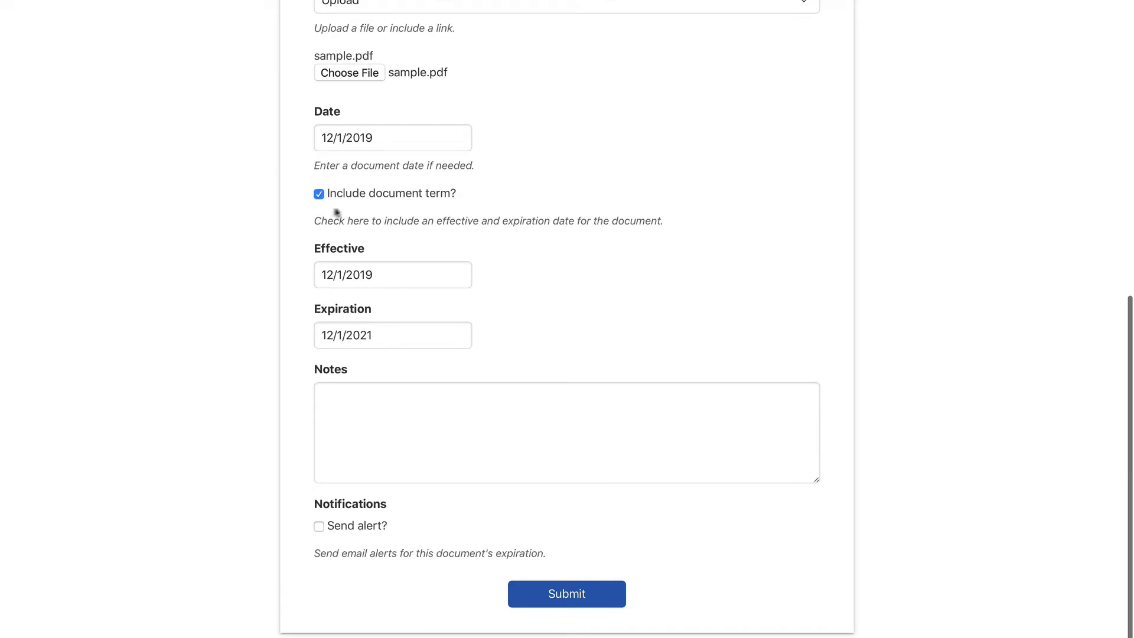
{"action": "left_click", "coordinate": [318, 526]}
{"action": "scroll", "coordinate": [424, 510], "scroll_direction": "down", "scroll_amount": 5}
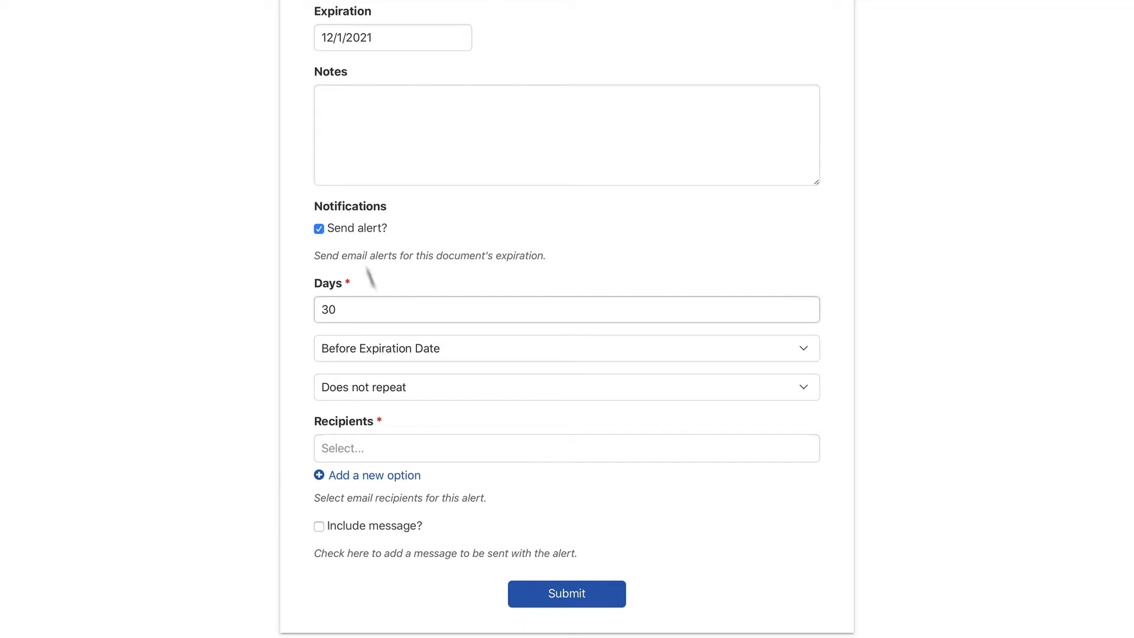
{"action": "double_click", "coordinate": [371, 313]}
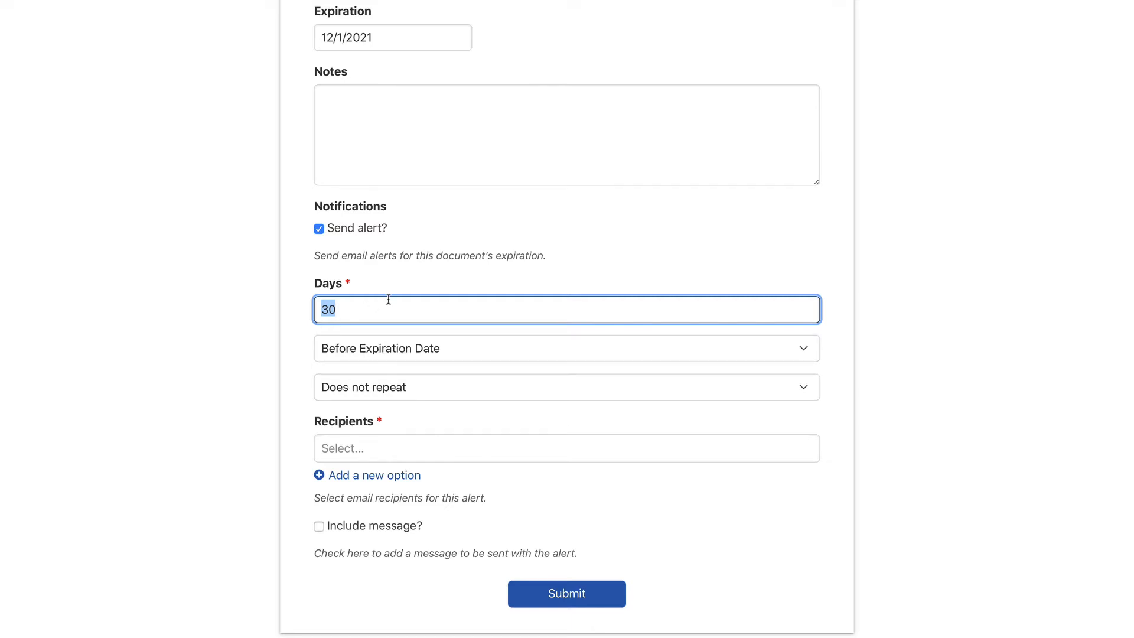
{"action": "type", "text": "60"}
{"action": "left_click", "coordinate": [411, 350]}
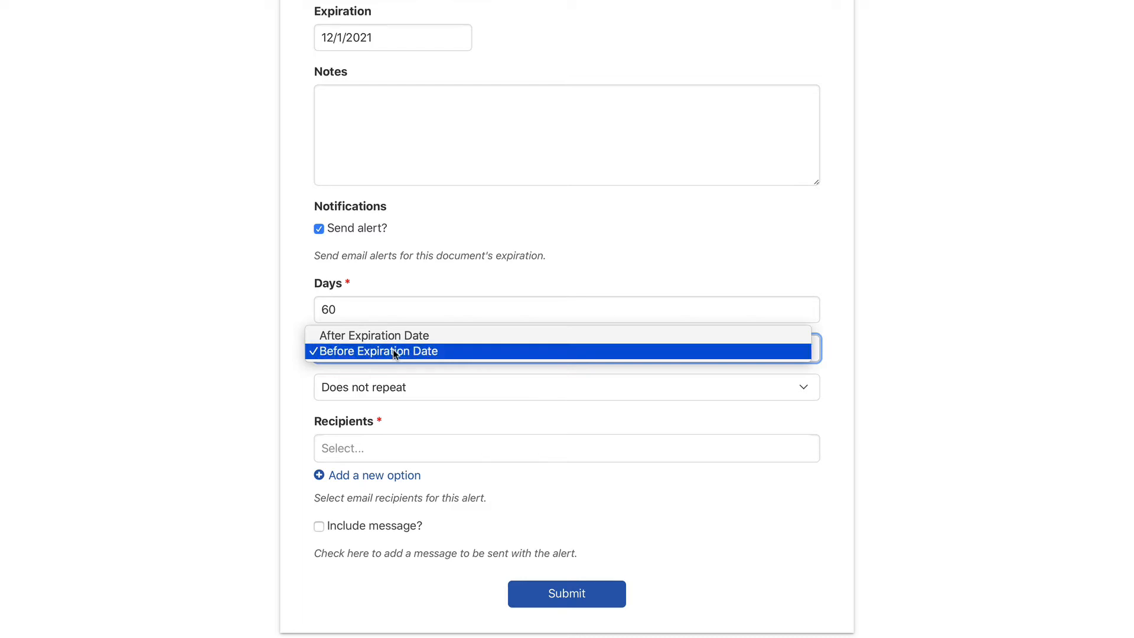
{"action": "left_click", "coordinate": [395, 351]}
- Make the expiration alert repeat every 2 weeks and check it against the 60-day notice and the document term
{"action": "left_click", "coordinate": [426, 390]}
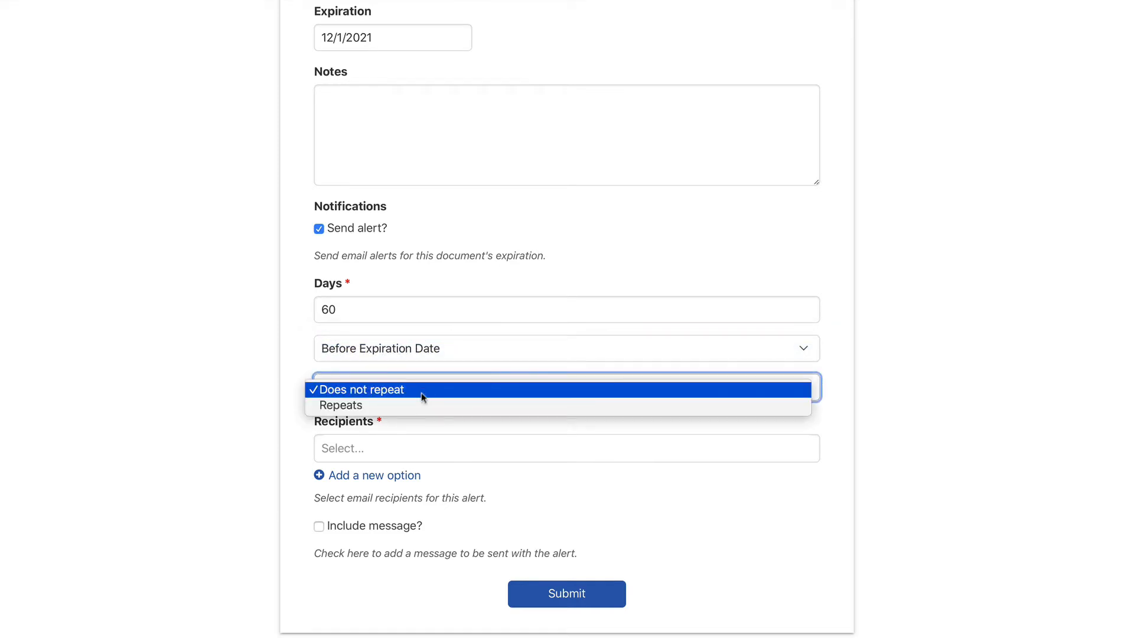
{"action": "left_click", "coordinate": [416, 406]}
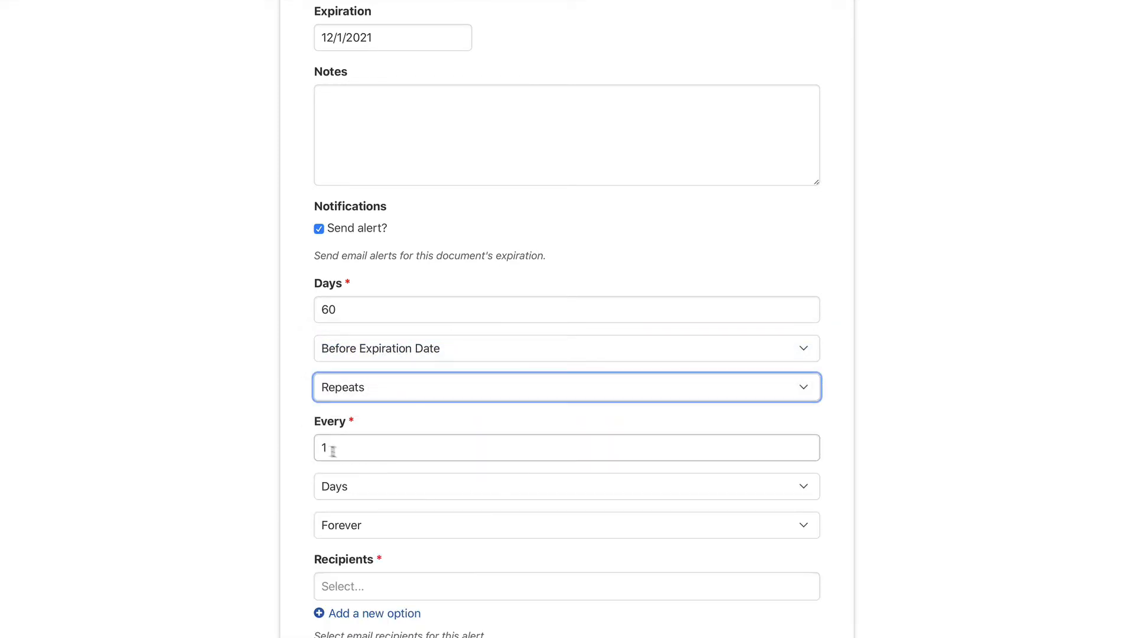
{"action": "key", "text": "Tab"}
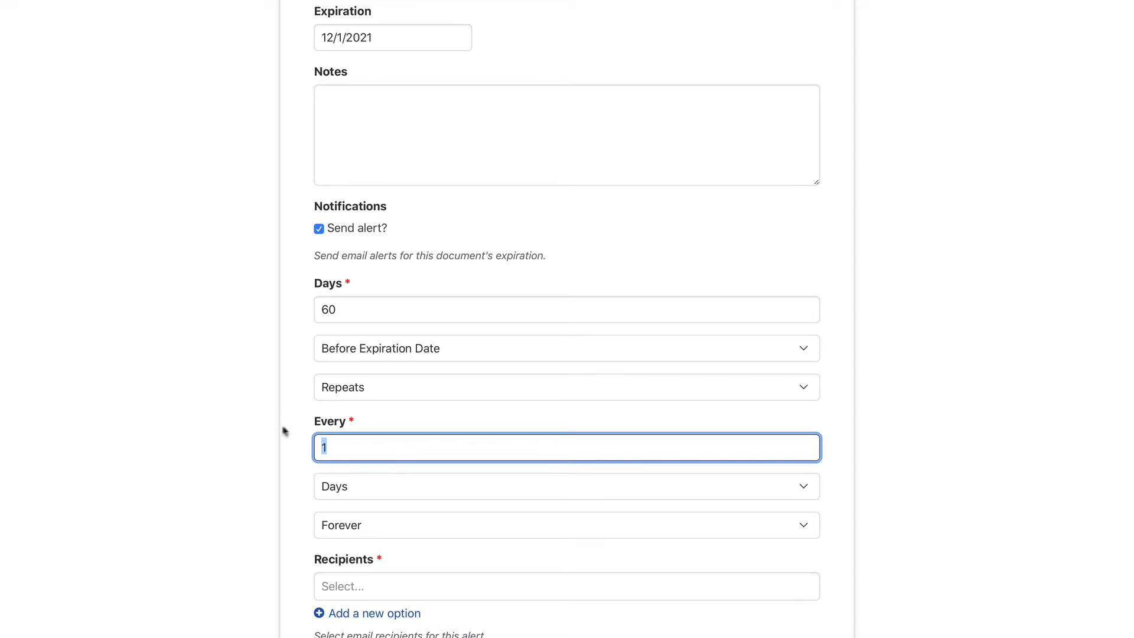
{"action": "scroll", "coordinate": [305, 408], "scroll_direction": "down", "scroll_amount": 1}
{"action": "scroll", "coordinate": [305, 408], "scroll_direction": "down", "scroll_amount": 2}
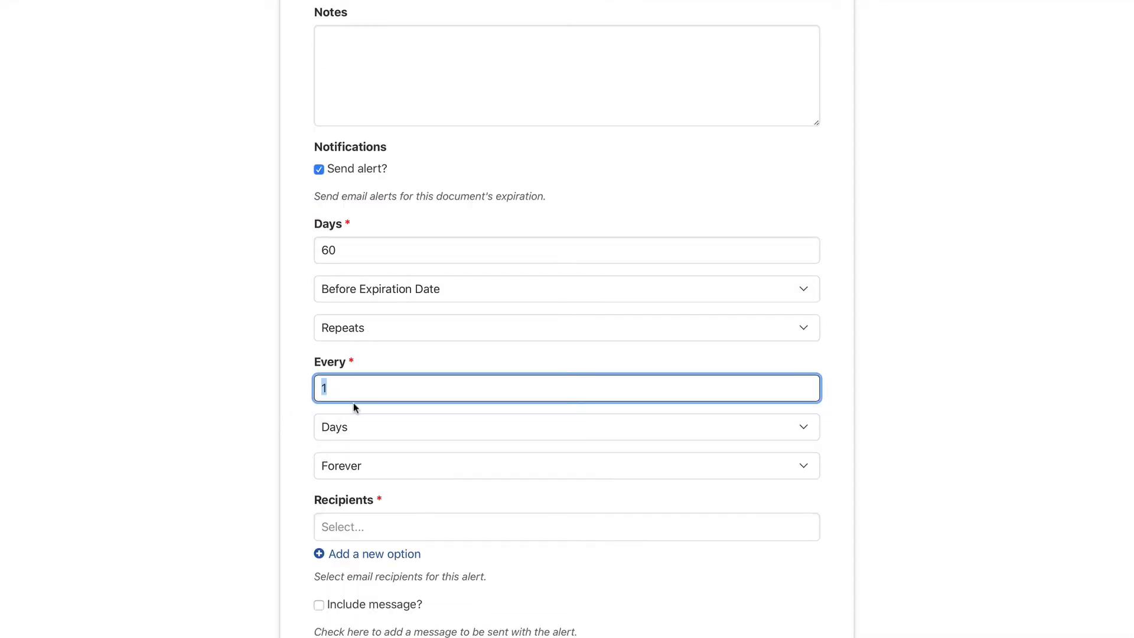
{"action": "left_click", "coordinate": [351, 421]}
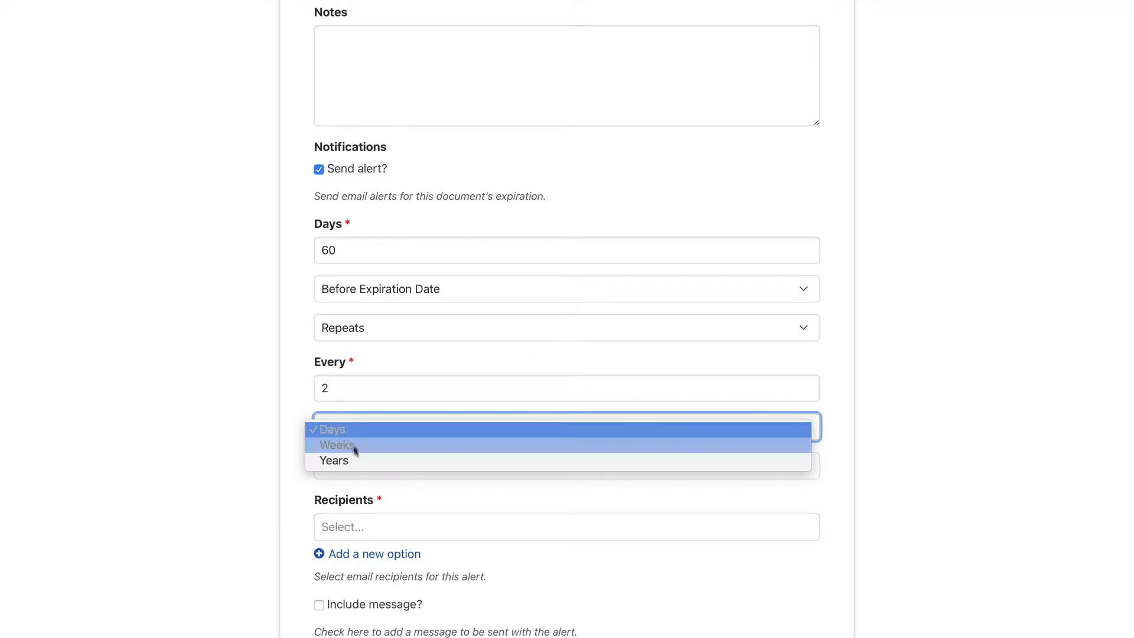
{"action": "left_click", "coordinate": [355, 444]}
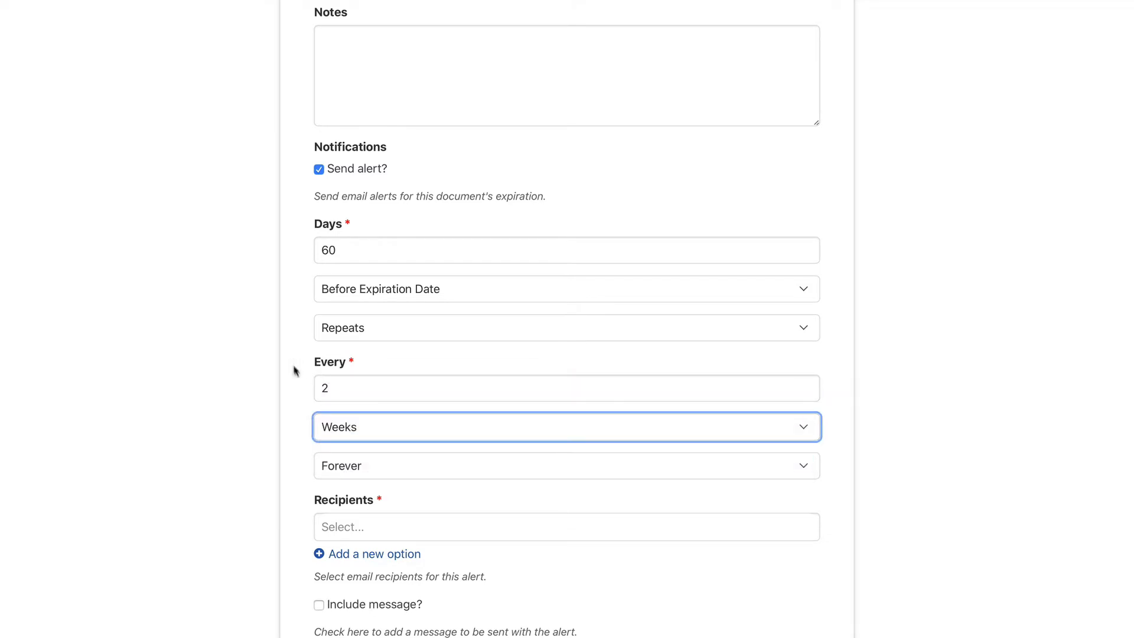
{"action": "double_click", "coordinate": [350, 259]}
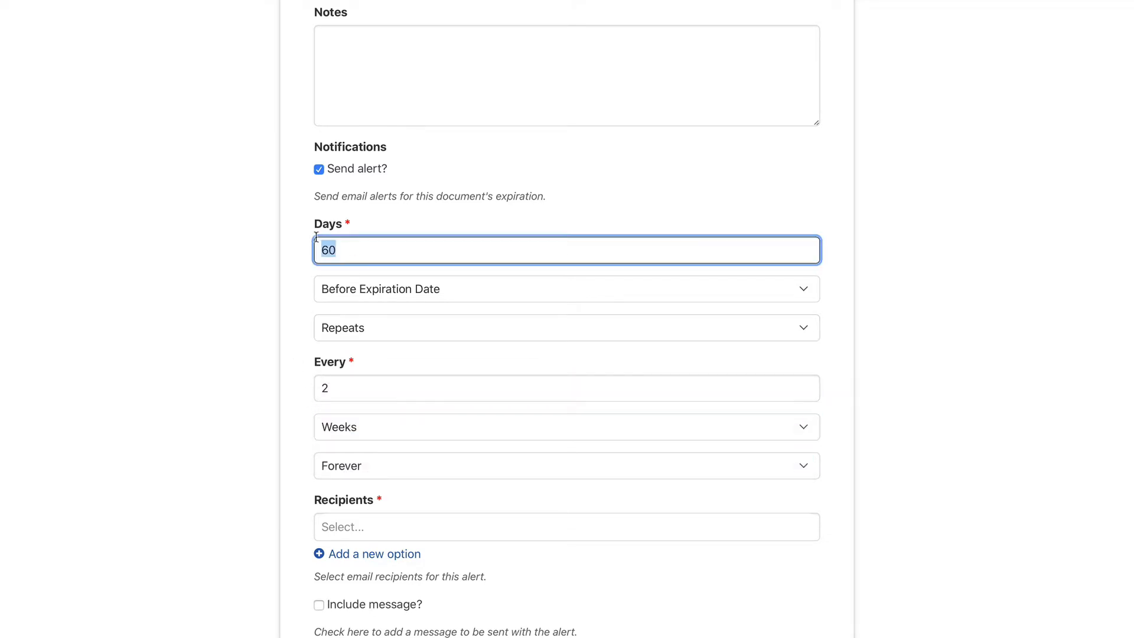
{"action": "scroll", "coordinate": [374, 191], "scroll_direction": "up", "scroll_amount": 3}
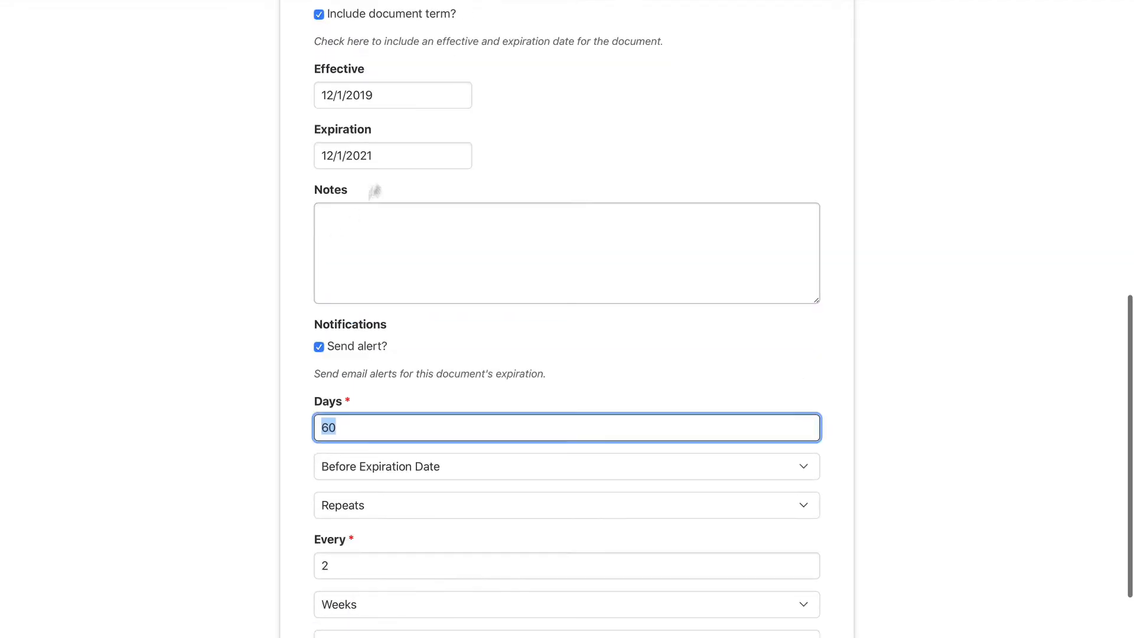
- Review the expiration alert's notice period and repeat interval against the document's expiration date
{"action": "left_click", "coordinate": [385, 155]}
{"action": "left_click", "coordinate": [298, 188]}
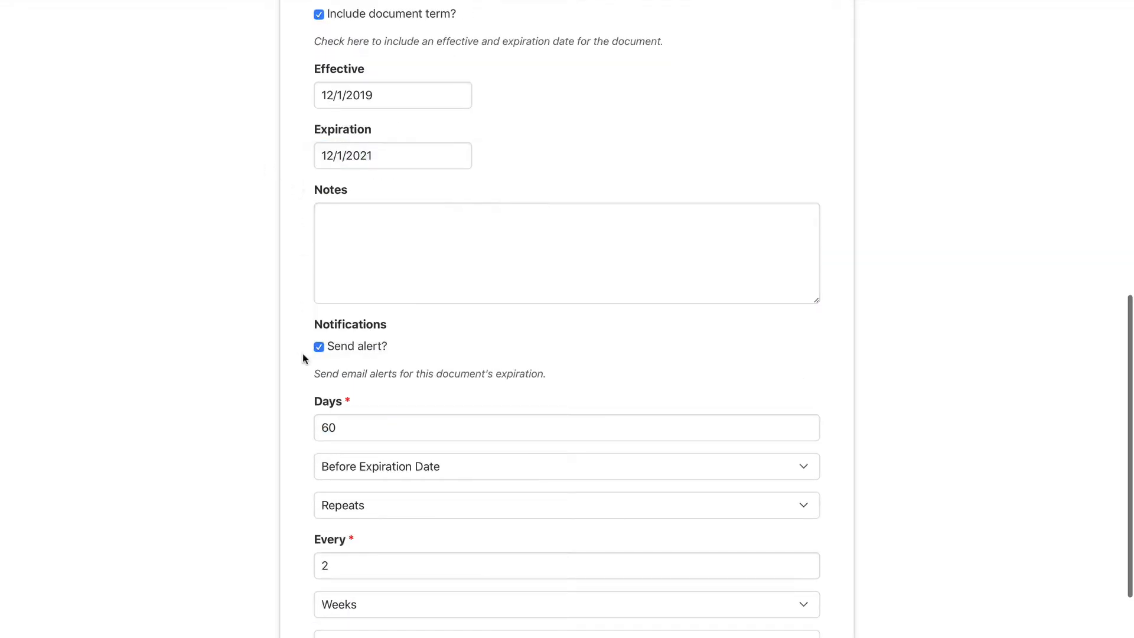
{"action": "scroll", "coordinate": [302, 357], "scroll_direction": "down", "scroll_amount": 3}
{"action": "left_click", "coordinate": [347, 260]}
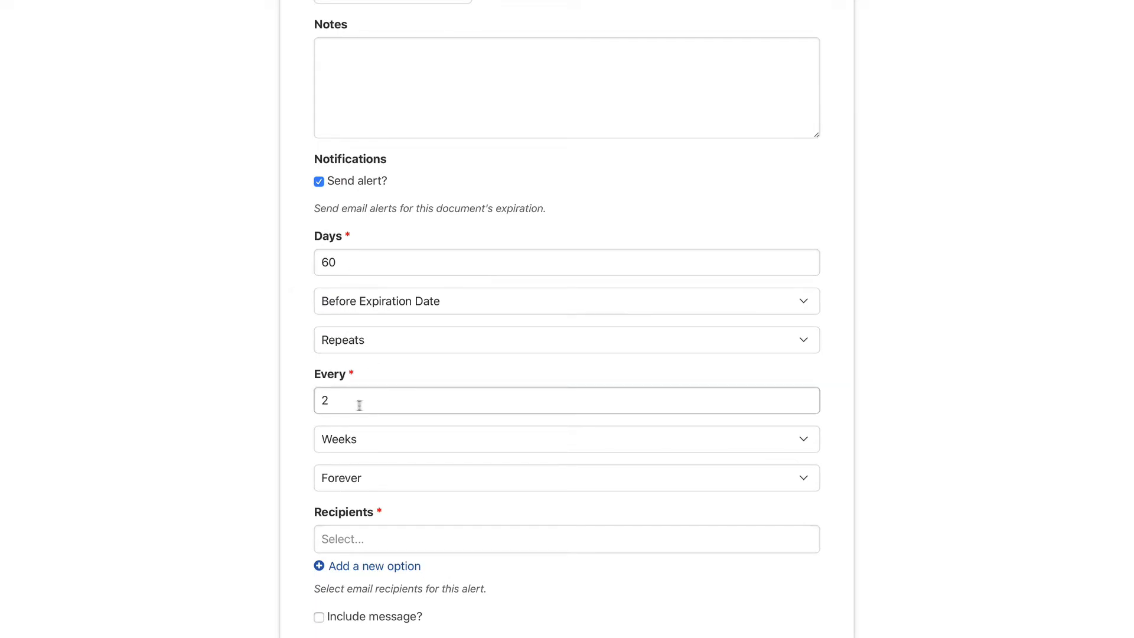
{"action": "left_click_drag", "start_coordinate": [331, 401], "coordinate": [319, 401]}
{"action": "left_click", "coordinate": [300, 408]}
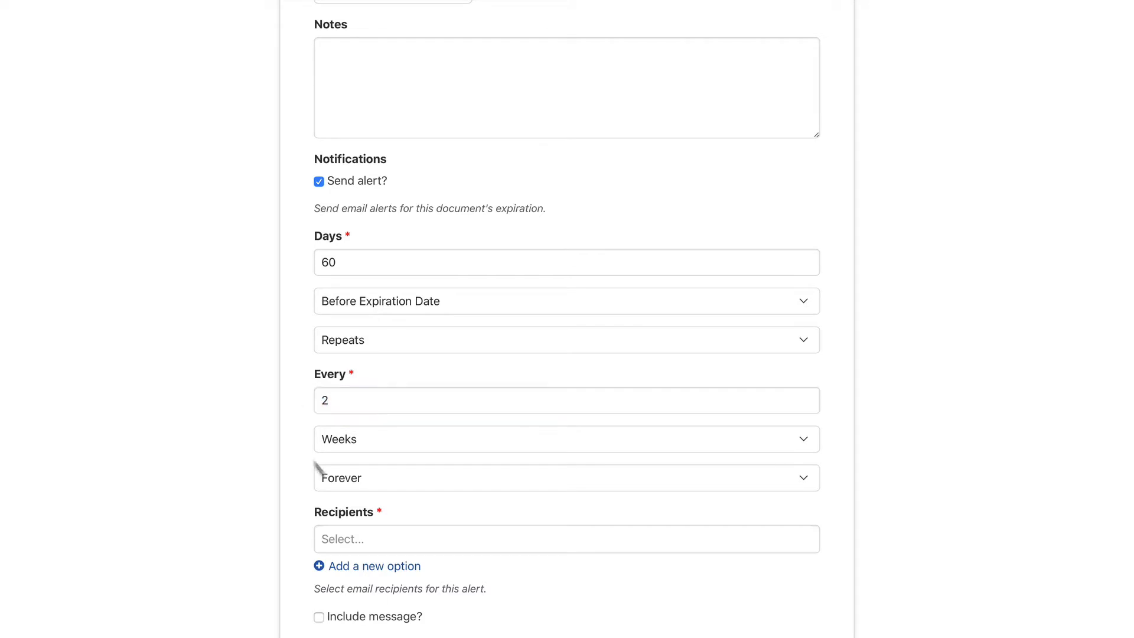
{"action": "scroll", "coordinate": [336, 298], "scroll_direction": "up", "scroll_amount": 2}
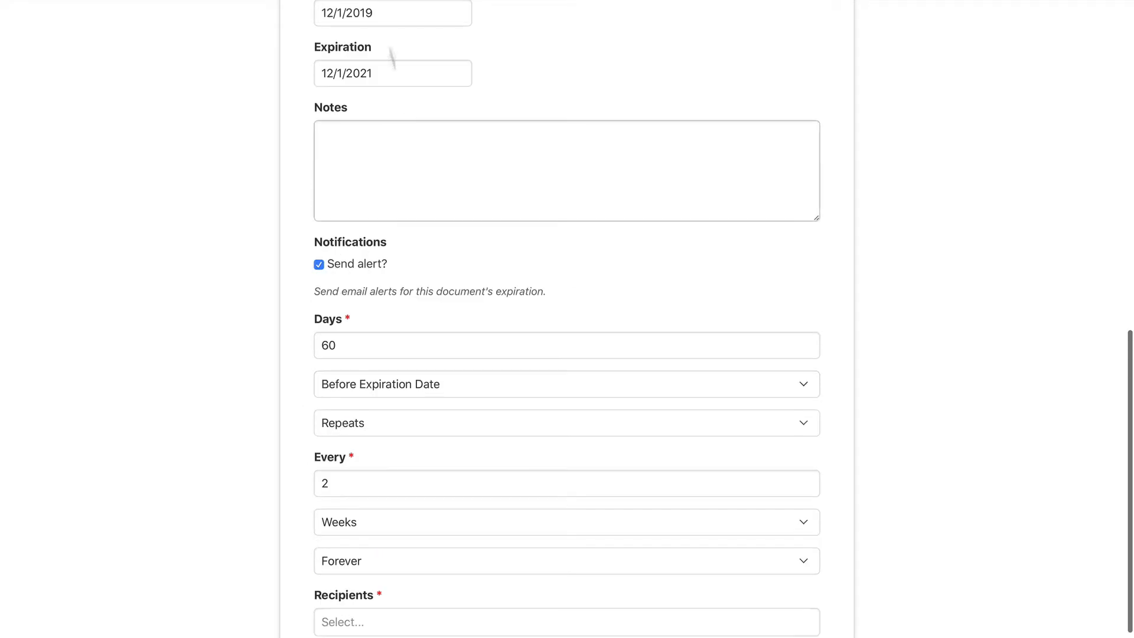
- Add three people as email recipients of the expiration alert: the first two listed and the last one
{"action": "scroll", "coordinate": [297, 254], "scroll_direction": "down", "scroll_amount": 4}
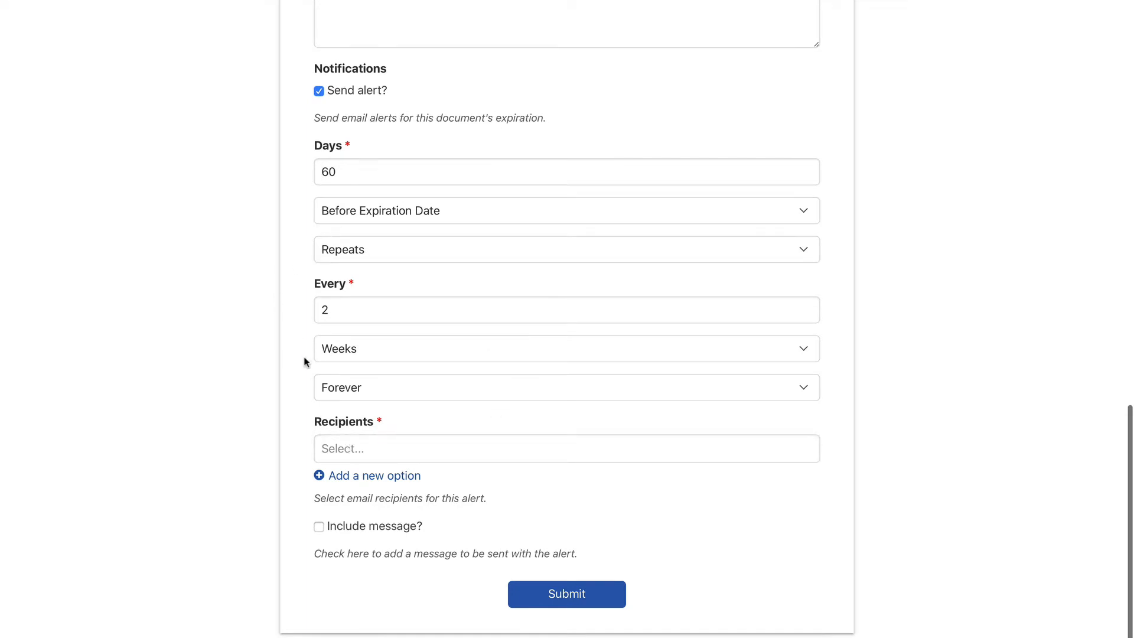
{"action": "left_click", "coordinate": [353, 447]}
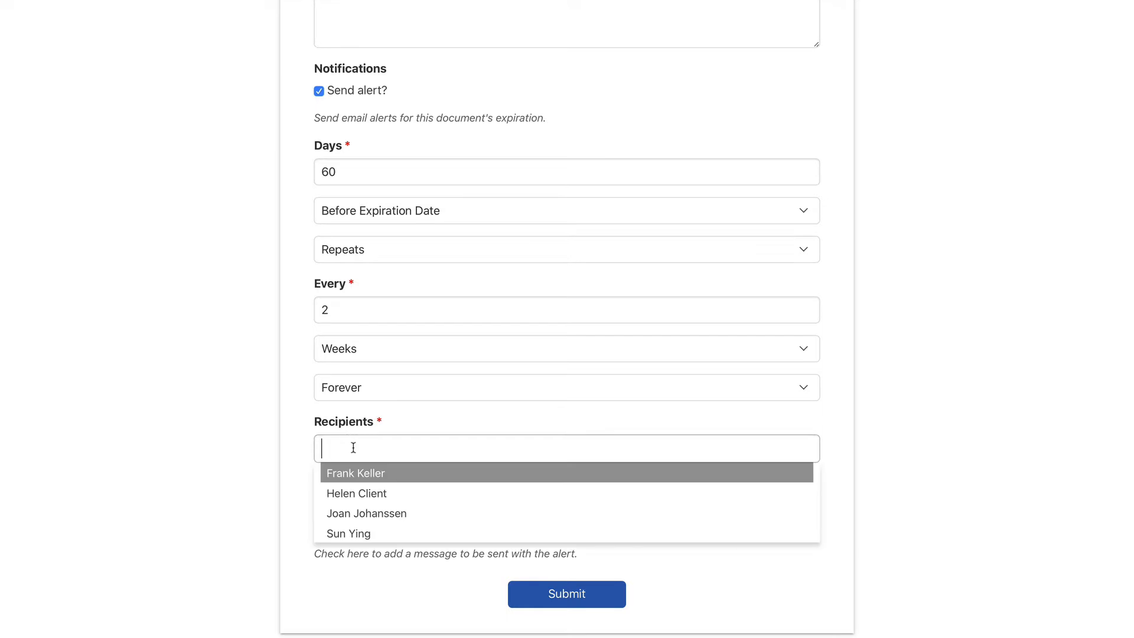
{"action": "left_click", "coordinate": [361, 476]}
{"action": "left_click", "coordinate": [456, 460]}
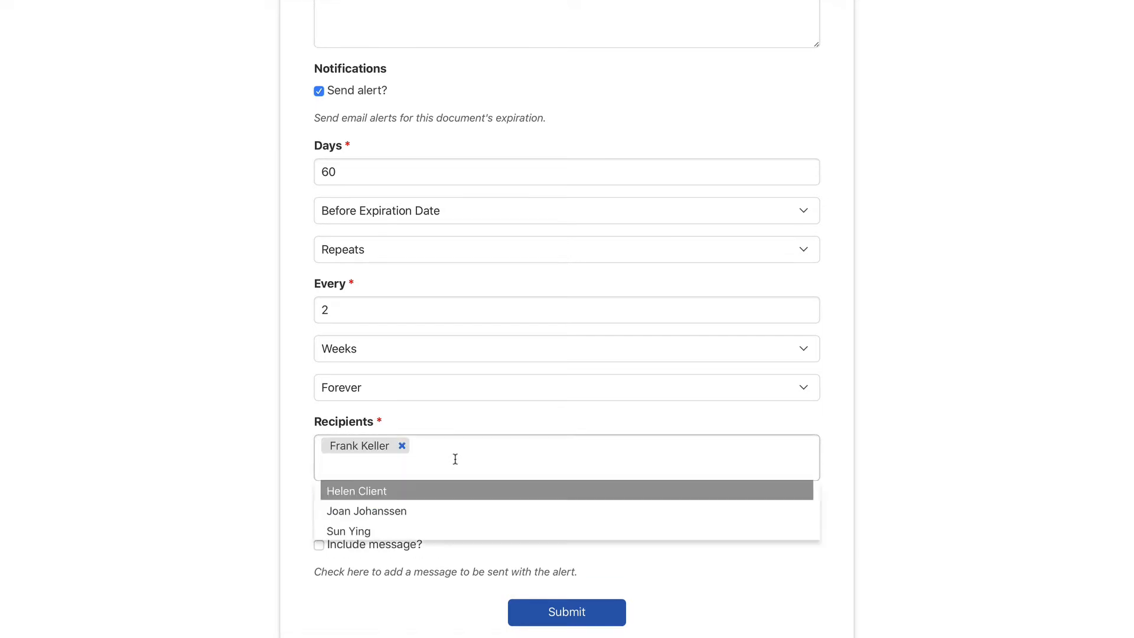
{"action": "left_click", "coordinate": [413, 499]}
{"action": "left_click", "coordinate": [463, 471]}
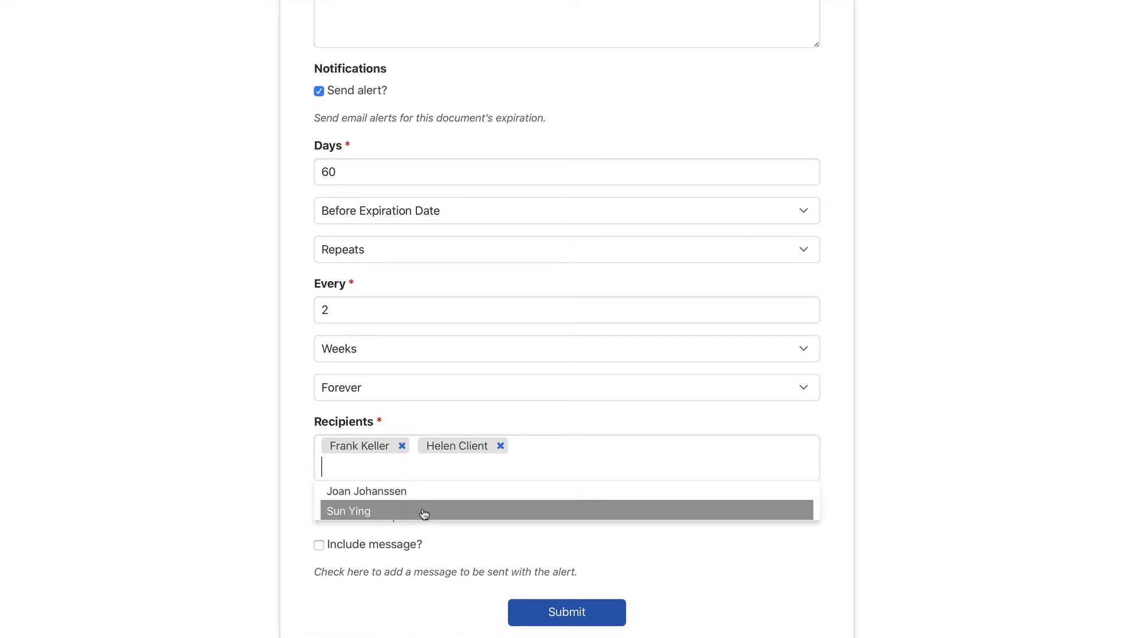
{"action": "left_click", "coordinate": [426, 511]}
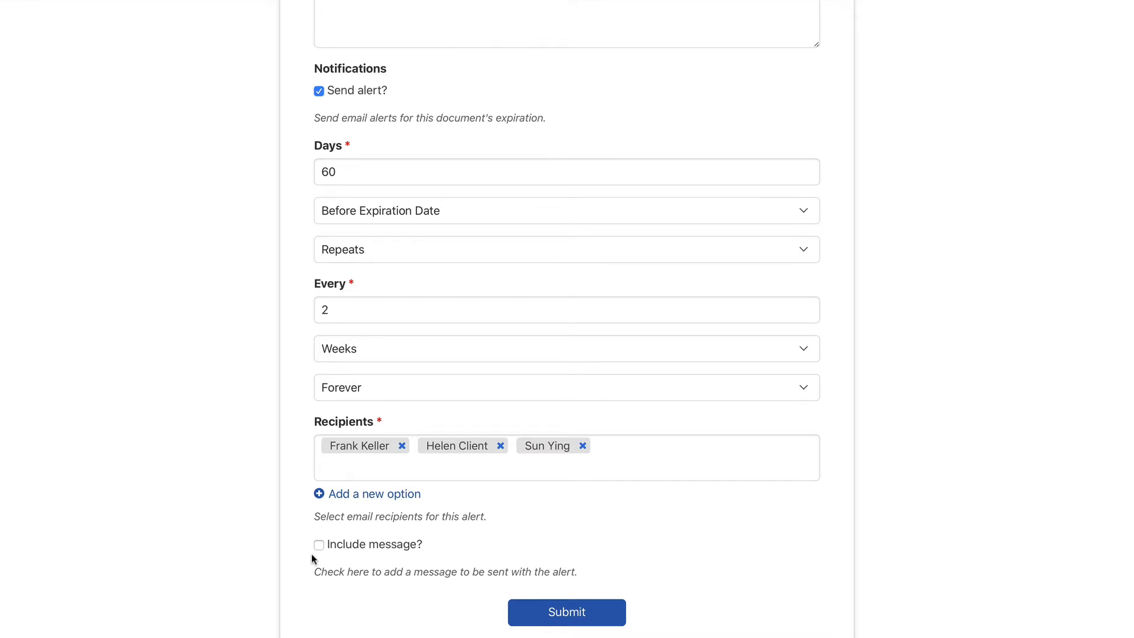
- Include a message with the alert reading "This lease is about this property..."
{"action": "scroll", "coordinate": [354, 549], "scroll_direction": "down", "scroll_amount": 1}
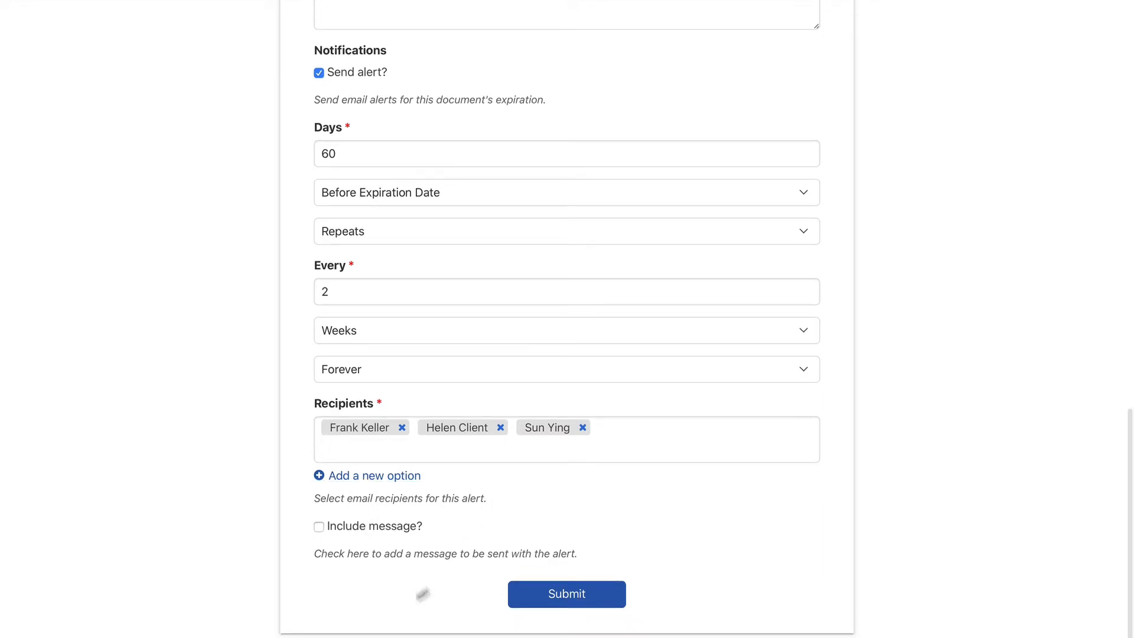
{"action": "left_click", "coordinate": [319, 526]}
{"action": "scroll", "coordinate": [423, 527], "scroll_direction": "down", "scroll_amount": 2}
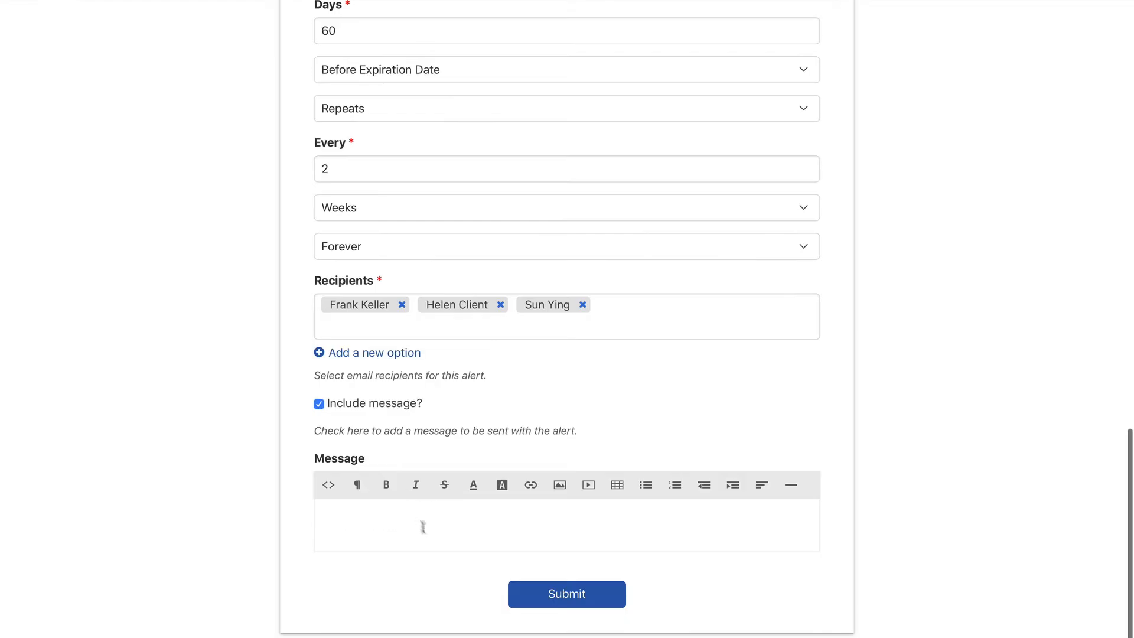
{"action": "left_click", "coordinate": [426, 532]}
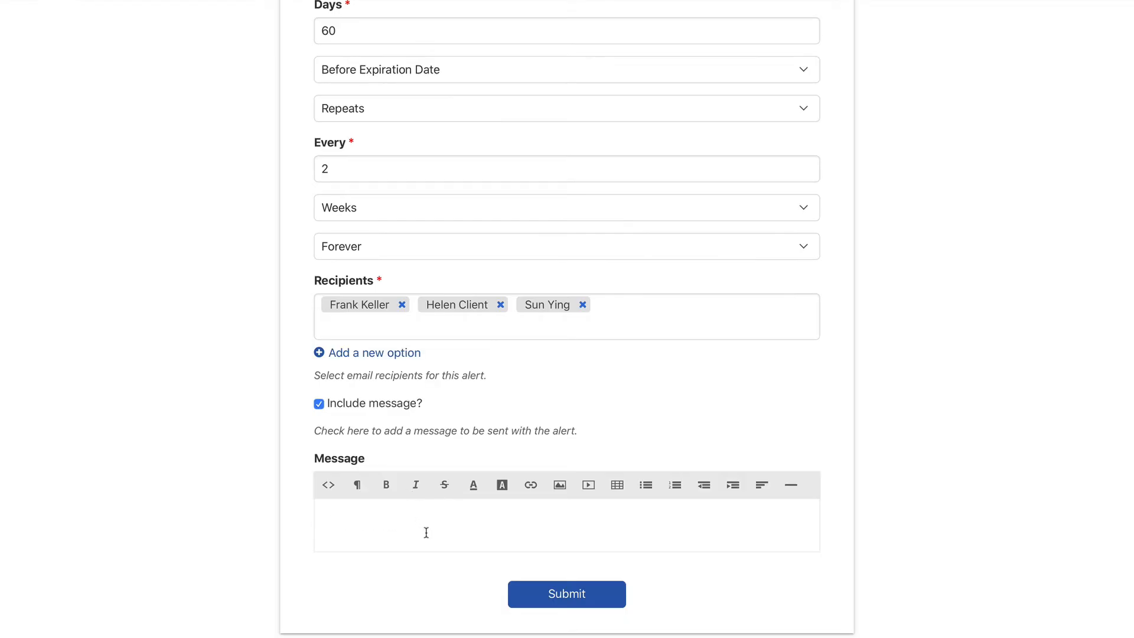
{"action": "type", "text": "This lease is about this propet"}
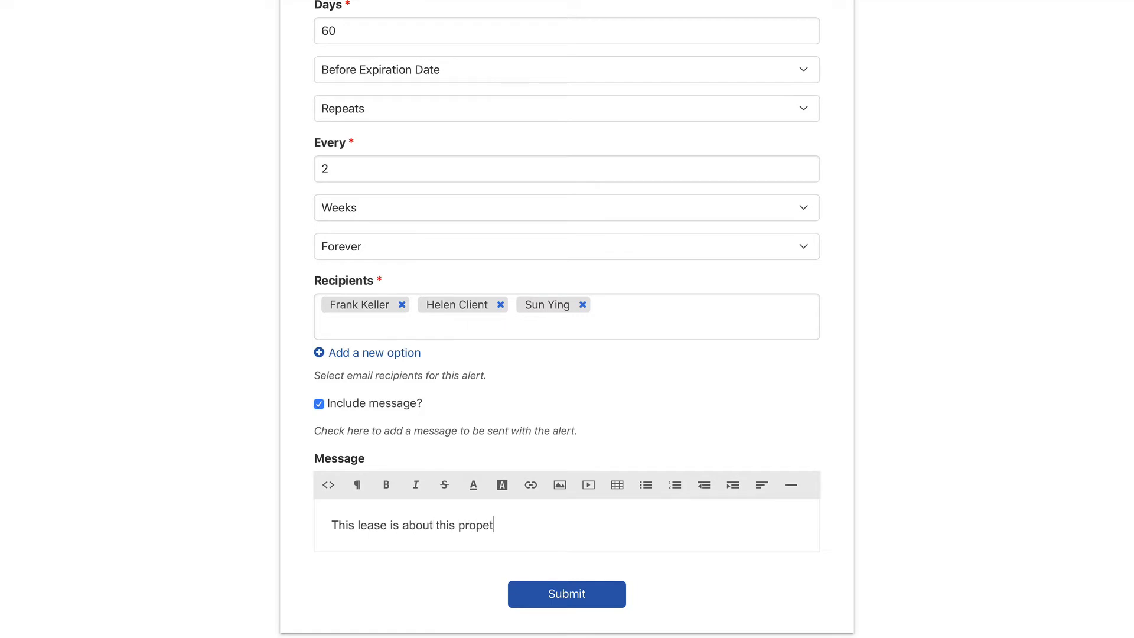
{"action": "key", "text": "BackSpace"}
{"action": "type", "text": "rty..."}
- Format the word "lease" in the alert message as bold and red
{"action": "double_click", "coordinate": [373, 524]}
{"action": "left_click", "coordinate": [386, 484]}
{"action": "left_click", "coordinate": [473, 484]}
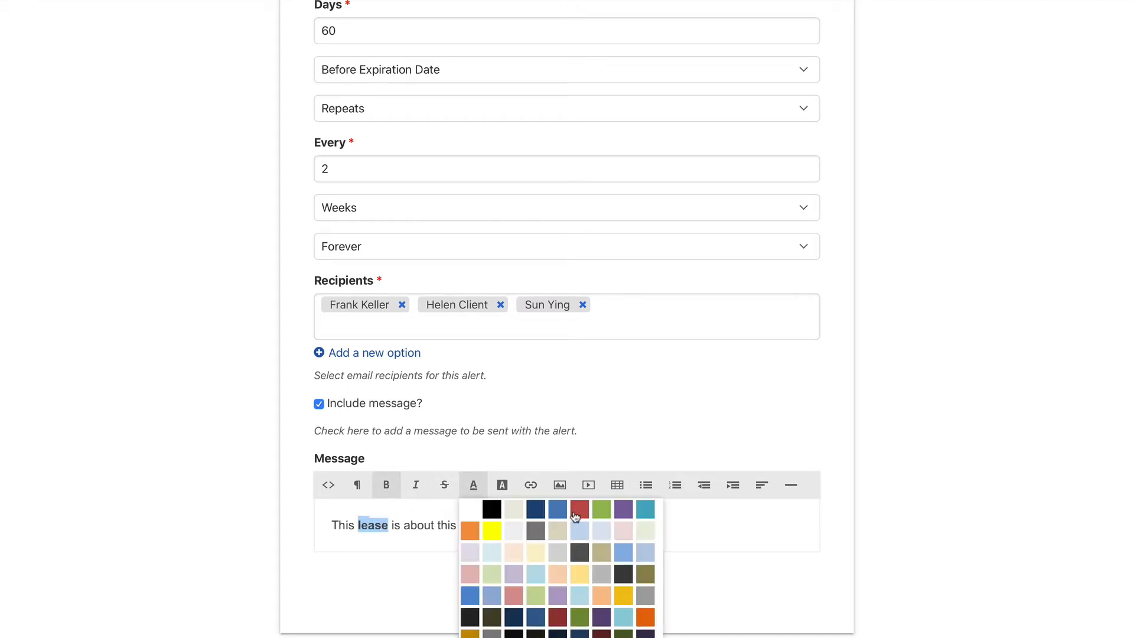
{"action": "left_click", "coordinate": [576, 516]}
{"action": "left_click", "coordinate": [515, 524]}
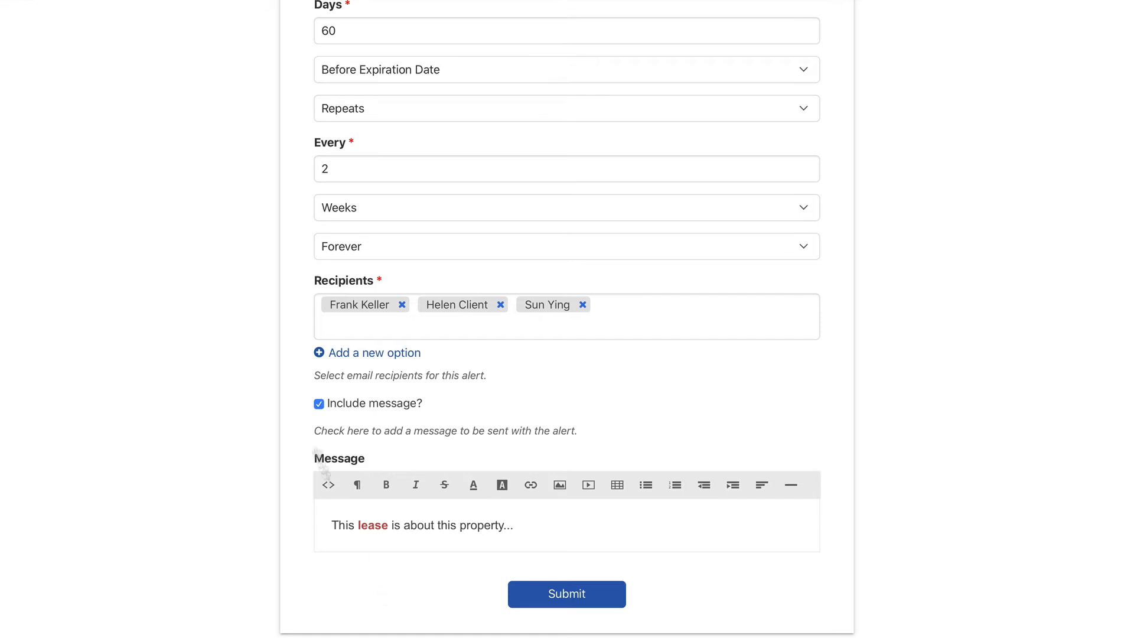
- Review and submit the document, and check the Commercial Lease's alert in the entity's document list
{"action": "scroll", "coordinate": [481, 310], "scroll_direction": "up", "scroll_amount": 3}
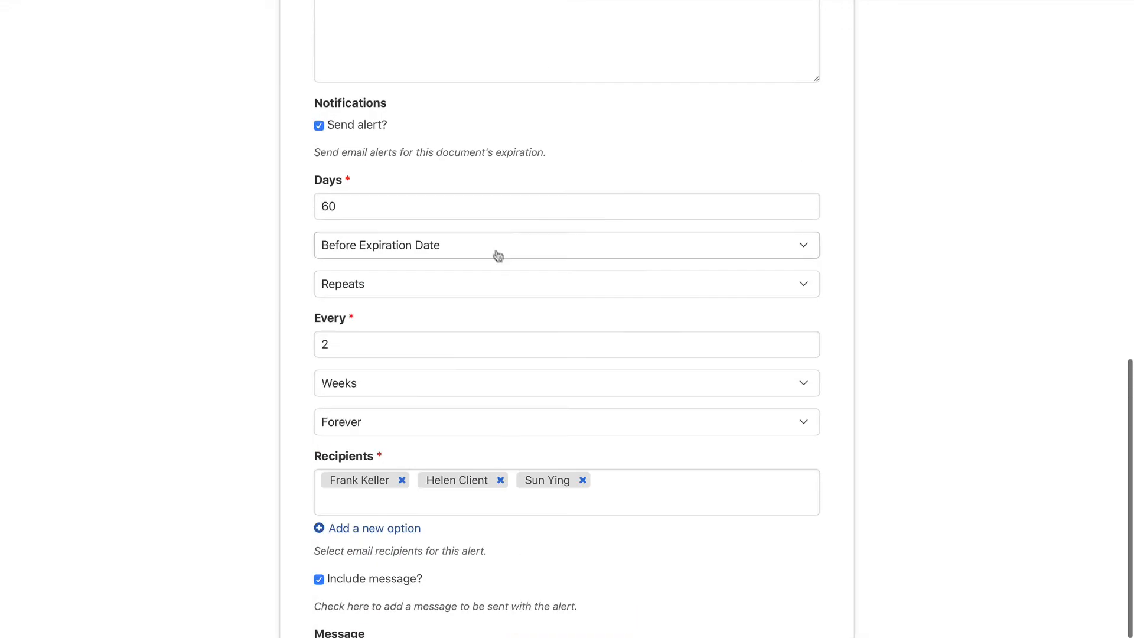
{"action": "scroll", "coordinate": [472, 334], "scroll_direction": "down", "scroll_amount": 3}
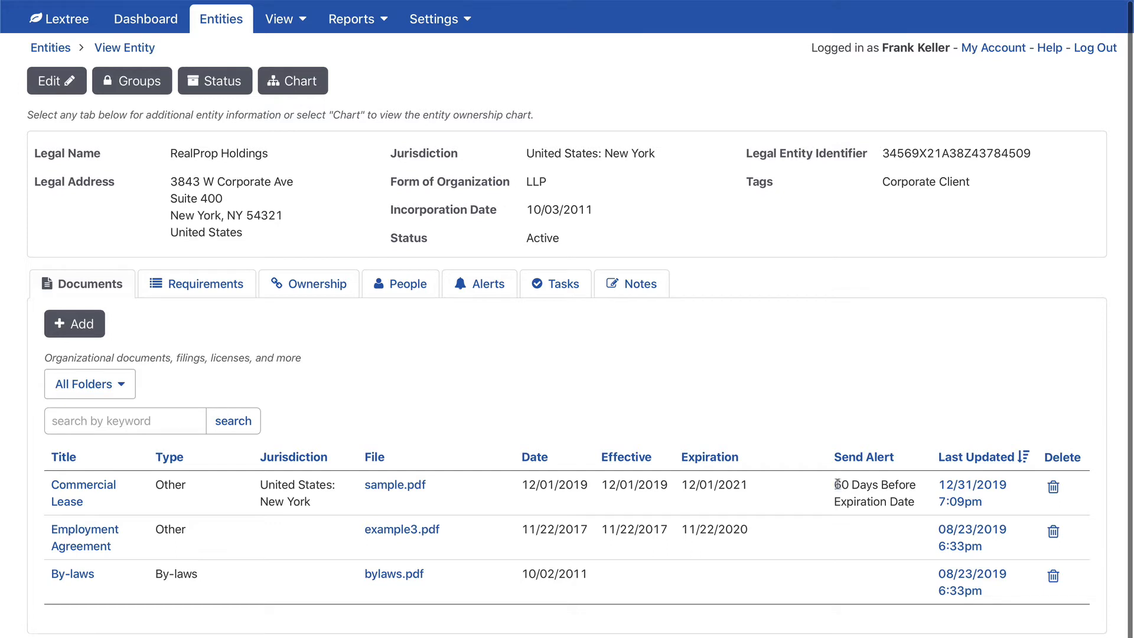
{"action": "left_click_drag", "start_coordinate": [837, 484], "coordinate": [914, 502]}
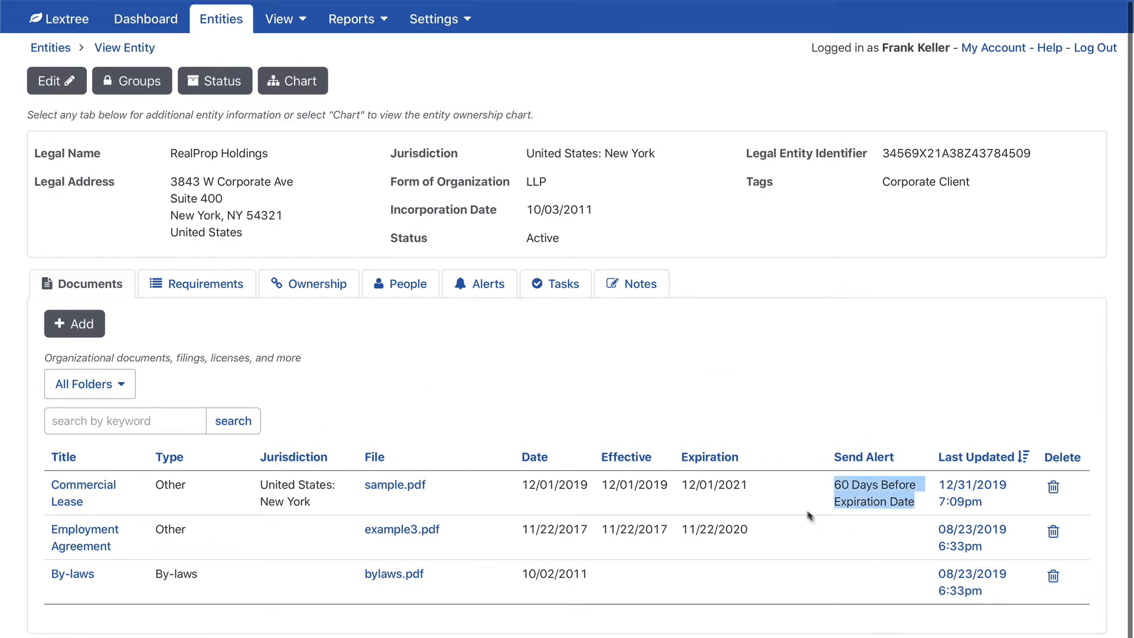
{"action": "left_click", "coordinate": [795, 399]}
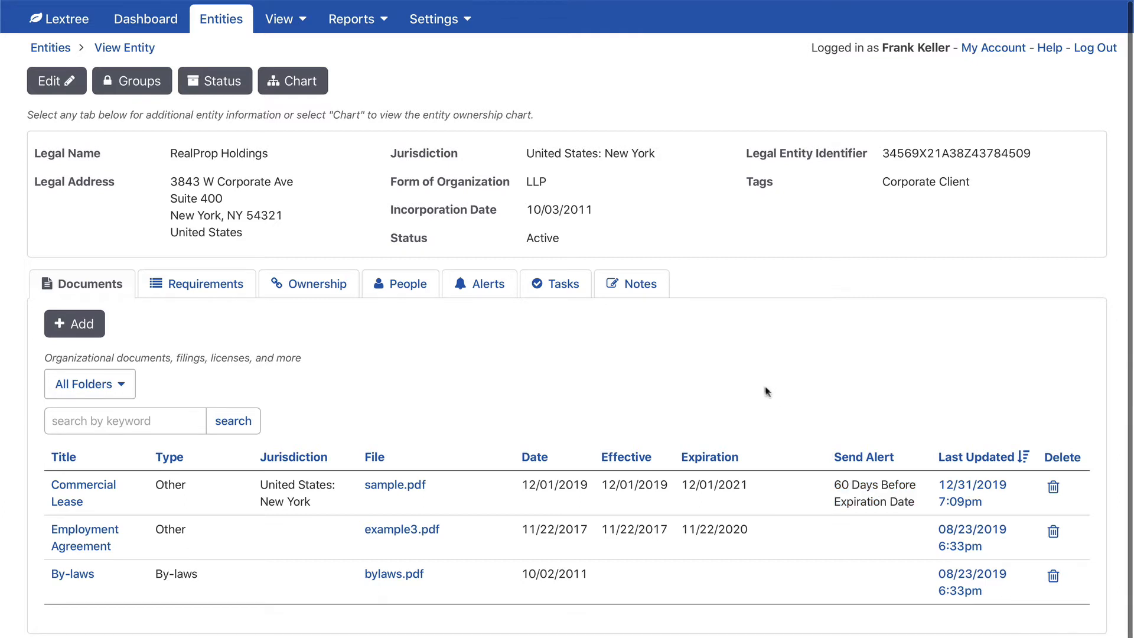
- View RealProp Holdings' other requirements and examine the recurrence and alert of the Construction permit
{"action": "left_click", "coordinate": [204, 287]}
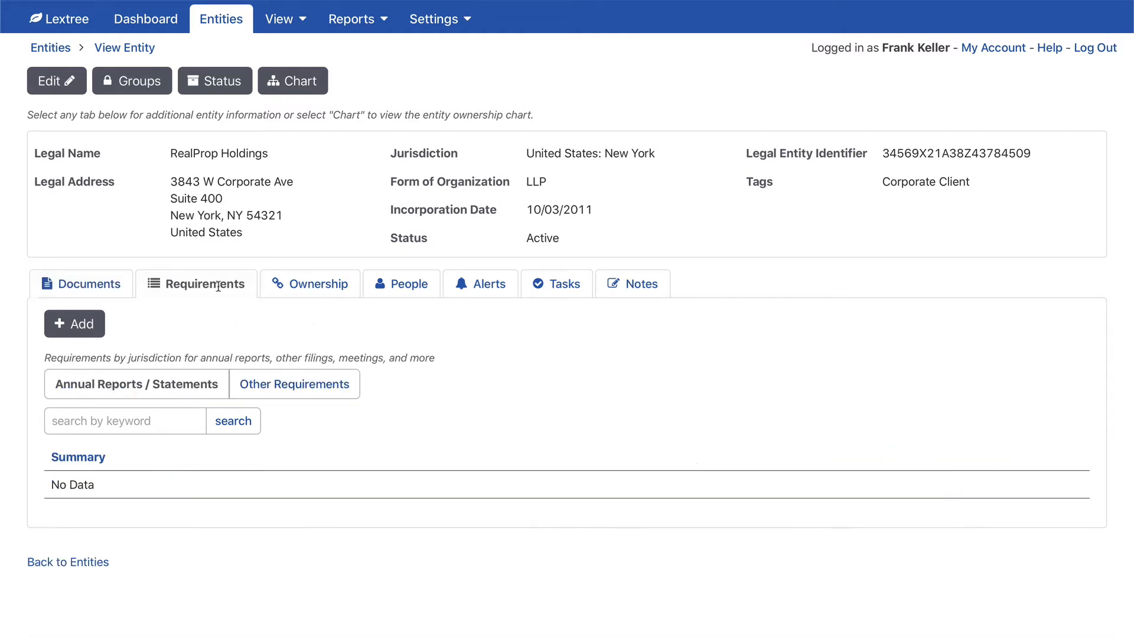
{"action": "left_click", "coordinate": [328, 377]}
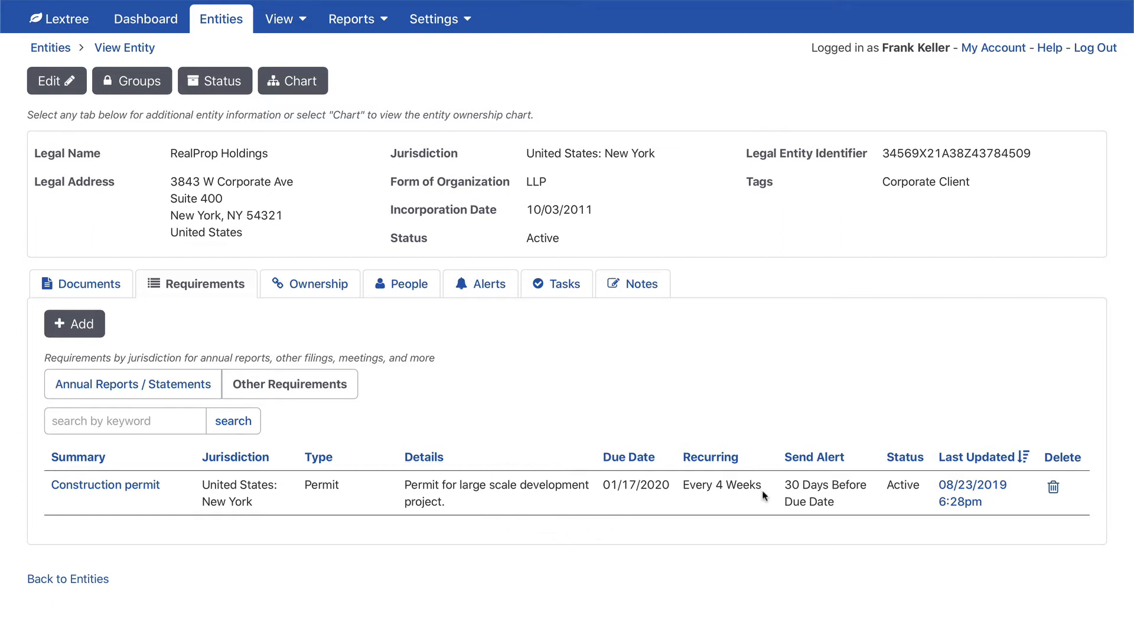
{"action": "left_click_drag", "start_coordinate": [685, 484], "coordinate": [852, 519]}
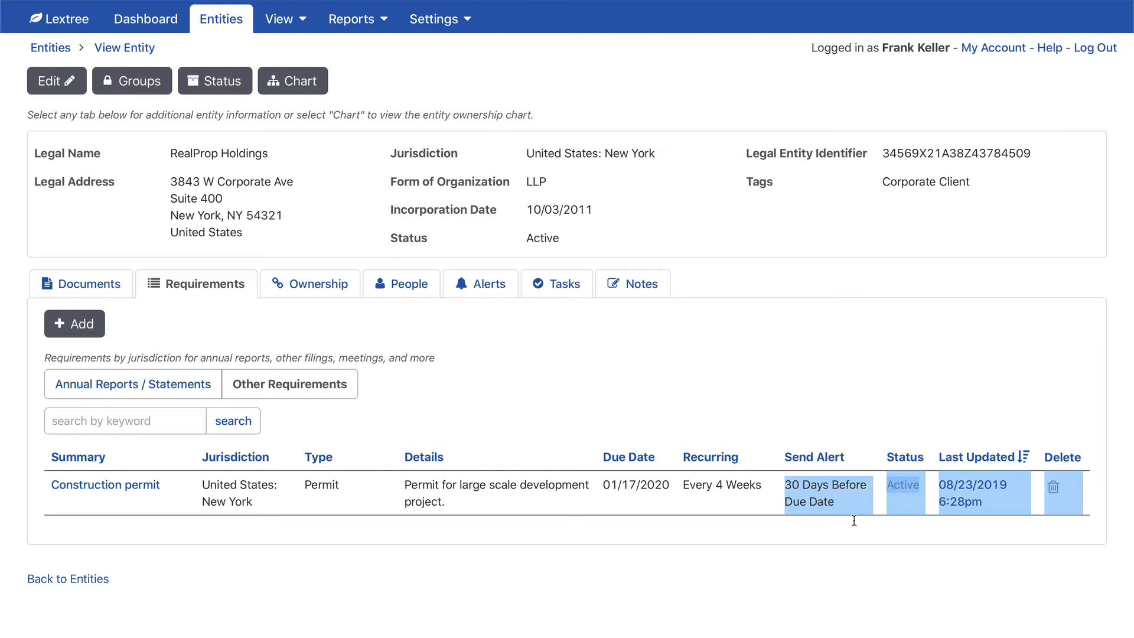
{"action": "left_click", "coordinate": [840, 565]}
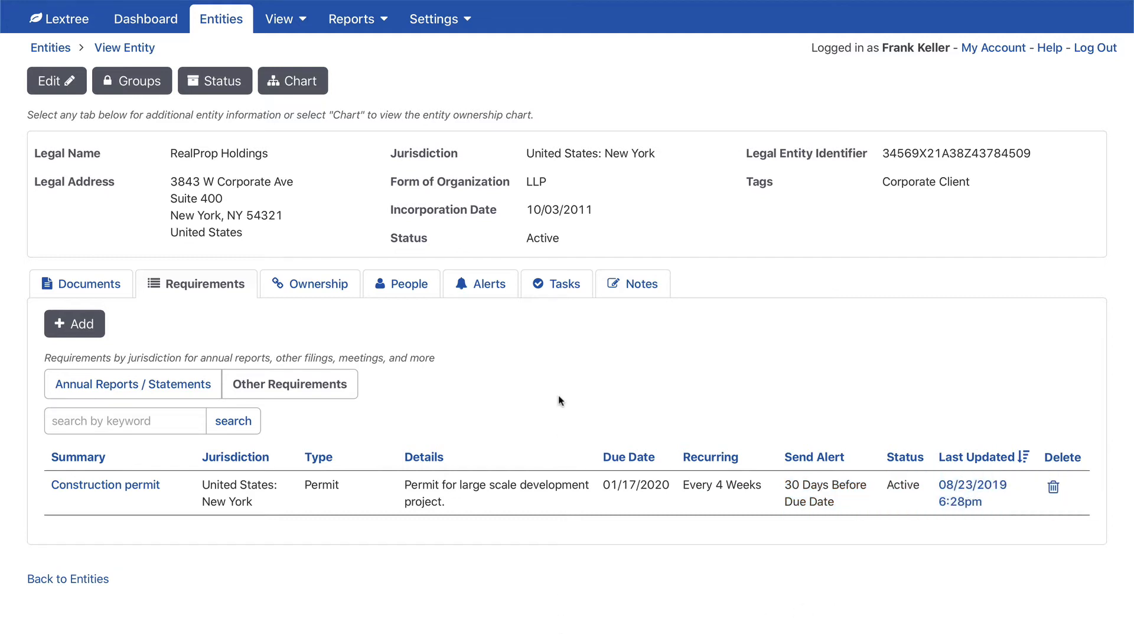
- Start a new requirement for RealProp Holdings with the summary "LLP Filing"
{"action": "left_click", "coordinate": [137, 386]}
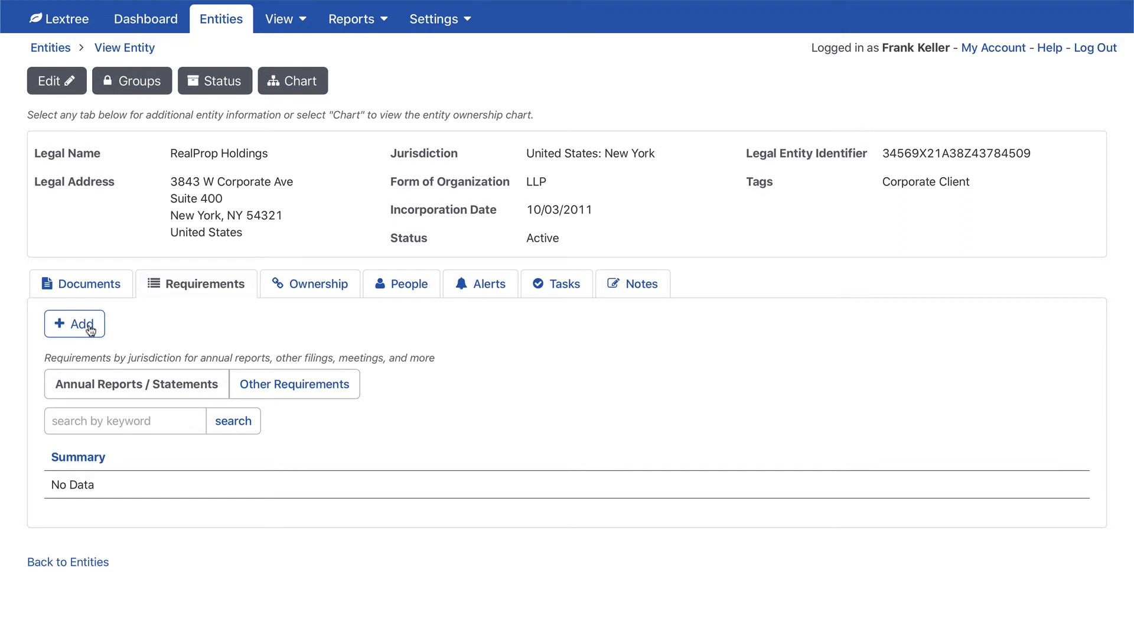
{"action": "left_click", "coordinate": [90, 330]}
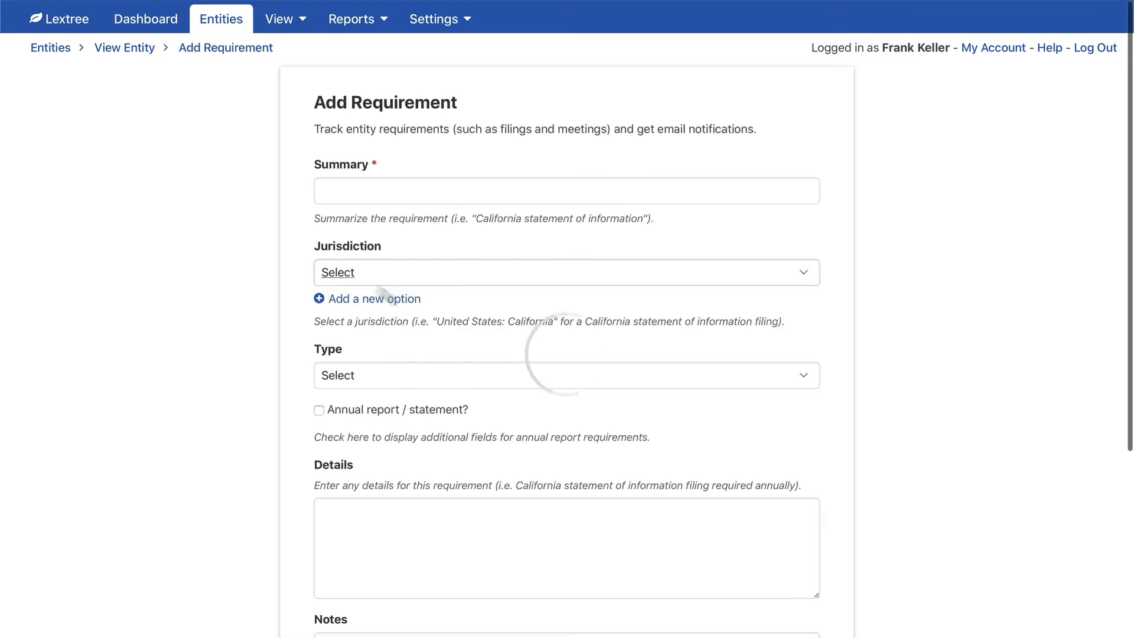
{"action": "left_click", "coordinate": [396, 184]}
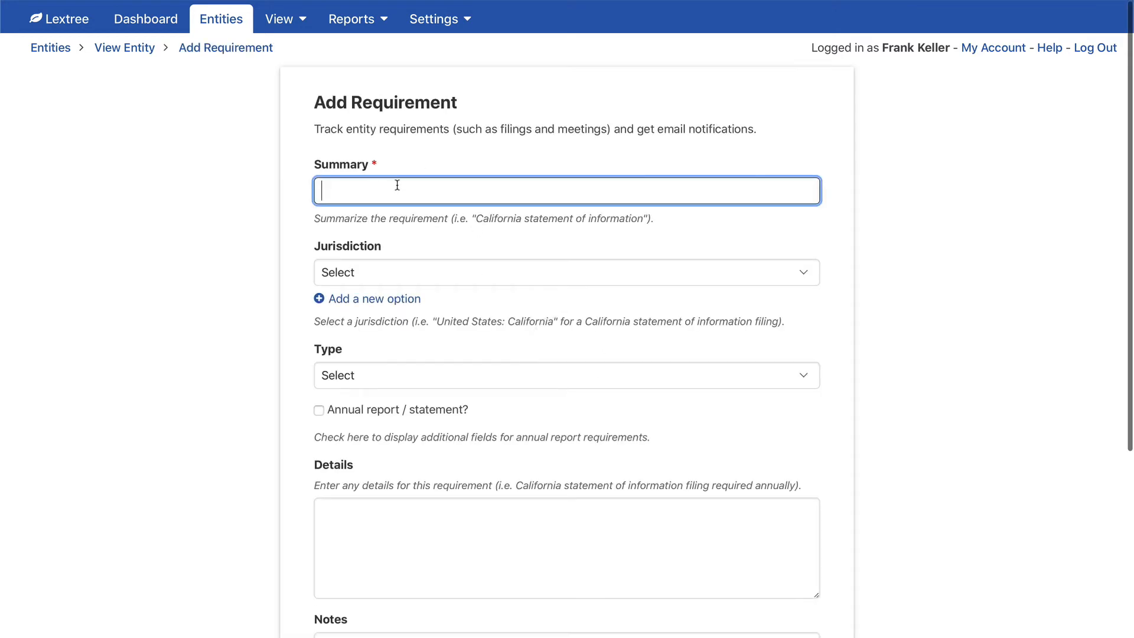
{"action": "type", "text": "LLP Filing"}
- Set the requirement's jurisdiction to United States: New York and its type to Filing
{"action": "left_click", "coordinate": [381, 273]}
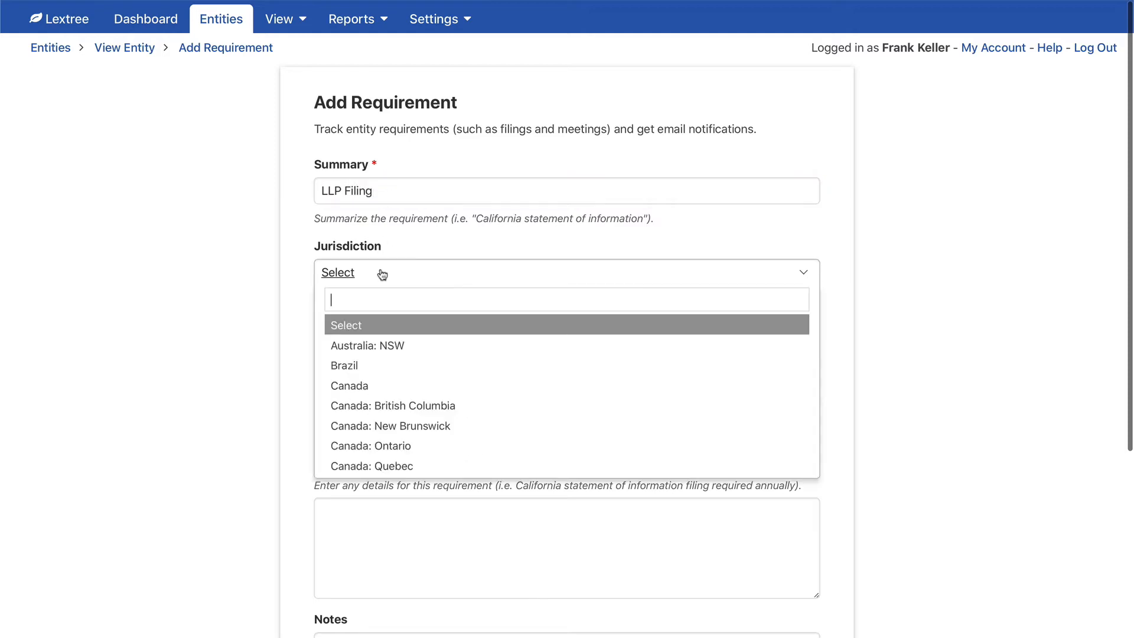
{"action": "type", "text": "new"}
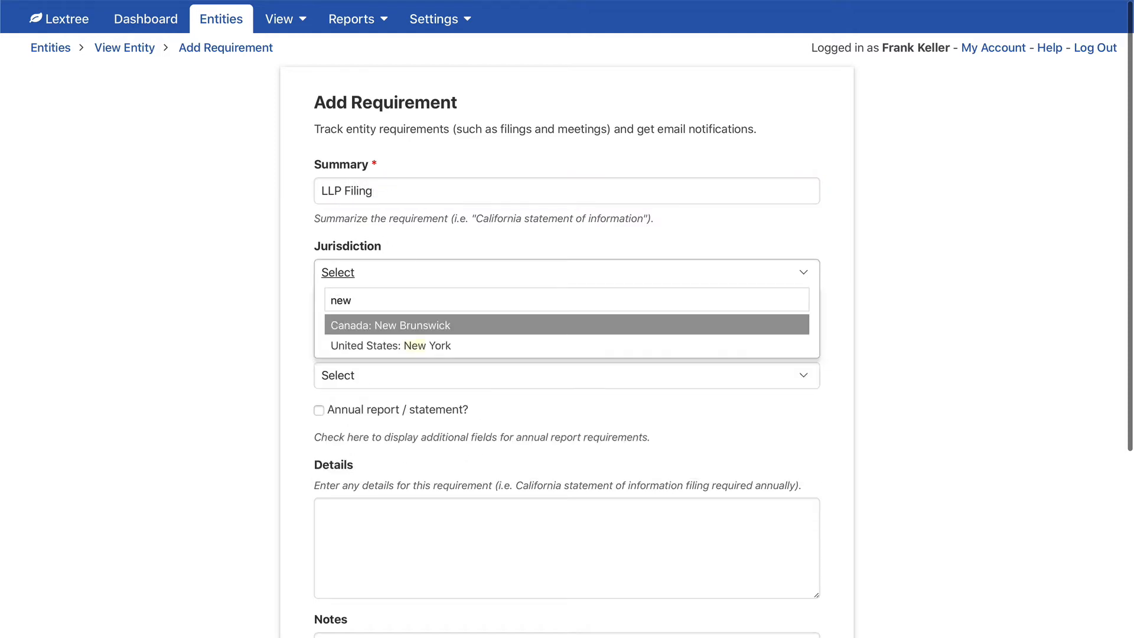
{"action": "key", "text": "Down"}
{"action": "key", "text": "Return"}
{"action": "left_click", "coordinate": [388, 375]}
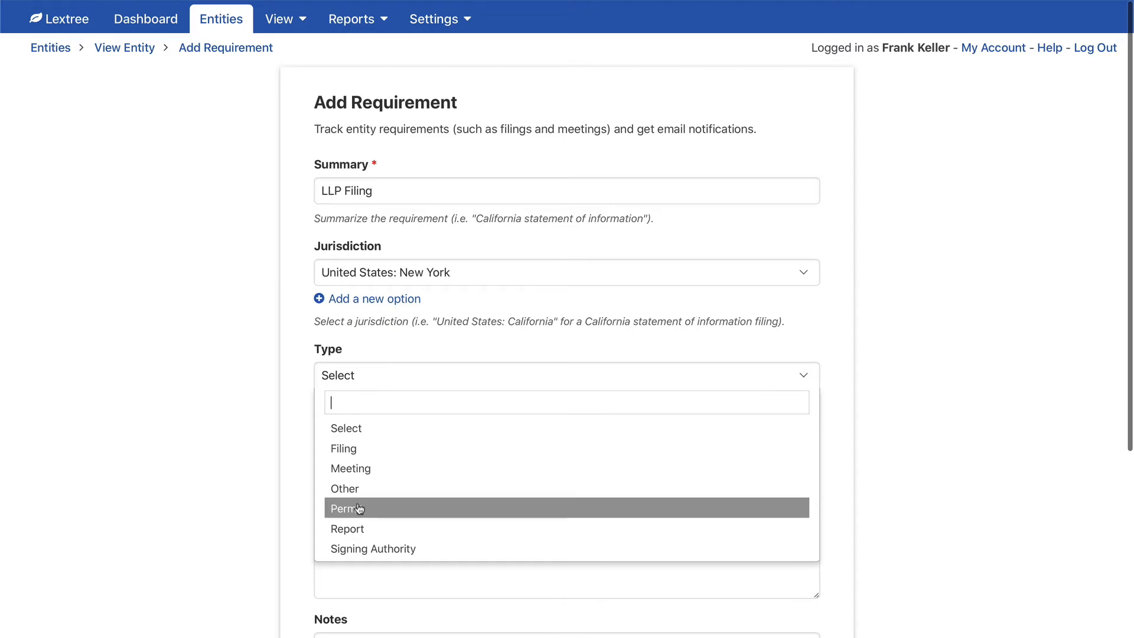
{"action": "left_click", "coordinate": [357, 448]}
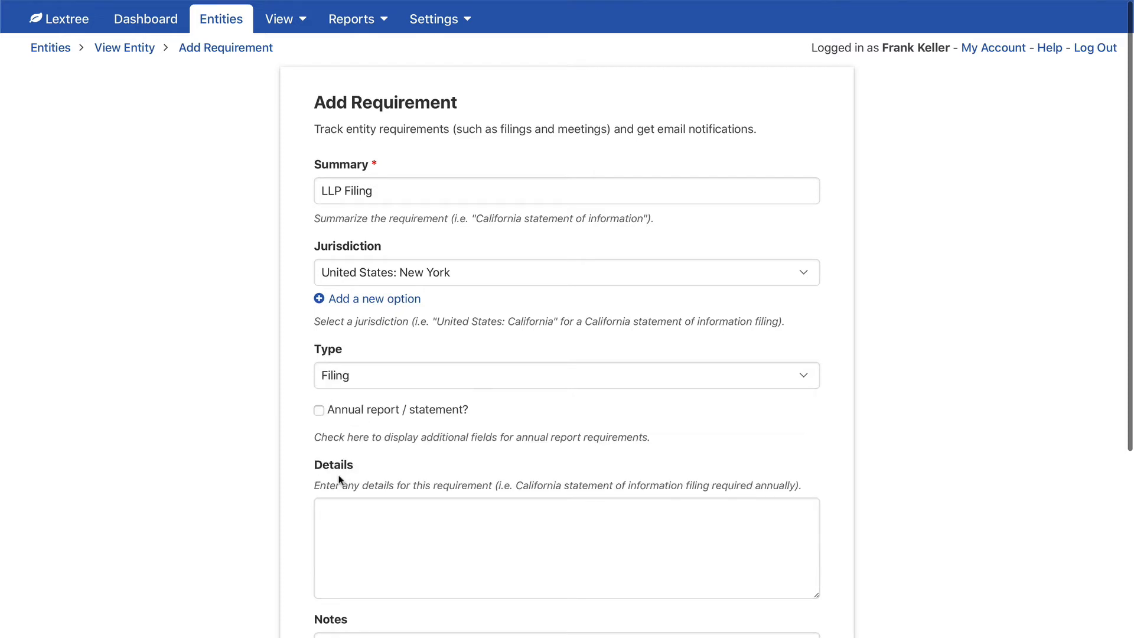
- Mark the requirement as an annual report / statement, review its additional fields, and copy the incorporation information from the entity record
{"action": "left_click", "coordinate": [319, 411]}
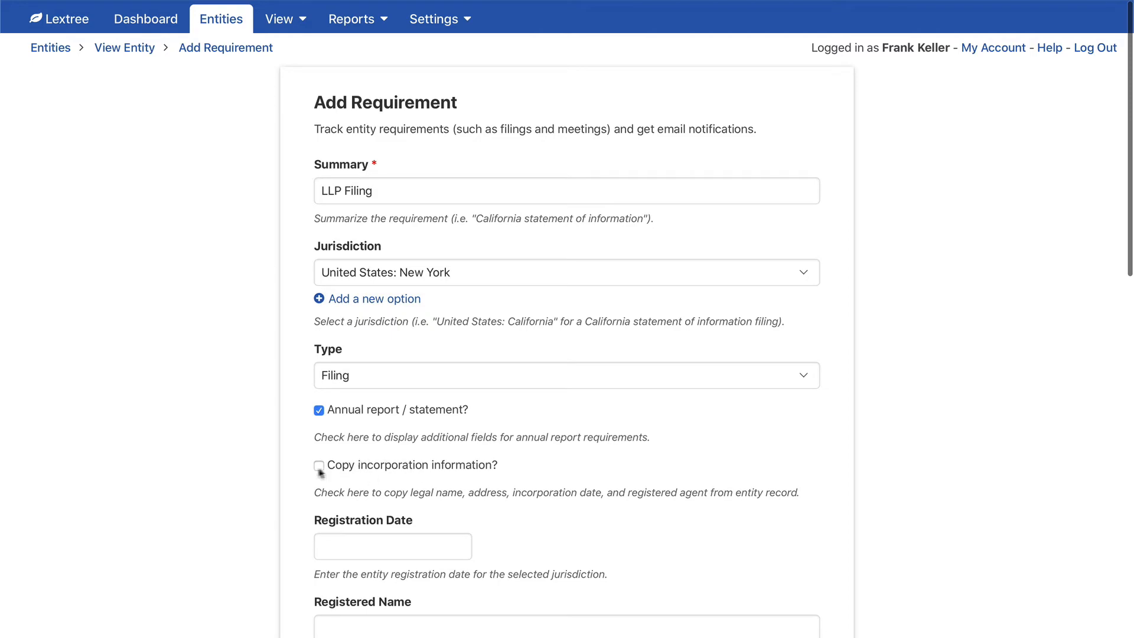
{"action": "scroll", "coordinate": [387, 466], "scroll_direction": "down", "scroll_amount": 1}
{"action": "scroll", "coordinate": [481, 578], "scroll_direction": "down", "scroll_amount": 3}
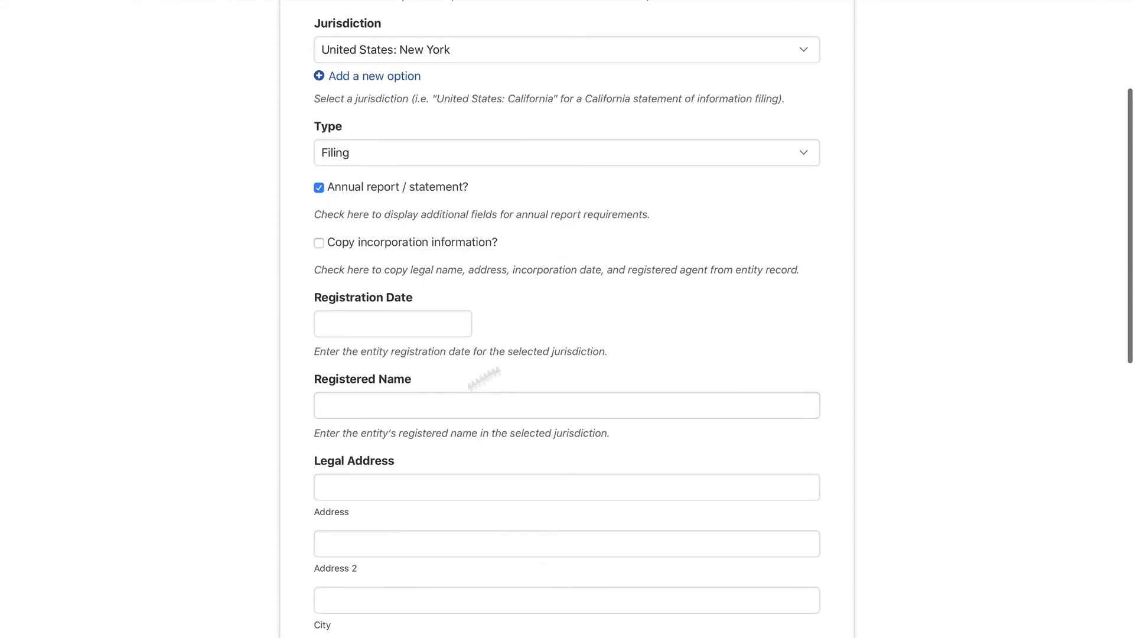
{"action": "scroll", "coordinate": [501, 569], "scroll_direction": "down", "scroll_amount": 7}
{"action": "scroll", "coordinate": [472, 538], "scroll_direction": "up", "scroll_amount": 8}
{"action": "scroll", "coordinate": [524, 547], "scroll_direction": "up", "scroll_amount": 4}
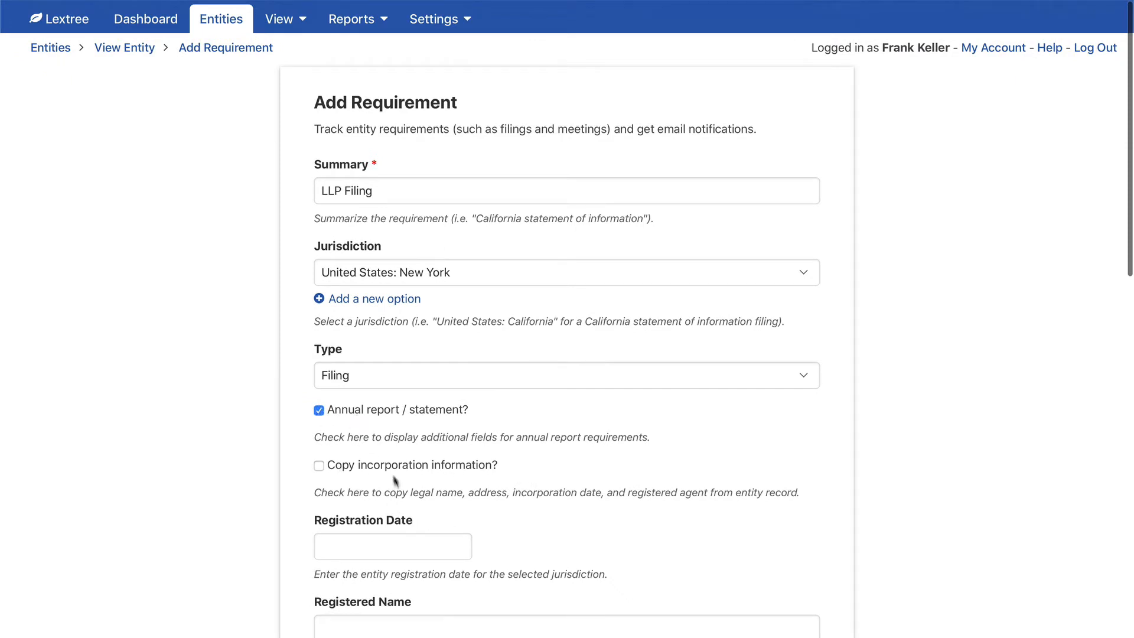
{"action": "left_click", "coordinate": [319, 466]}
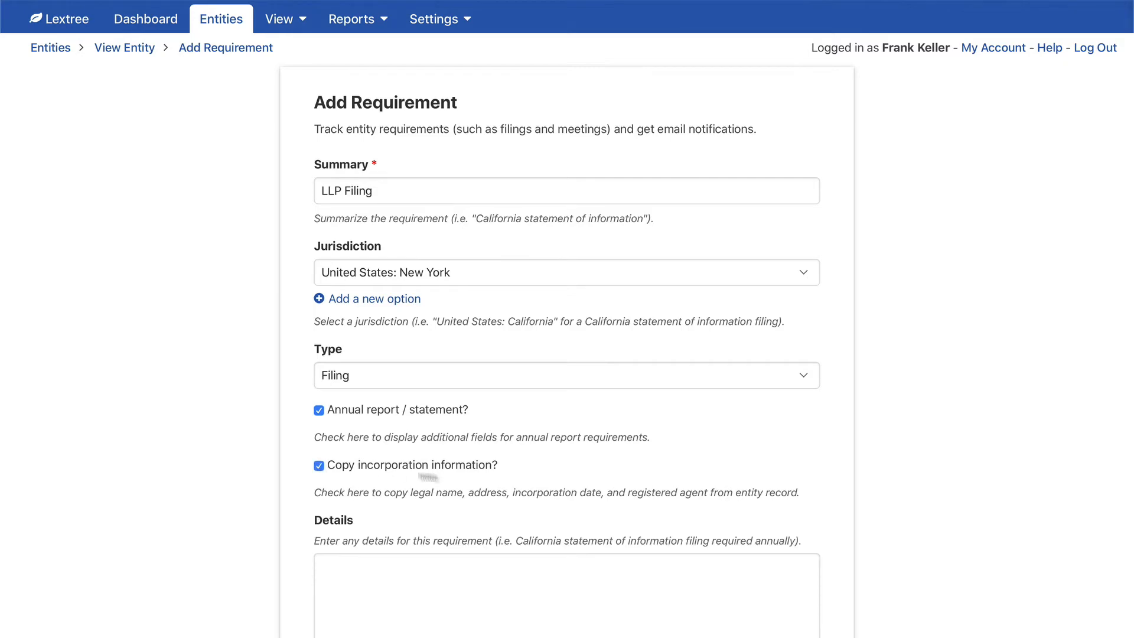
{"action": "scroll", "coordinate": [596, 481], "scroll_direction": "down", "scroll_amount": 3}
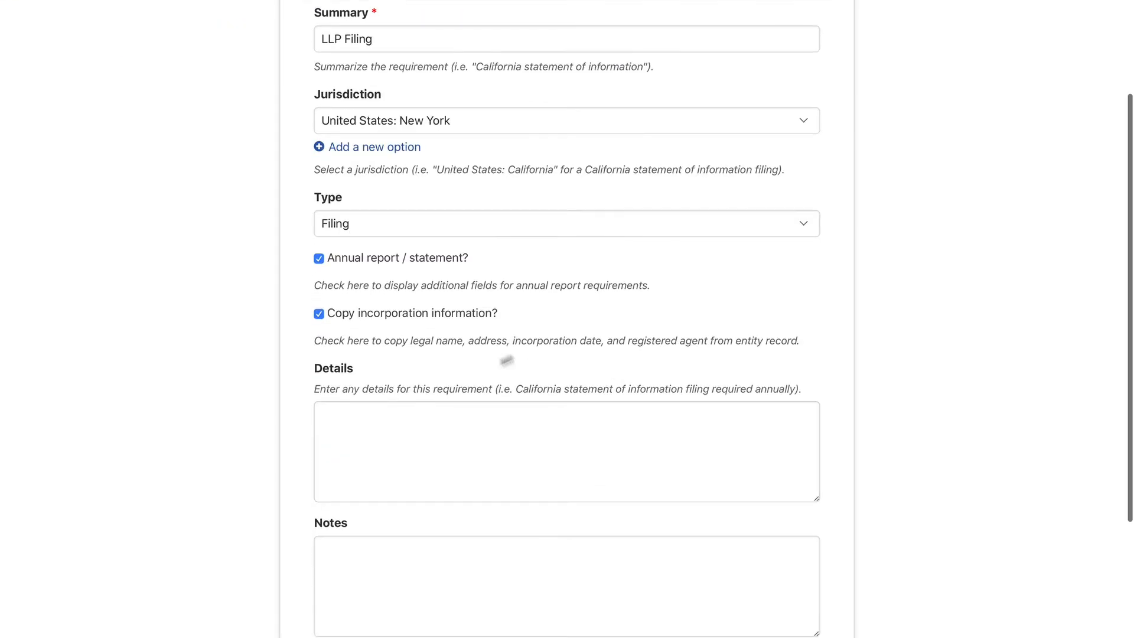
- Set the LLP Filing requirement's due date to 2/1/2020
{"action": "scroll", "coordinate": [494, 428], "scroll_direction": "down", "scroll_amount": 2}
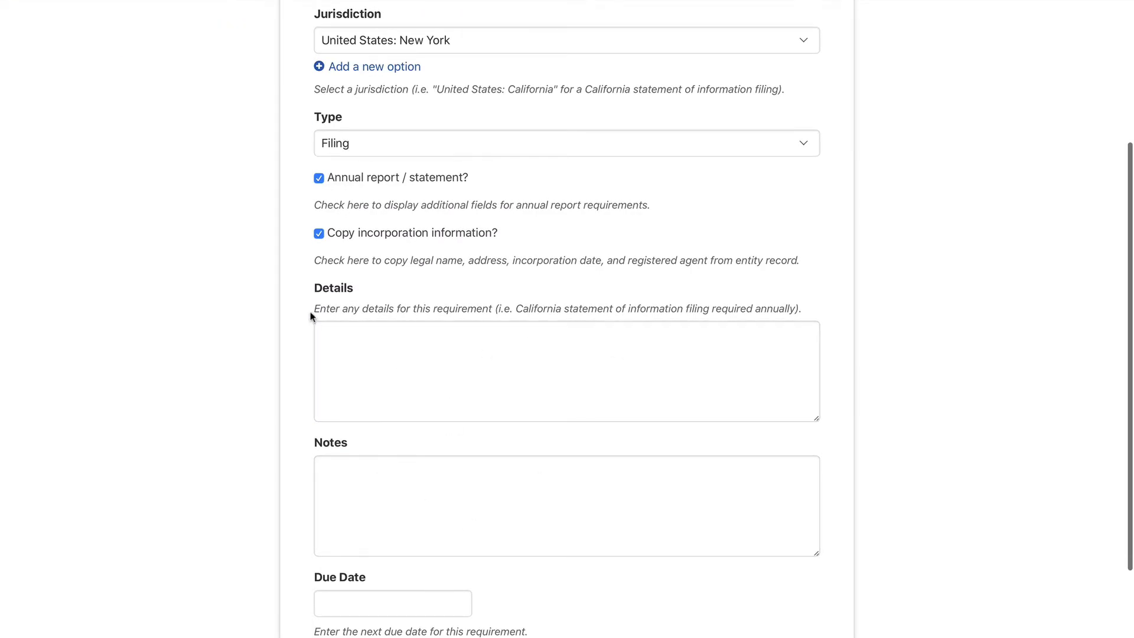
{"action": "scroll", "coordinate": [367, 369], "scroll_direction": "down", "scroll_amount": 1}
{"action": "scroll", "coordinate": [395, 403], "scroll_direction": "down", "scroll_amount": 4}
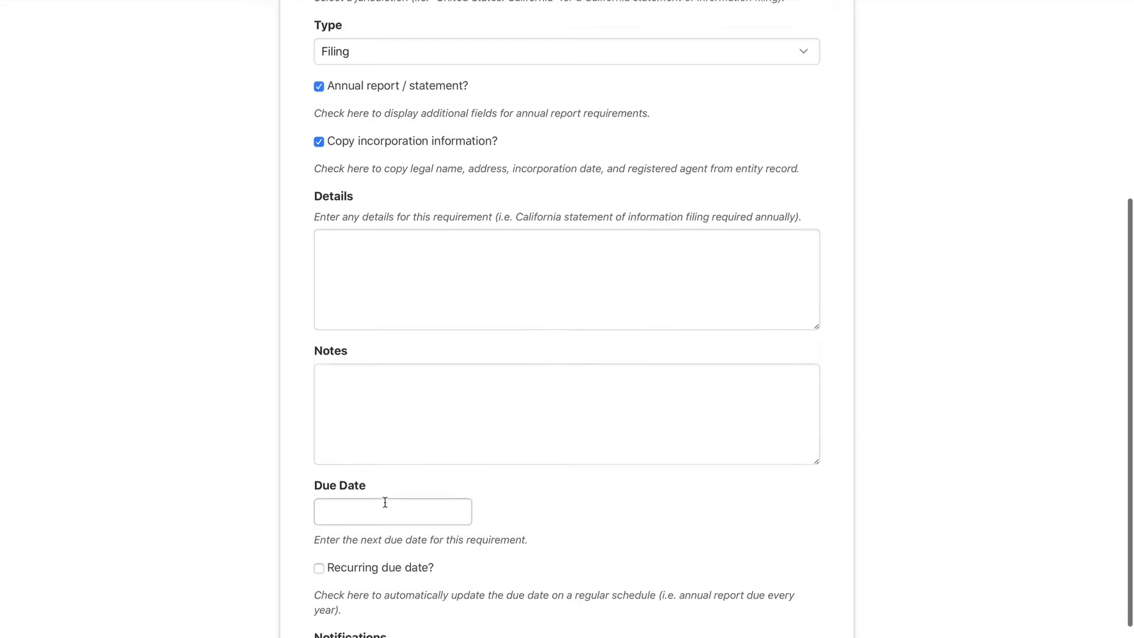
{"action": "left_click", "coordinate": [387, 423]}
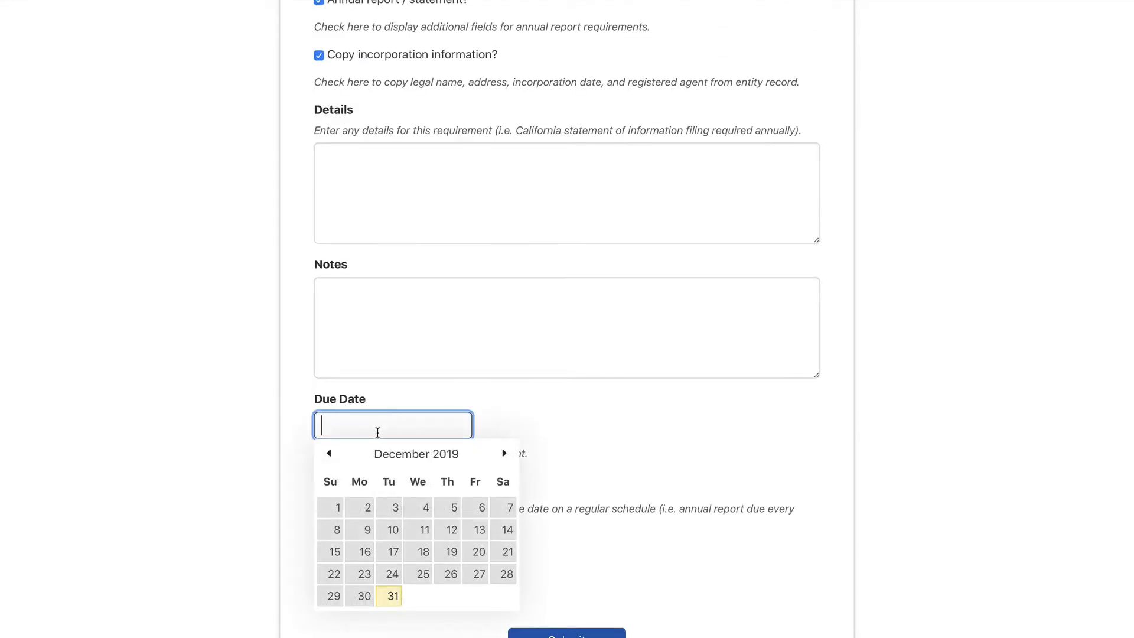
{"action": "type", "text": "2/1/20202"}
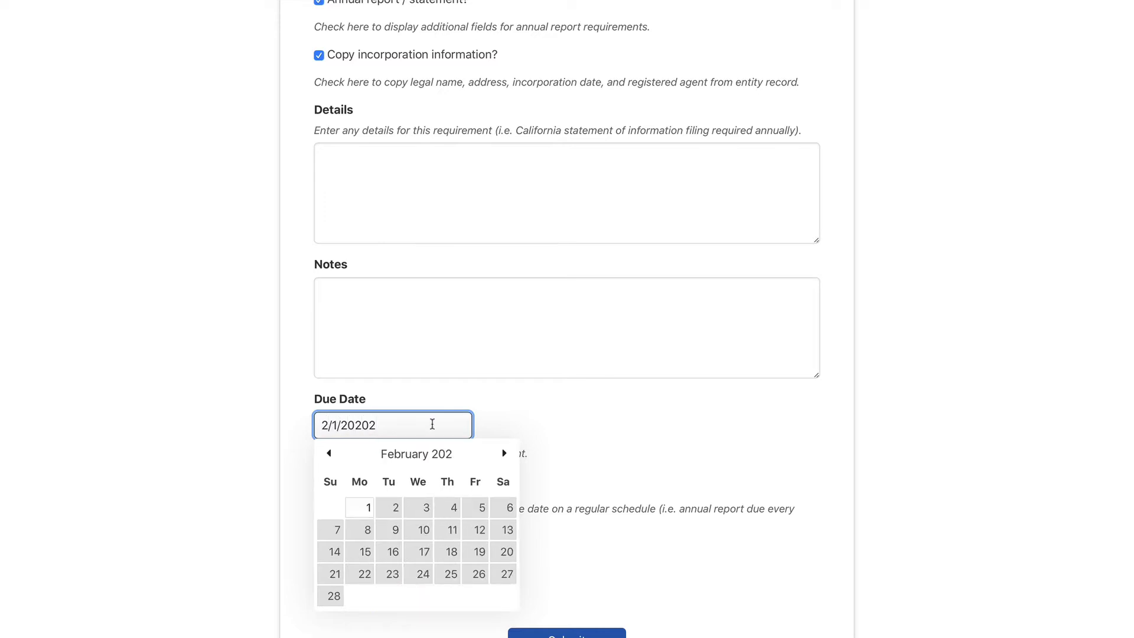
{"action": "key", "text": "BackSpace"}
{"action": "left_click", "coordinate": [629, 405]}
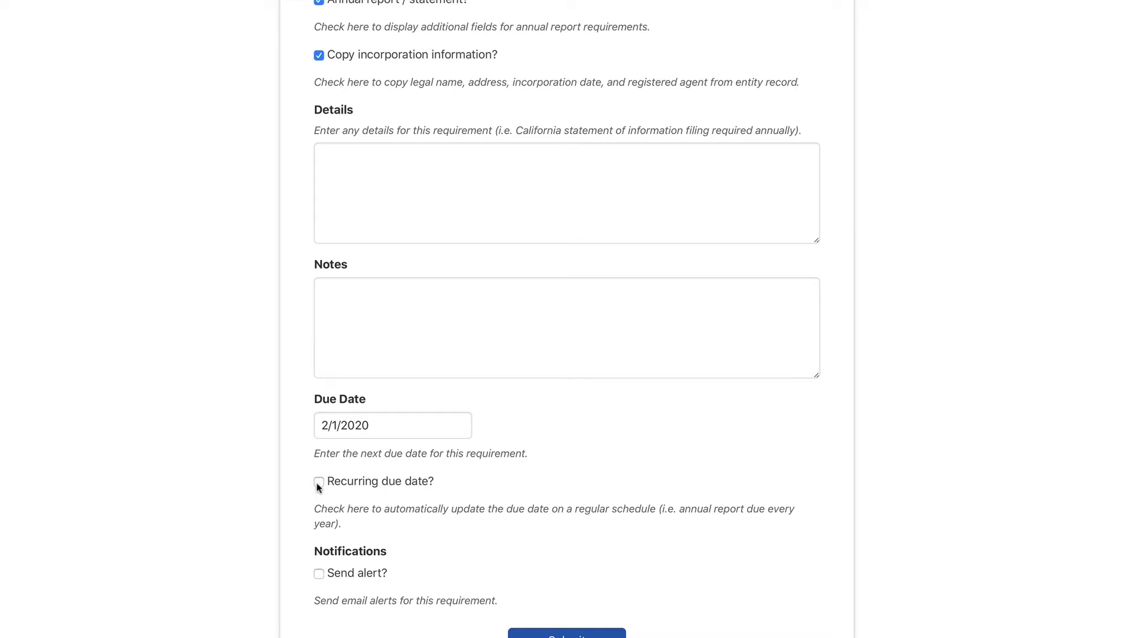
- Make the due date recurring and set it to repeat every 2 years
{"action": "left_click", "coordinate": [319, 482]}
{"action": "scroll", "coordinate": [577, 481], "scroll_direction": "down", "scroll_amount": 3}
{"action": "left_click", "coordinate": [341, 449]}
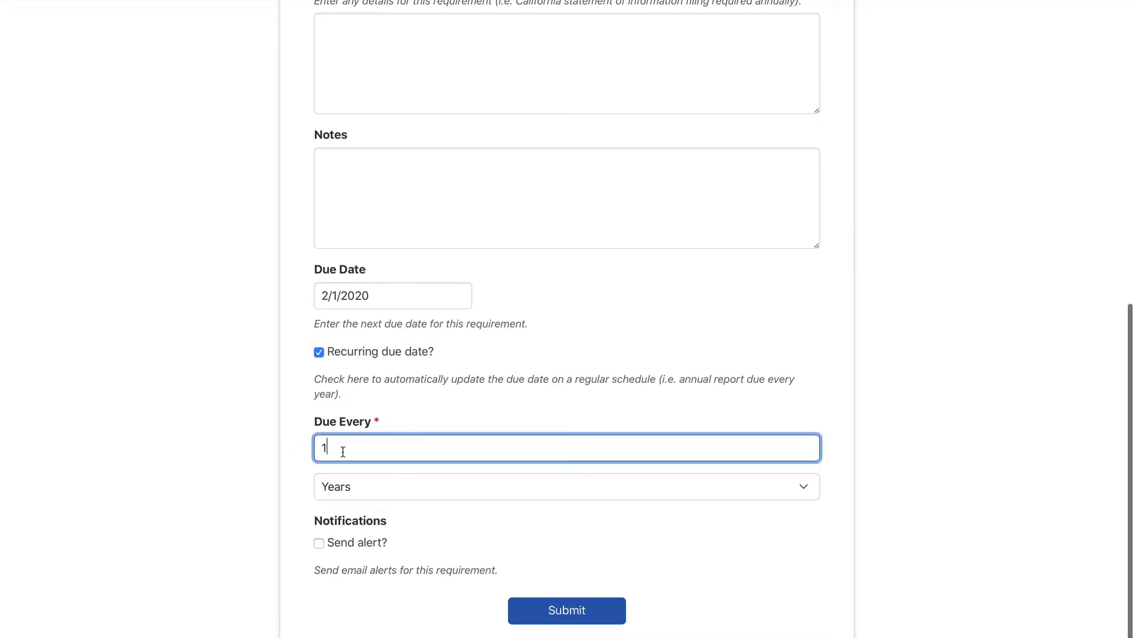
{"action": "key", "text": "BackSpace"}
{"action": "type", "text": "2"}
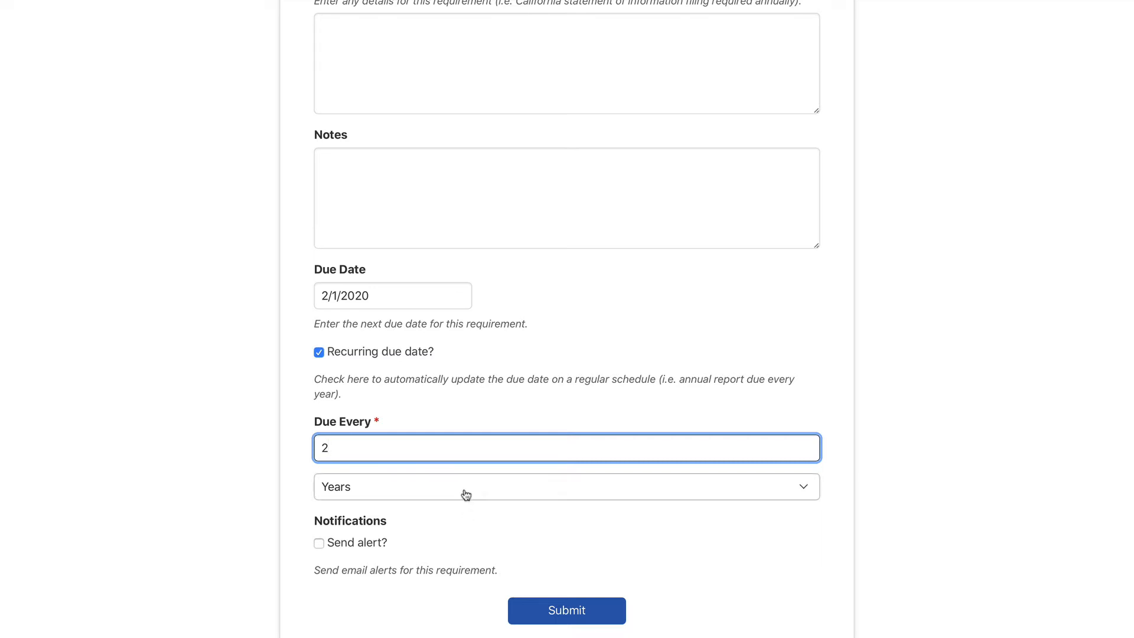
{"action": "left_click", "coordinate": [463, 490]}
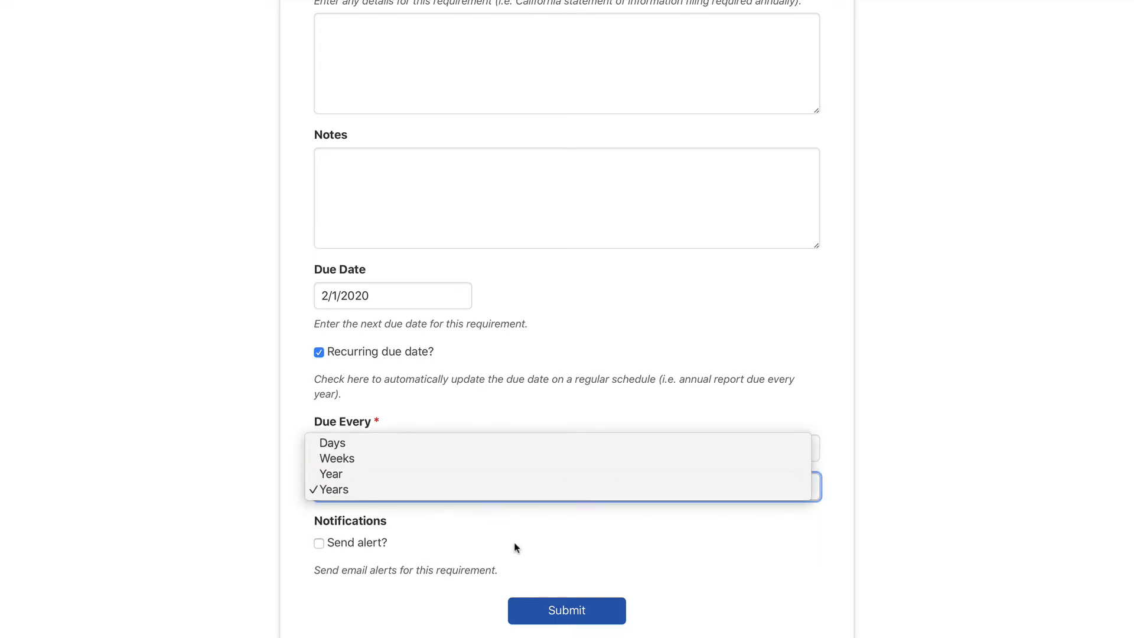
{"action": "left_click", "coordinate": [505, 529]}
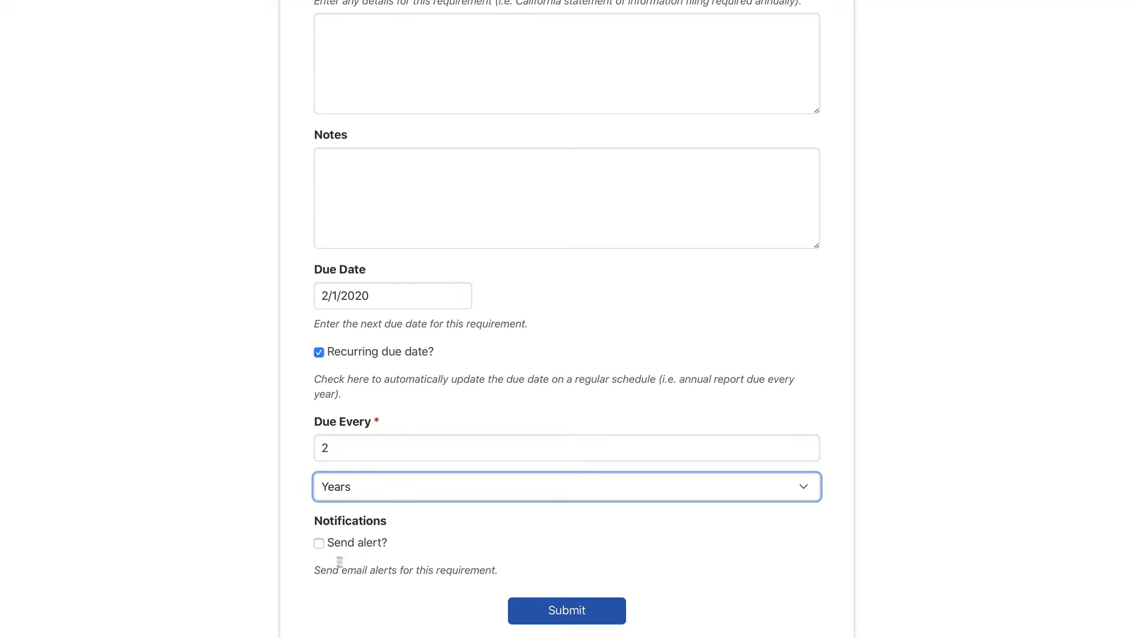
- Enable an email alert for the requirement and add a recipient, keeping the default timing of 30 days before the due date
{"action": "left_click", "coordinate": [317, 545]}
{"action": "scroll", "coordinate": [471, 545], "scroll_direction": "down", "scroll_amount": 4}
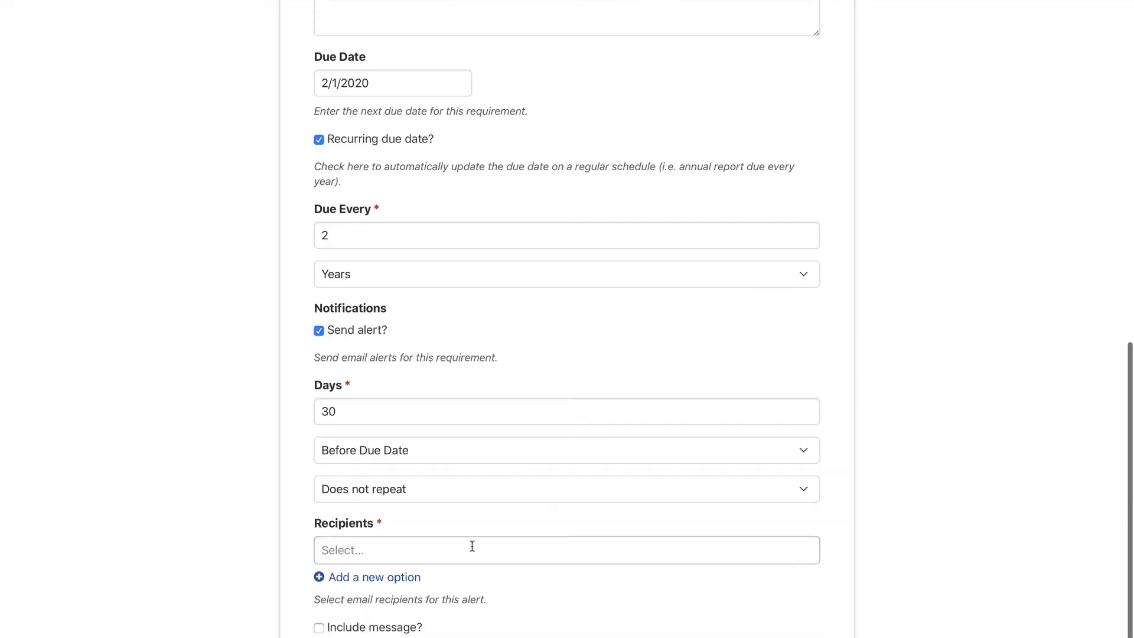
{"action": "left_click", "coordinate": [393, 549]}
{"action": "left_click", "coordinate": [386, 576]}
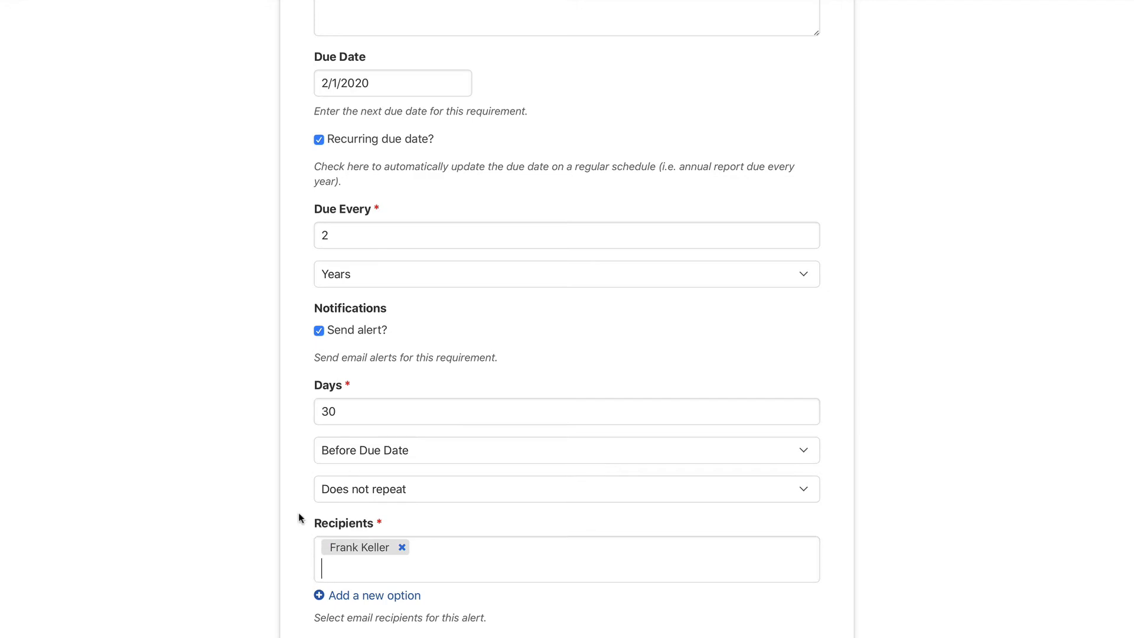
- Review the requirement's due date against the number of days set for its alert
{"action": "scroll", "coordinate": [298, 518], "scroll_direction": "up", "scroll_amount": 1}
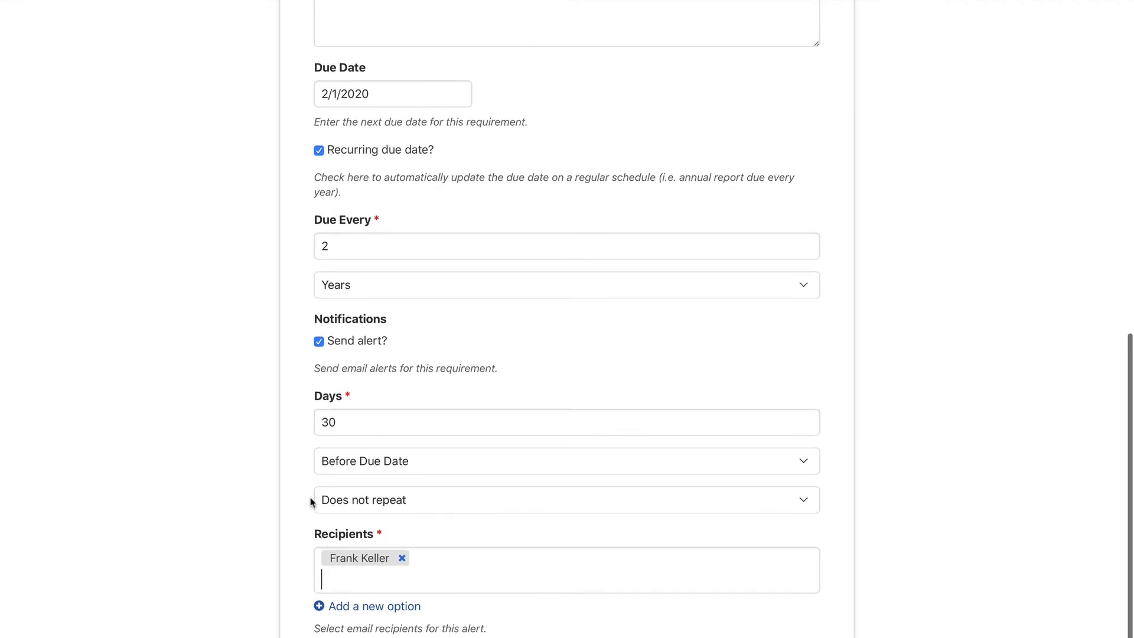
{"action": "scroll", "coordinate": [295, 508], "scroll_direction": "up", "scroll_amount": 2}
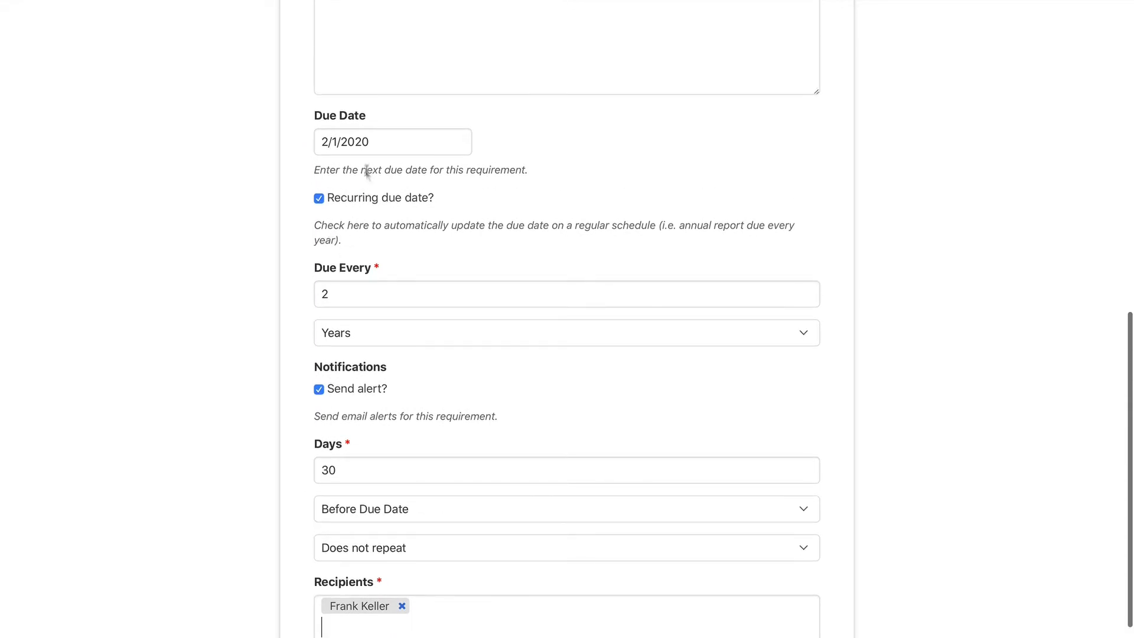
{"action": "left_click", "coordinate": [378, 141]}
{"action": "left_click", "coordinate": [601, 155]}
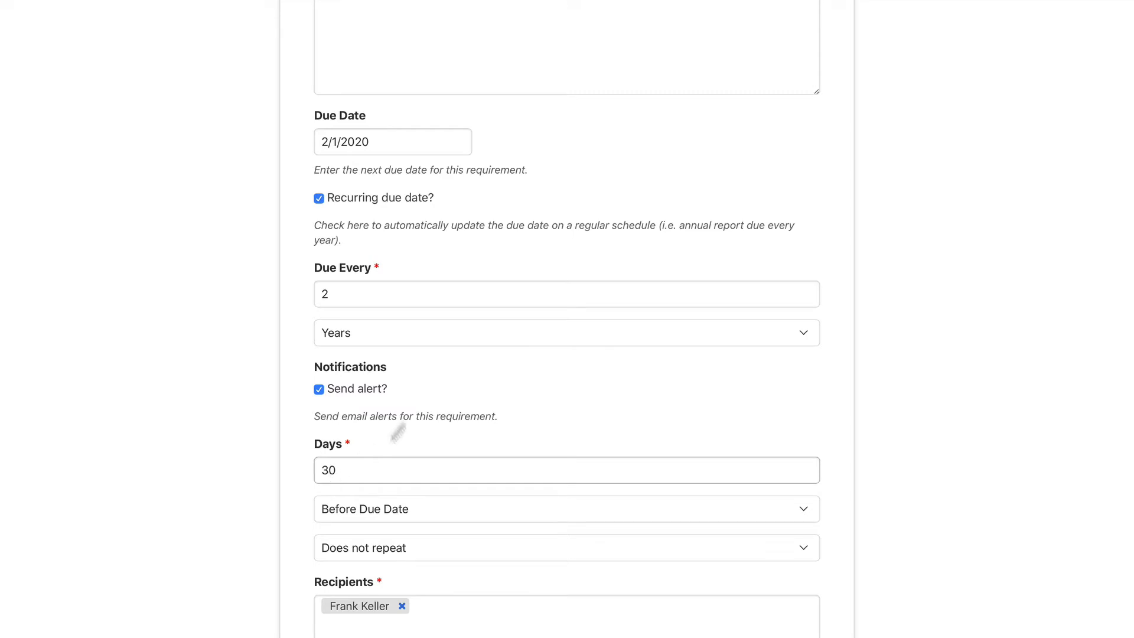
{"action": "left_click_drag", "start_coordinate": [381, 143], "coordinate": [306, 142]}
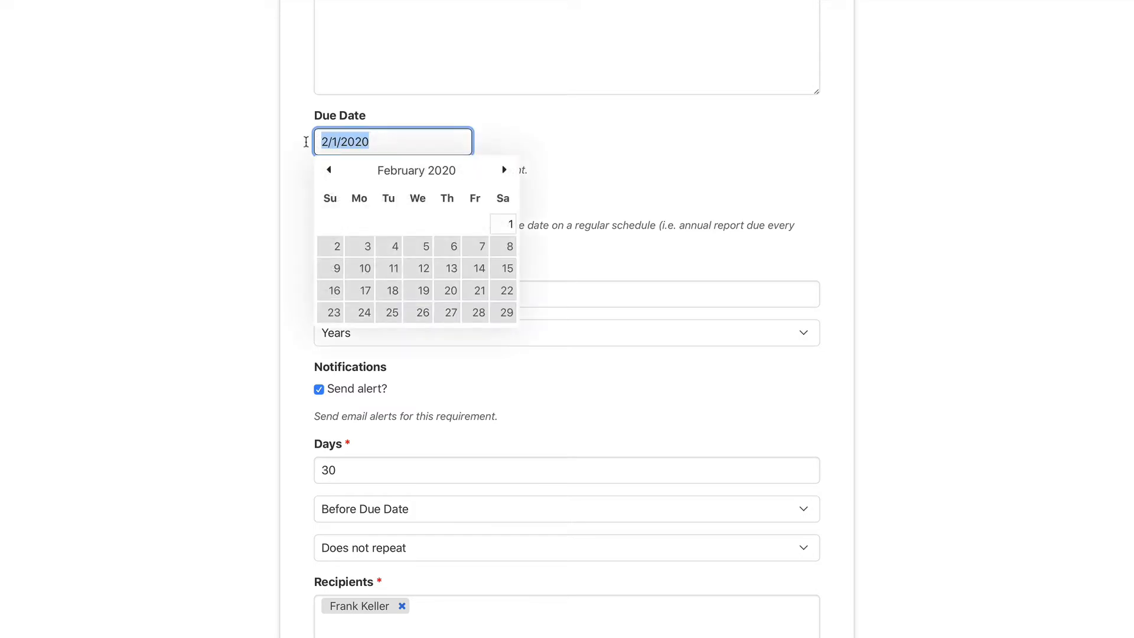
{"action": "left_click", "coordinate": [555, 145]}
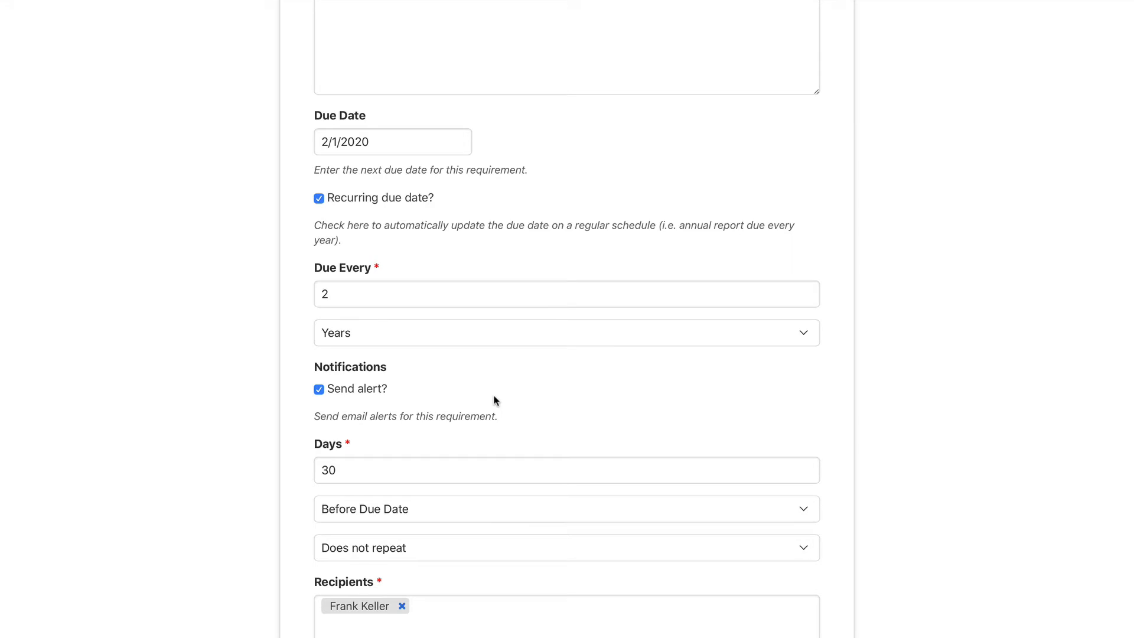
{"action": "double_click", "coordinate": [341, 472]}
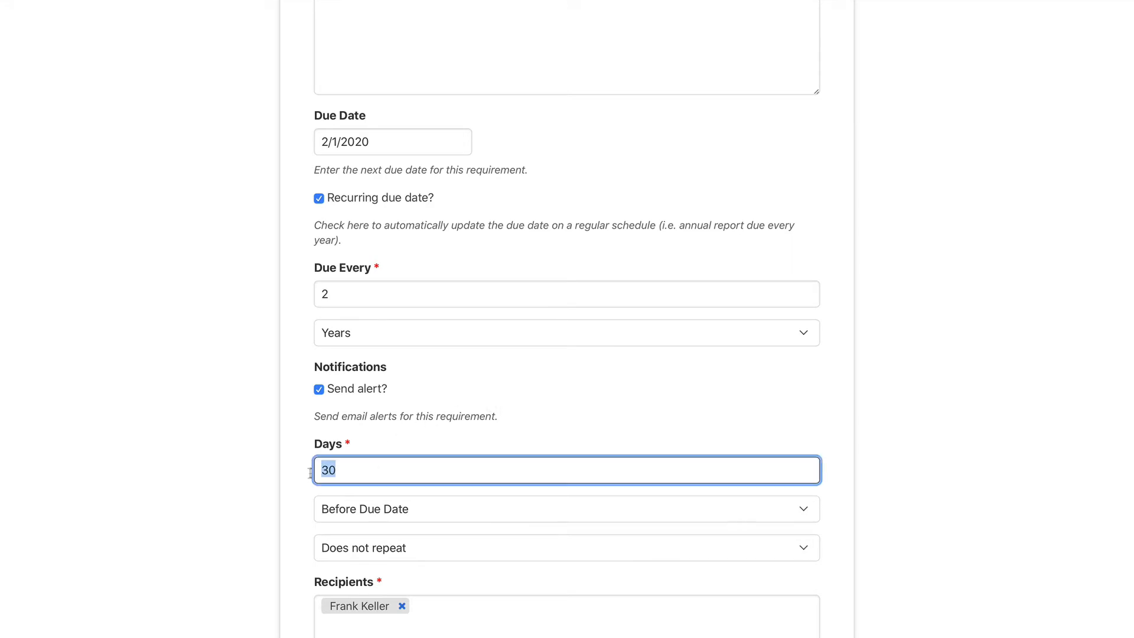
{"action": "left_click", "coordinate": [443, 408]}
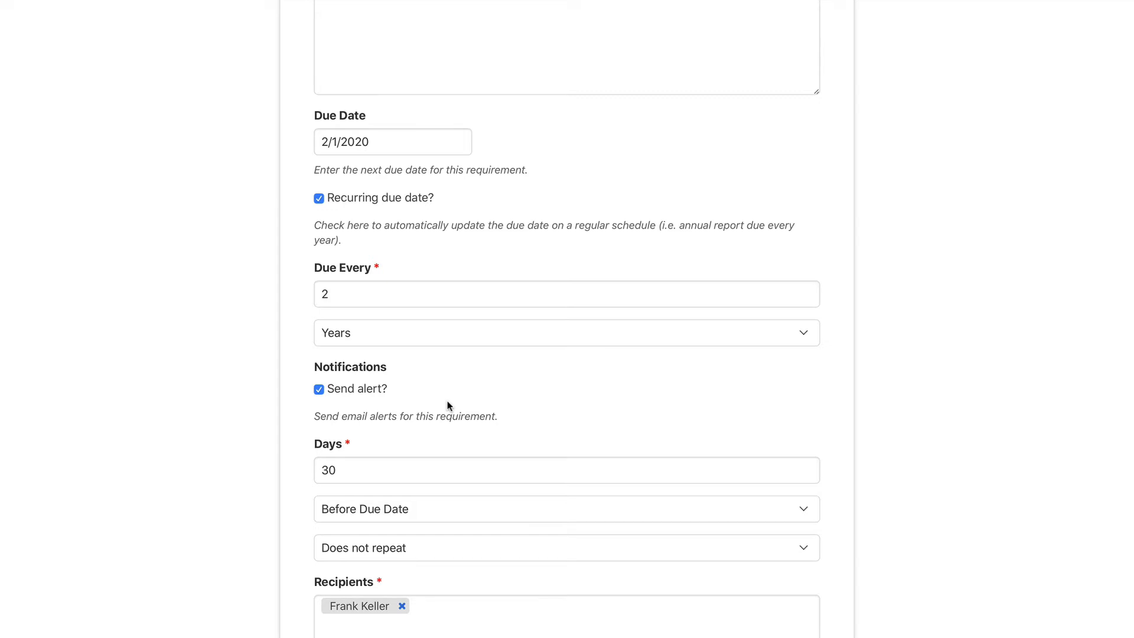
- Submit the LLP Filing requirement and check its legal address and alert details in the annual reports list
{"action": "scroll", "coordinate": [509, 416], "scroll_direction": "down", "scroll_amount": 3}
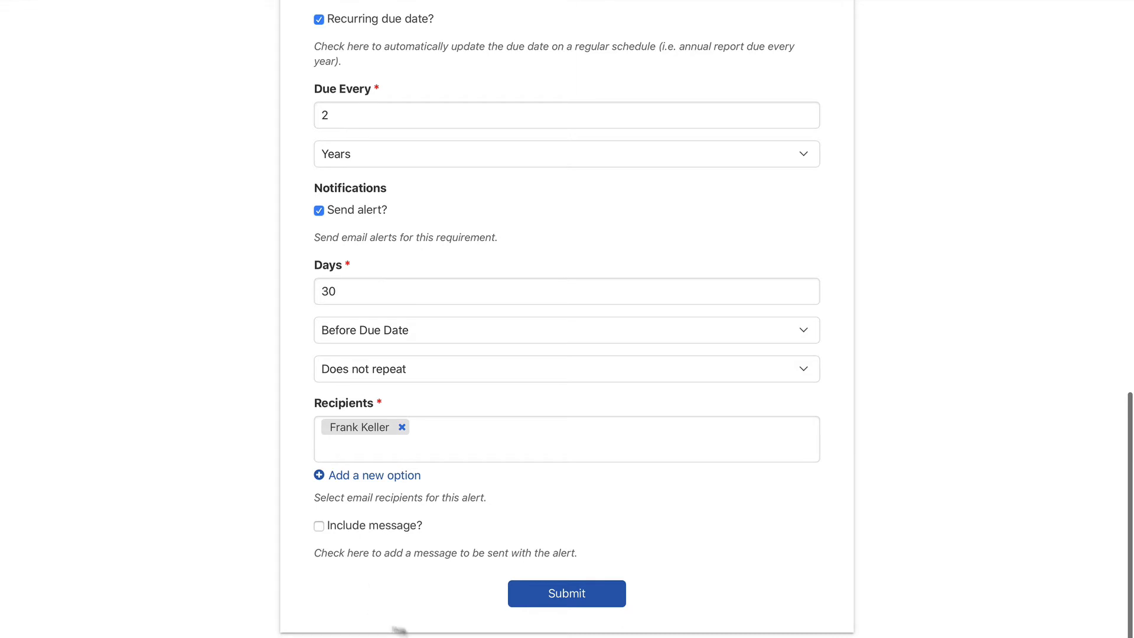
{"action": "left_click", "coordinate": [582, 601]}
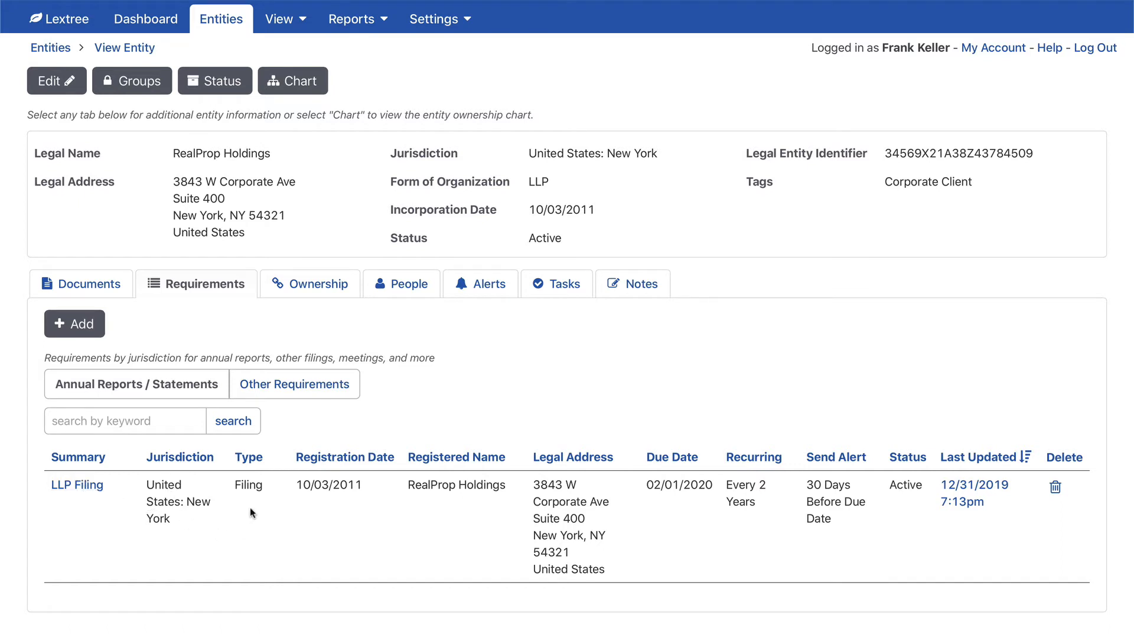
{"action": "left_click_drag", "start_coordinate": [408, 488], "coordinate": [582, 568]}
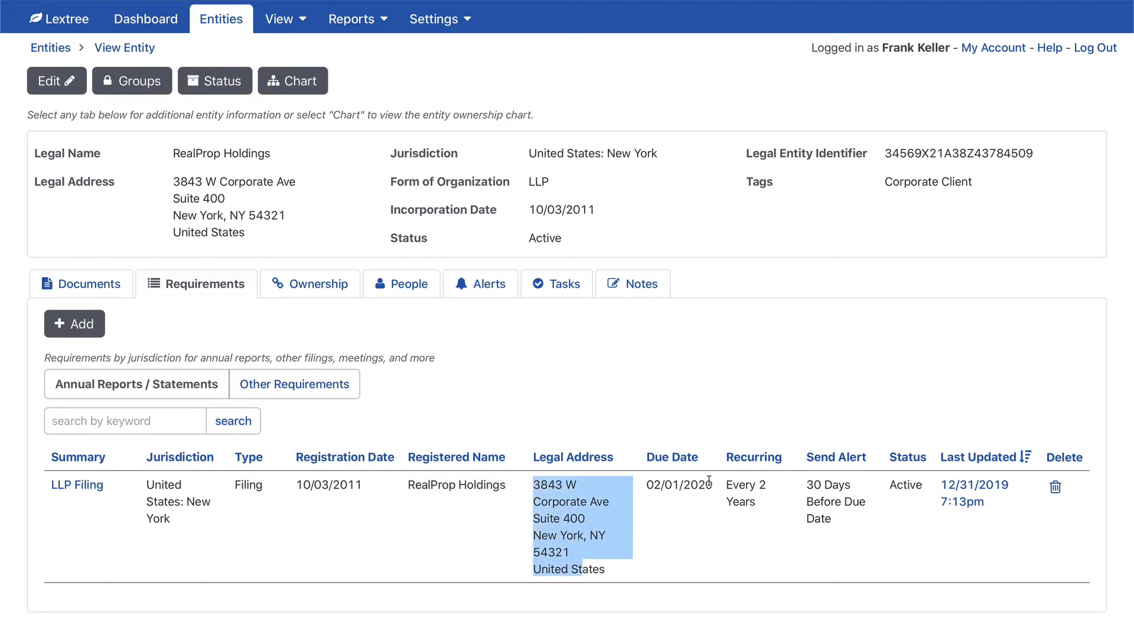
{"action": "left_click_drag", "start_coordinate": [732, 480], "coordinate": [859, 523]}
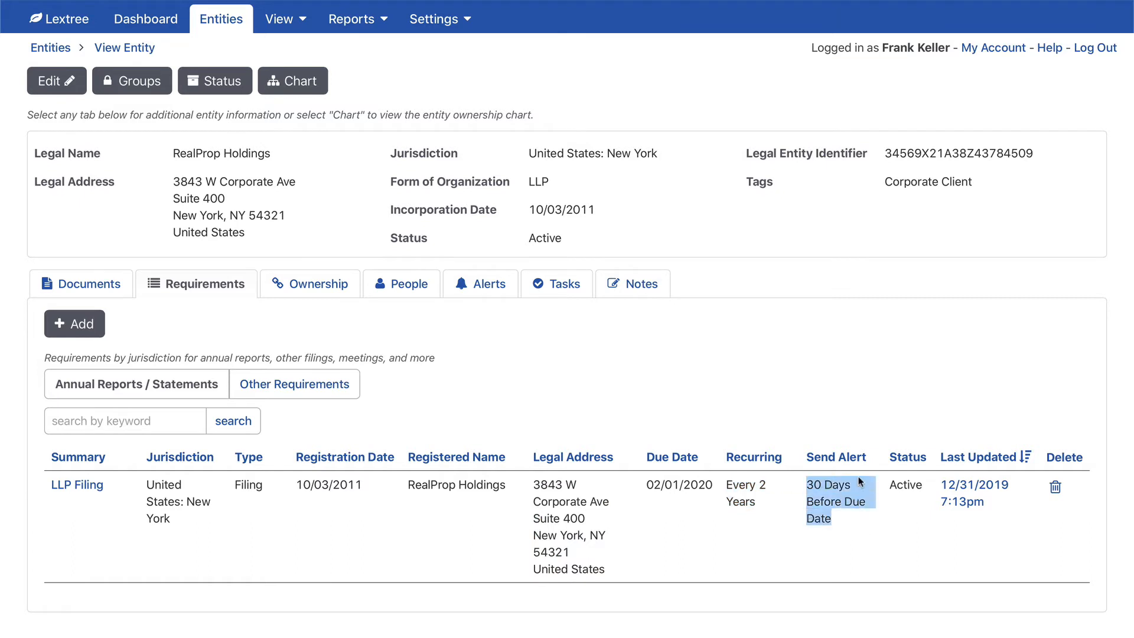
{"action": "left_click", "coordinate": [899, 479]}
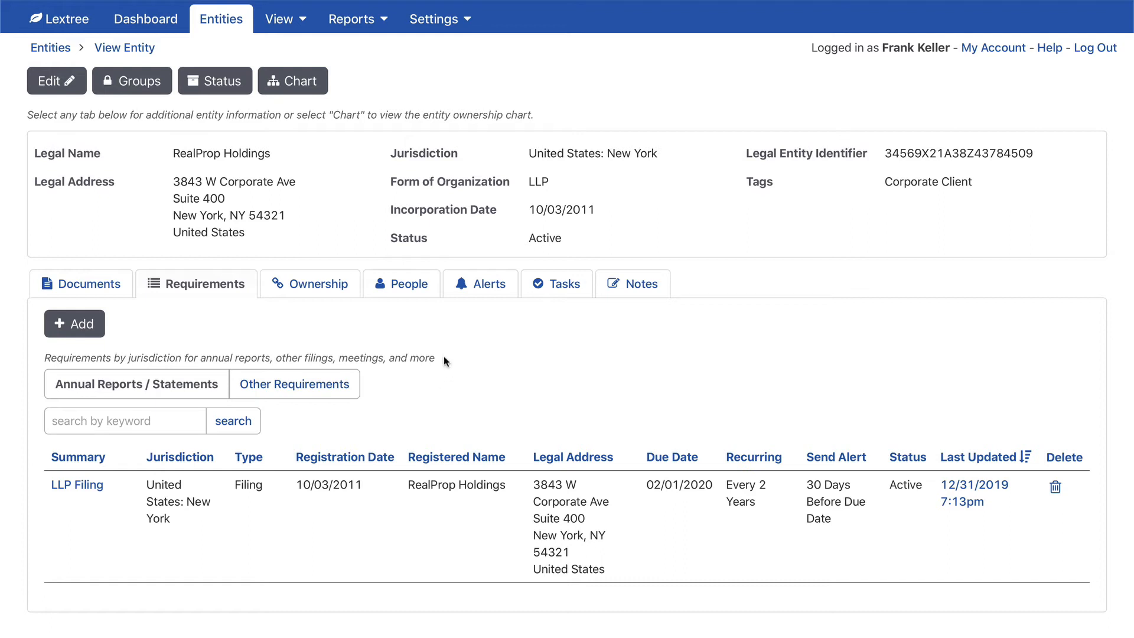
- View the ownership records of RealProp Holdings and examine its parents and subsidiaries
{"action": "left_click", "coordinate": [319, 283]}
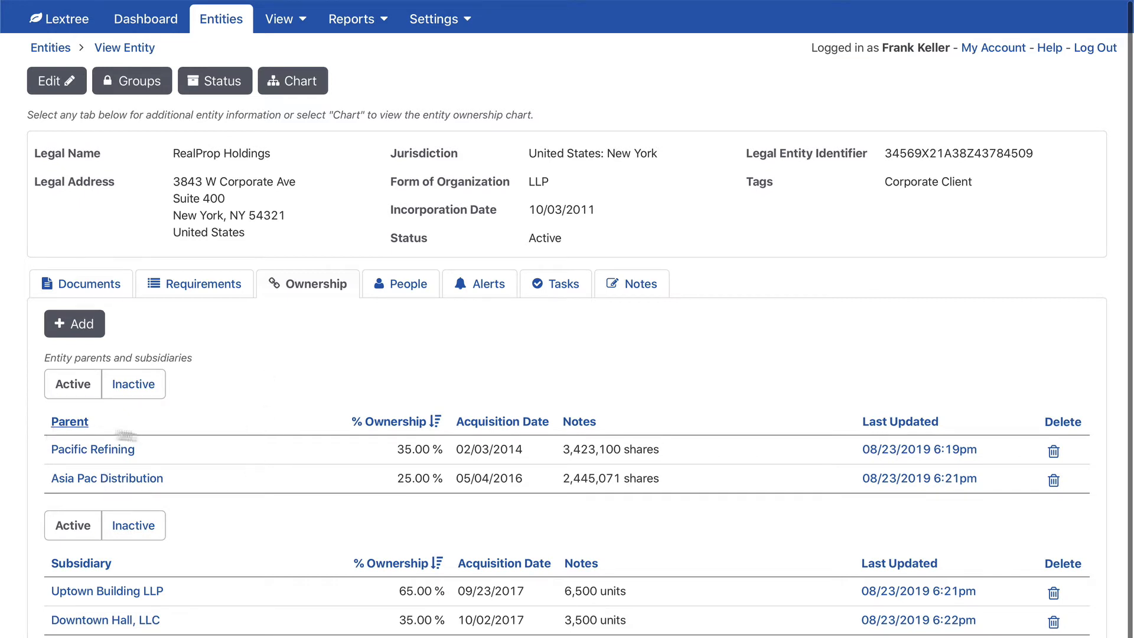
{"action": "left_click_drag", "start_coordinate": [172, 153], "coordinate": [272, 153]}
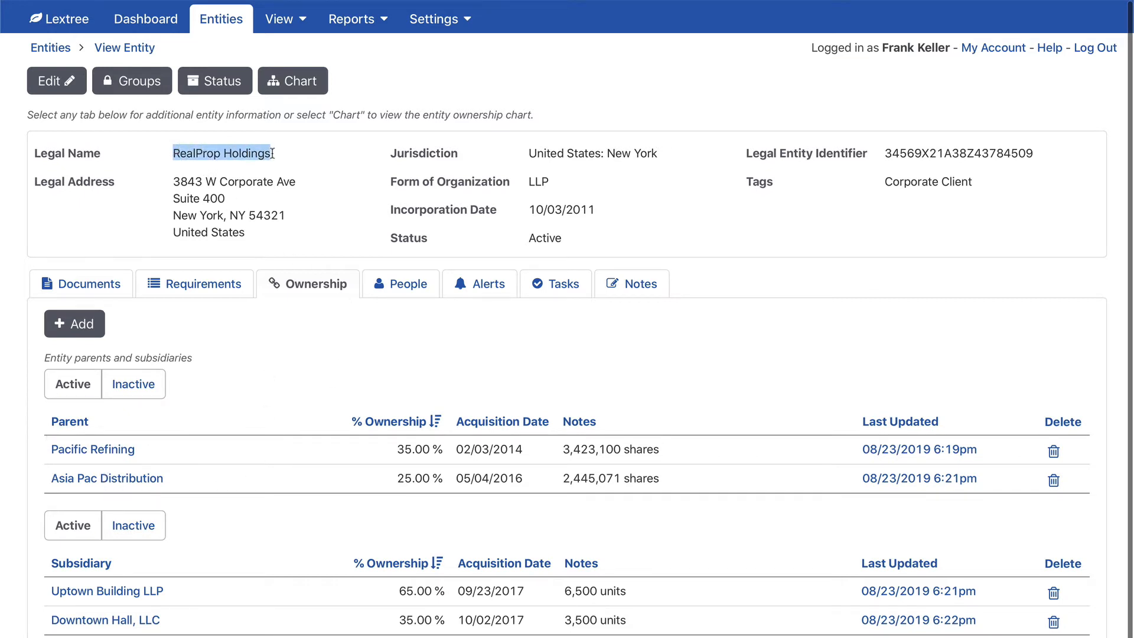
{"action": "left_click", "coordinate": [286, 357]}
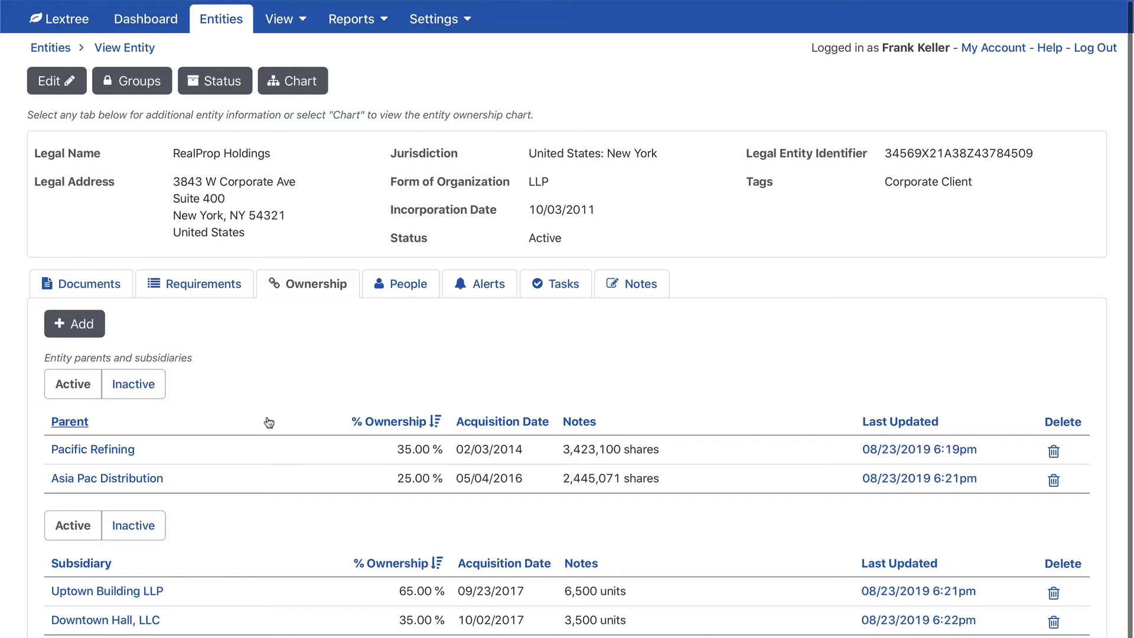
- Start a new ownership record for RealProp Holdings and keep its type as Parent
{"action": "left_click", "coordinate": [84, 329]}
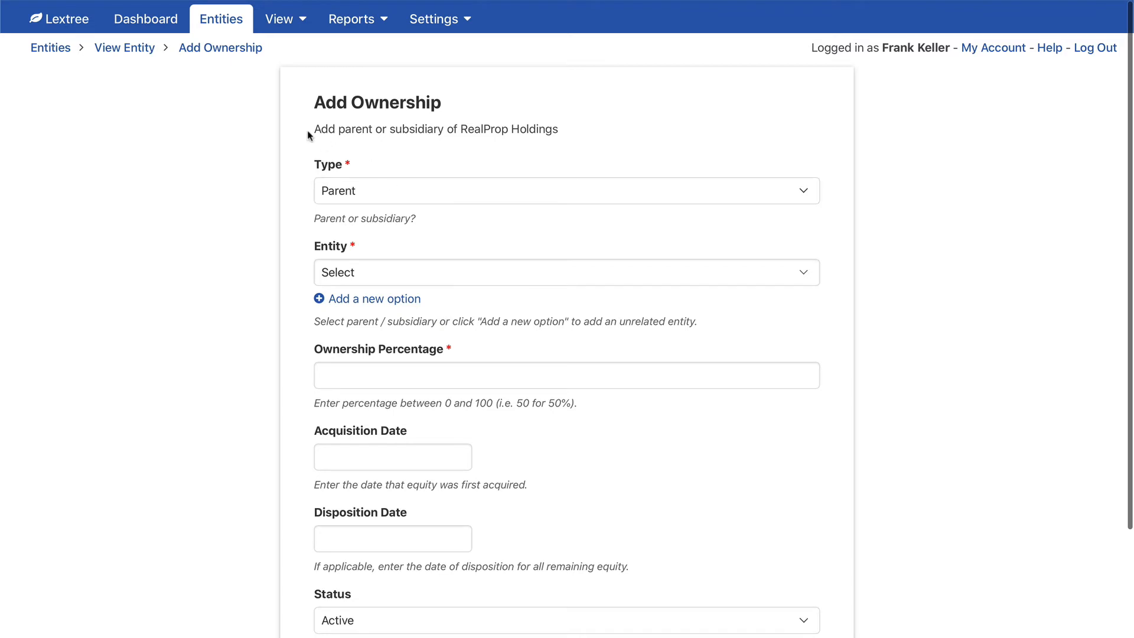
{"action": "left_click_drag", "start_coordinate": [312, 131], "coordinate": [556, 133]}
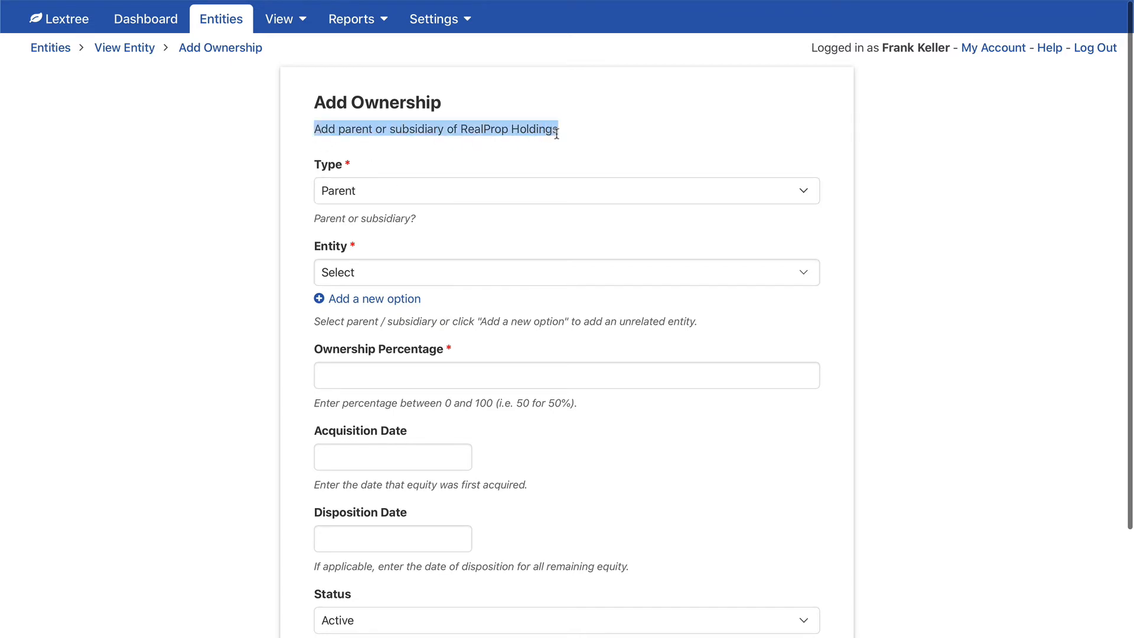
{"action": "left_click", "coordinate": [477, 231]}
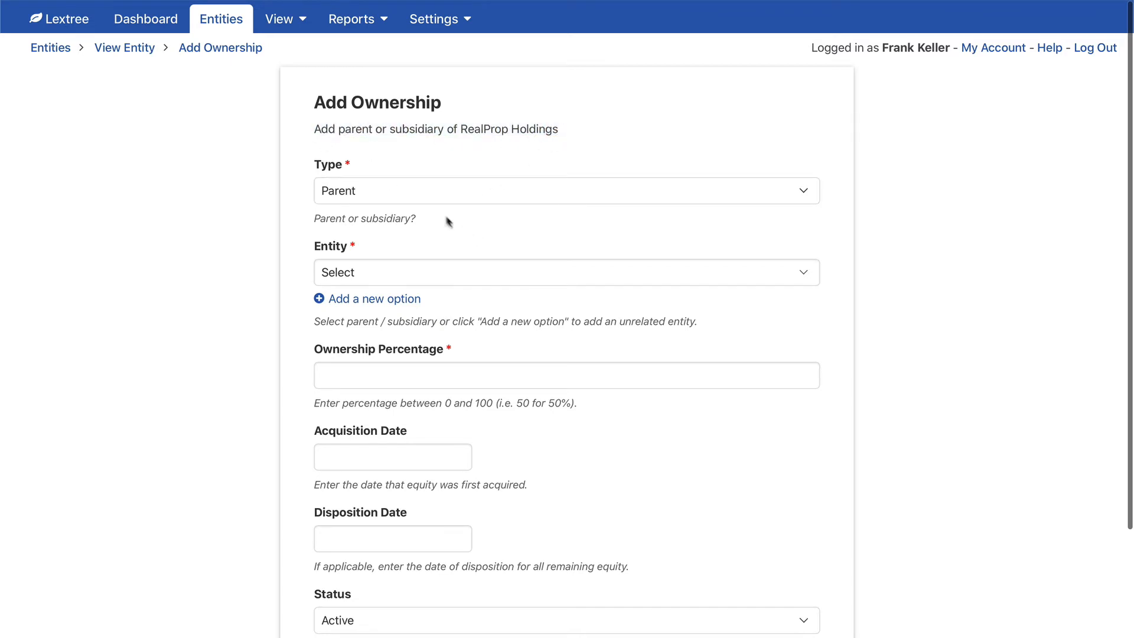
{"action": "left_click", "coordinate": [436, 190]}
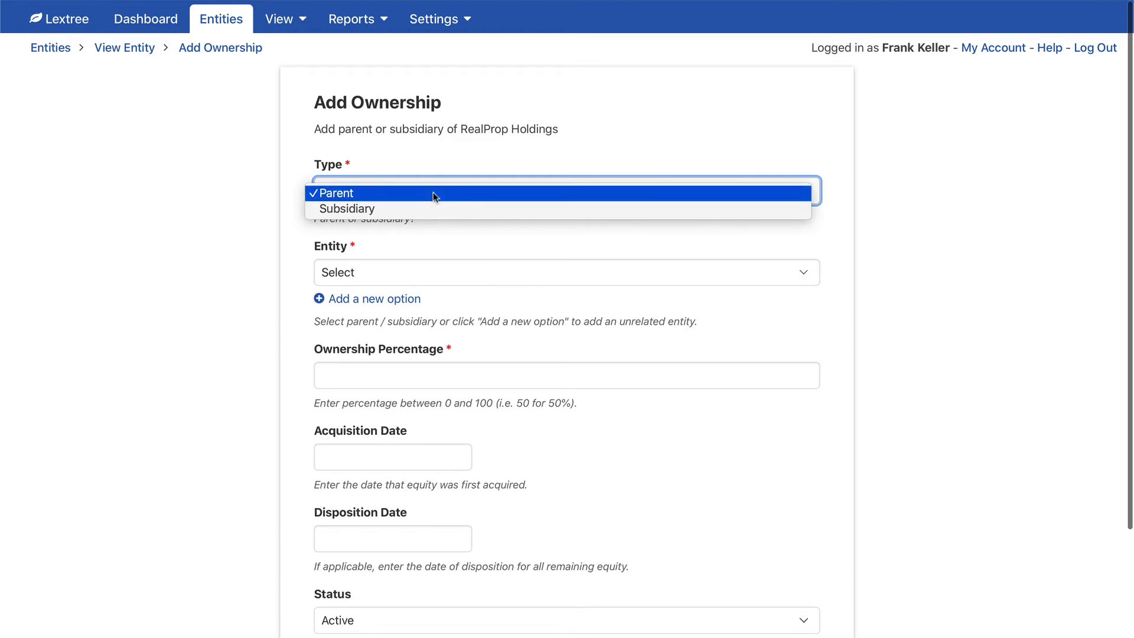
{"action": "left_click", "coordinate": [434, 193]}
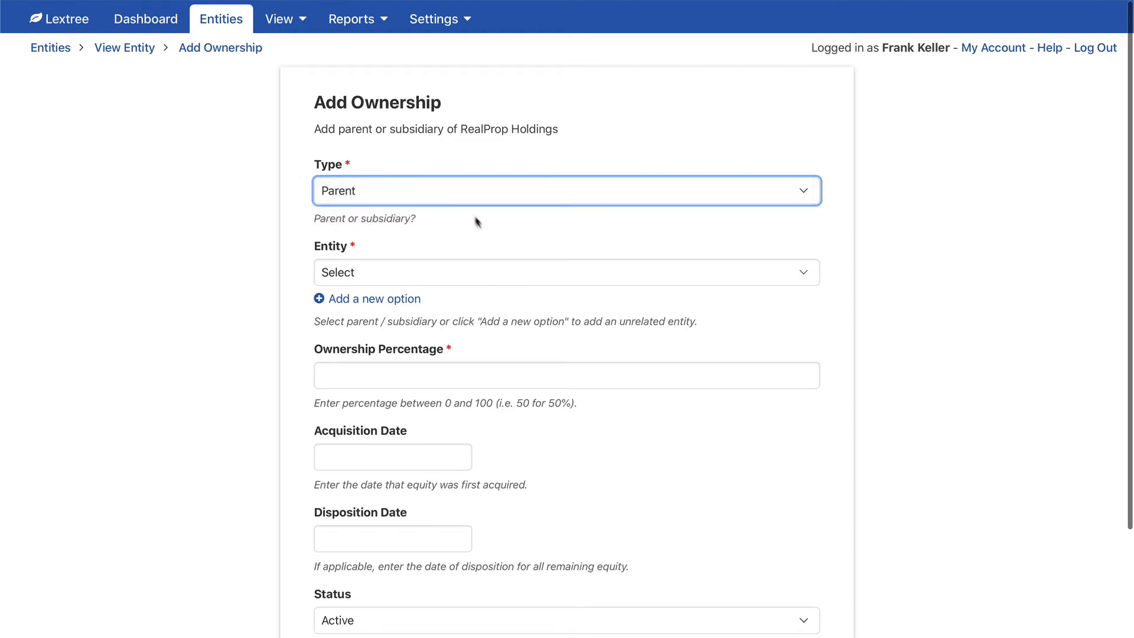
- Browse the entities available for selection as the parent of RealProp Holdings, then close the list without choosing one
{"action": "left_click", "coordinate": [424, 272]}
{"action": "scroll", "coordinate": [423, 408], "scroll_direction": "down", "scroll_amount": 1}
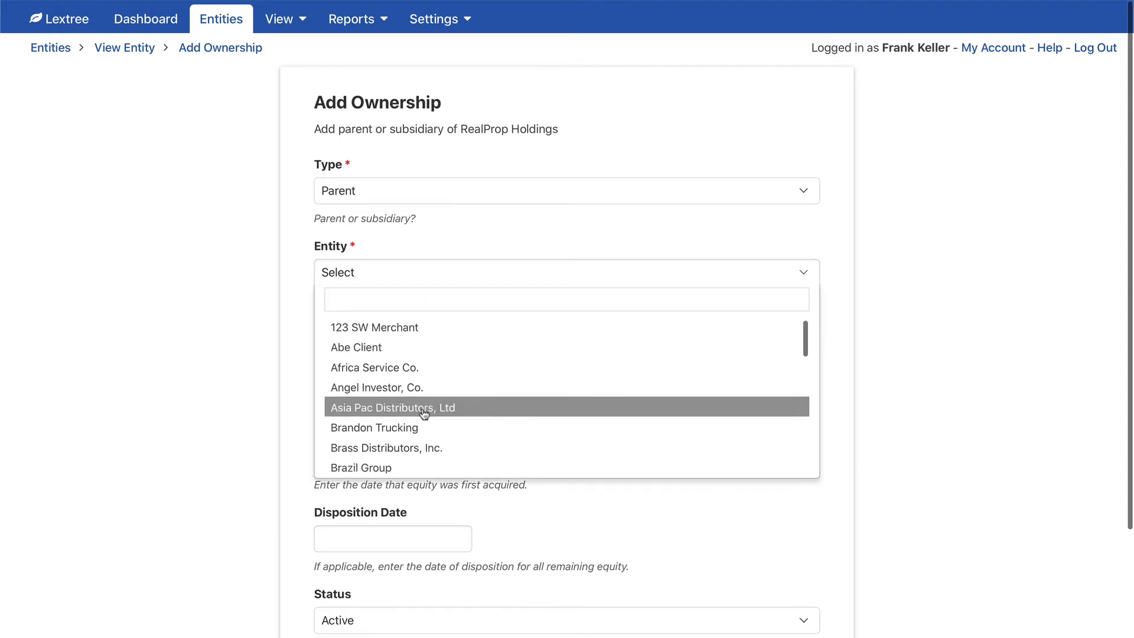
{"action": "scroll", "coordinate": [424, 413], "scroll_direction": "down", "scroll_amount": 6}
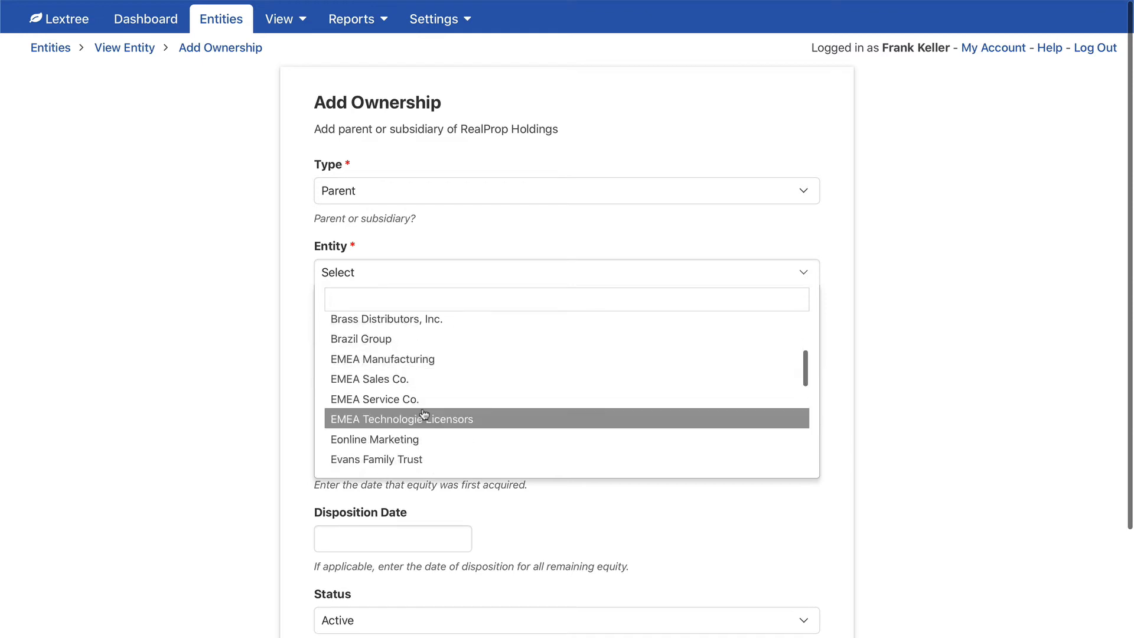
{"action": "scroll", "coordinate": [423, 413], "scroll_direction": "down", "scroll_amount": 5}
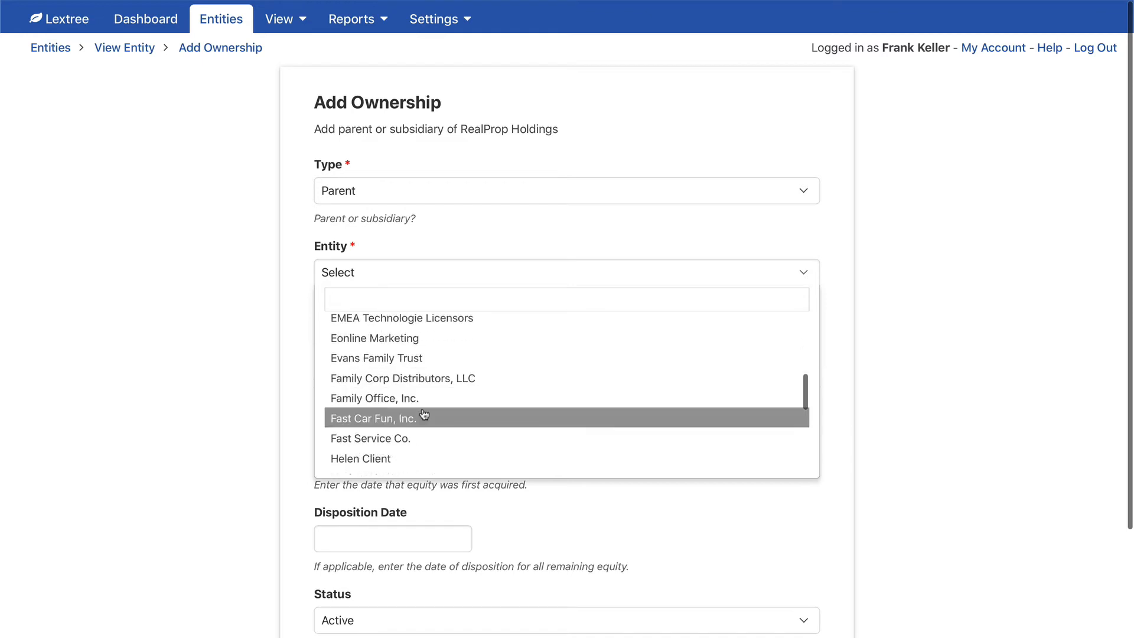
{"action": "scroll", "coordinate": [423, 415], "scroll_direction": "down", "scroll_amount": 3}
{"action": "scroll", "coordinate": [449, 378], "scroll_direction": "down", "scroll_amount": 2}
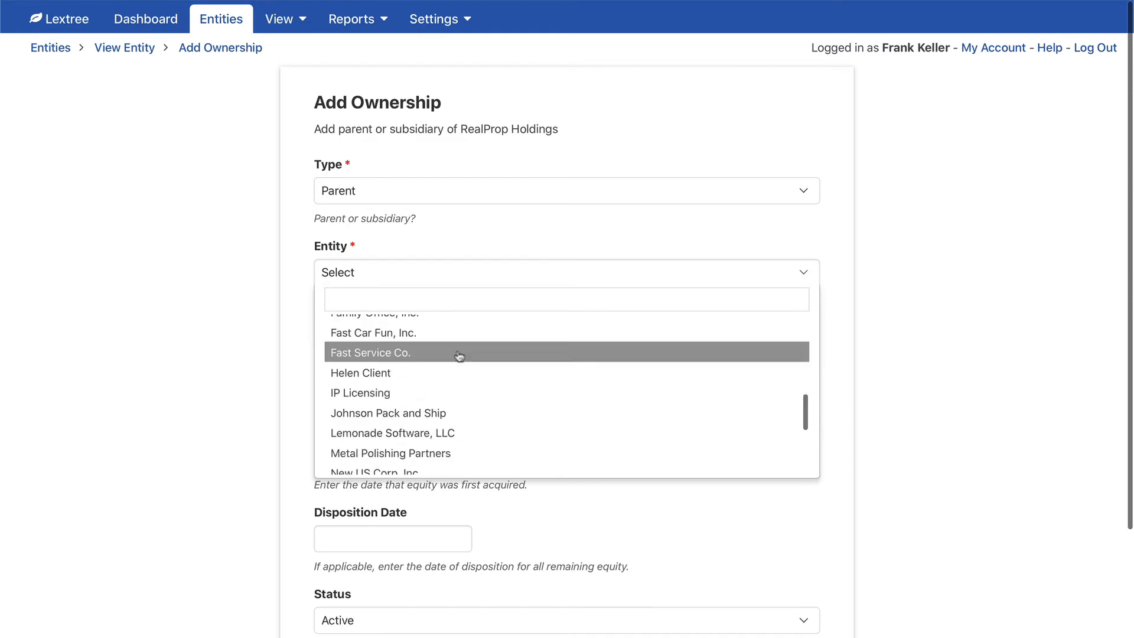
{"action": "scroll", "coordinate": [400, 429], "scroll_direction": "down", "scroll_amount": 2}
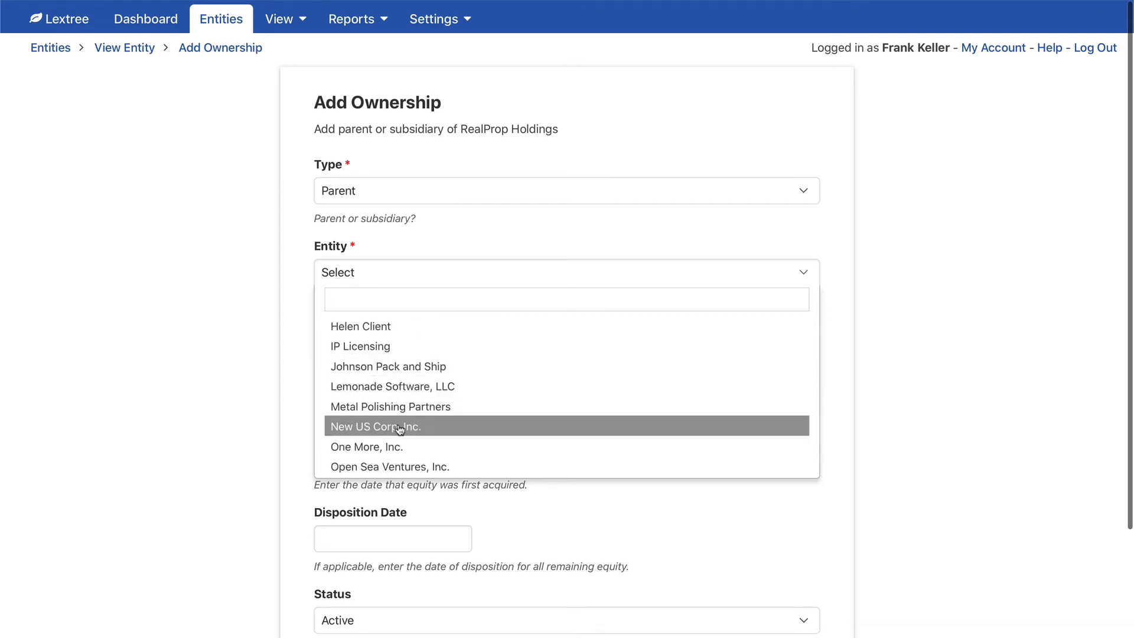
{"action": "scroll", "coordinate": [399, 429], "scroll_direction": "down", "scroll_amount": 3}
{"action": "left_click", "coordinate": [426, 248]}
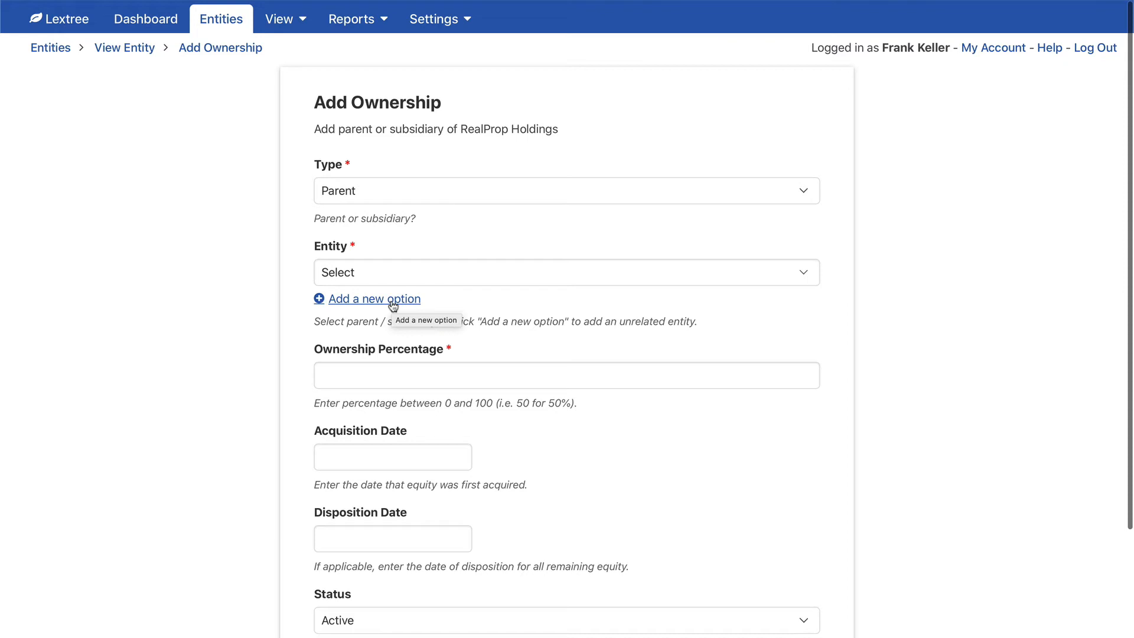
- Find entities matching "fa" and choose Family Office, Inc. as the parent entity of RealProp Holdings
{"action": "left_click", "coordinate": [413, 272]}
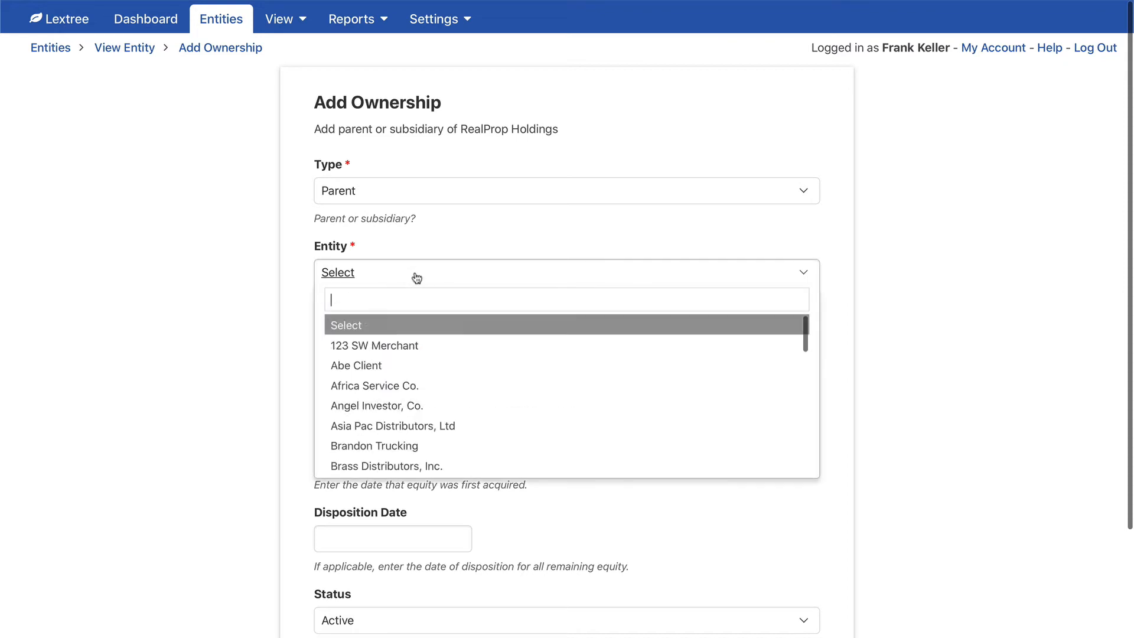
{"action": "scroll", "coordinate": [414, 412], "scroll_direction": "down", "scroll_amount": 2}
{"action": "type", "text": "fa"}
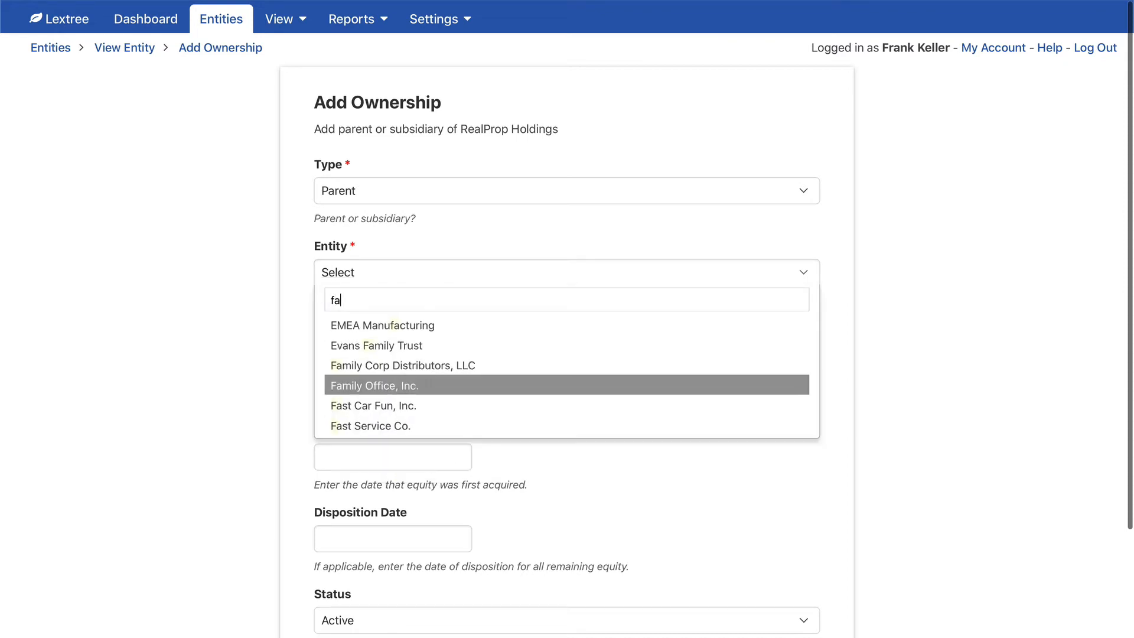
{"action": "left_click", "coordinate": [413, 385]}
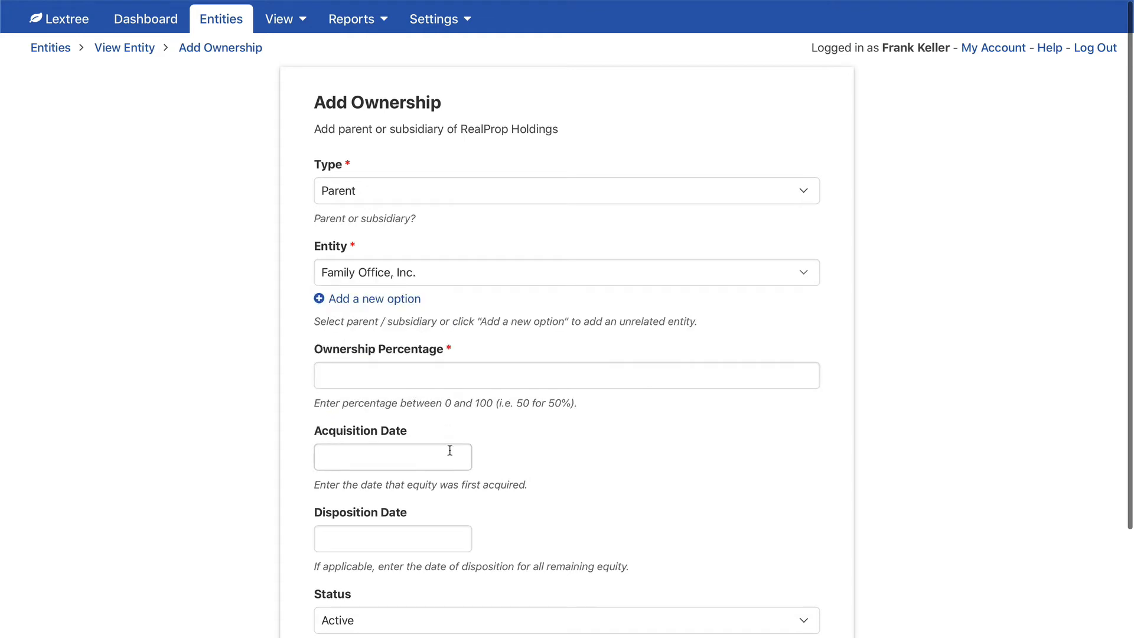
- Set the parent's ownership percentage to 5.25 and its acquisition date to 12/02/2019
{"action": "left_click", "coordinate": [415, 375]}
{"action": "type", "text": "5"}
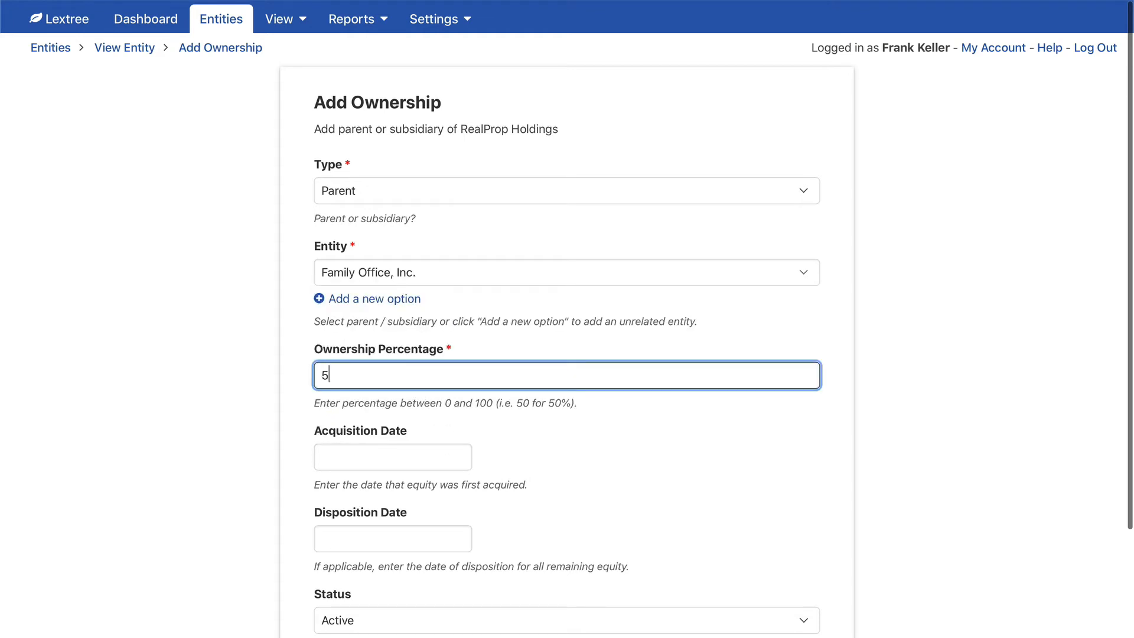
{"action": "type", "text": ".25"}
{"action": "left_click", "coordinate": [420, 459]}
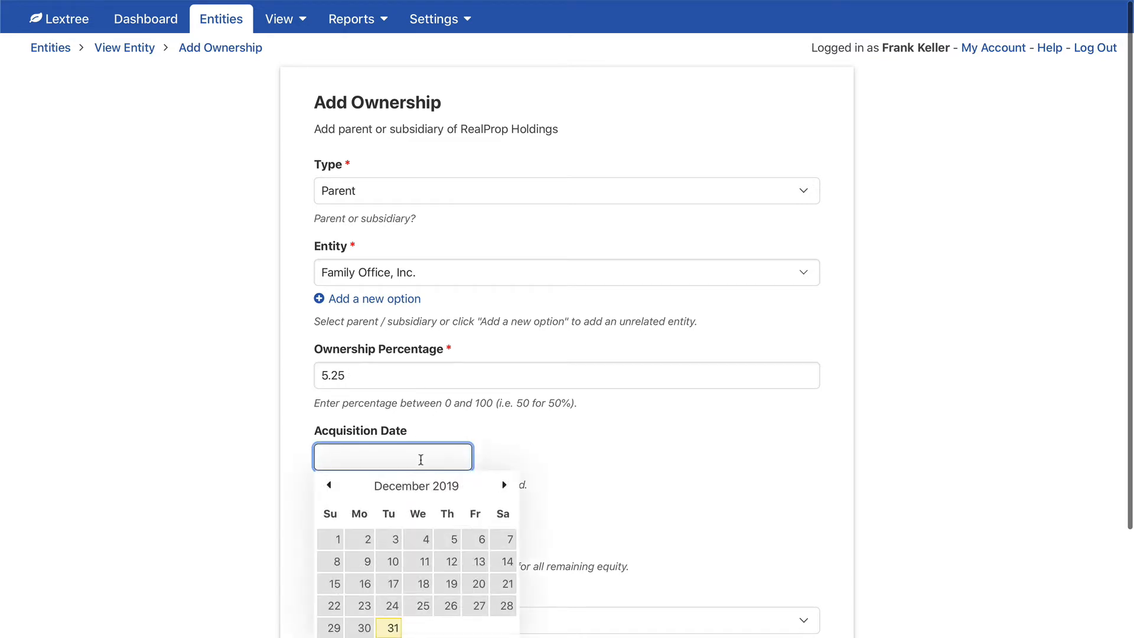
{"action": "left_click", "coordinate": [365, 539]}
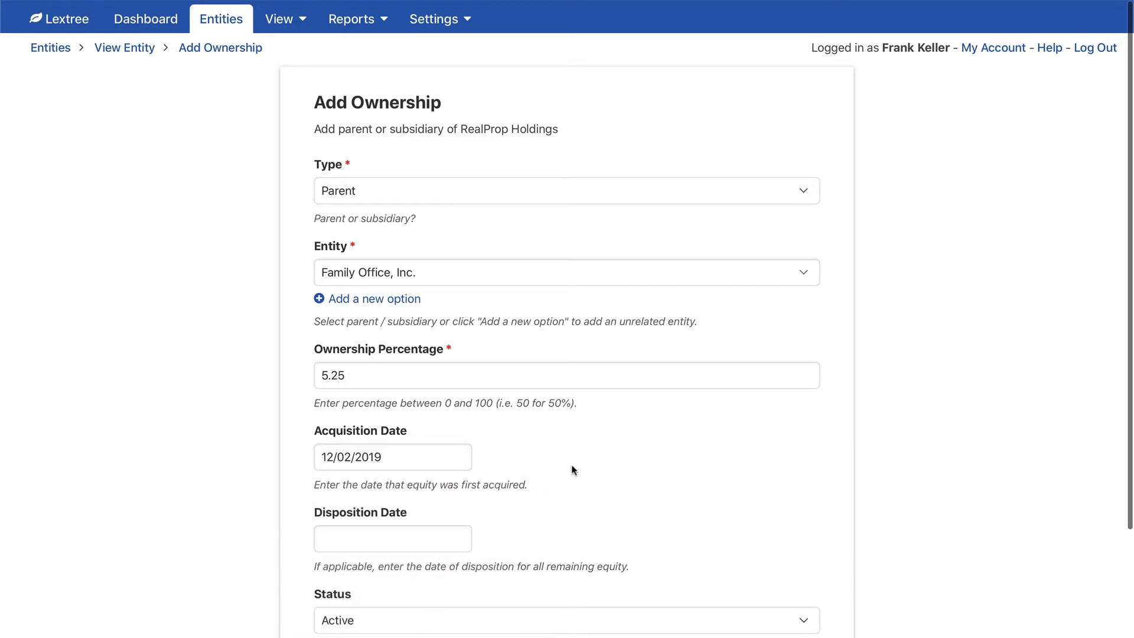
- Open the status choices for the new ownership record
{"action": "scroll", "coordinate": [572, 466], "scroll_direction": "down", "scroll_amount": 2}
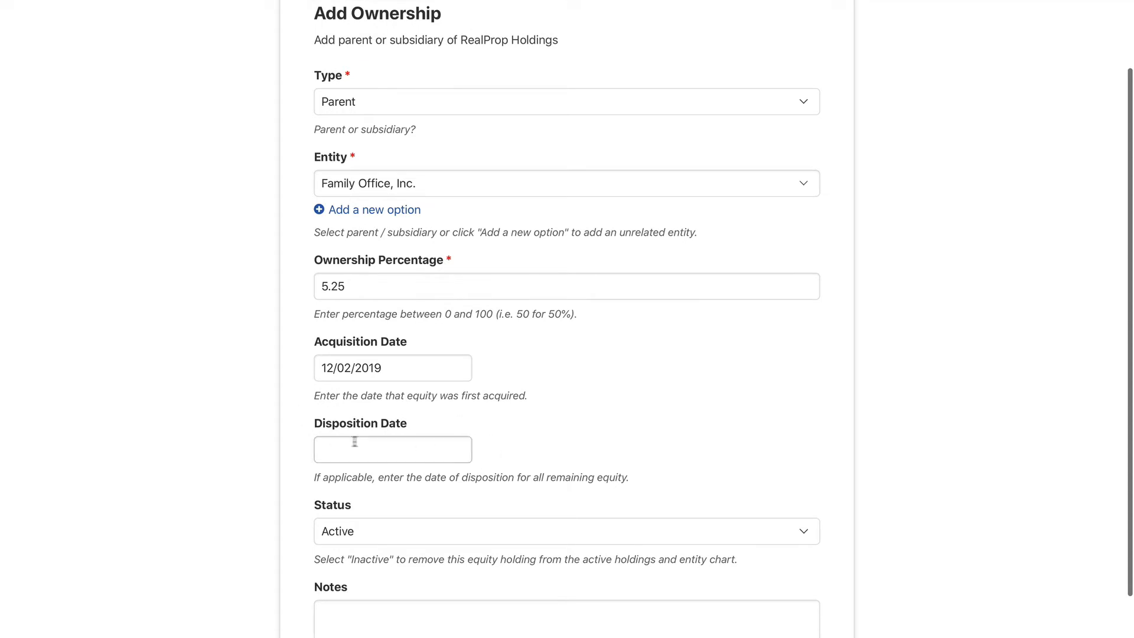
{"action": "left_click", "coordinate": [515, 519]}
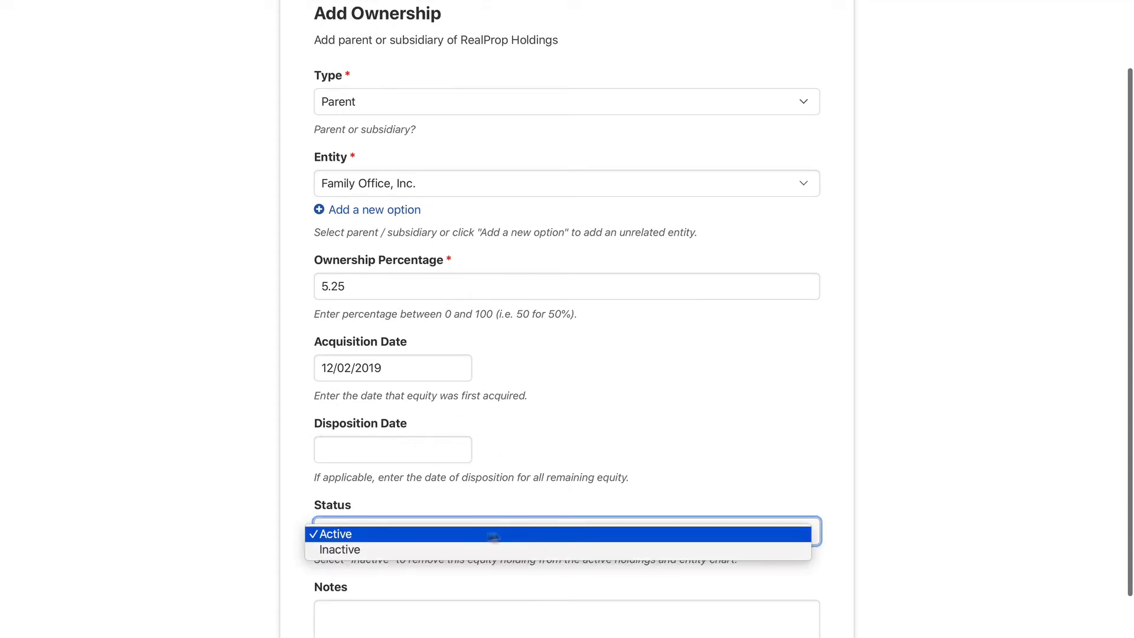
- Submit the Family Office, Inc. parent ownership with status Active and open the RealProp Holdings ownership chart
{"action": "left_click", "coordinate": [582, 456]}
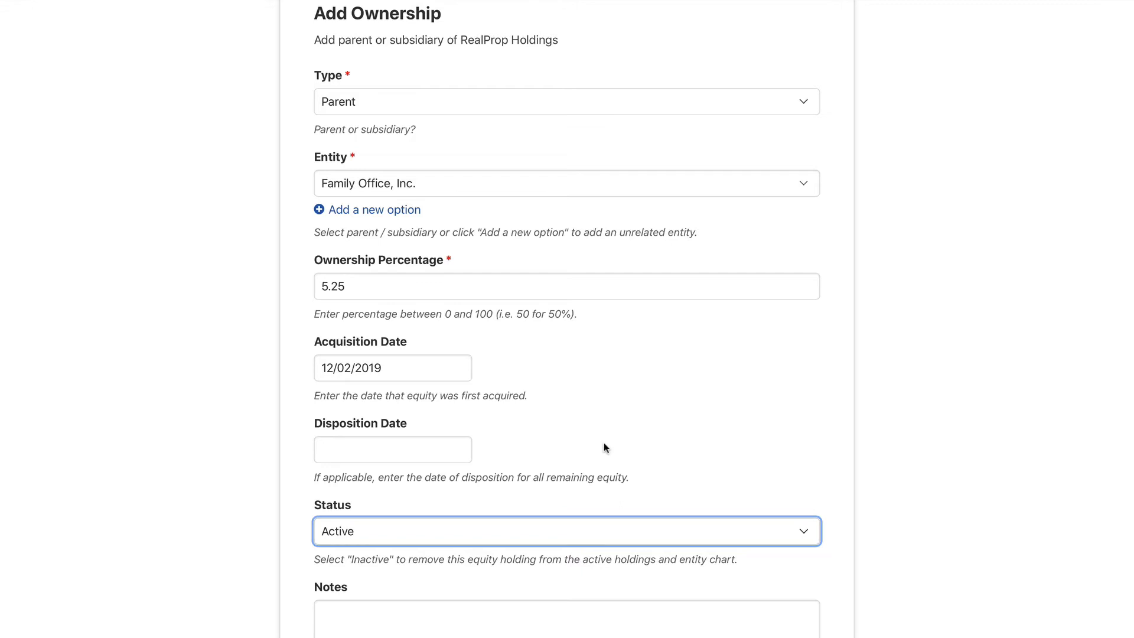
{"action": "left_click", "coordinate": [604, 443]}
{"action": "scroll", "coordinate": [607, 445], "scroll_direction": "down", "scroll_amount": 3}
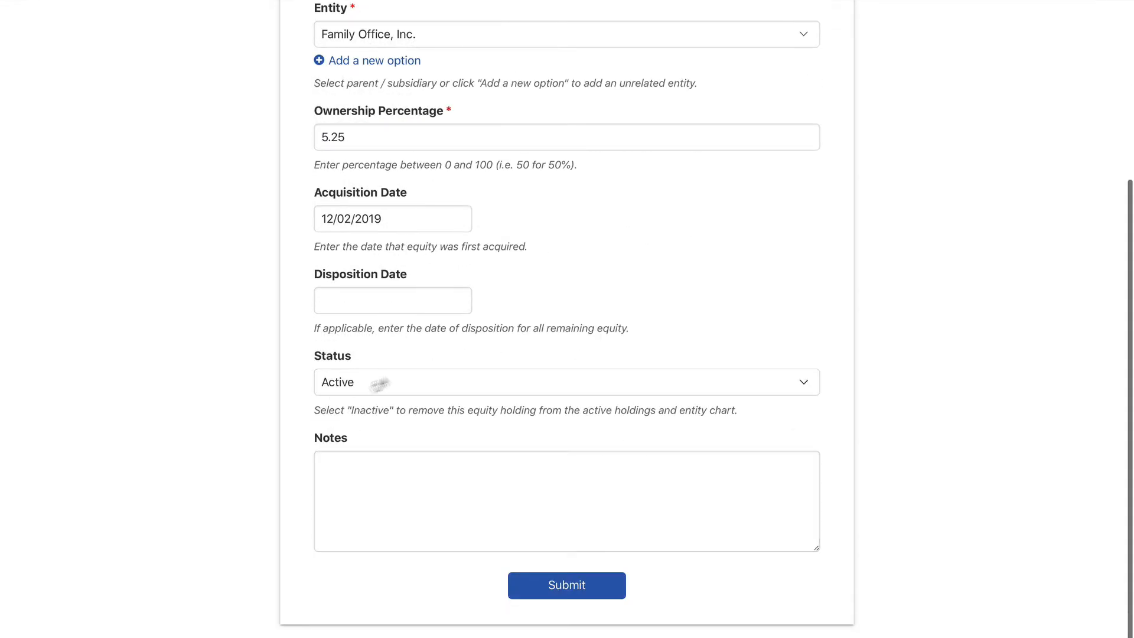
{"action": "left_click", "coordinate": [524, 590]}
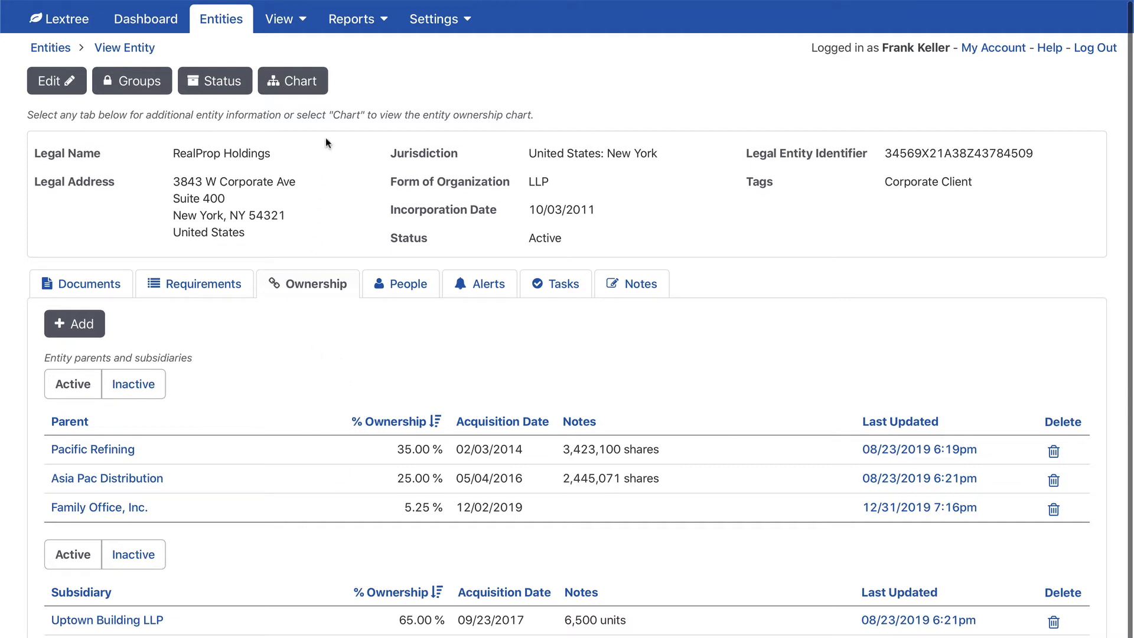
{"action": "left_click", "coordinate": [300, 88]}
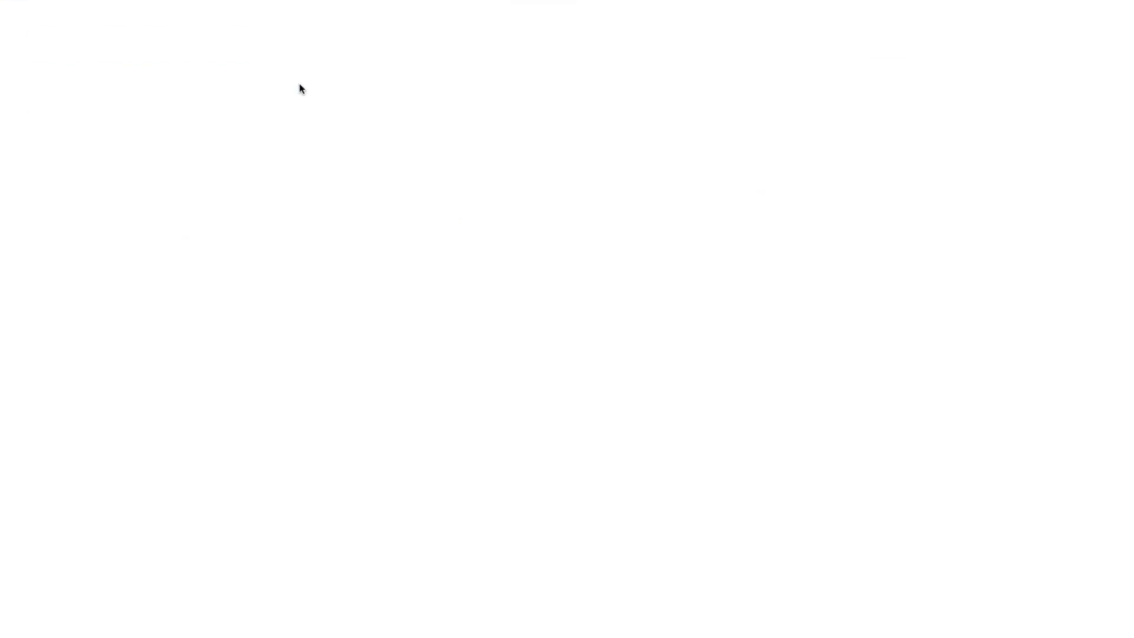
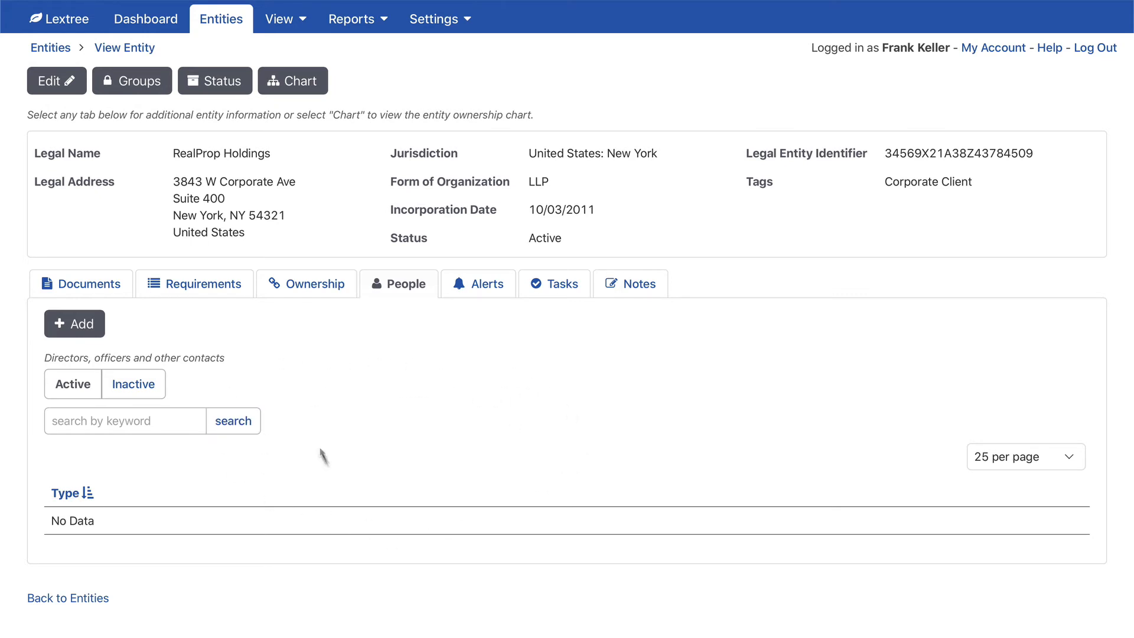
- Start a new person record for RealProp Holdings and select the existing contact's name
{"action": "left_click", "coordinate": [68, 324]}
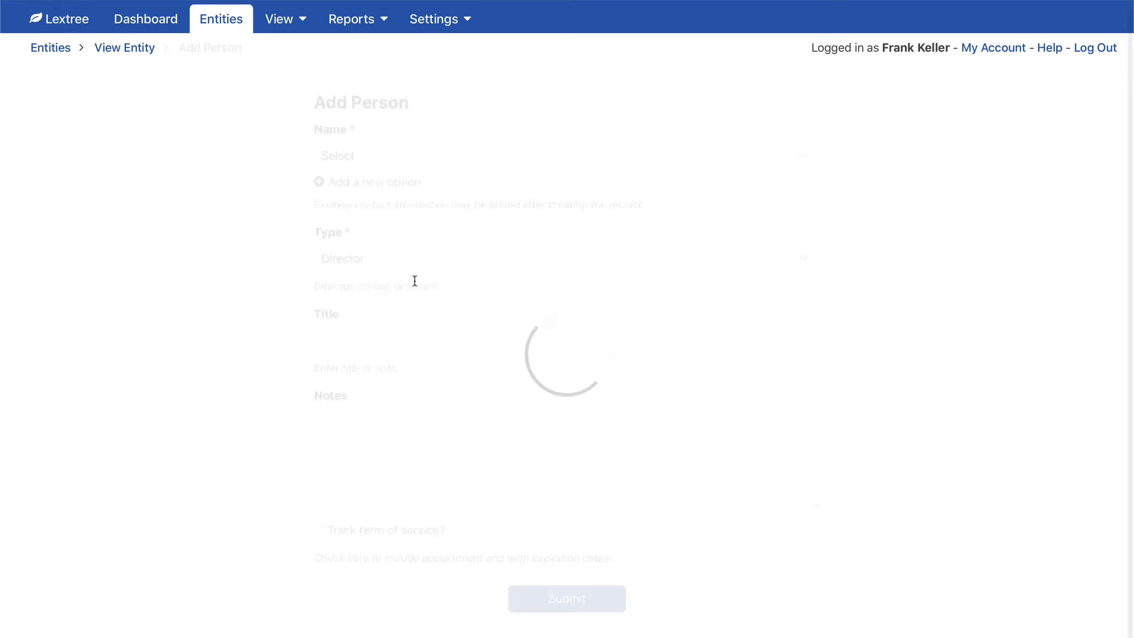
{"action": "left_click", "coordinate": [380, 157]}
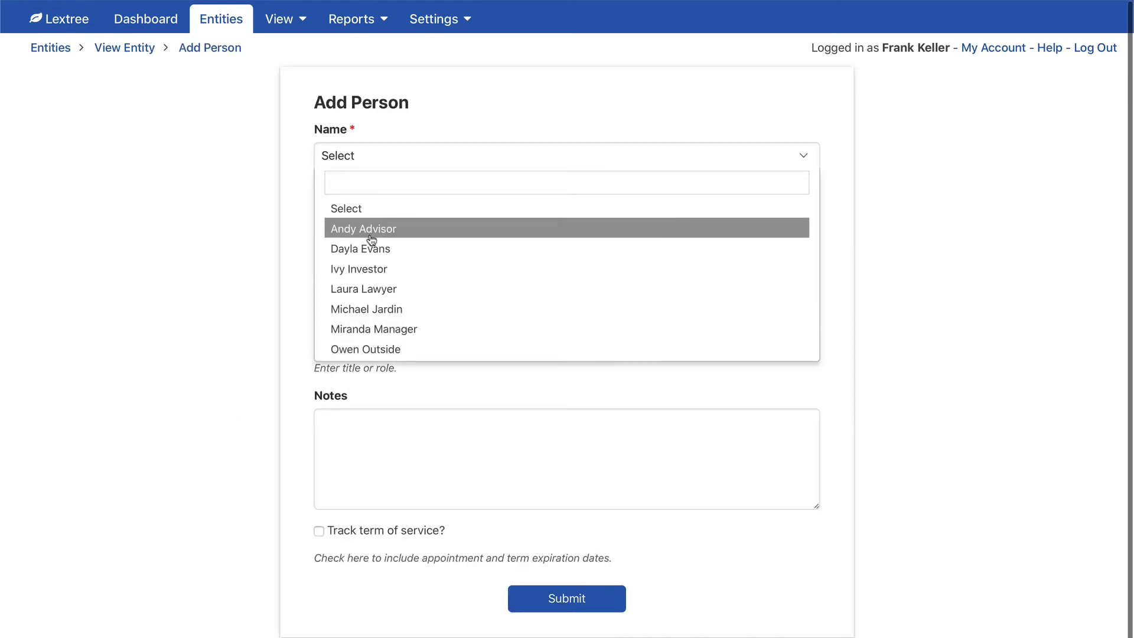
{"action": "scroll", "coordinate": [382, 279], "scroll_direction": "down", "scroll_amount": 1}
{"action": "scroll", "coordinate": [381, 277], "scroll_direction": "down", "scroll_amount": 1}
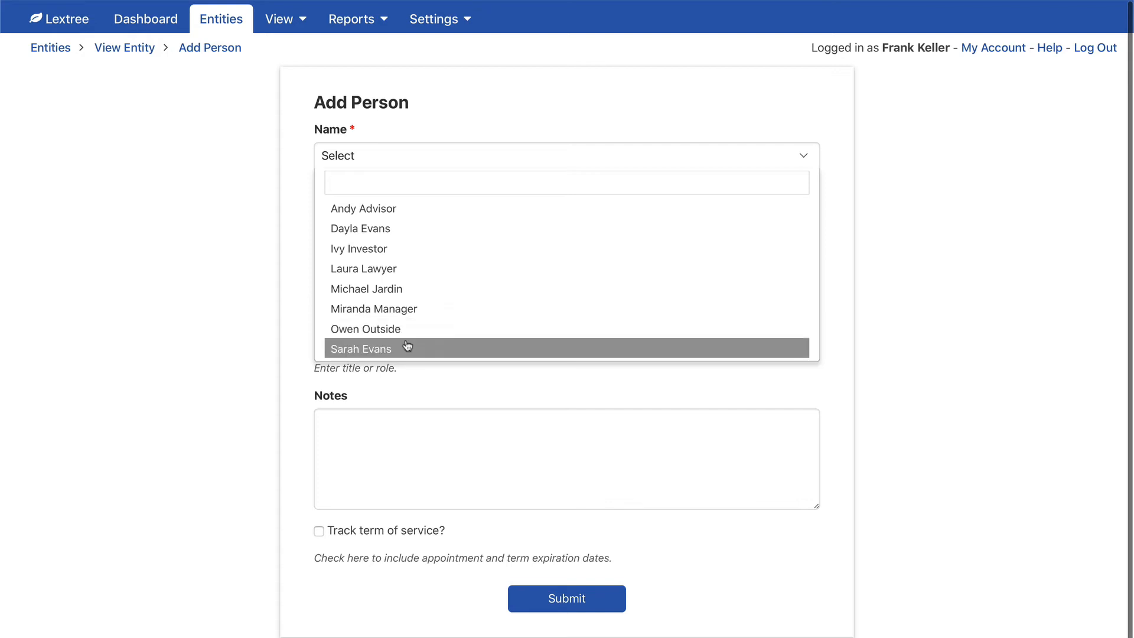
{"action": "left_click", "coordinate": [386, 290]}
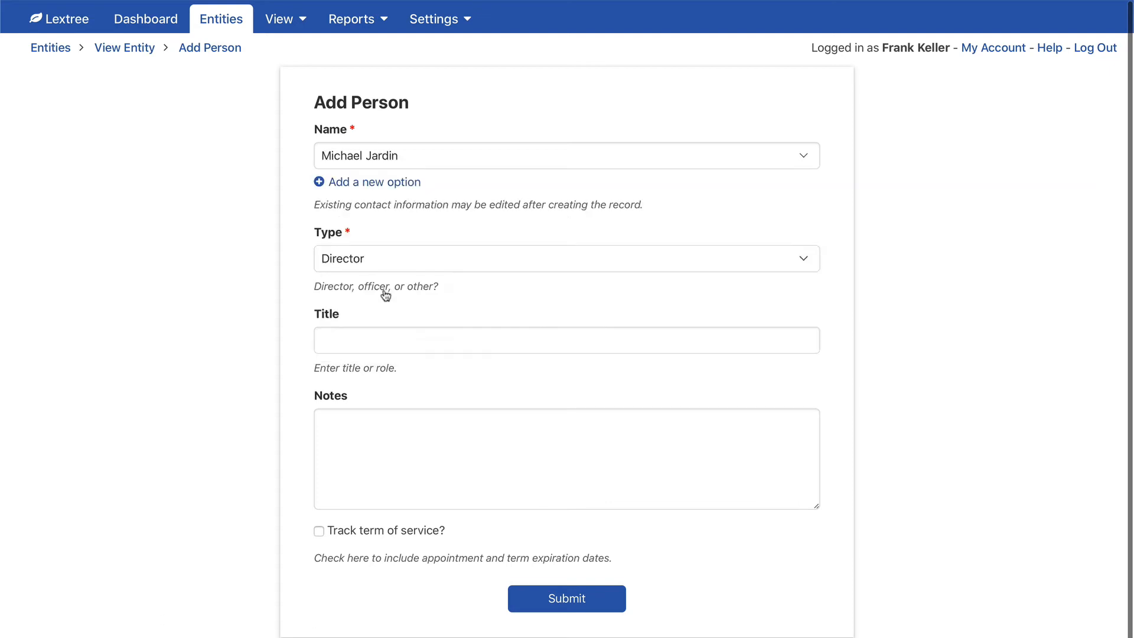
- Keep the person's type as Director and enter the title Chair
{"action": "left_click", "coordinate": [410, 260]}
{"action": "left_click", "coordinate": [409, 255]}
{"action": "left_click", "coordinate": [396, 337]}
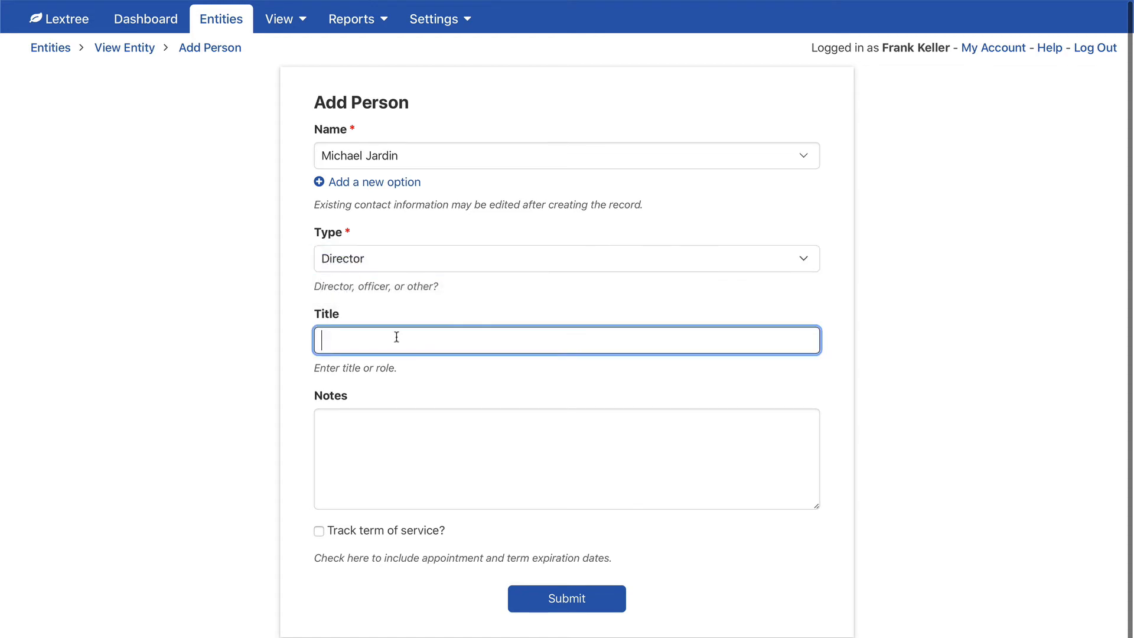
{"action": "type", "text": "Chair"}
- Enable term of service tracking for the director and set the appointment date to 6/1/2018
{"action": "scroll", "coordinate": [297, 508], "scroll_direction": "down", "scroll_amount": 1}
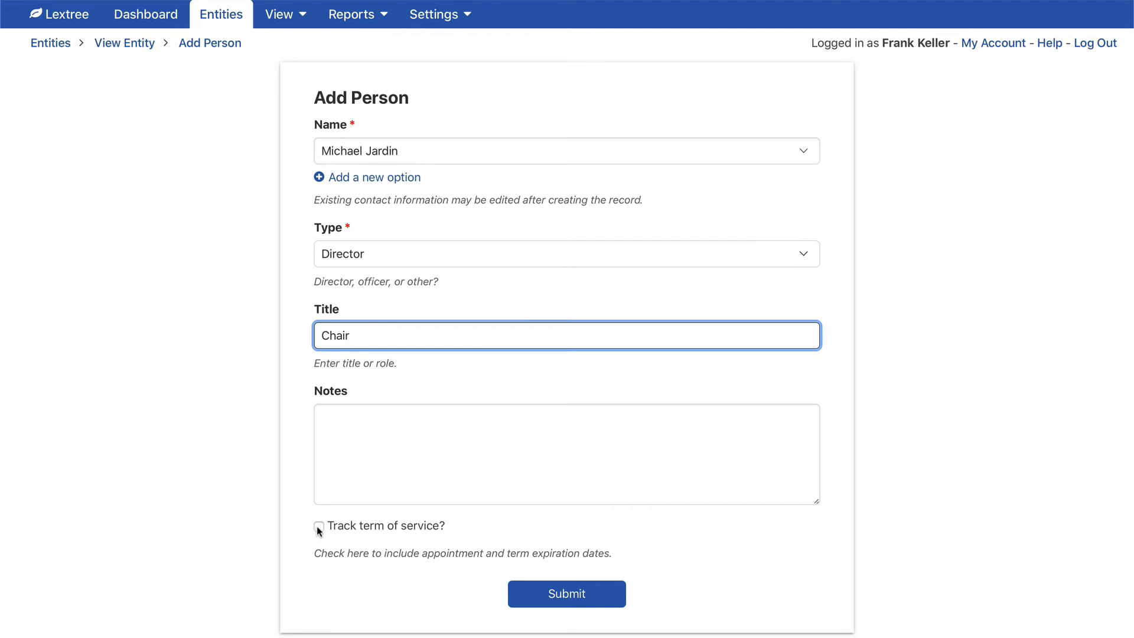
{"action": "left_click", "coordinate": [318, 527]}
{"action": "scroll", "coordinate": [400, 522], "scroll_direction": "down", "scroll_amount": 2}
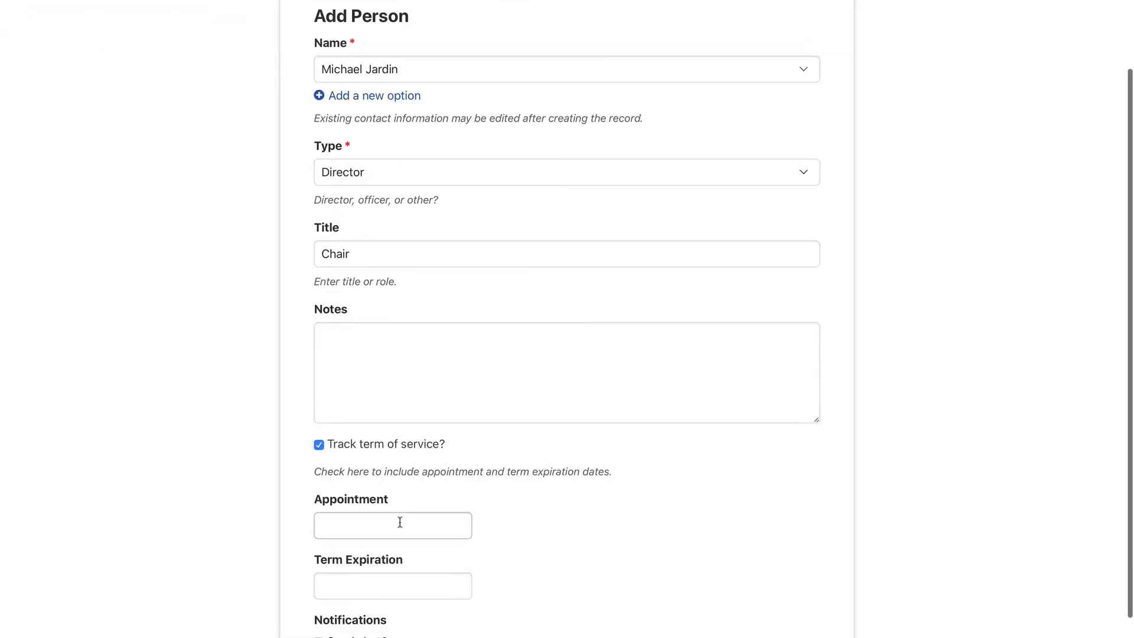
{"action": "left_click", "coordinate": [354, 528]}
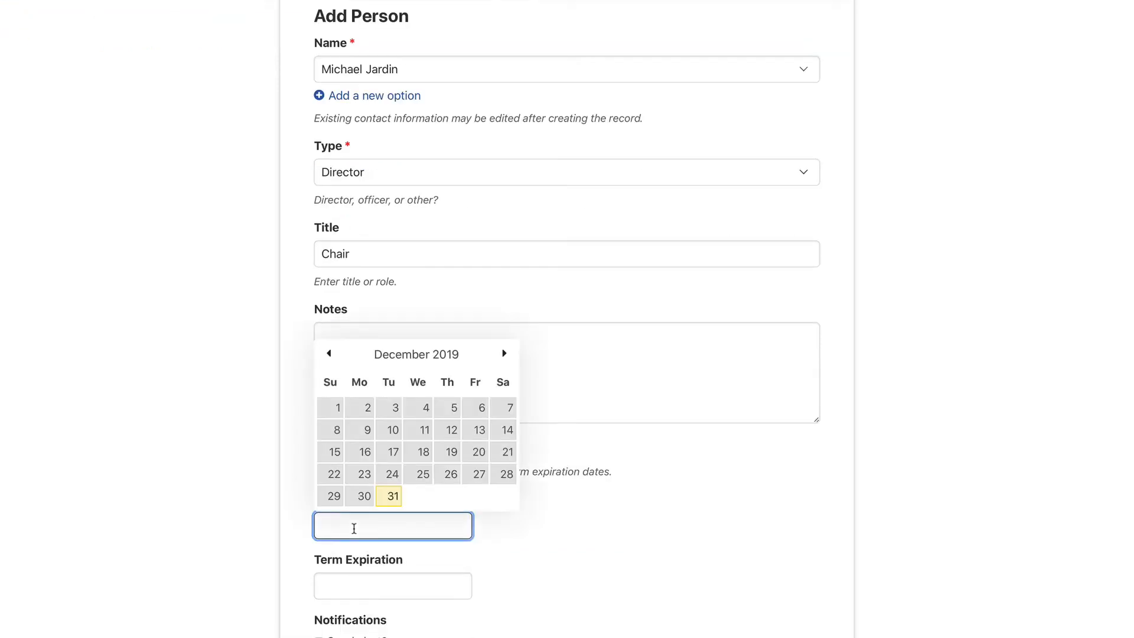
{"action": "type", "text": "6/1/2"}
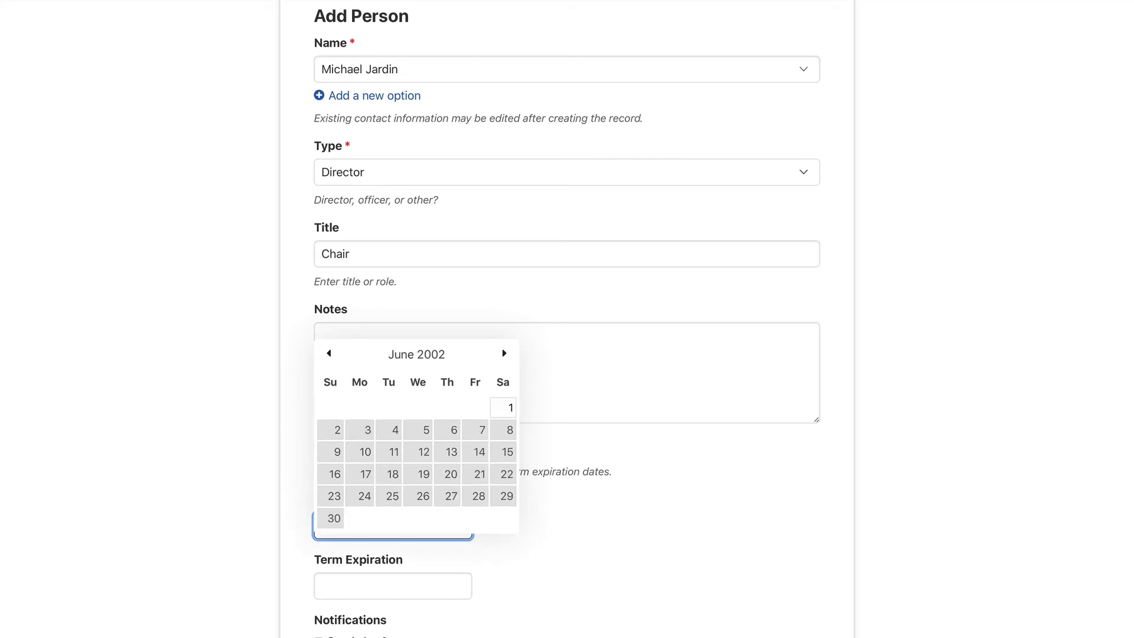
{"action": "type", "text": "029"}
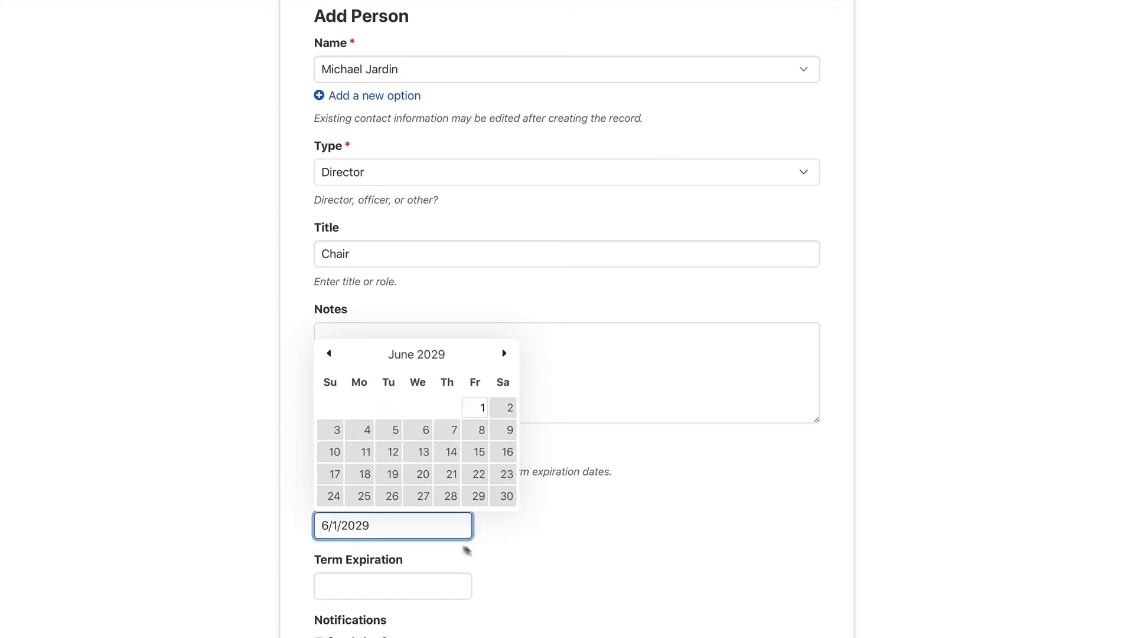
{"action": "key", "text": "BackSpace"}
{"action": "key", "text": "BackSpace"}
{"action": "type", "text": "18"}
{"action": "left_click", "coordinate": [656, 557]}
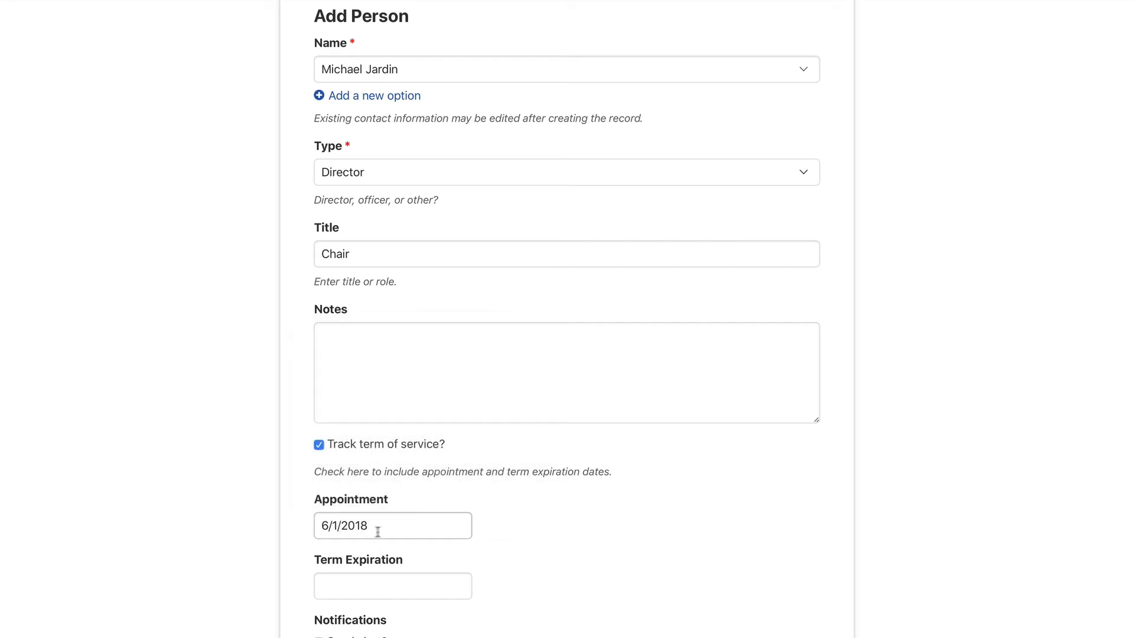
- Submit the director's record with the term expiration left blank and the alert off
{"action": "scroll", "coordinate": [434, 519], "scroll_direction": "down", "scroll_amount": 2}
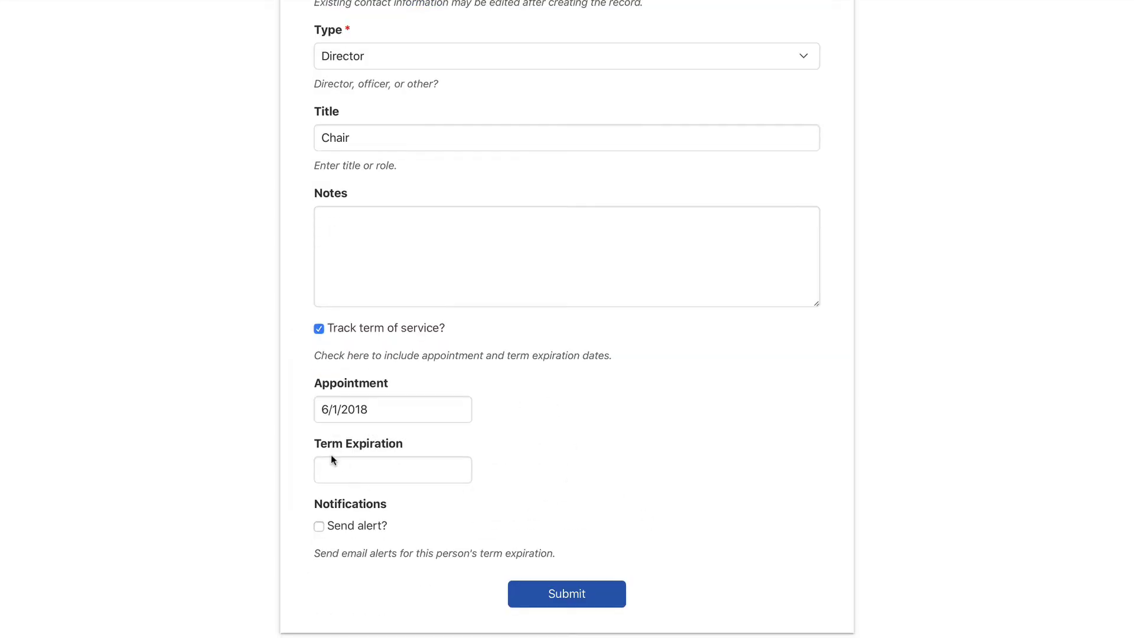
{"action": "left_click_drag", "start_coordinate": [318, 443], "coordinate": [441, 442]}
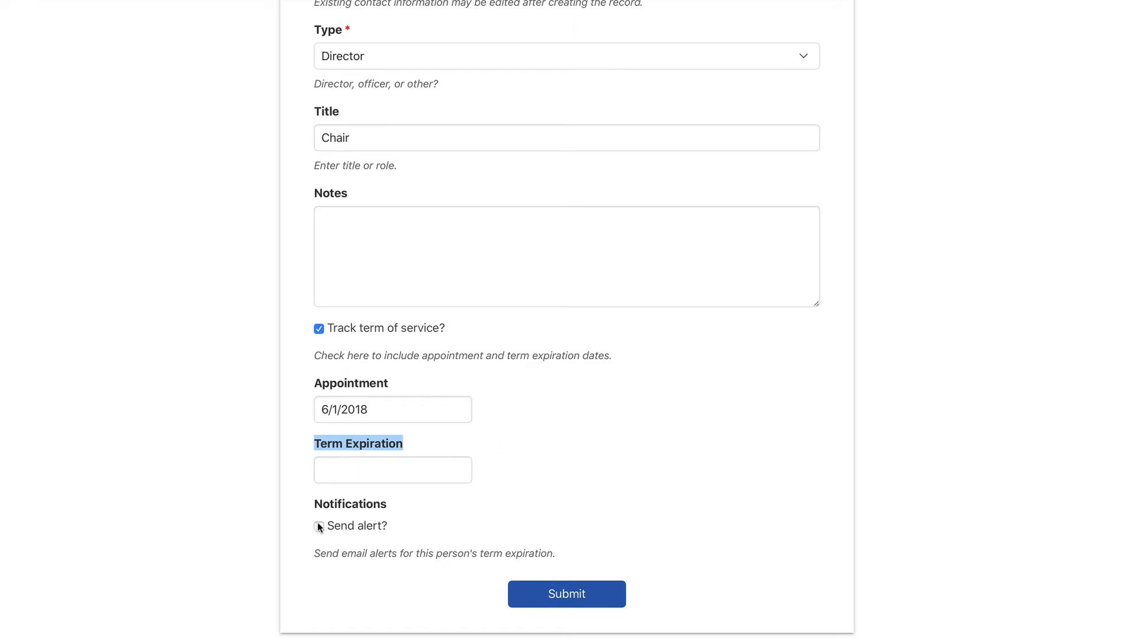
{"action": "left_click", "coordinate": [521, 447]}
{"action": "scroll", "coordinate": [522, 447], "scroll_direction": "up", "scroll_amount": 1}
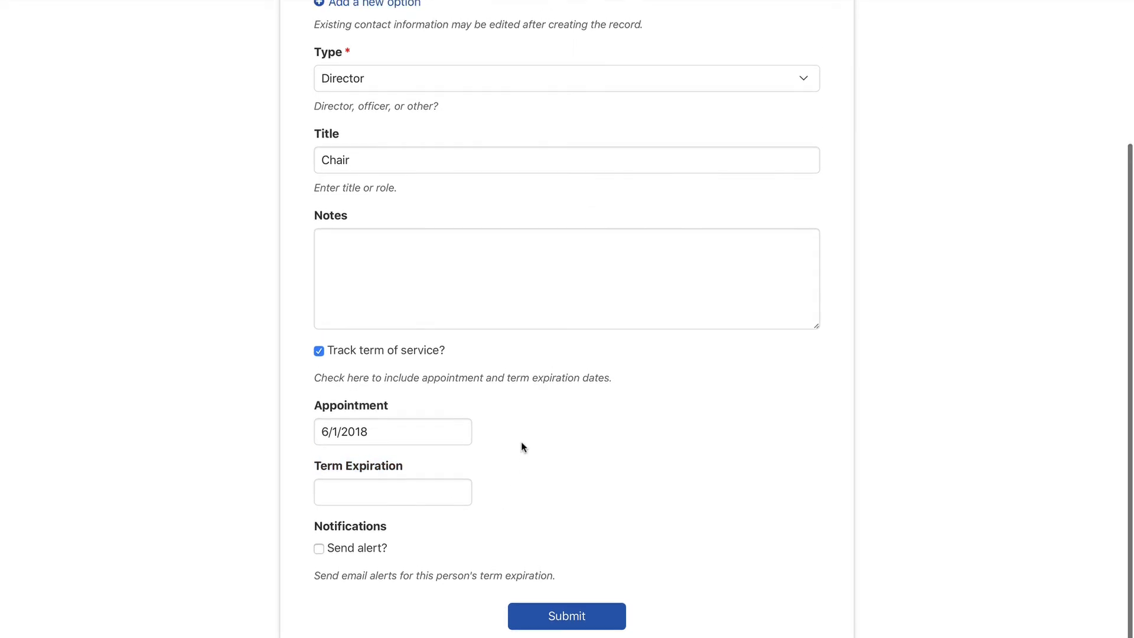
{"action": "scroll", "coordinate": [520, 447], "scroll_direction": "down", "scroll_amount": 1}
{"action": "left_click", "coordinate": [520, 593]}
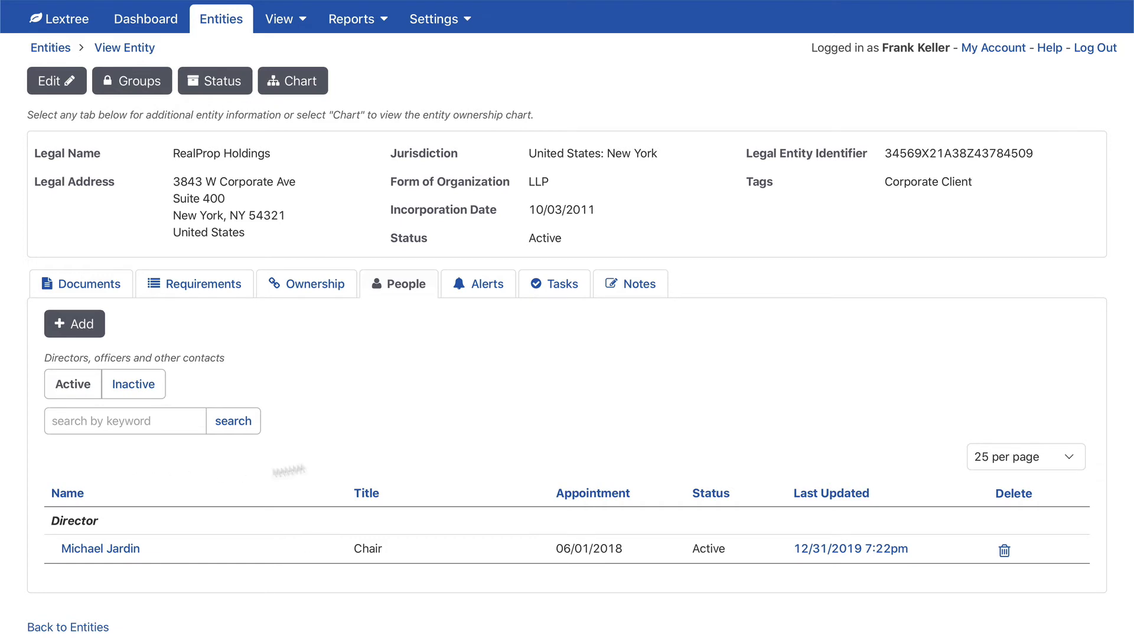
- Start another person record, select a different existing contact's name and set the type to Officer
{"action": "left_click", "coordinate": [84, 326]}
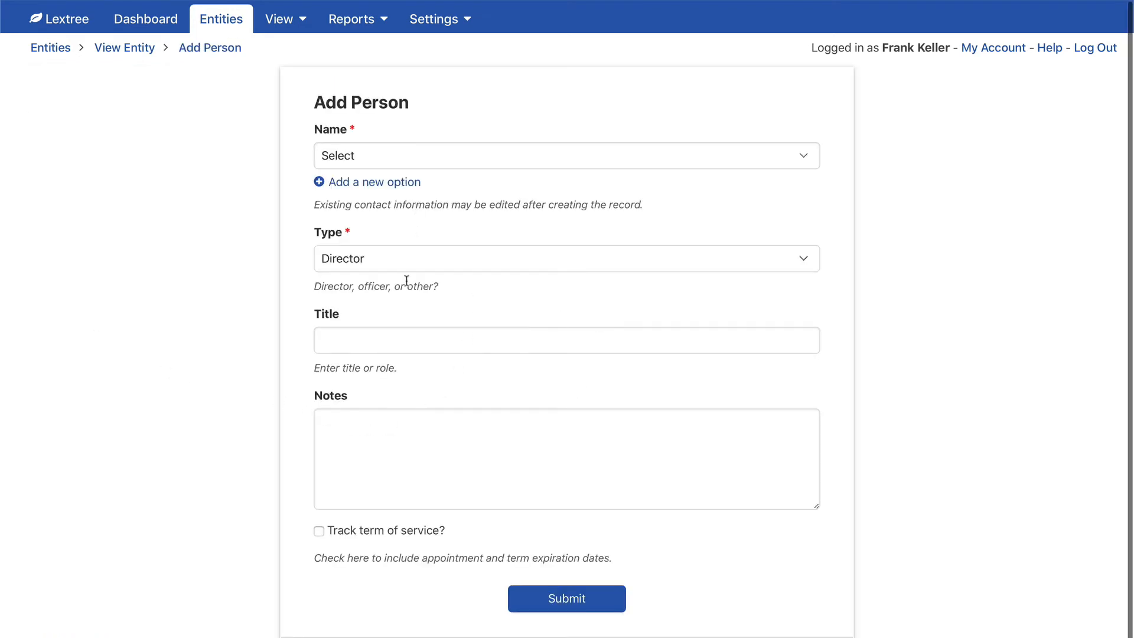
{"action": "left_click", "coordinate": [382, 148]}
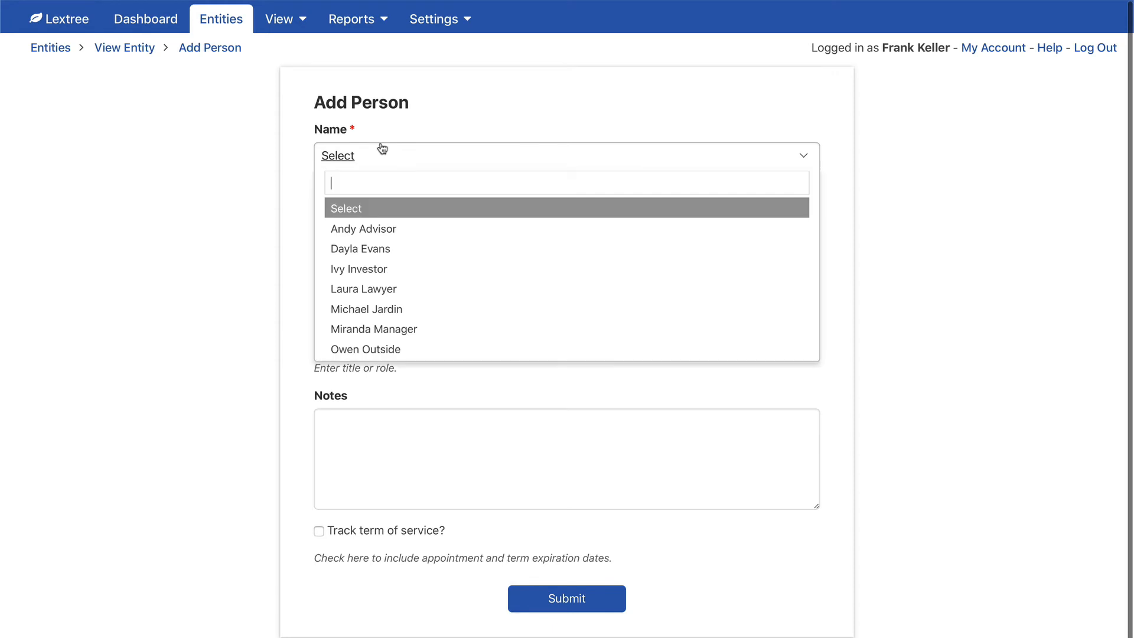
{"action": "left_click", "coordinate": [397, 253]}
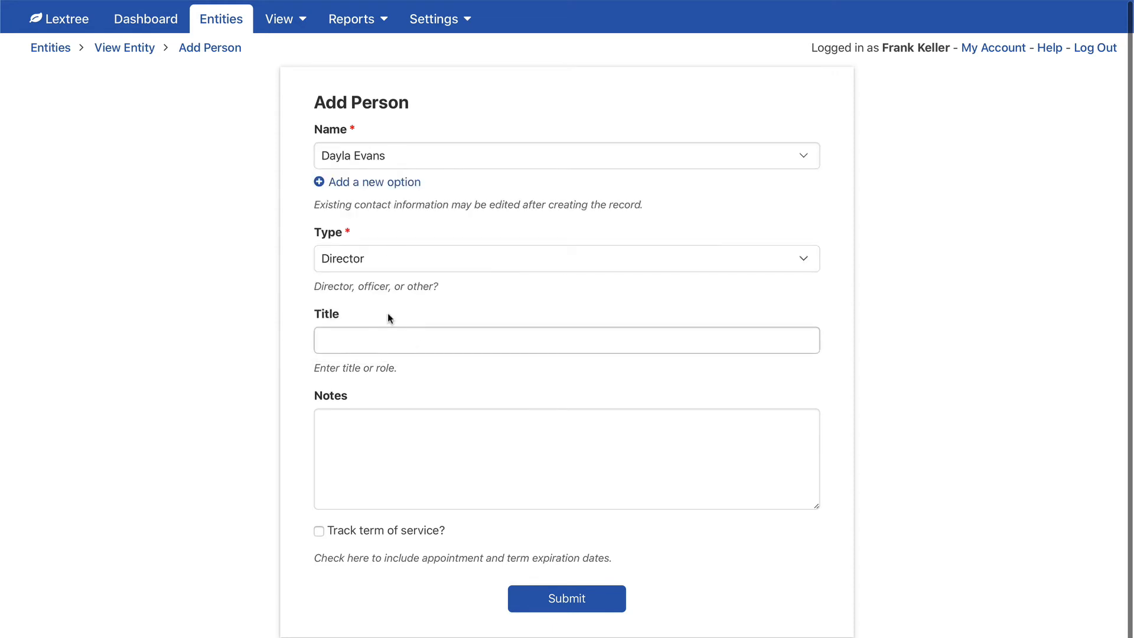
{"action": "left_click", "coordinate": [423, 258]}
{"action": "left_click", "coordinate": [416, 277]}
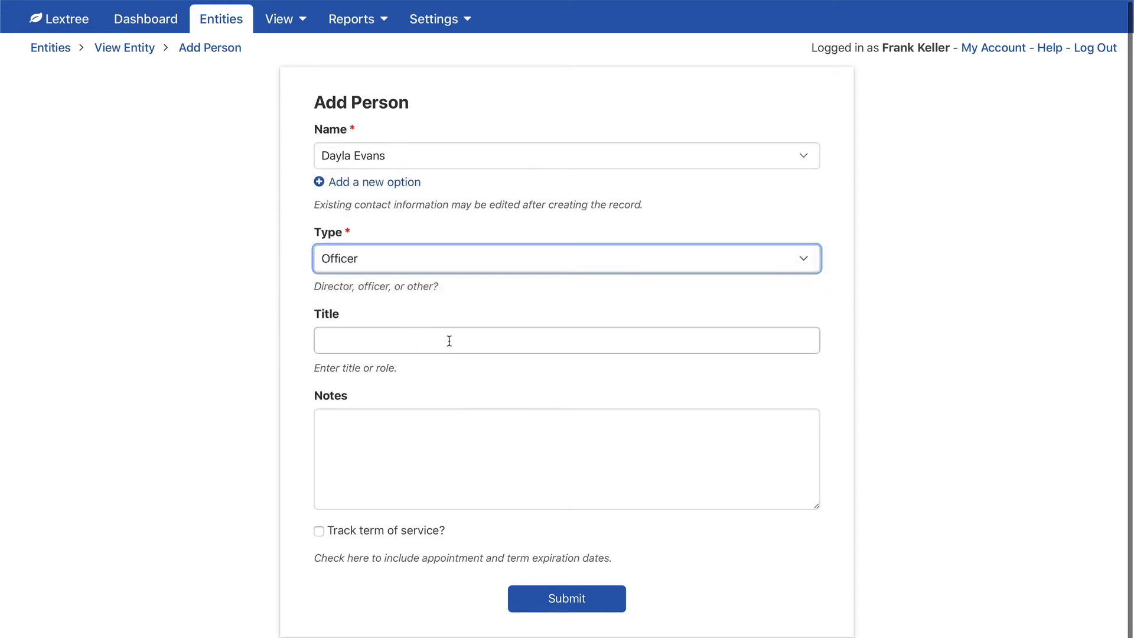
- Enter the officer's title as Managing Partner and submit the record without term tracking
{"action": "left_click", "coordinate": [449, 342]}
{"action": "type", "text": "C"}
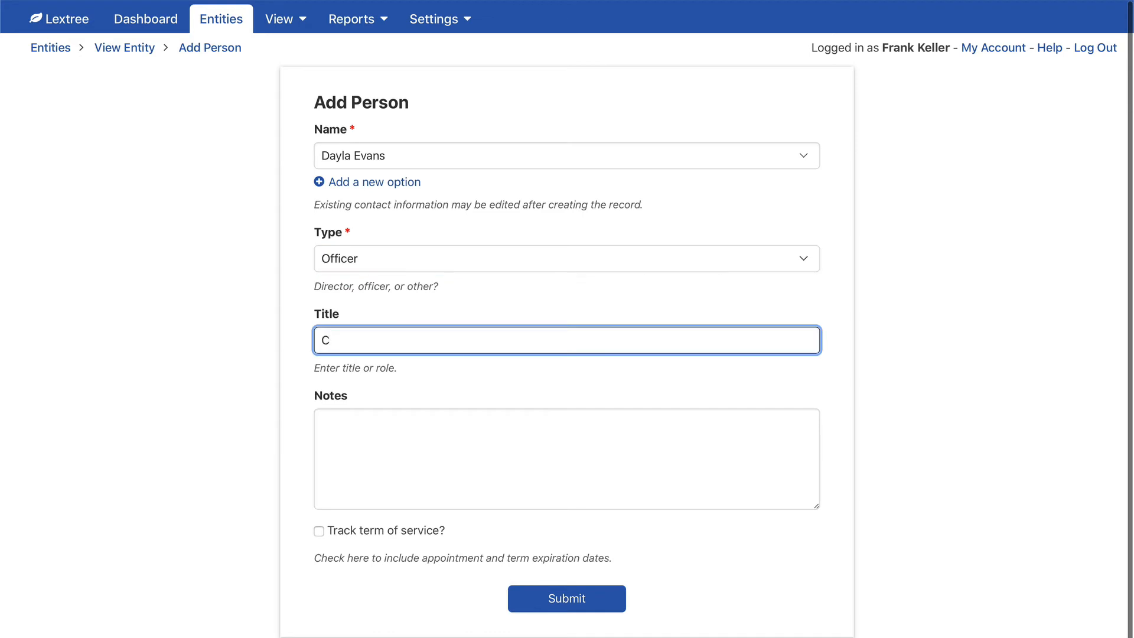
{"action": "key", "text": "BackSpace"}
{"action": "type", "text": "Managing Partner"}
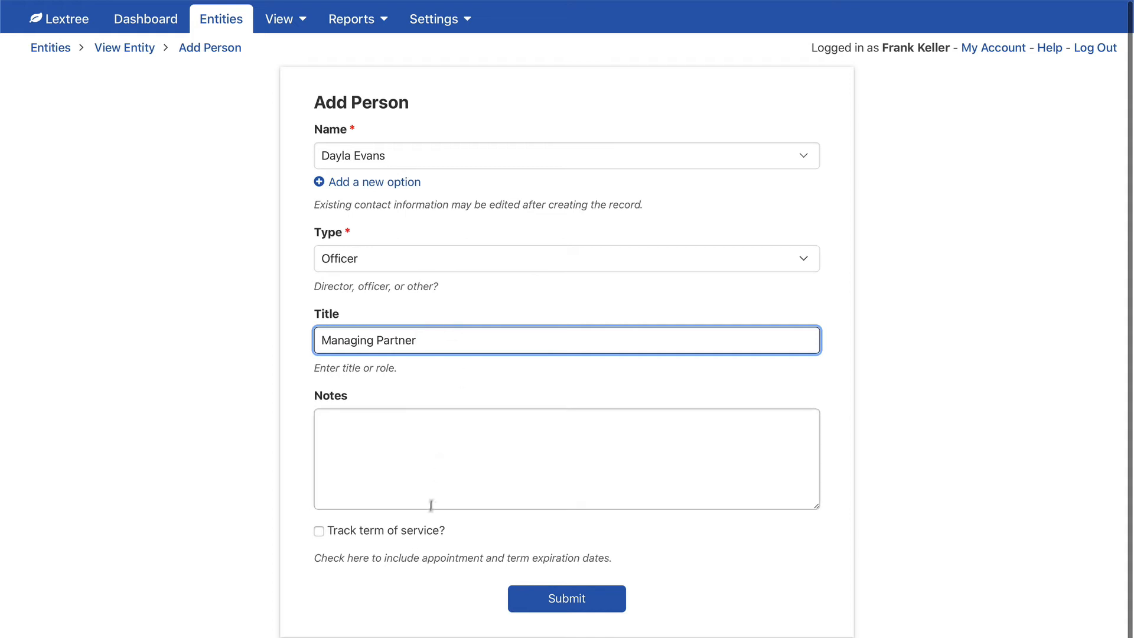
{"action": "left_click", "coordinate": [576, 606]}
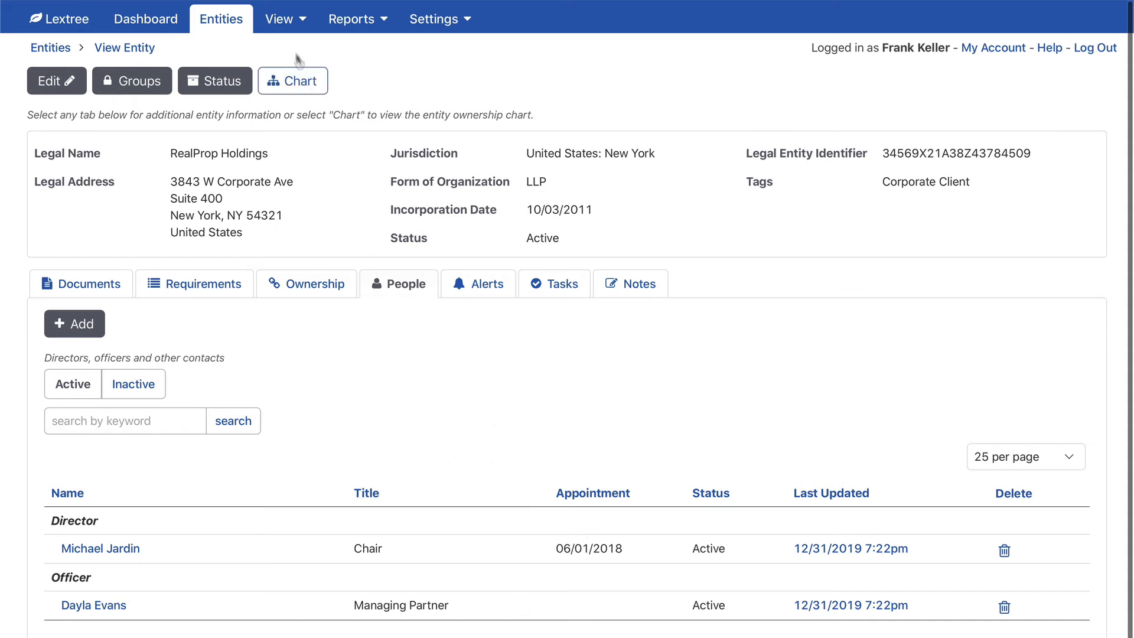
- Review the upcoming email alerts of RealProp Holdings, checking the summary and type of the LLP Filing alert
{"action": "left_click", "coordinate": [366, 23]}
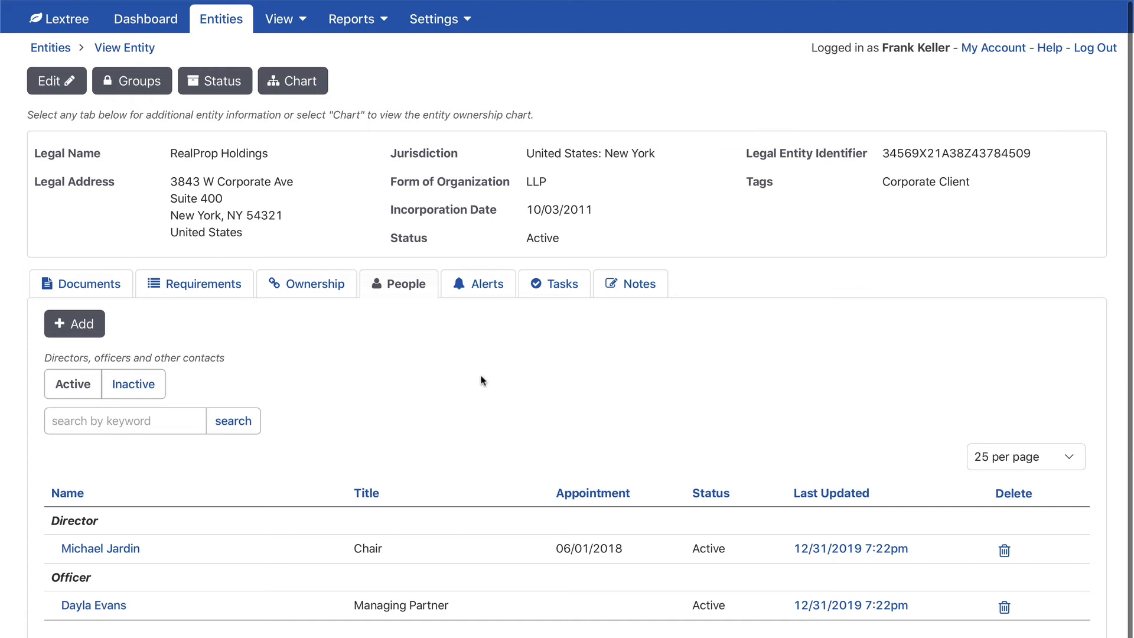
{"action": "left_click", "coordinate": [480, 291]}
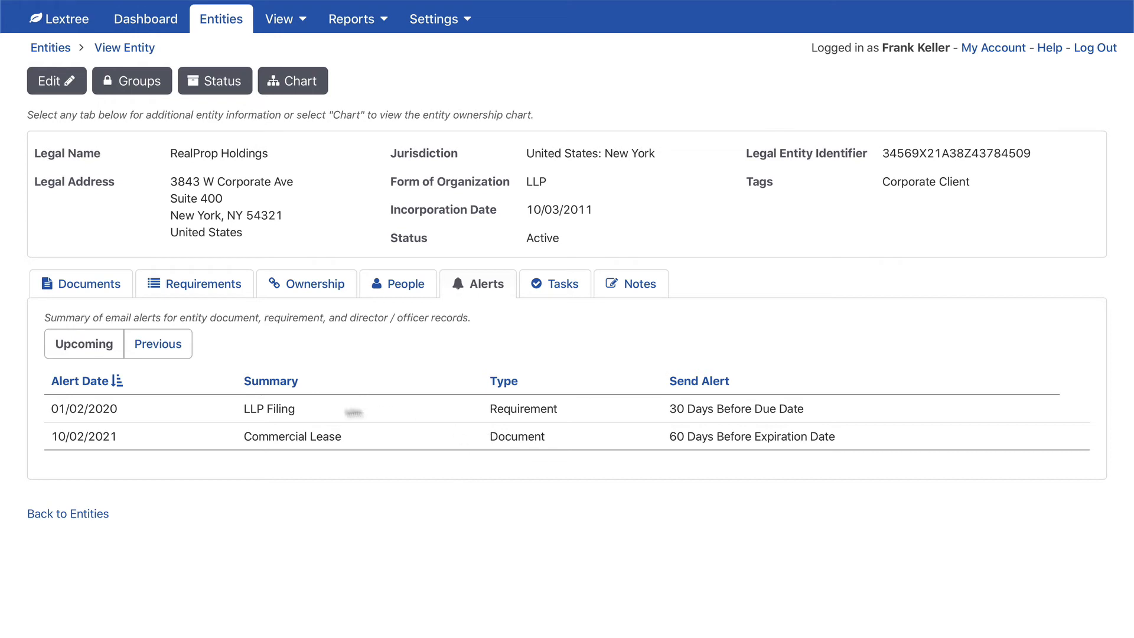
{"action": "left_click_drag", "start_coordinate": [238, 415], "coordinate": [308, 406]}
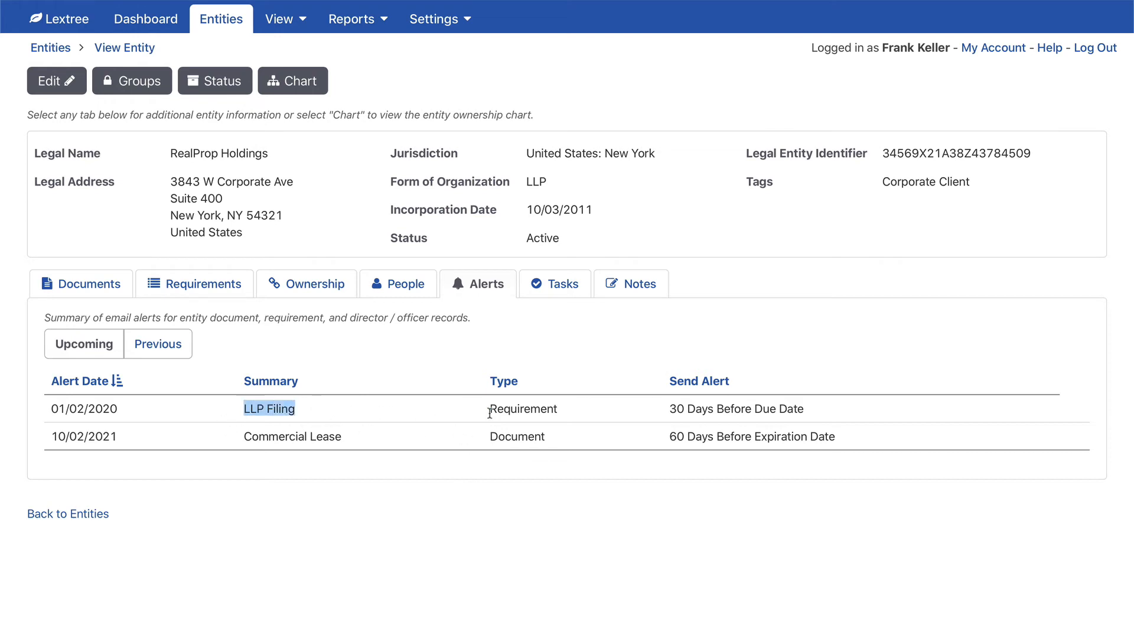
{"action": "left_click_drag", "start_coordinate": [490, 408], "coordinate": [561, 407]}
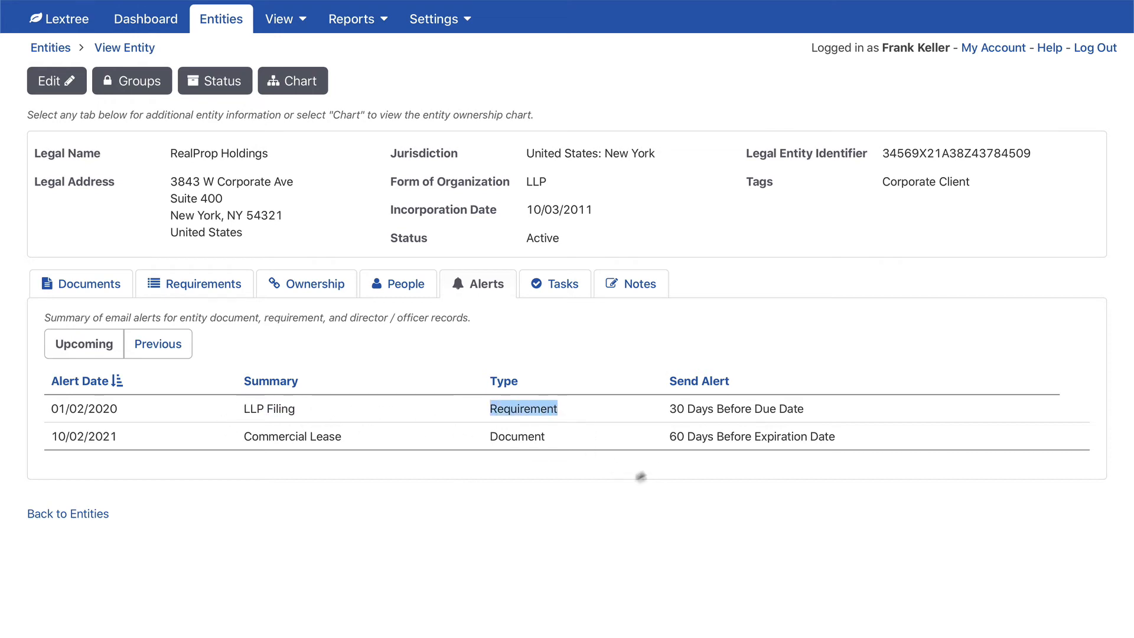
{"action": "left_click", "coordinate": [555, 529]}
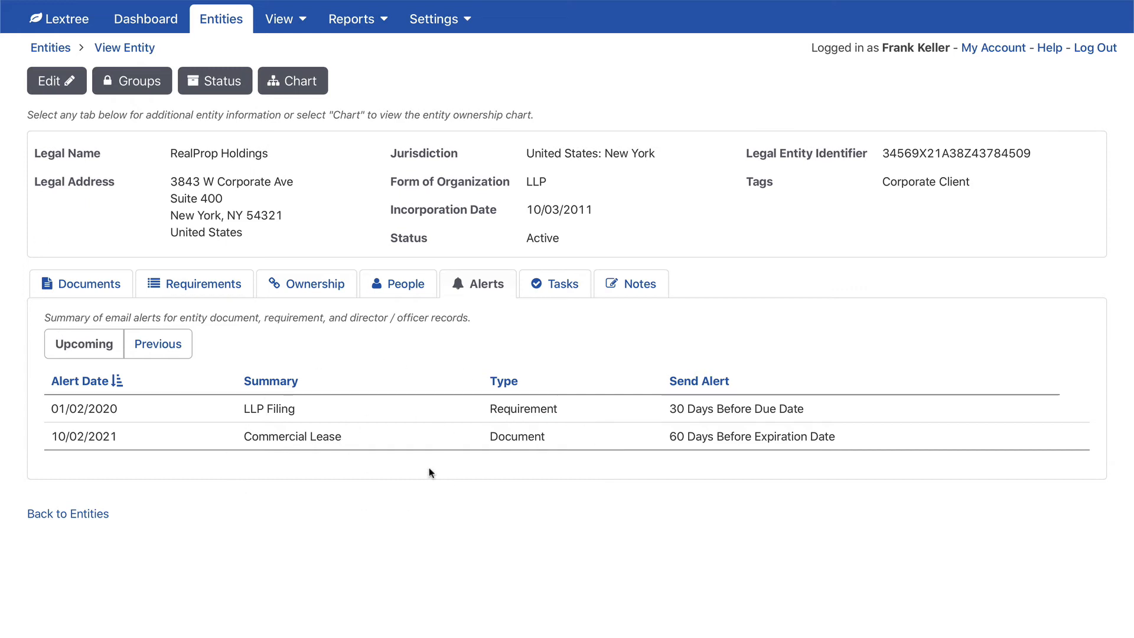
- Start assigning a new task for RealProp Holdings and name it "Check on E&O policy"
{"action": "left_click", "coordinate": [557, 286]}
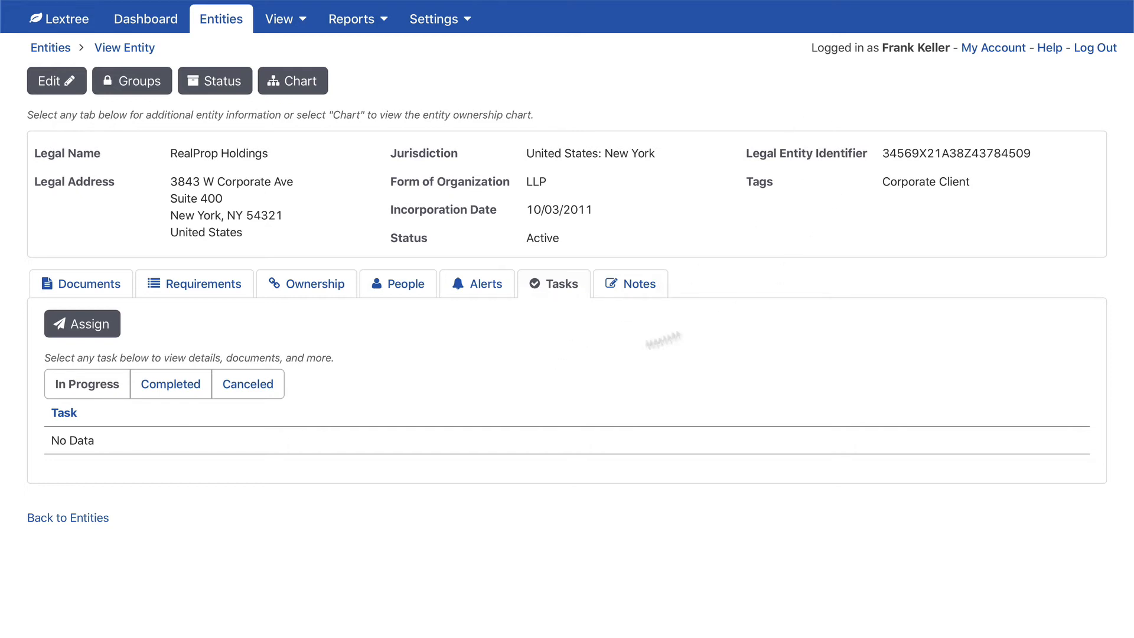
{"action": "left_click", "coordinate": [116, 330]}
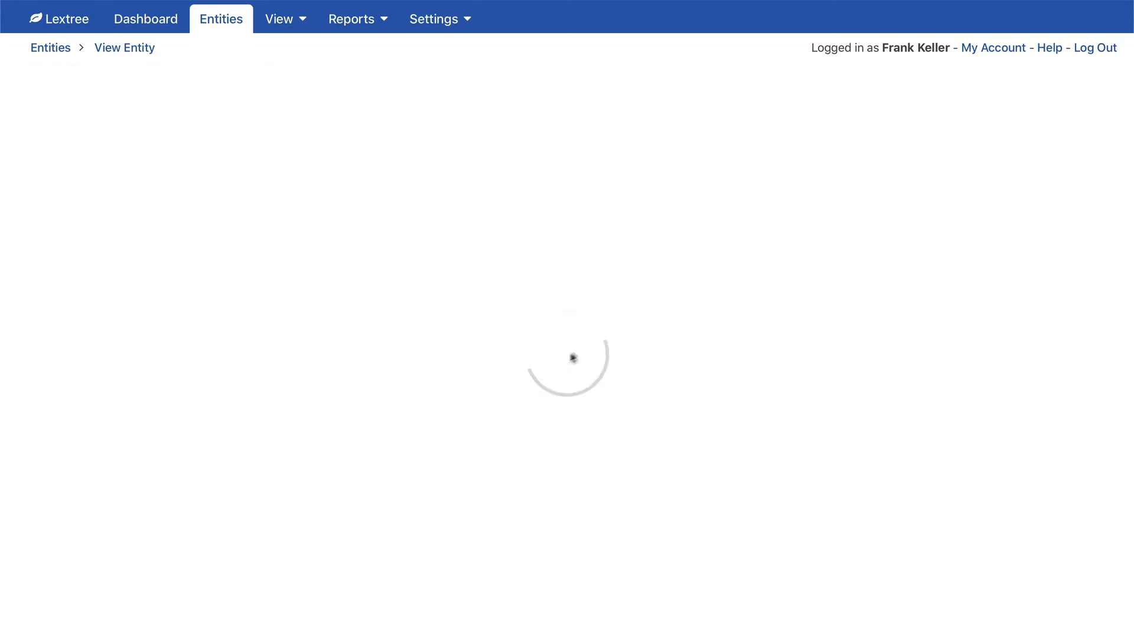
{"action": "left_click", "coordinate": [423, 193]}
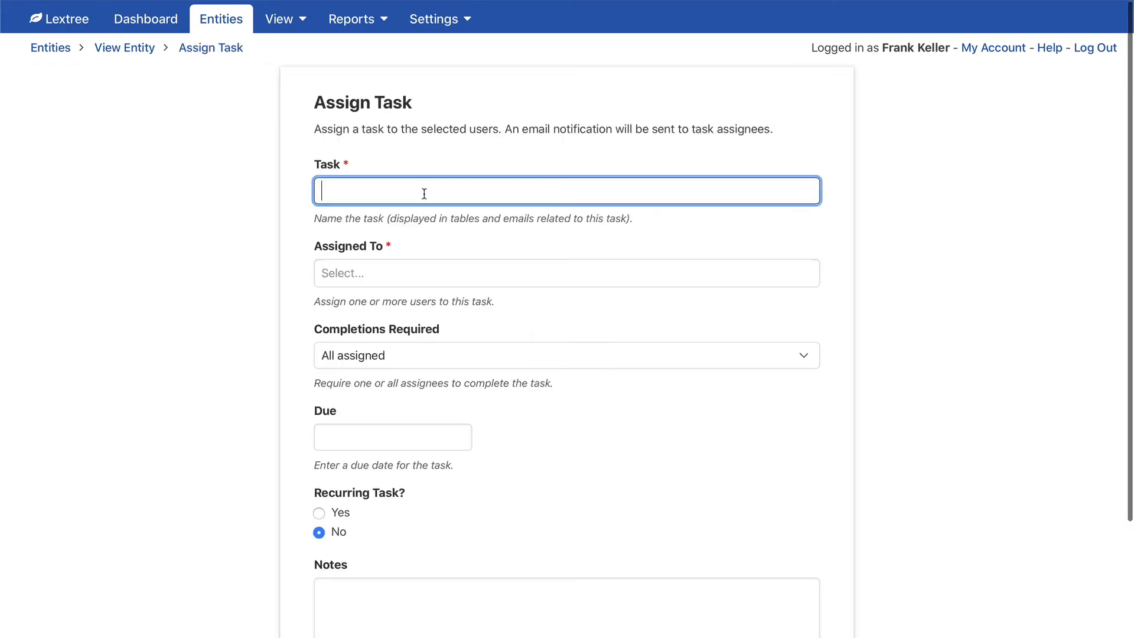
{"action": "type", "text": "Check on E&O policy"}
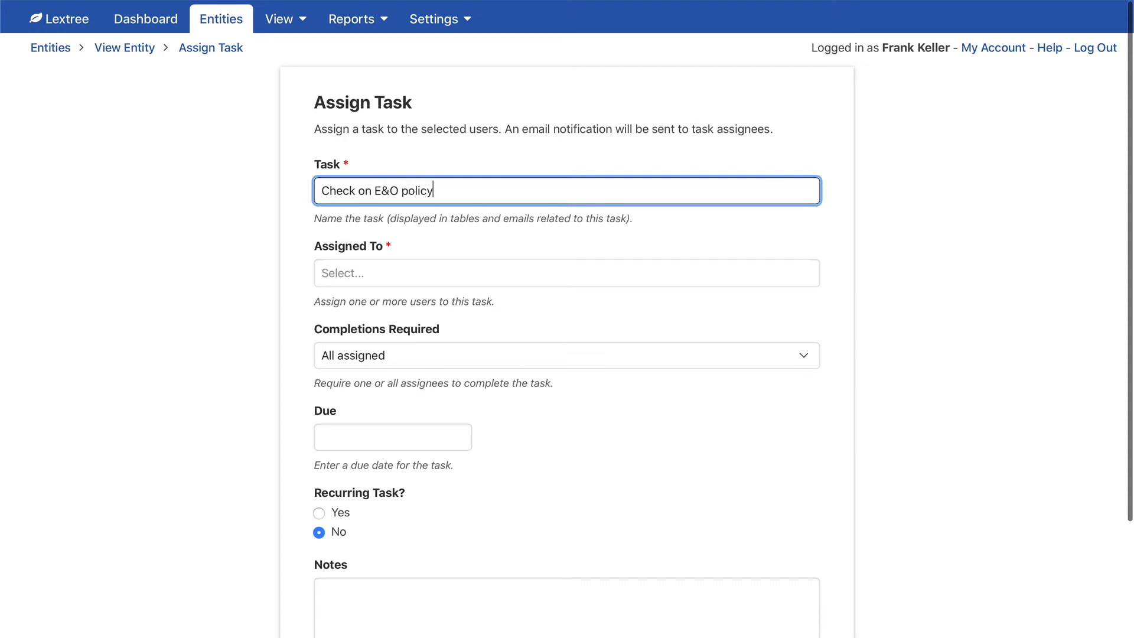
- Assign the task to the second listed user and set its due date to 3/1/2020
{"action": "left_click", "coordinate": [413, 275]}
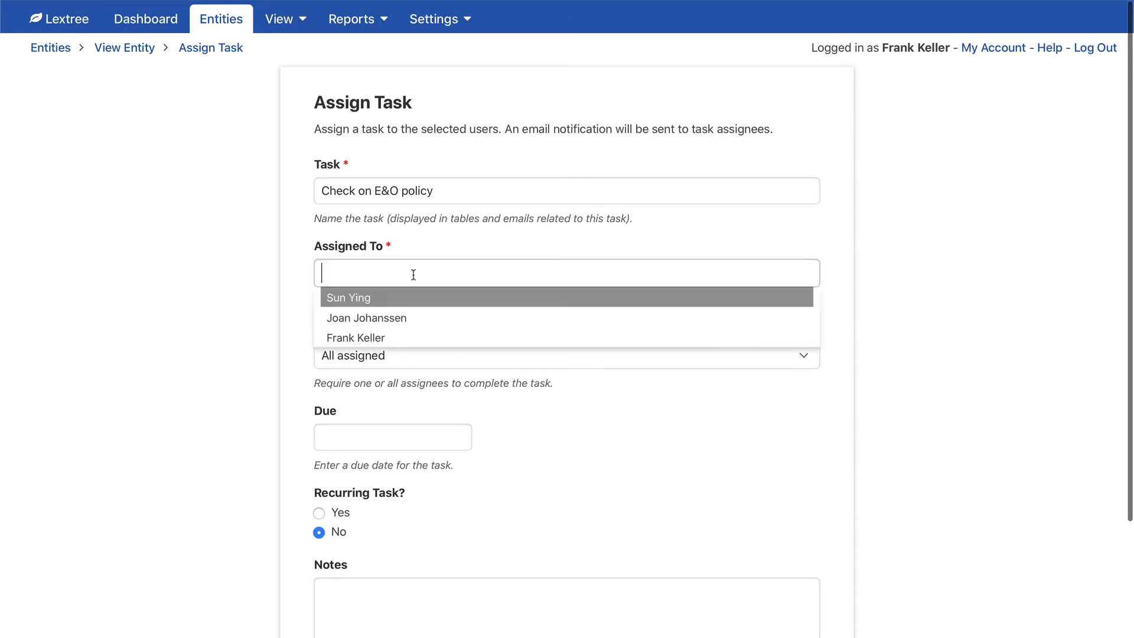
{"action": "left_click", "coordinate": [405, 323]}
{"action": "scroll", "coordinate": [539, 332], "scroll_direction": "down", "scroll_amount": 2}
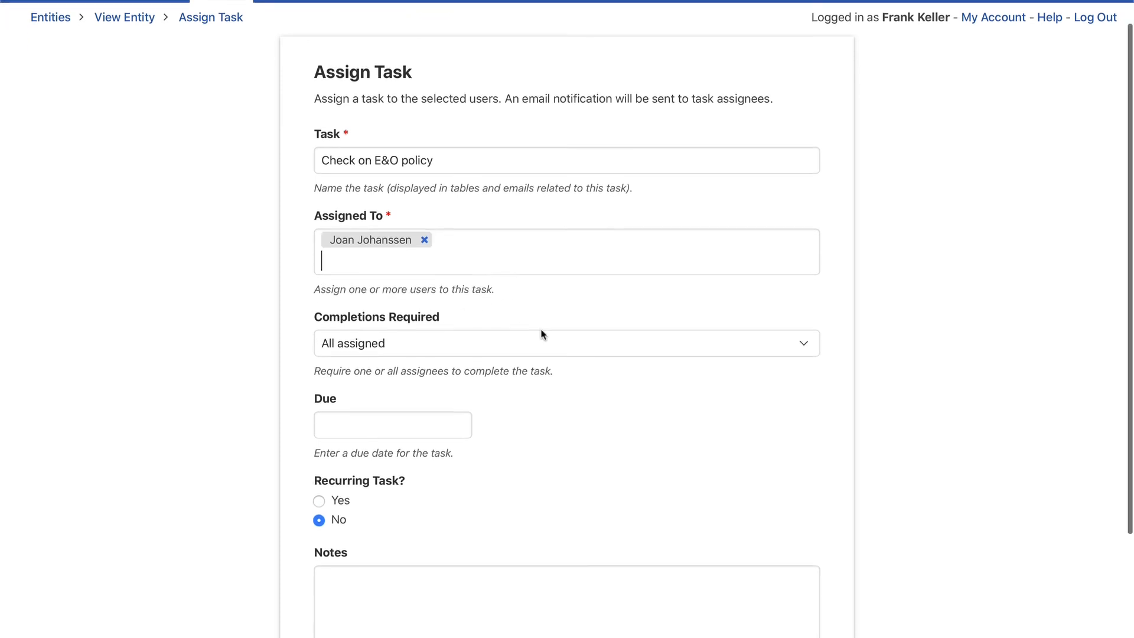
{"action": "left_click", "coordinate": [388, 402]}
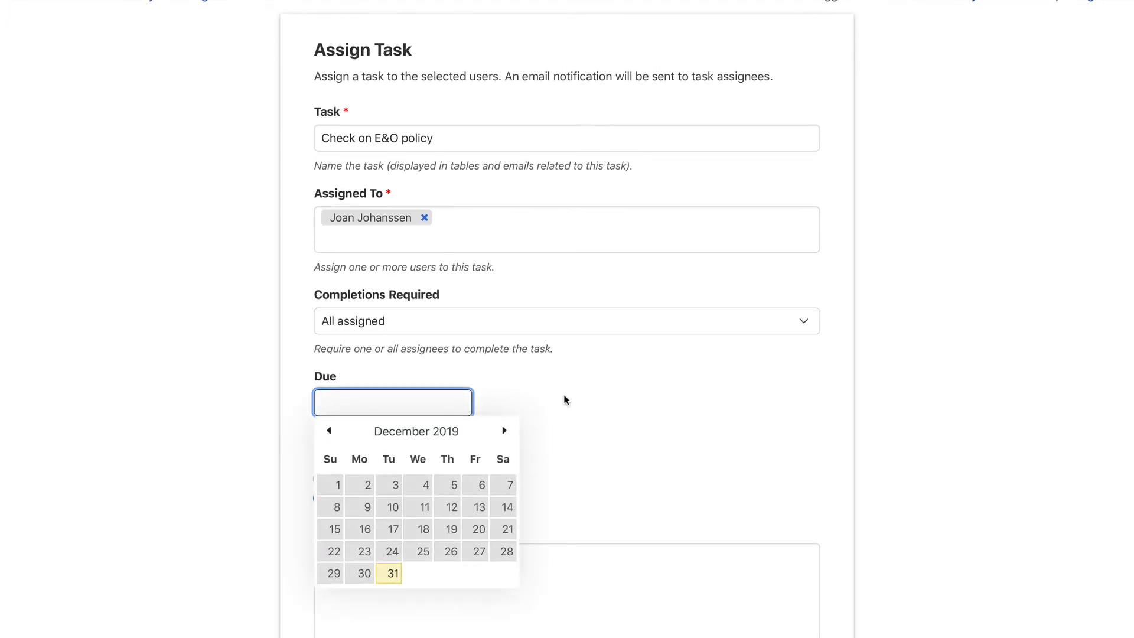
{"action": "type", "text": "3/1/2020"}
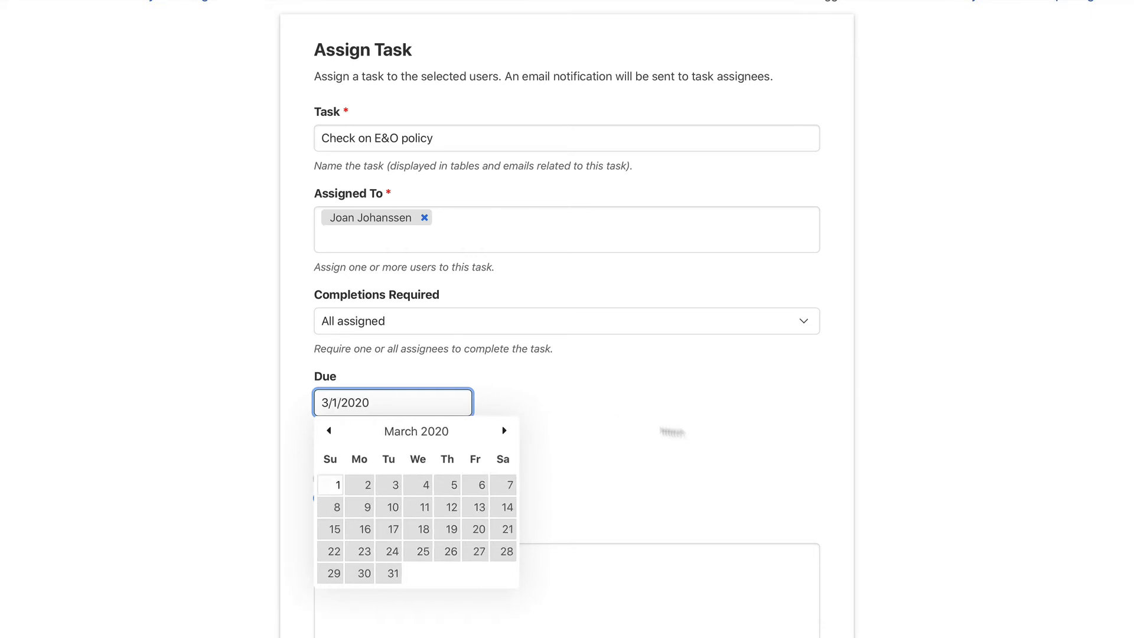
{"action": "left_click", "coordinate": [779, 391]}
{"action": "scroll", "coordinate": [597, 426], "scroll_direction": "down", "scroll_amount": 1}
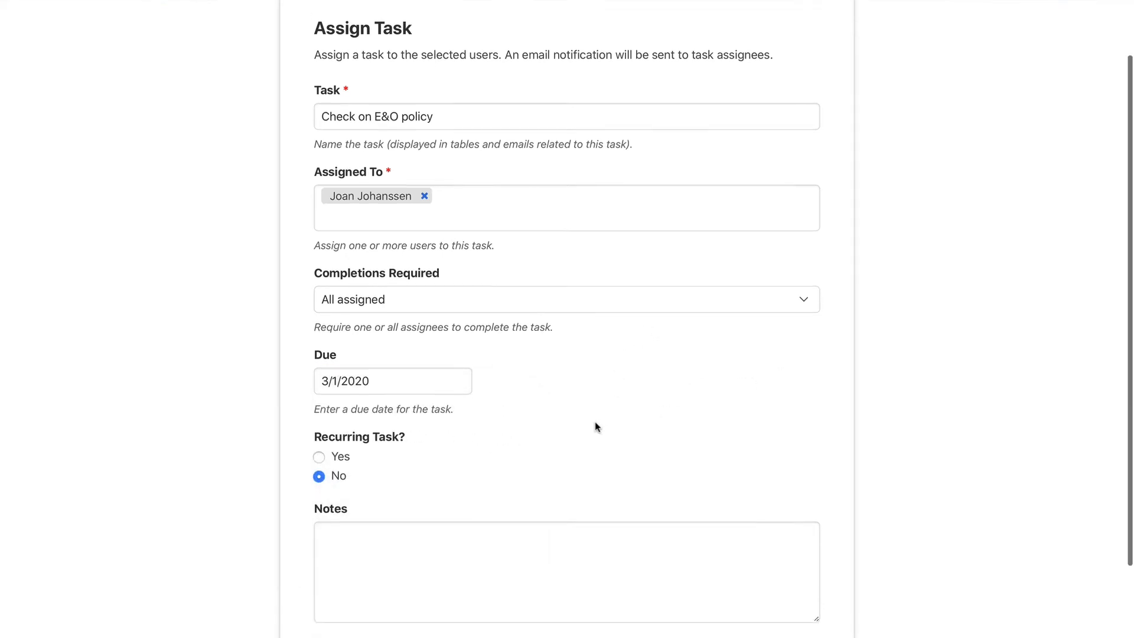
- Make the task recurring with a frequency of 1 and an interval of Years
{"action": "scroll", "coordinate": [596, 426], "scroll_direction": "down", "scroll_amount": 3}
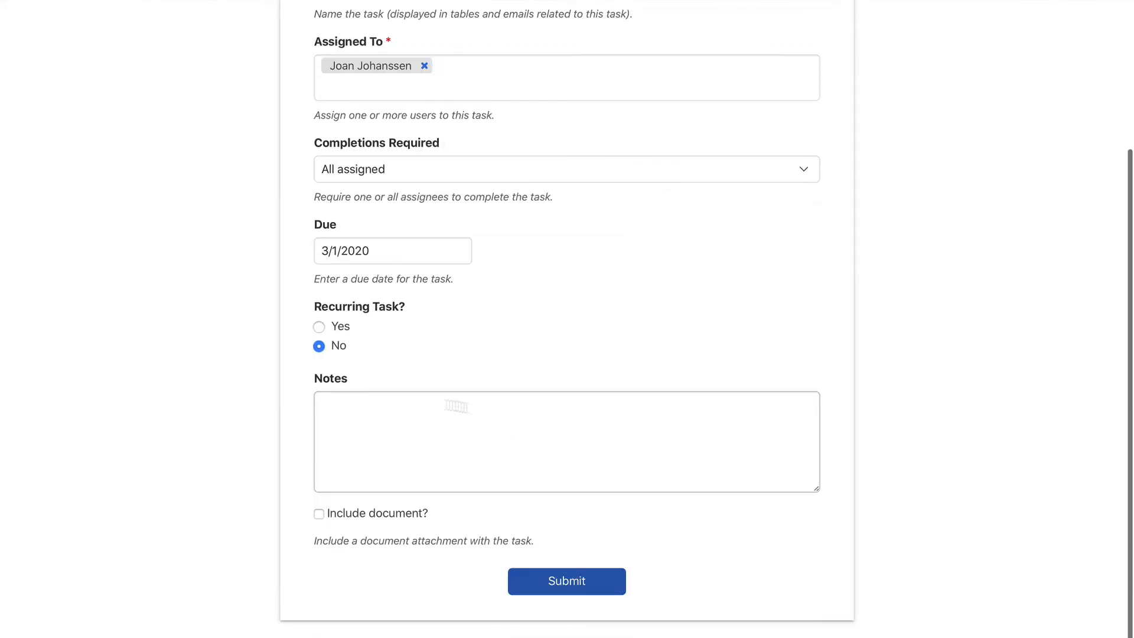
{"action": "left_click", "coordinate": [318, 326]}
{"action": "scroll", "coordinate": [489, 342], "scroll_direction": "down", "scroll_amount": 2}
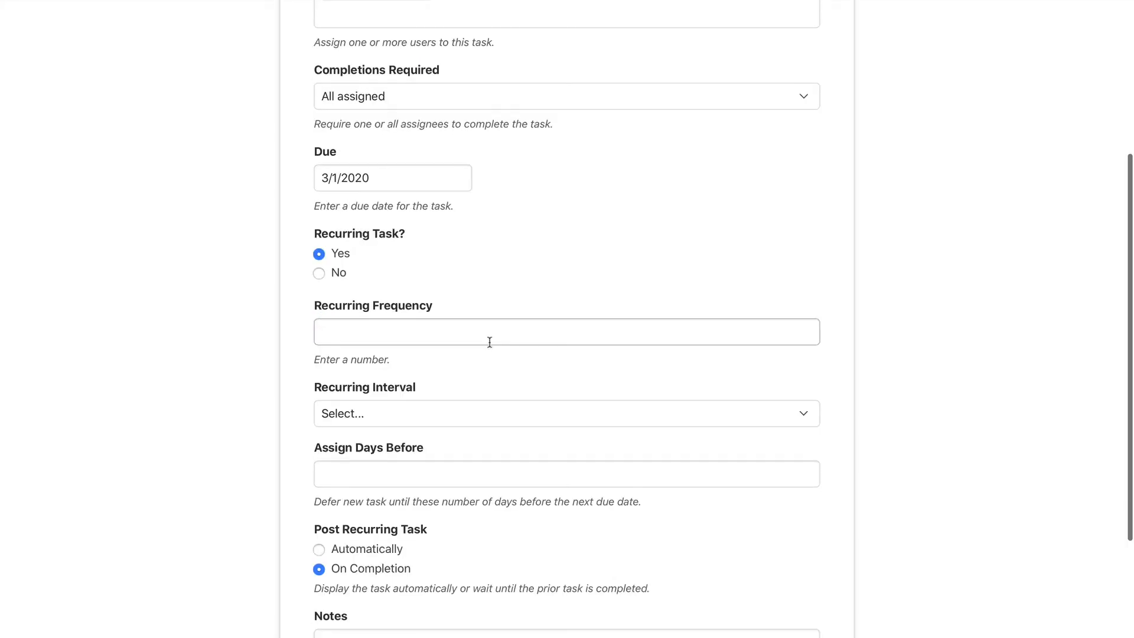
{"action": "left_click", "coordinate": [422, 331]}
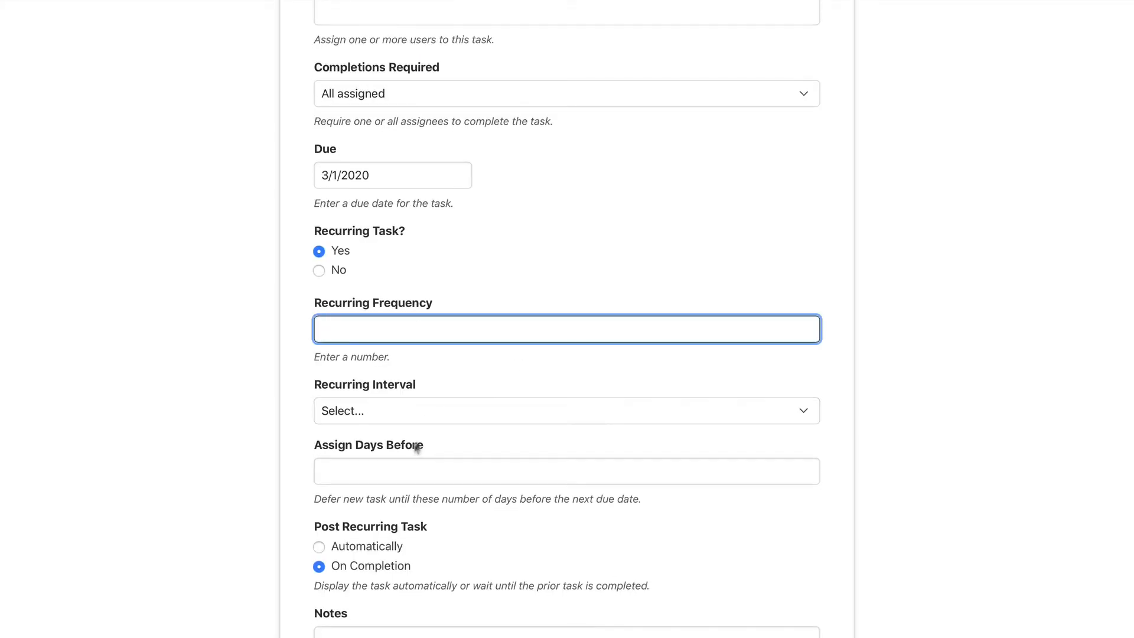
{"action": "left_click", "coordinate": [407, 410]}
{"action": "left_click", "coordinate": [444, 335]}
{"action": "type", "text": "1"}
{"action": "left_click", "coordinate": [412, 413]}
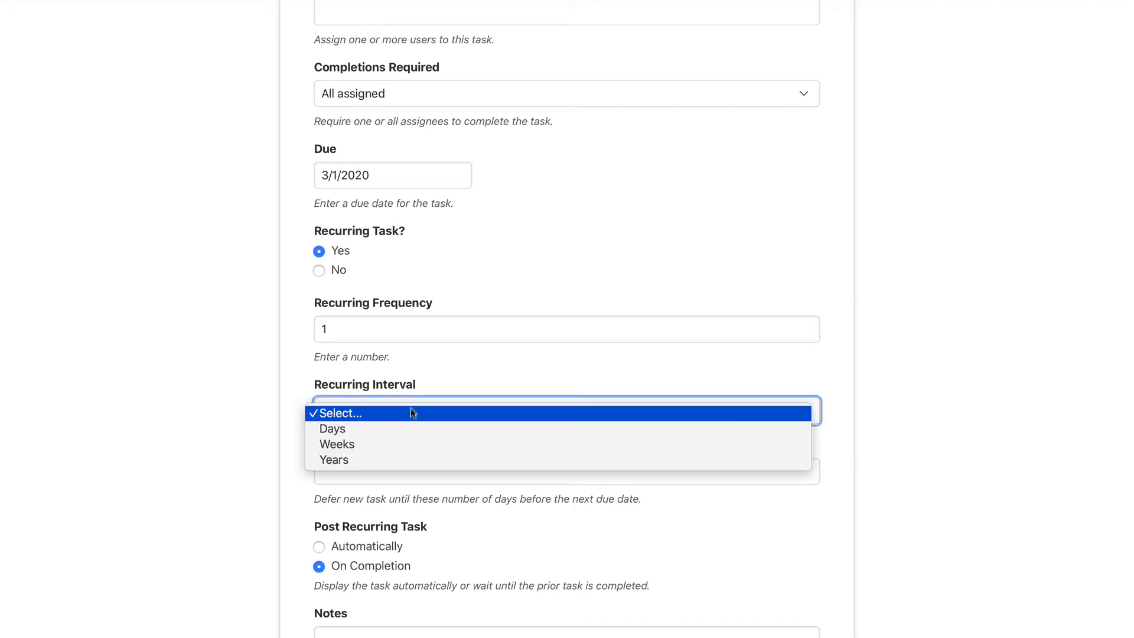
{"action": "left_click", "coordinate": [423, 456]}
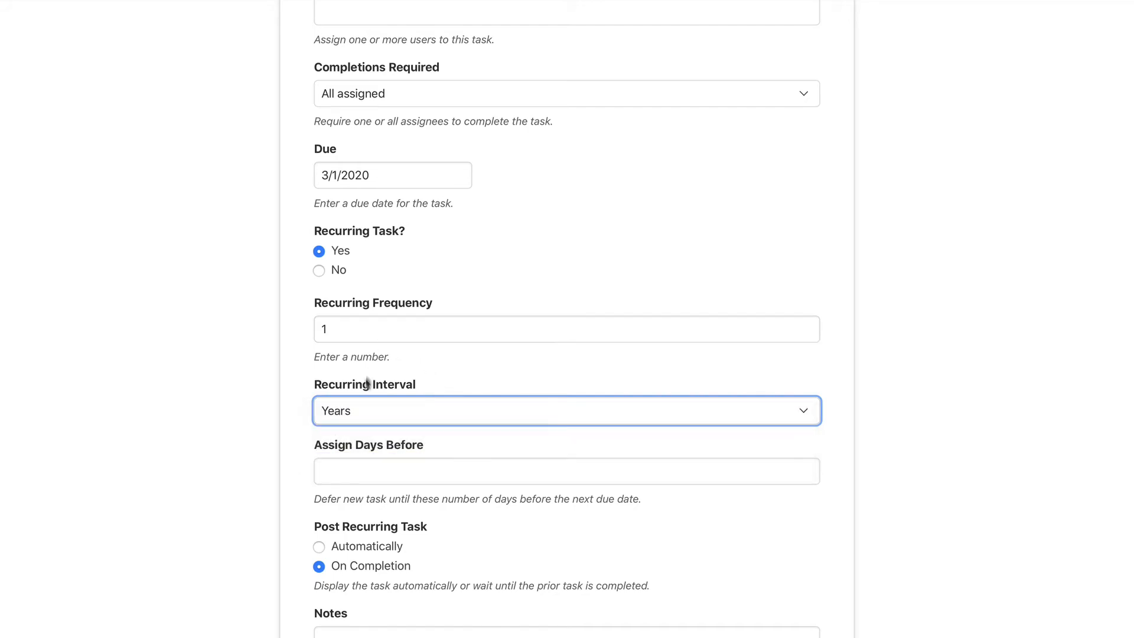
- Change the task's recurrence to every 180 Days and set new tasks to be assigned 5 days before the due date
{"action": "left_click", "coordinate": [377, 411]}
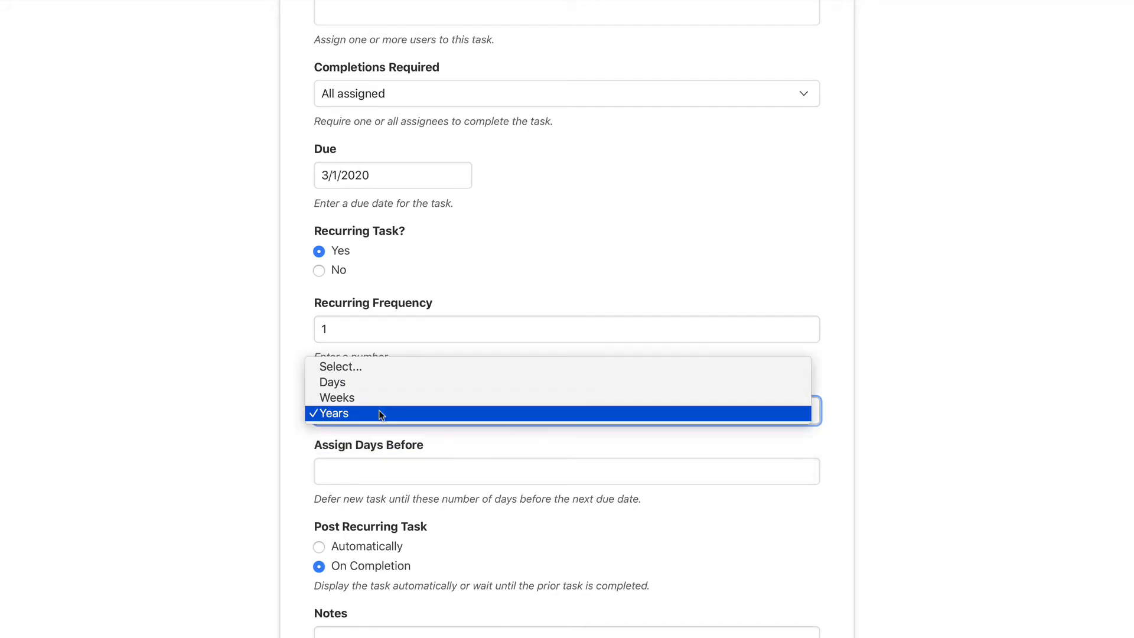
{"action": "left_click", "coordinate": [368, 381]}
{"action": "left_click_drag", "start_coordinate": [346, 329], "coordinate": [250, 328]}
{"action": "type", "text": "180"}
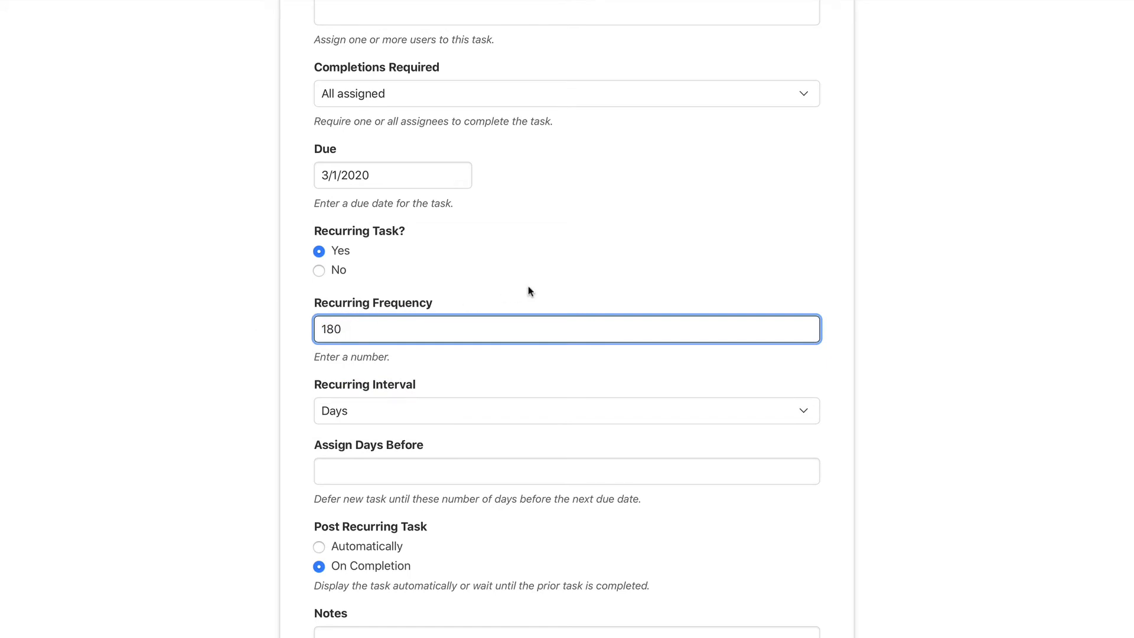
{"action": "left_click", "coordinate": [372, 473]}
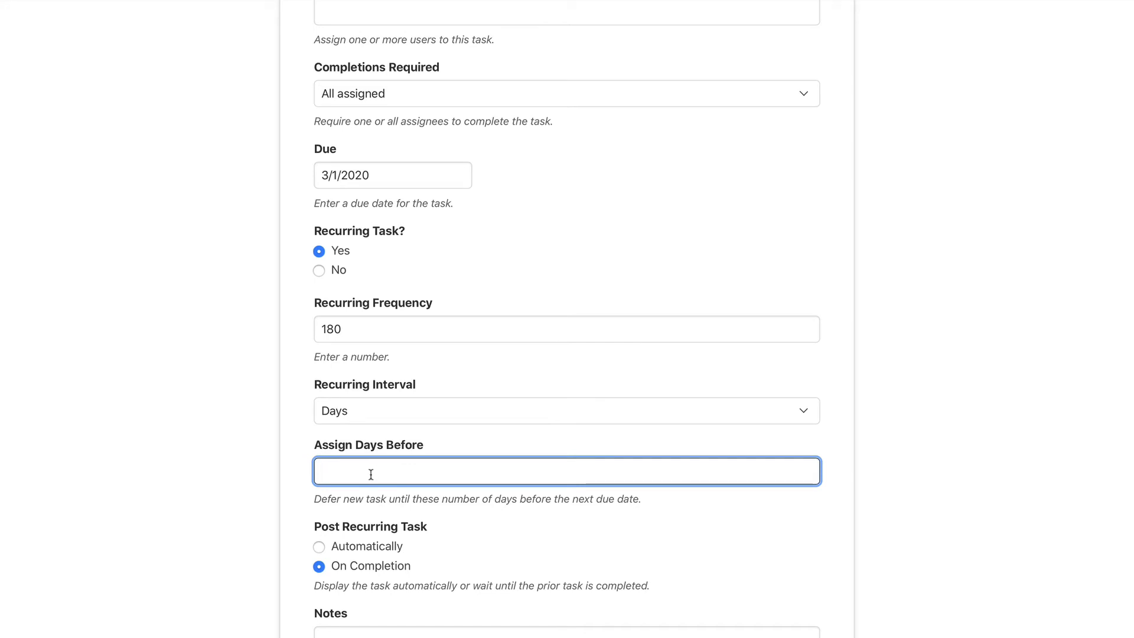
{"action": "type", "text": "5"}
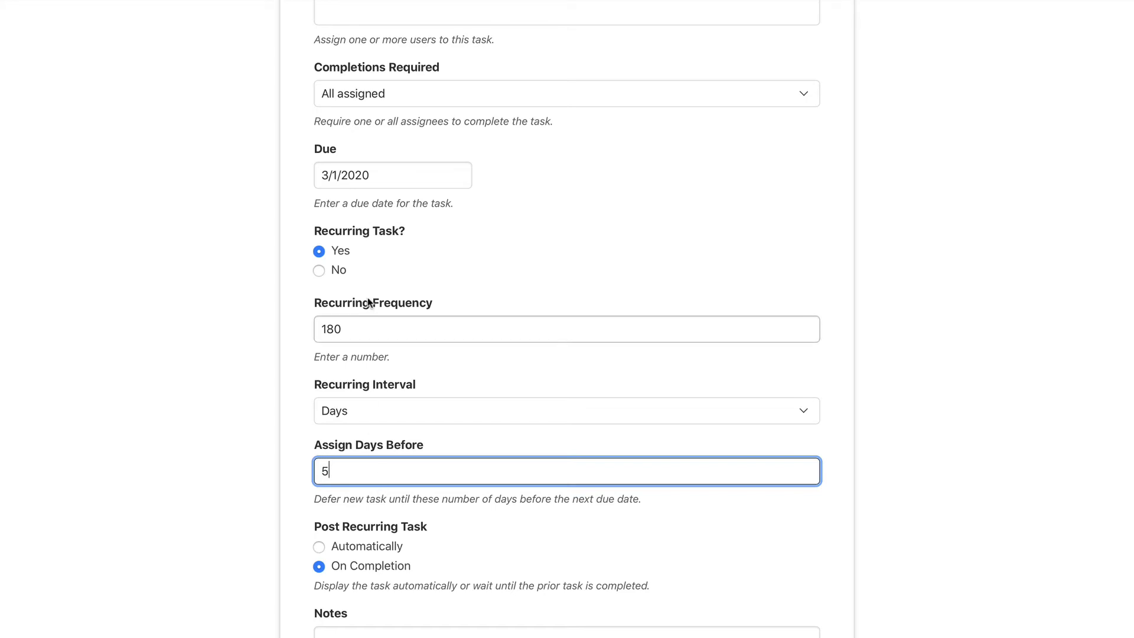
- Set the task as non-recurring and submit it without notes or an attached document
{"action": "left_click", "coordinate": [318, 271]}
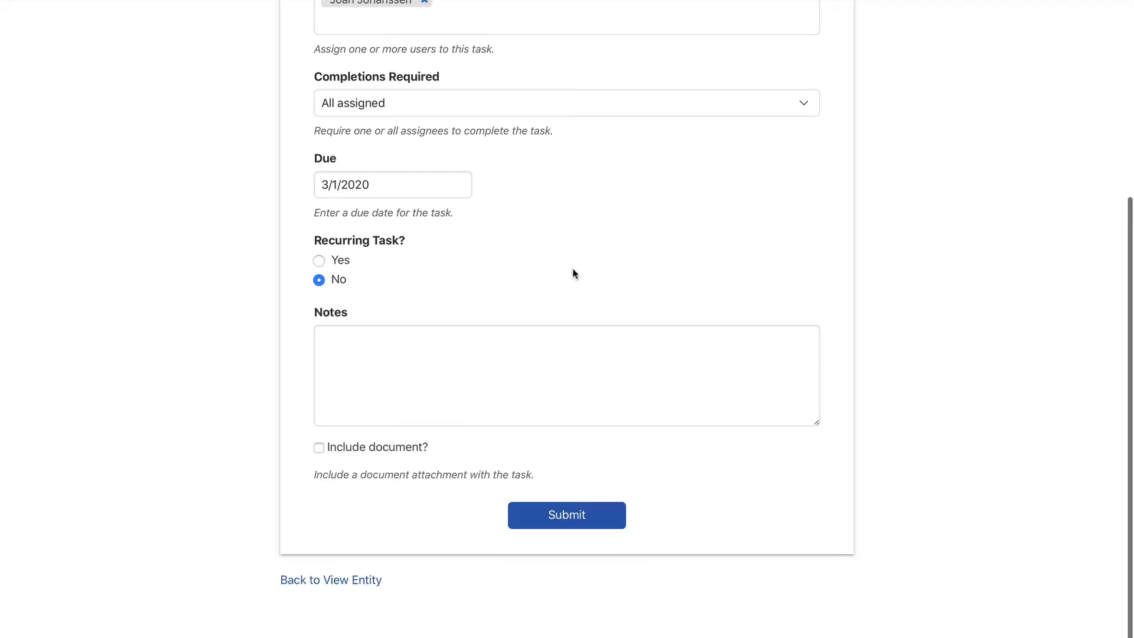
{"action": "scroll", "coordinate": [572, 270], "scroll_direction": "up", "scroll_amount": 3}
{"action": "scroll", "coordinate": [572, 346], "scroll_direction": "down", "scroll_amount": 3}
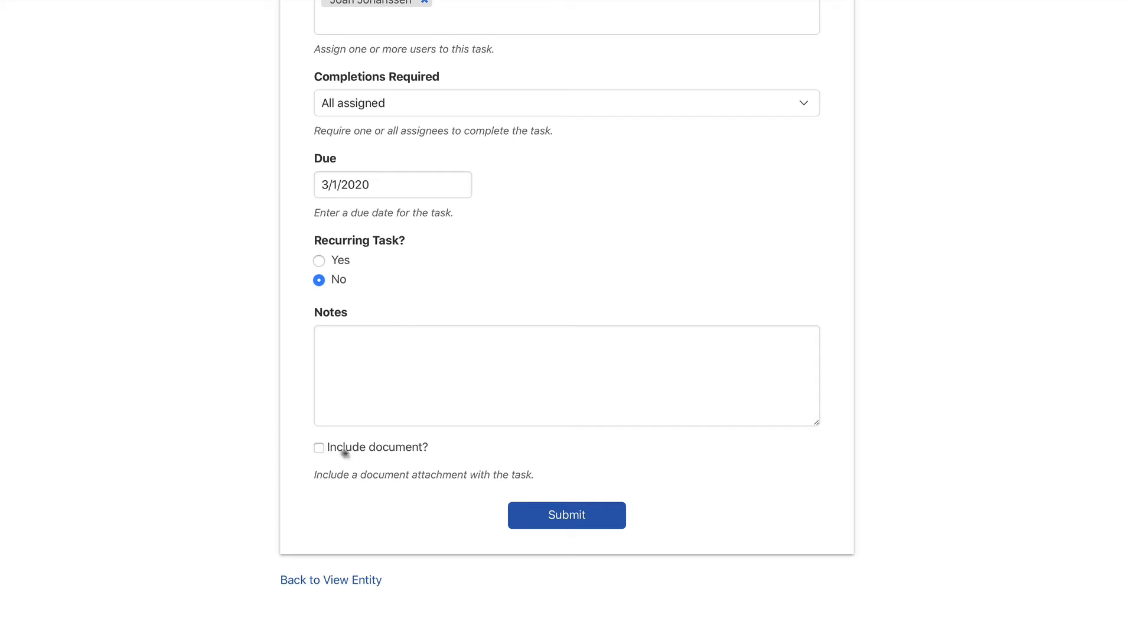
{"action": "scroll", "coordinate": [354, 449], "scroll_direction": "up", "scroll_amount": 1}
{"action": "left_click", "coordinate": [524, 562]}
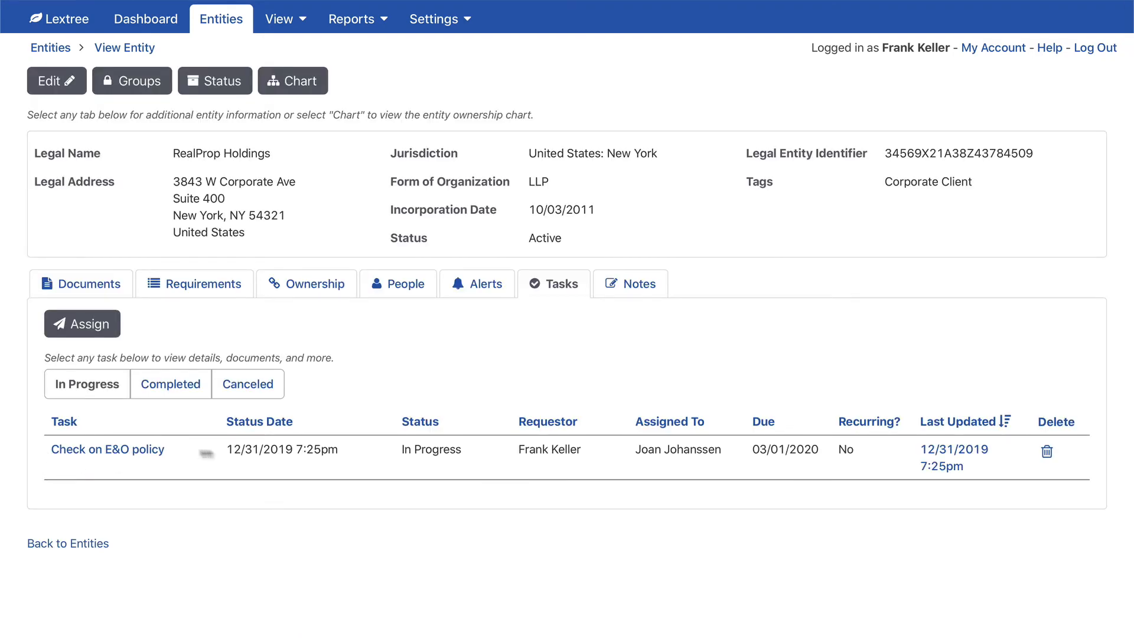
- Review the E&O policy task's entry in the in-progress list, checking its status date and assignee
{"action": "left_click_drag", "start_coordinate": [225, 449], "coordinate": [520, 476]}
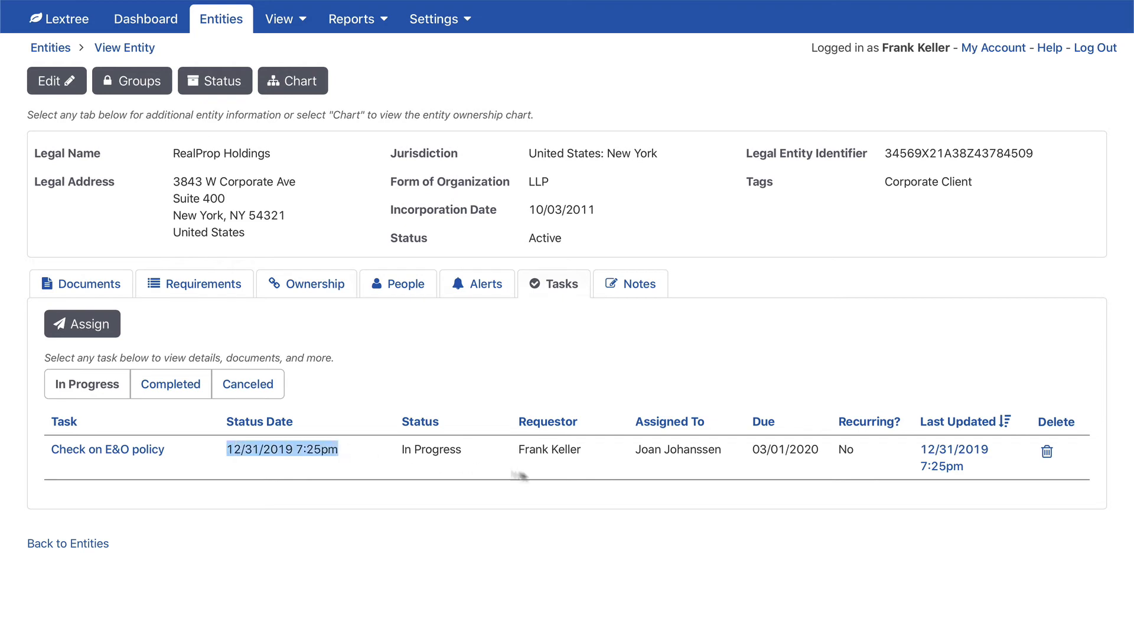
{"action": "left_click", "coordinate": [437, 466]}
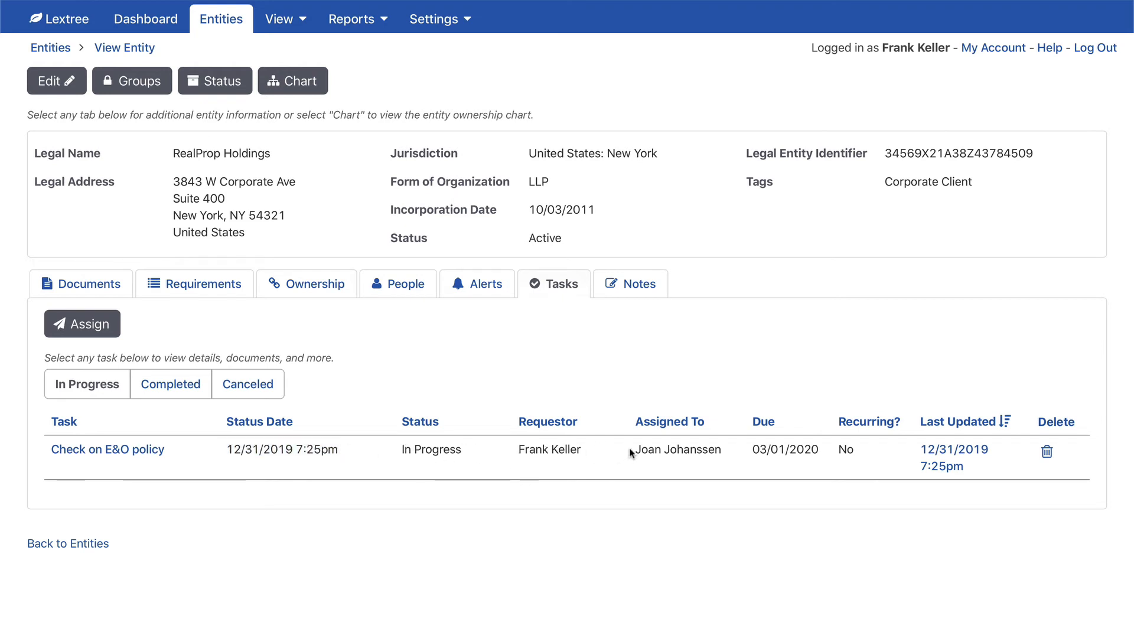
{"action": "left_click_drag", "start_coordinate": [635, 450], "coordinate": [722, 450]}
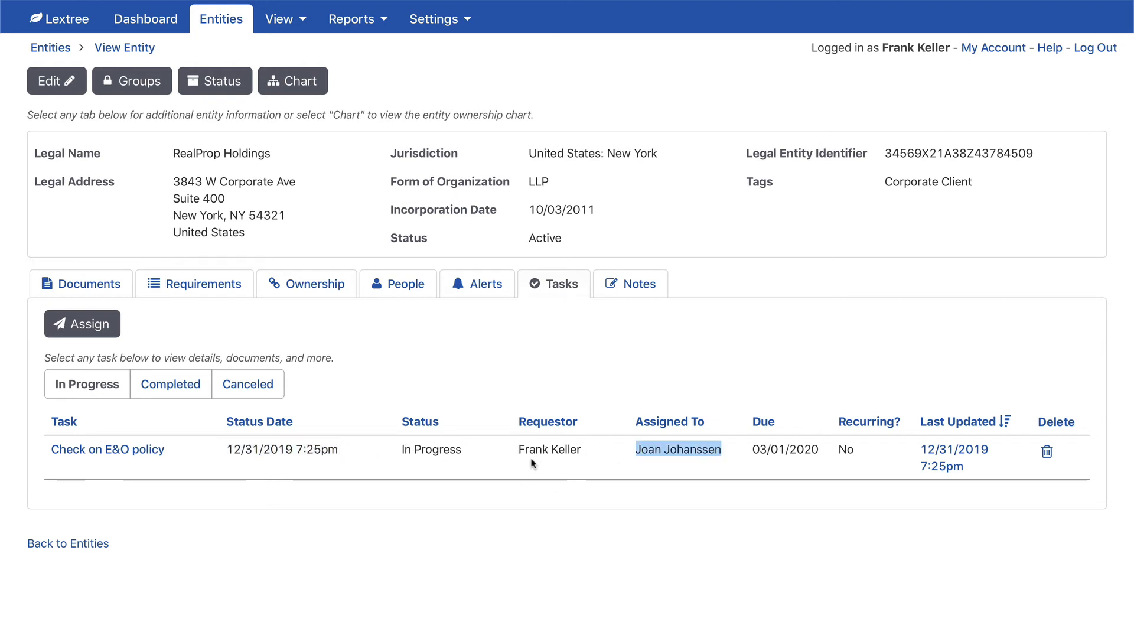
{"action": "left_click", "coordinate": [759, 543]}
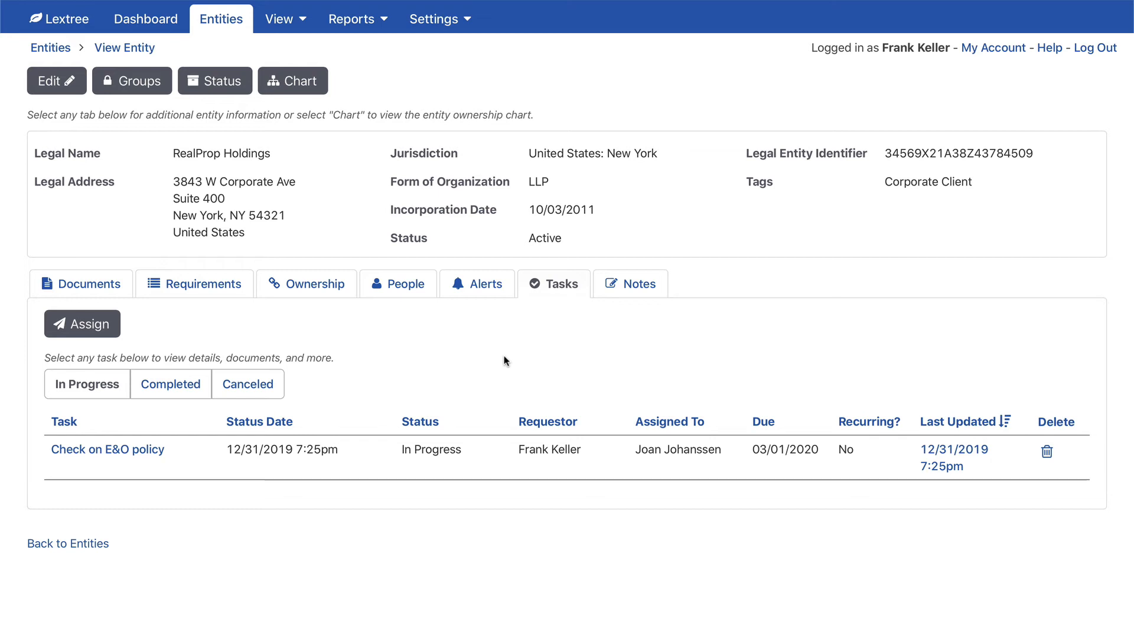
- Add a note reading "Completed another great year" to RealProp Holdings, submit it and check its entry
{"action": "left_click", "coordinate": [637, 284]}
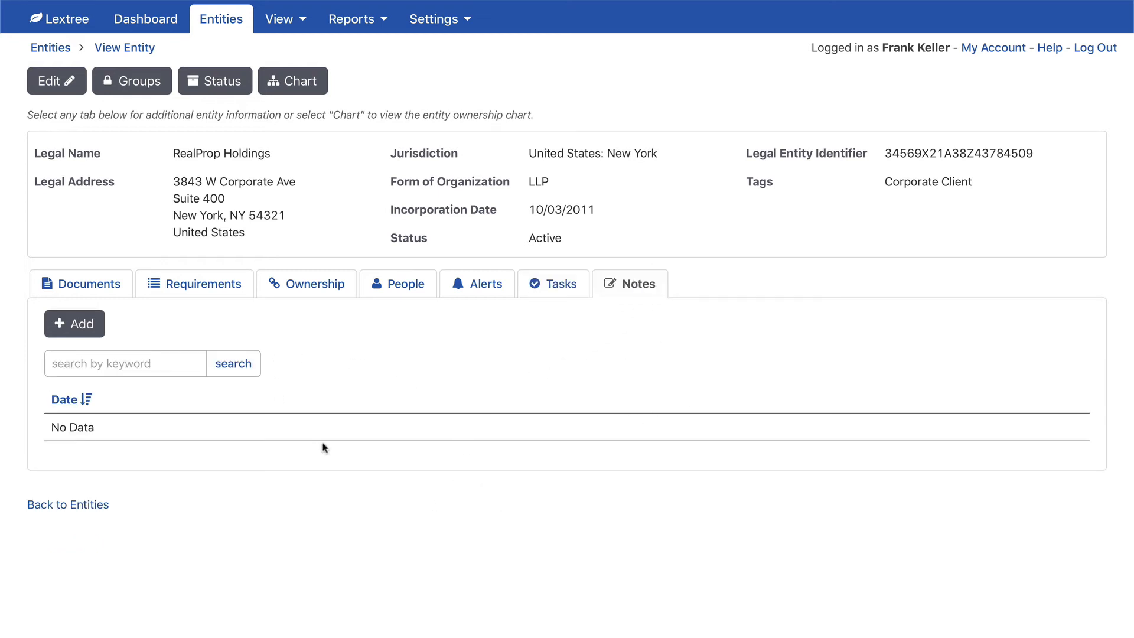
{"action": "left_click", "coordinate": [81, 324]}
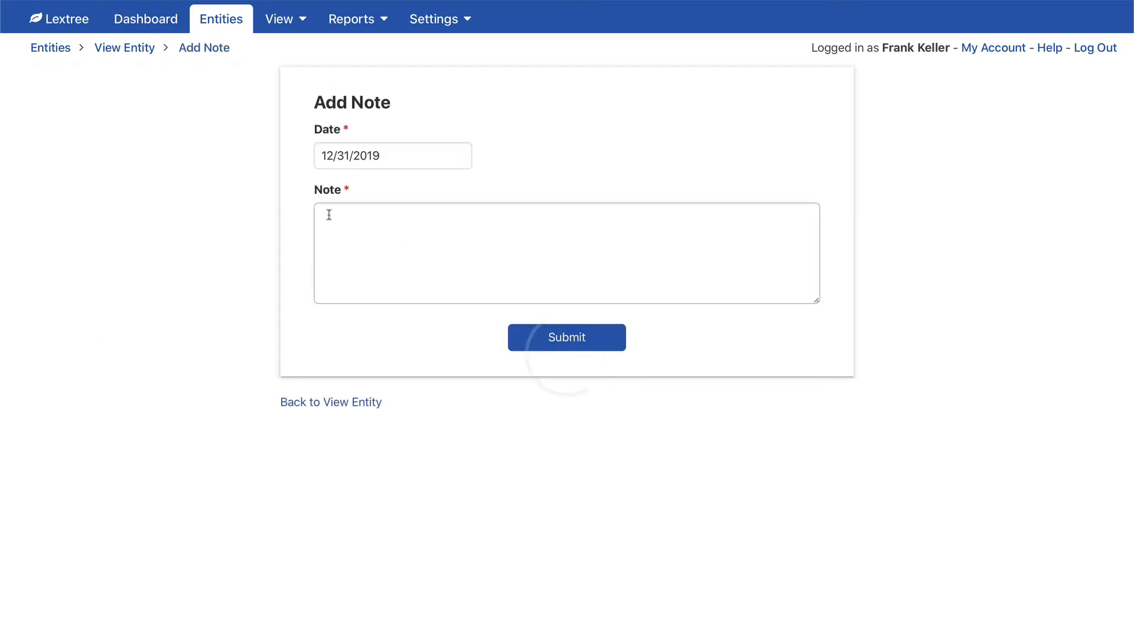
{"action": "left_click", "coordinate": [390, 228]}
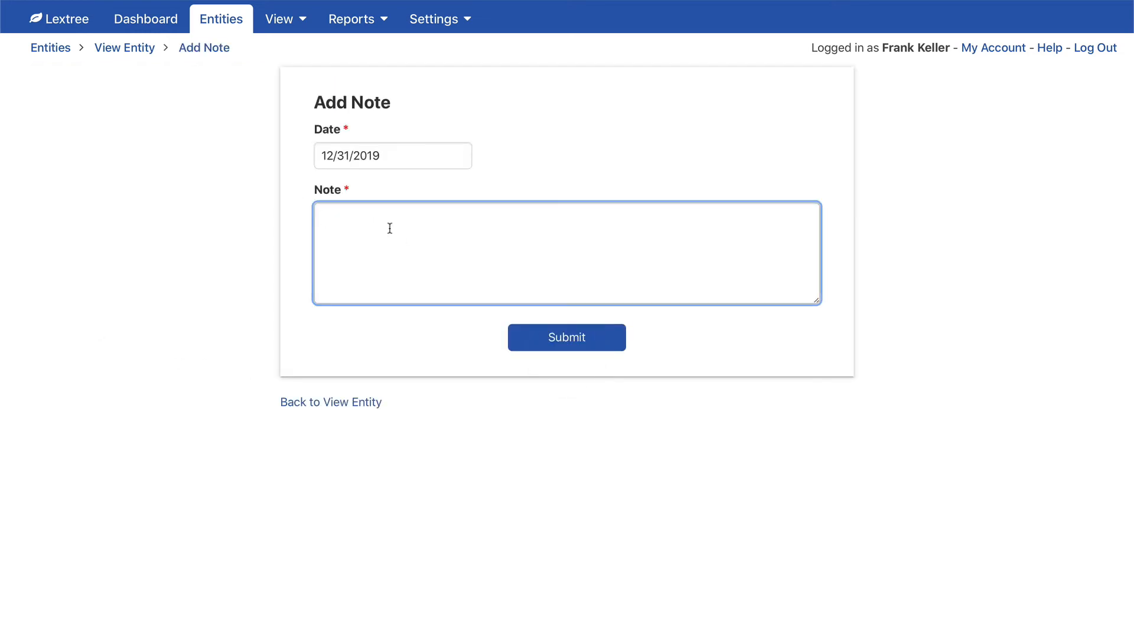
{"action": "type", "text": "Completed another great year"}
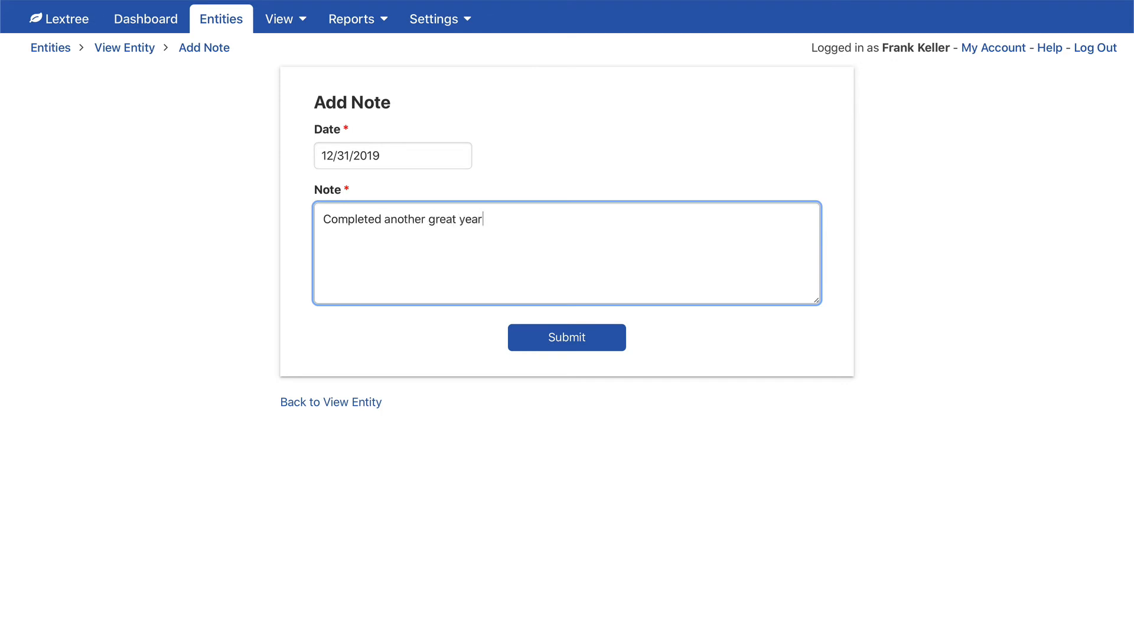
{"action": "left_click", "coordinate": [513, 337]}
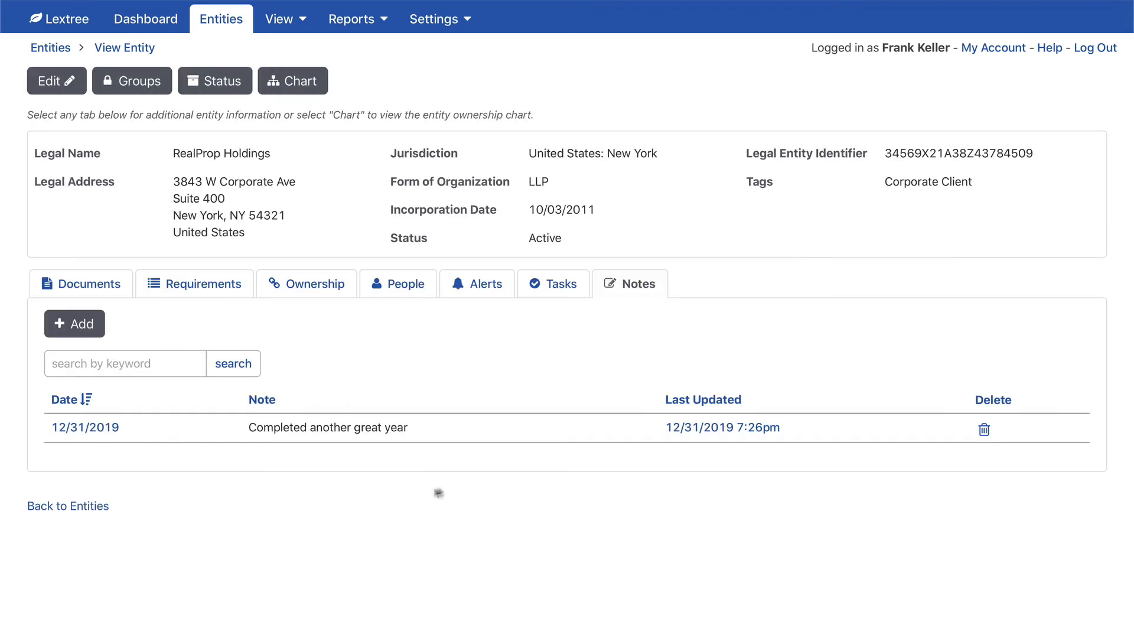
{"action": "left_click_drag", "start_coordinate": [235, 427], "coordinate": [448, 427]}
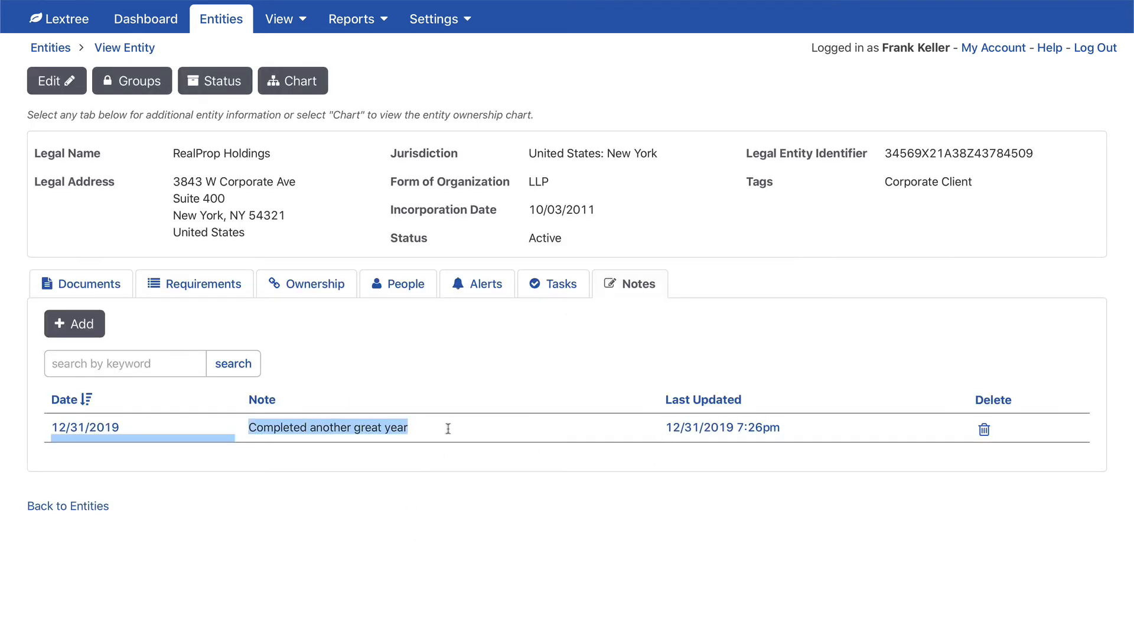
{"action": "left_click", "coordinate": [448, 482]}
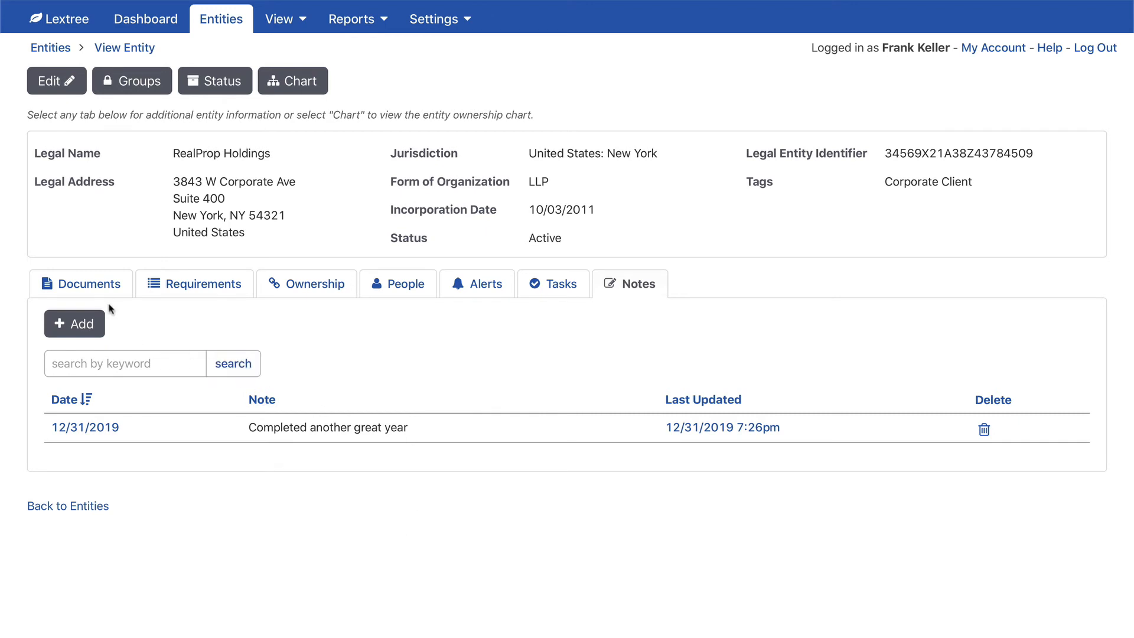
- Return to the entity's documents and check its jurisdiction and form of organization in the summary
{"action": "left_click", "coordinate": [95, 290]}
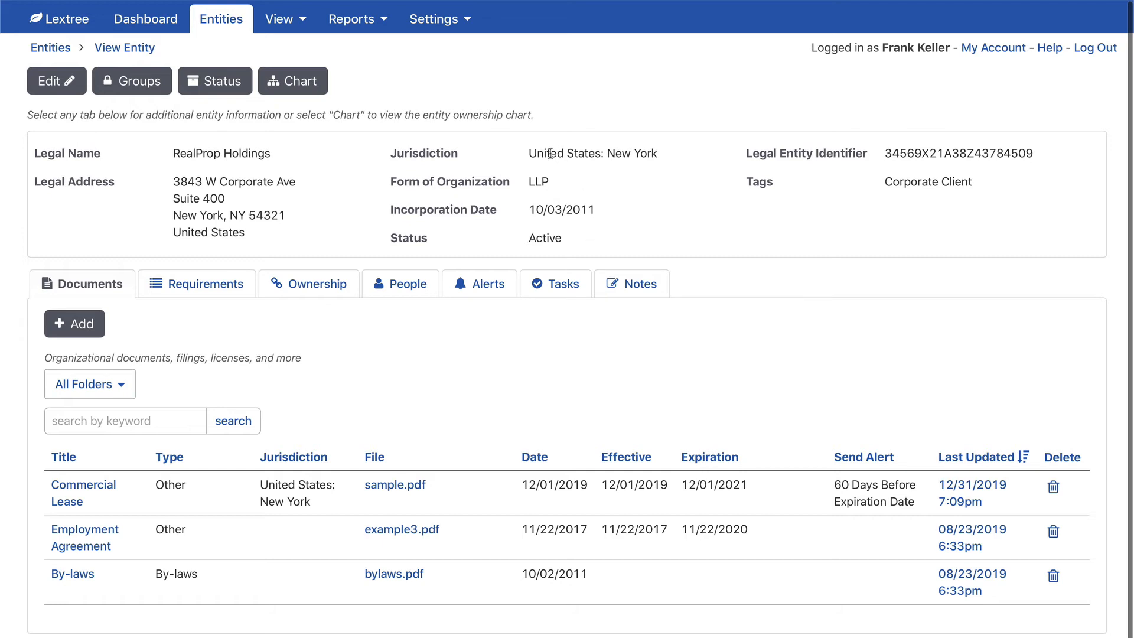
{"action": "left_click_drag", "start_coordinate": [528, 153], "coordinate": [661, 152]}
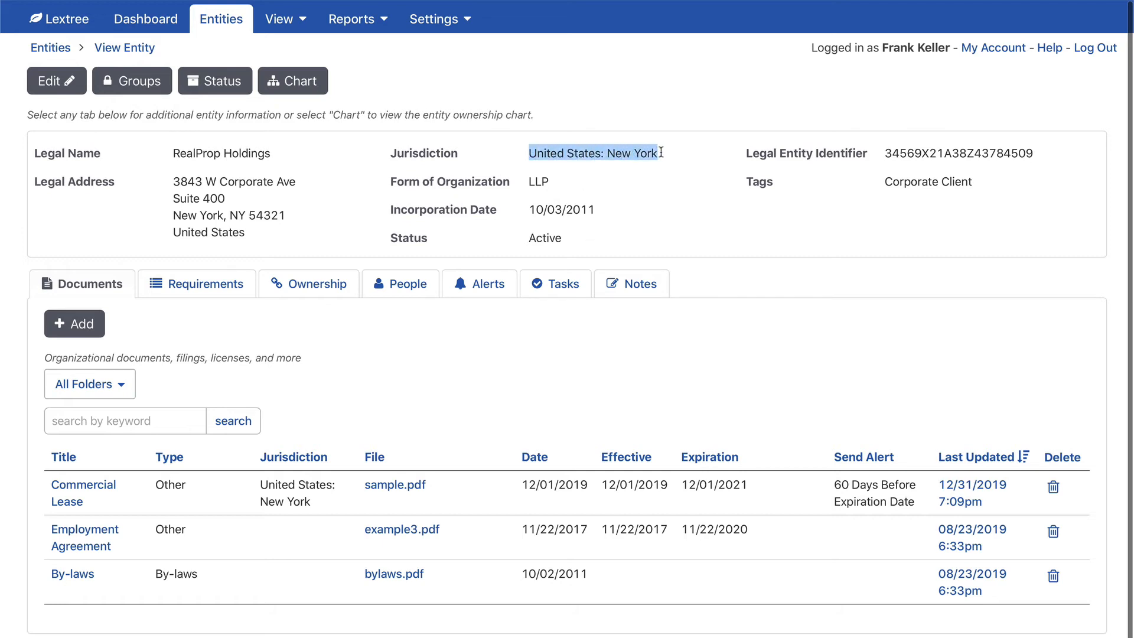
{"action": "left_click_drag", "start_coordinate": [527, 182], "coordinate": [566, 189]}
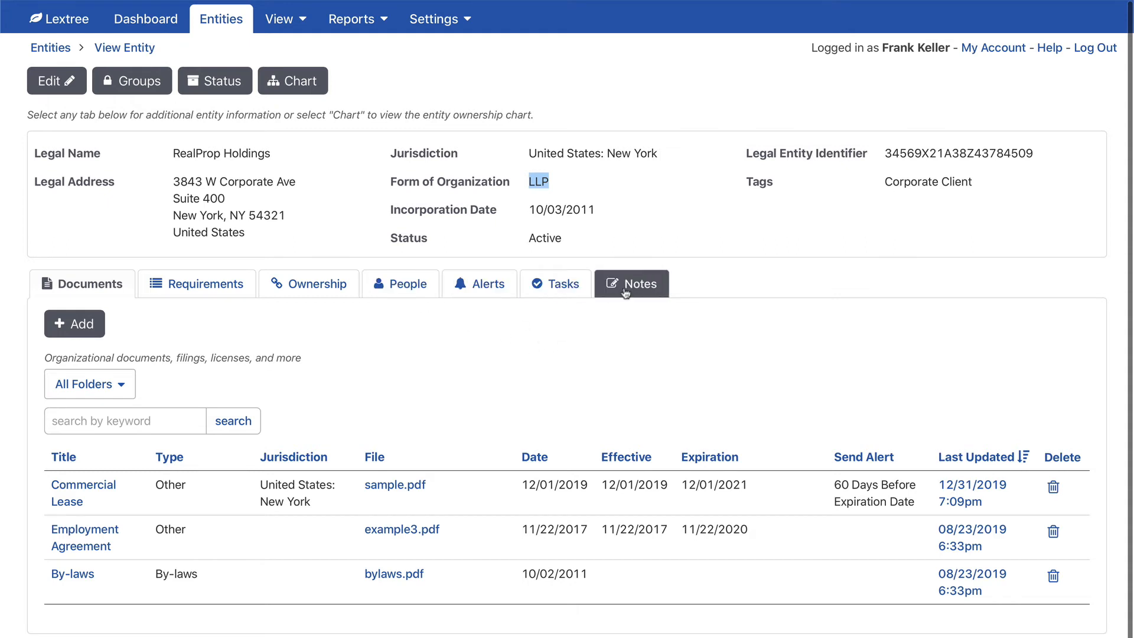
{"action": "left_click", "coordinate": [488, 392]}
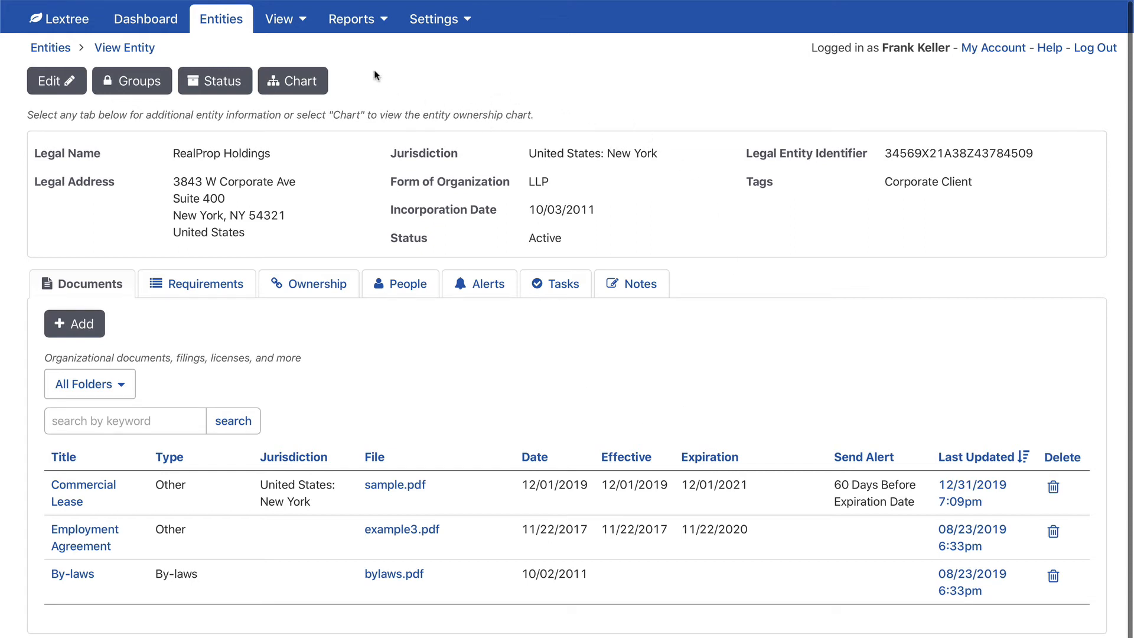
{"action": "left_click", "coordinate": [287, 19]}
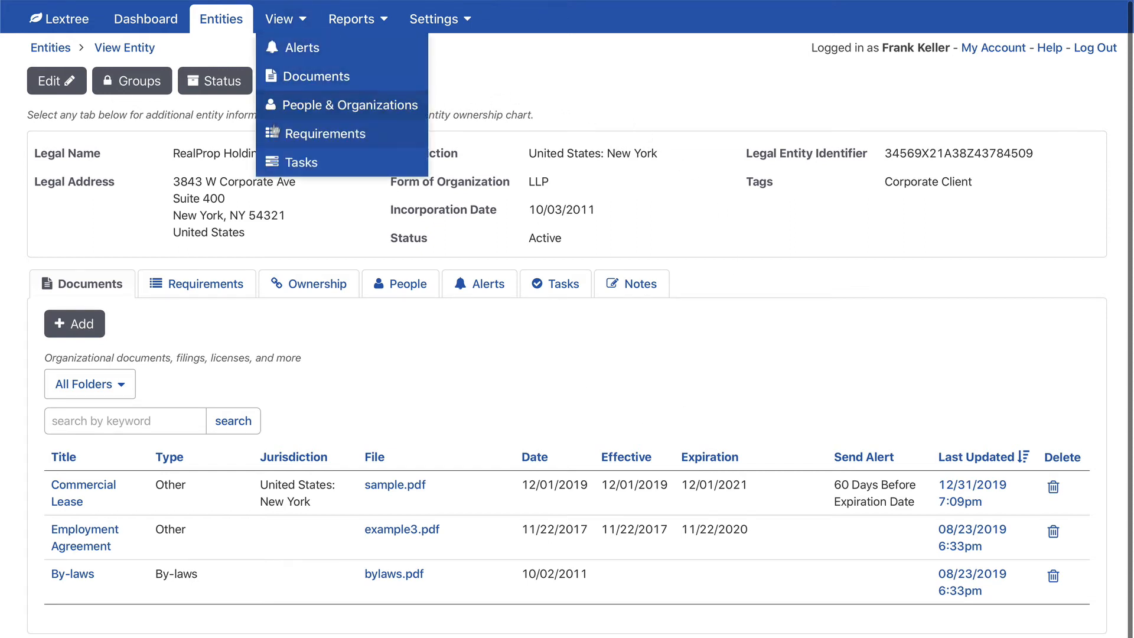
{"action": "left_click", "coordinate": [510, 57]}
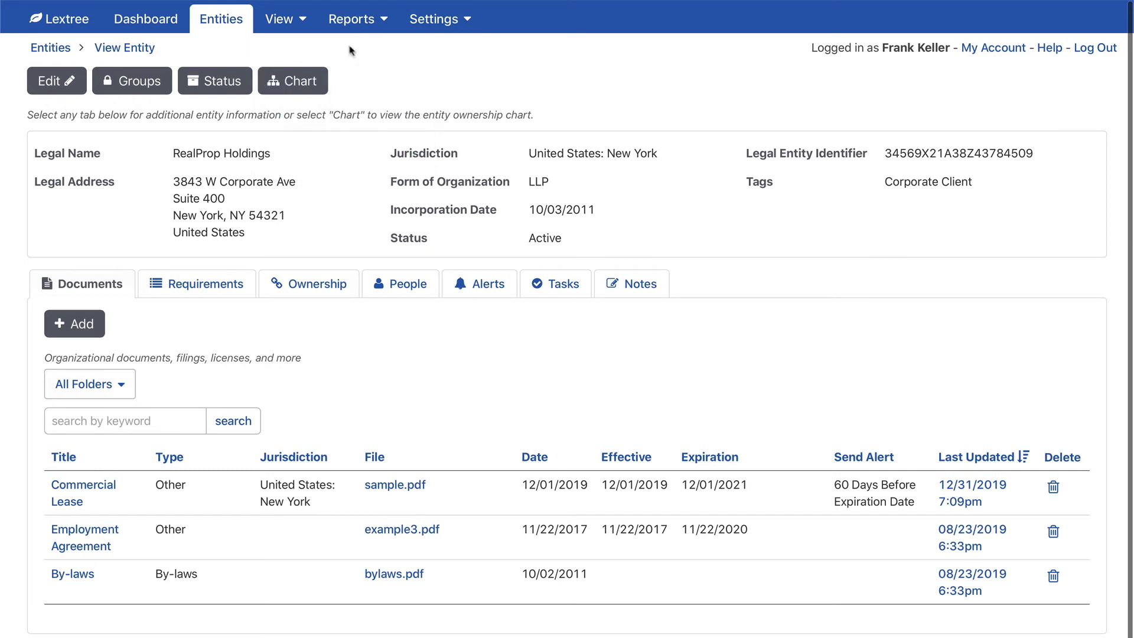
{"action": "left_click", "coordinate": [359, 21]}
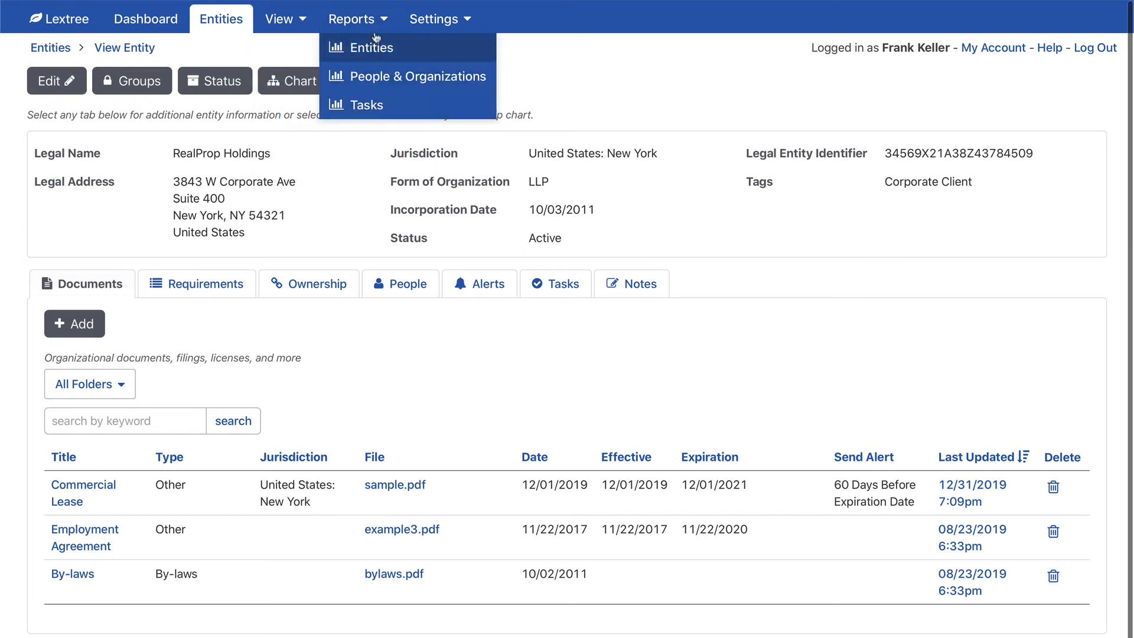
{"action": "left_click", "coordinate": [586, 43]}
- Open the alerts overview for all entities and look over the December 2019 calendar
{"action": "left_click", "coordinate": [294, 32]}
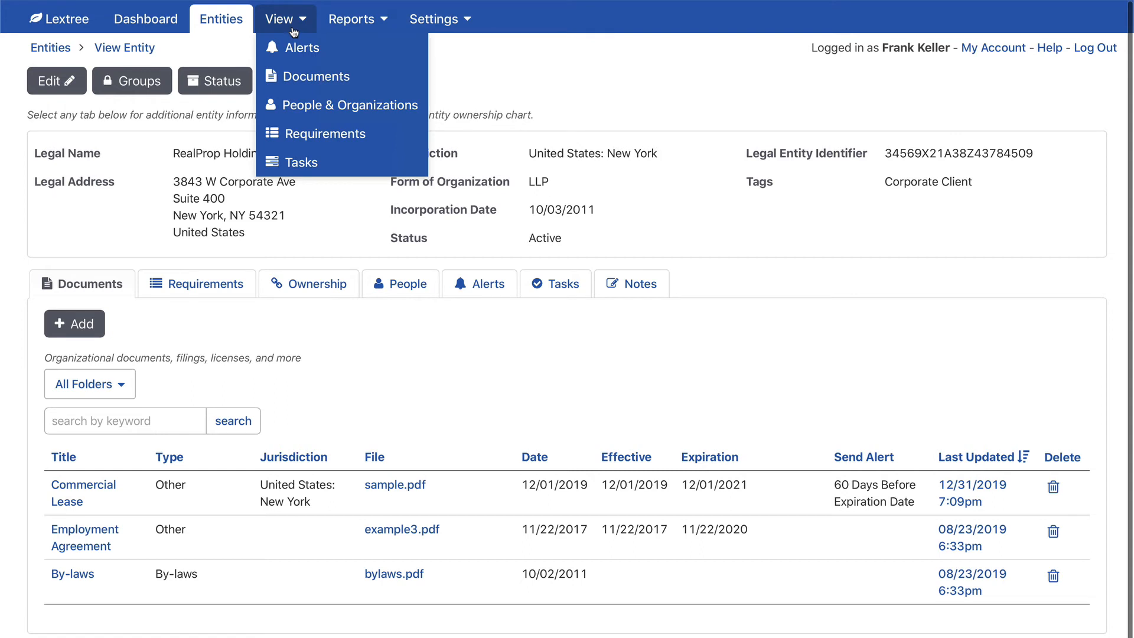
{"action": "left_click", "coordinate": [291, 49]}
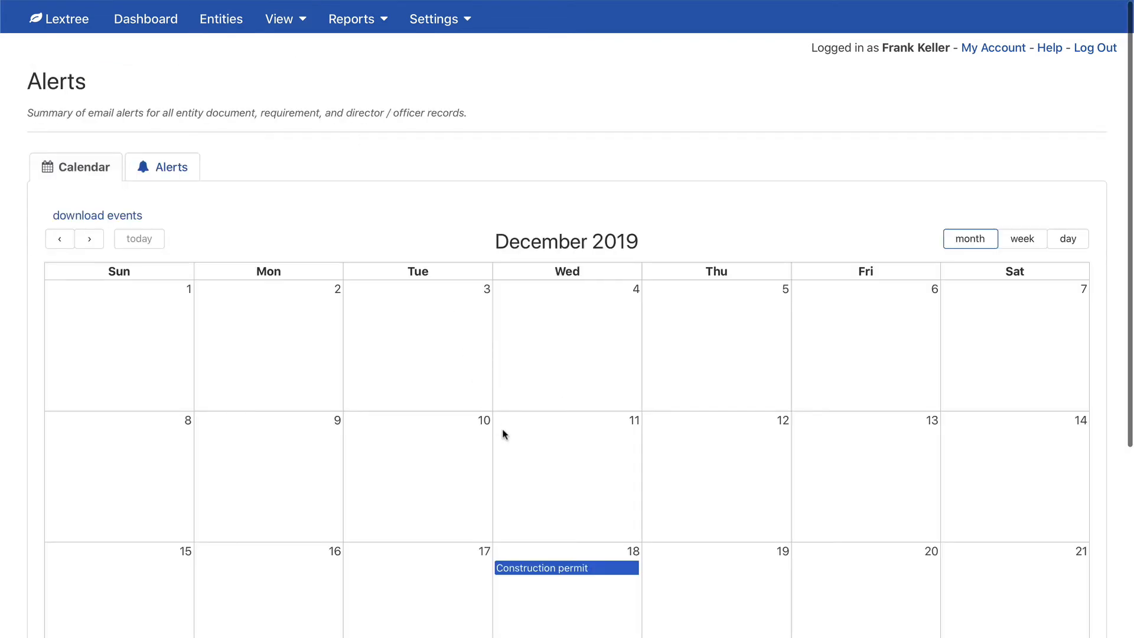
{"action": "scroll", "coordinate": [504, 432], "scroll_direction": "down", "scroll_amount": 4}
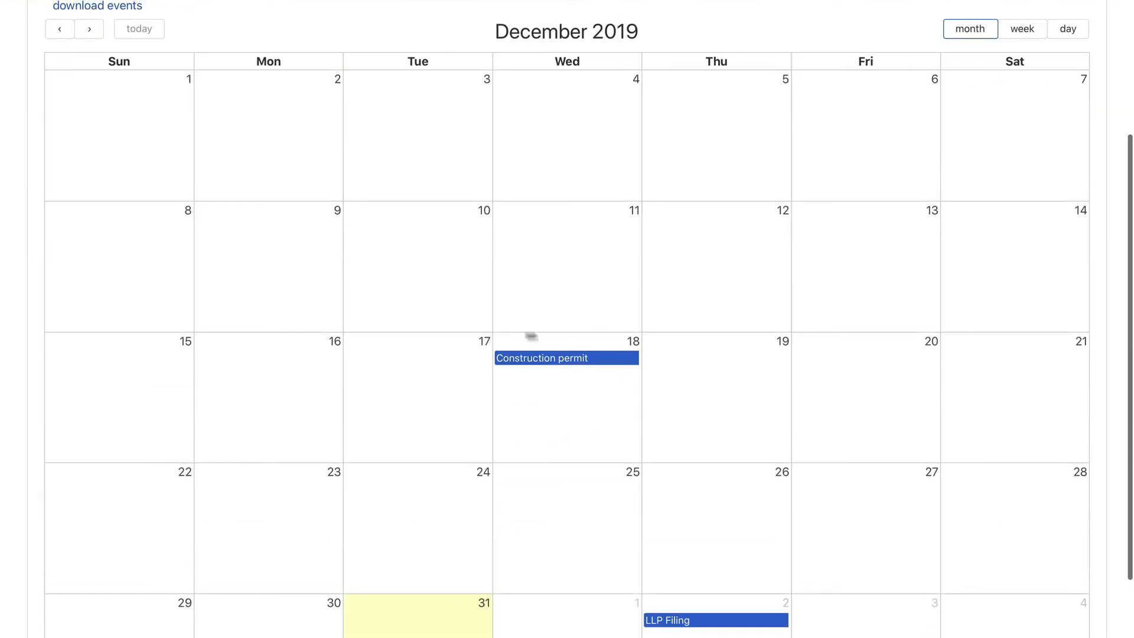
{"action": "scroll", "coordinate": [561, 366], "scroll_direction": "up", "scroll_amount": 1}
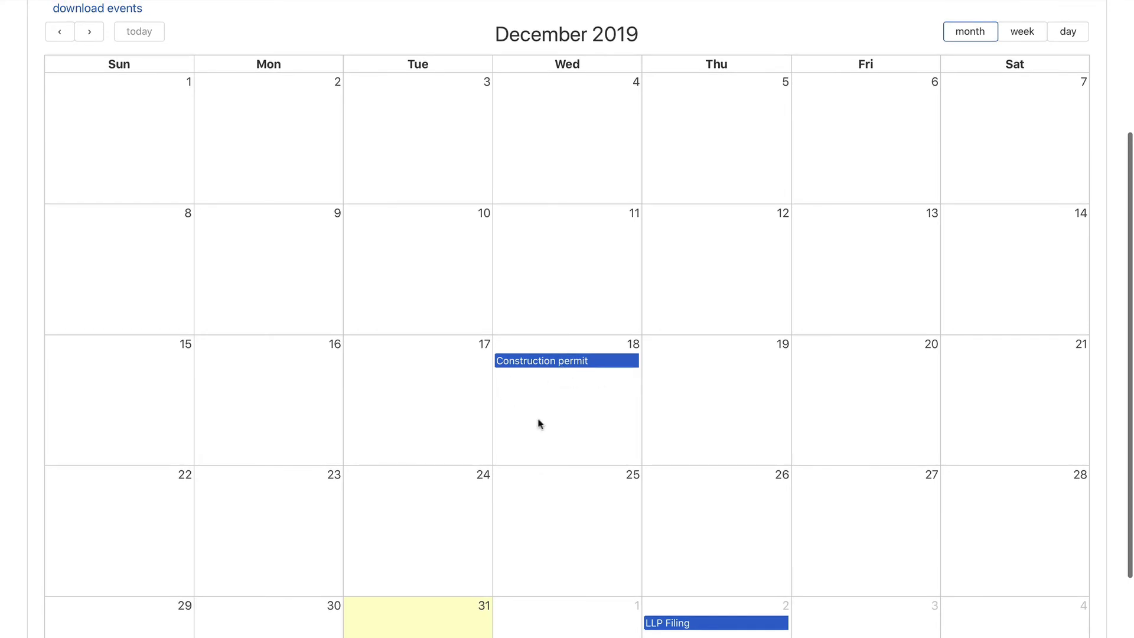
{"action": "scroll", "coordinate": [607, 400], "scroll_direction": "up", "scroll_amount": 2}
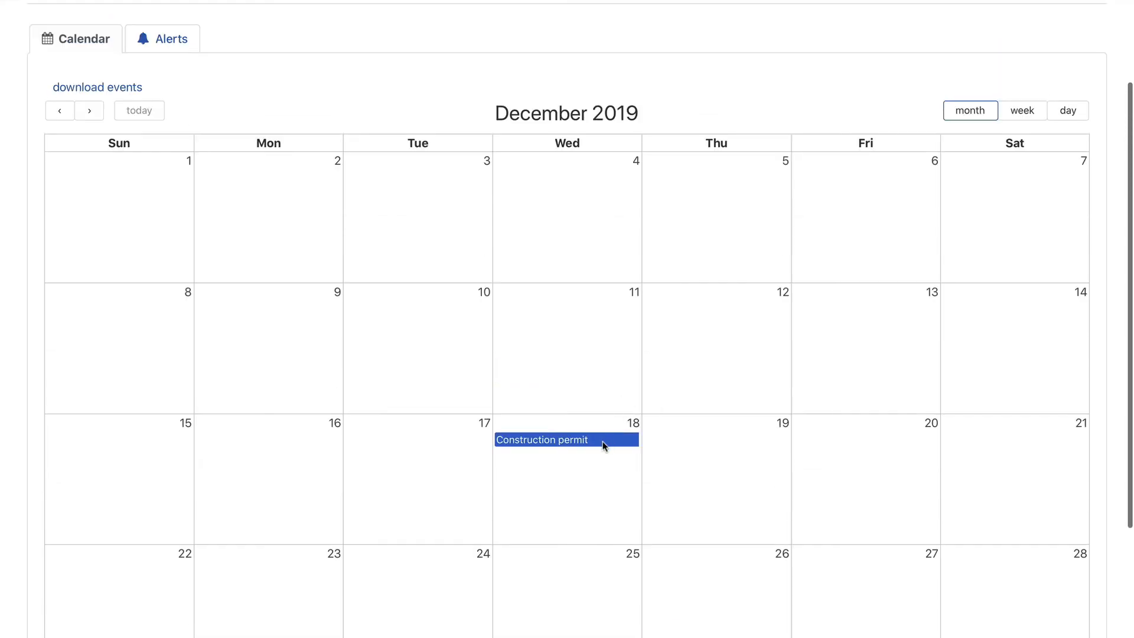
- View the details of the Construction permit alert in the calendar, close them and show the list of upcoming alerts
{"action": "left_click", "coordinate": [602, 441]}
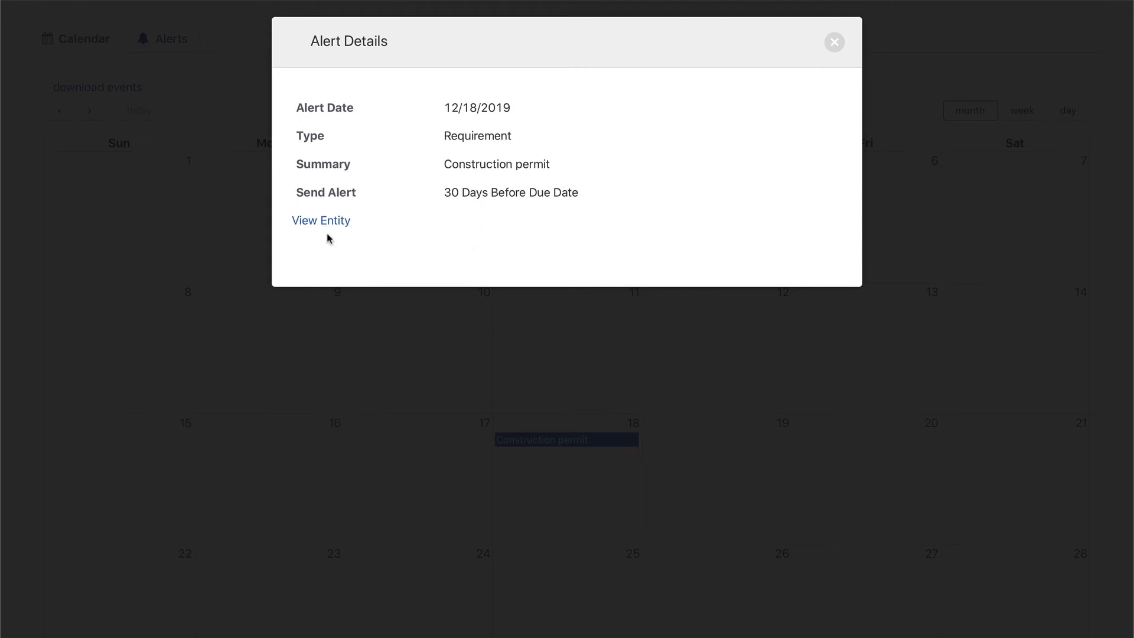
{"action": "left_click", "coordinate": [833, 46]}
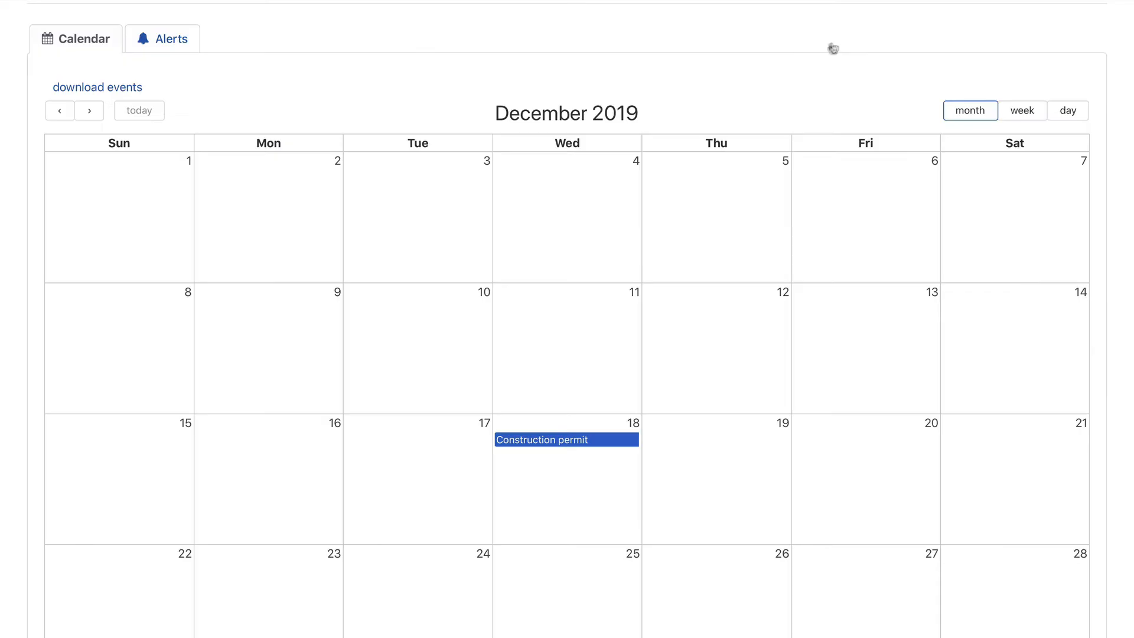
{"action": "left_click", "coordinate": [179, 38]}
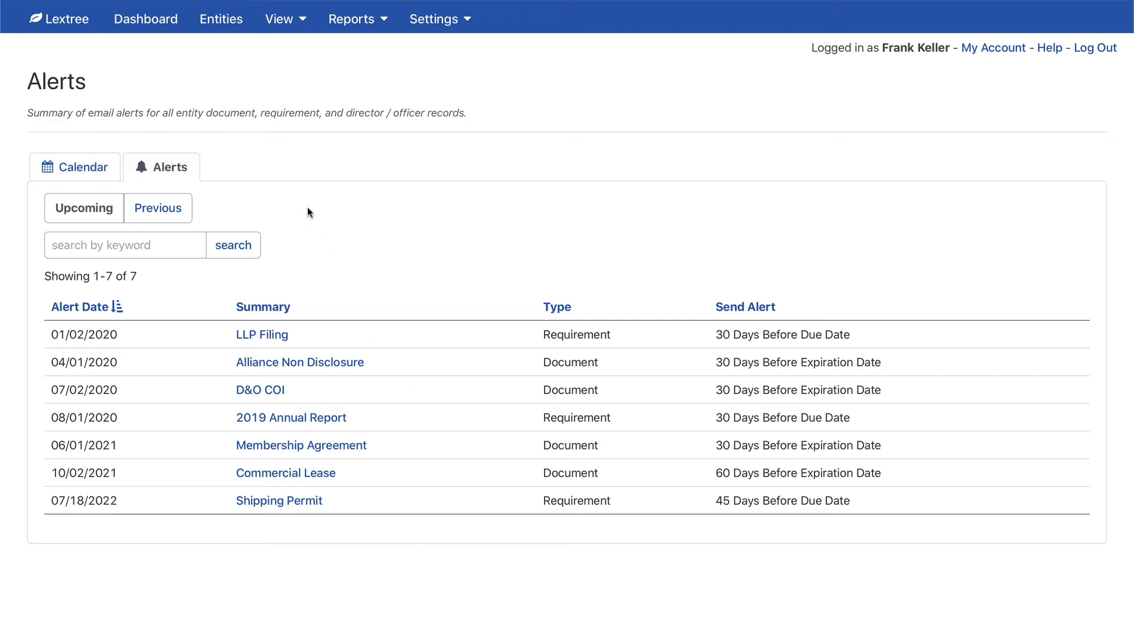
- Open the document overview for all entities, look through it and filter it to the Agreements folder
{"action": "left_click", "coordinate": [290, 26]}
{"action": "left_click", "coordinate": [286, 75]}
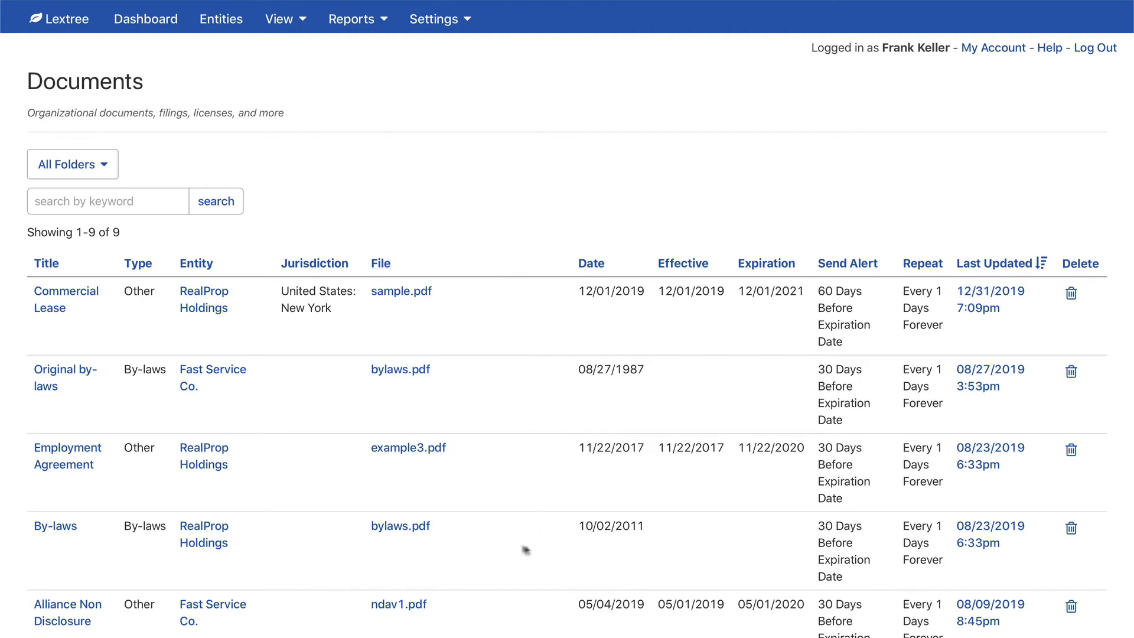
{"action": "scroll", "coordinate": [496, 540], "scroll_direction": "down", "scroll_amount": 5}
{"action": "scroll", "coordinate": [490, 536], "scroll_direction": "up", "scroll_amount": 5}
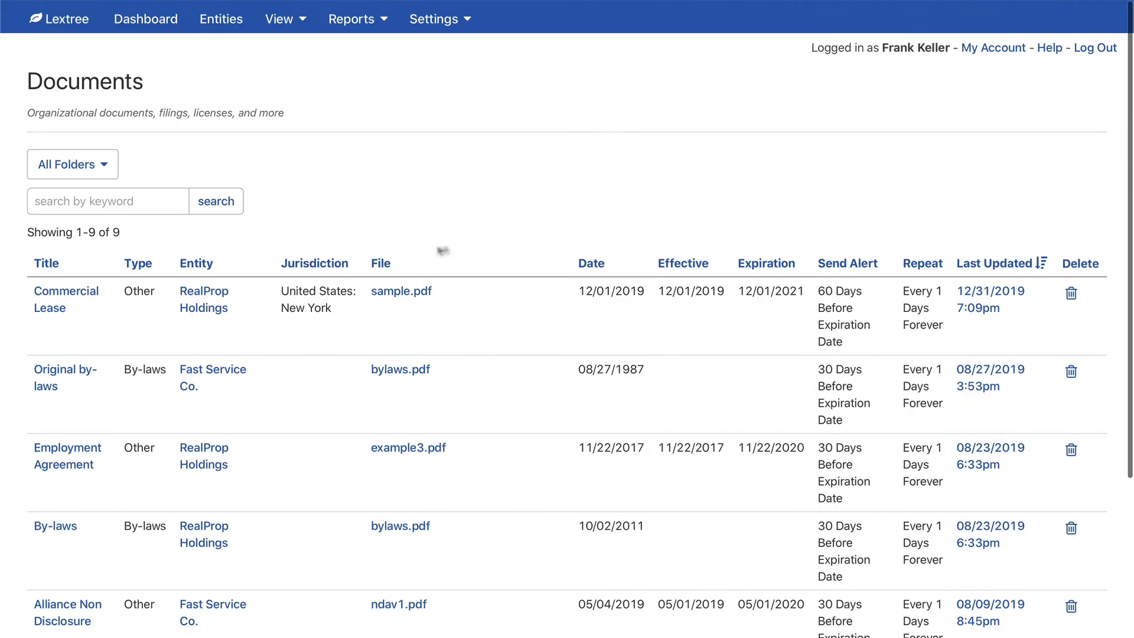
{"action": "left_click", "coordinate": [107, 167]}
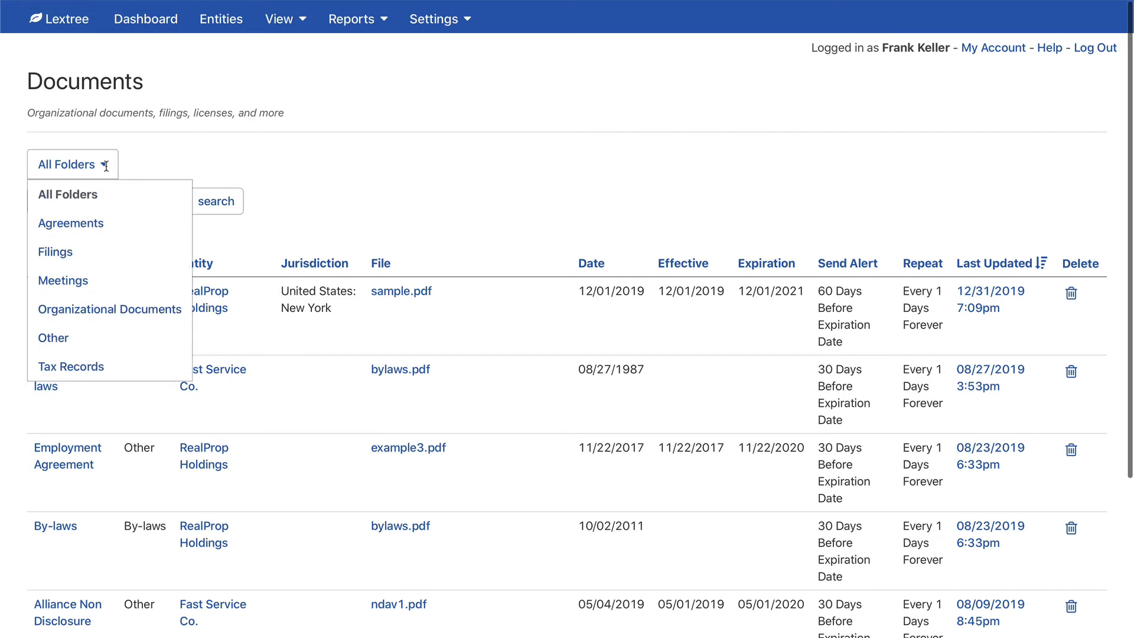
{"action": "left_click", "coordinate": [74, 230]}
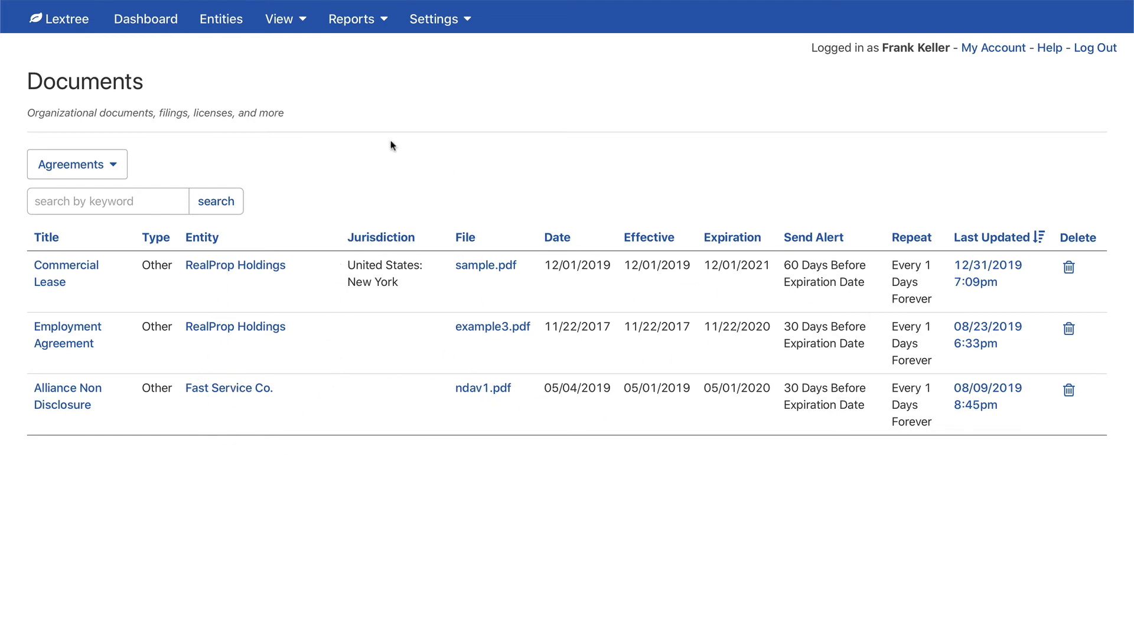
- Open the people and organizations overview and search the active directors, officers and contacts by a director's first name
{"action": "left_click", "coordinate": [278, 20]}
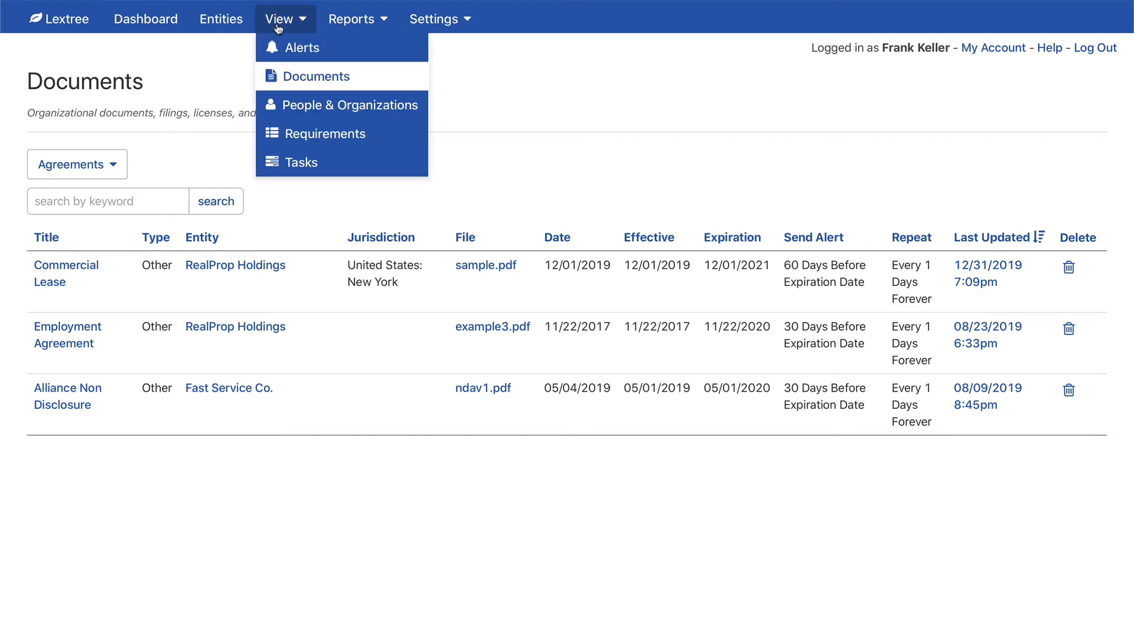
{"action": "left_click", "coordinate": [298, 108]}
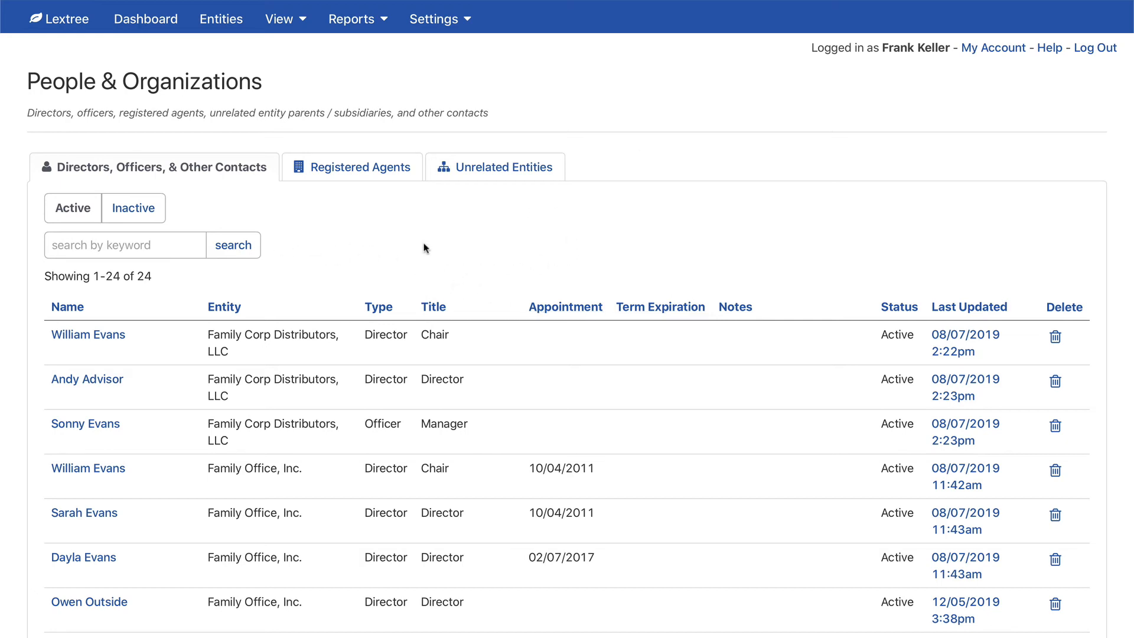
{"action": "left_click", "coordinate": [118, 245]}
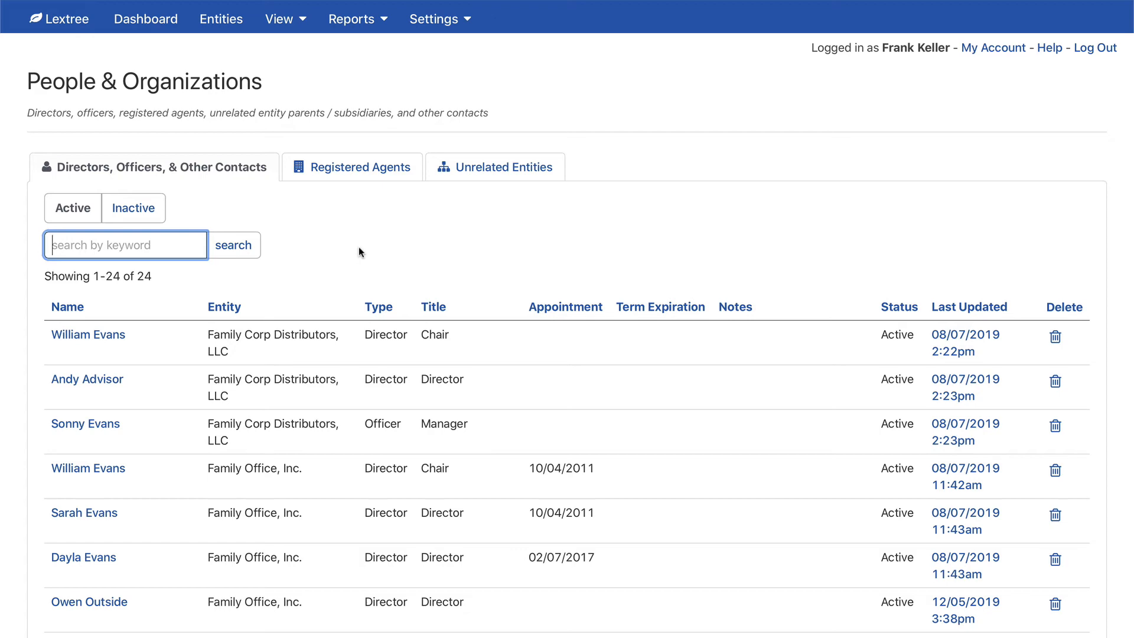
{"action": "type", "text": "william"}
{"action": "key", "text": "Return"}
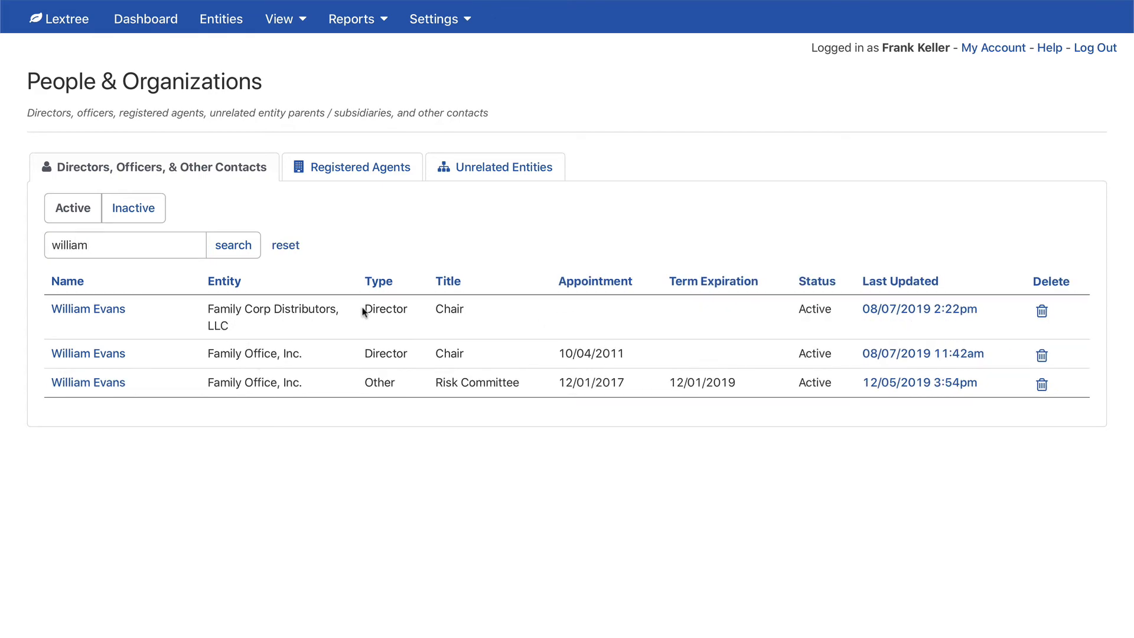
- Examine the director type, the Family Office, Inc. entity and the Risk Committee title in the person's matching records
{"action": "left_click_drag", "start_coordinate": [364, 309], "coordinate": [412, 310]}
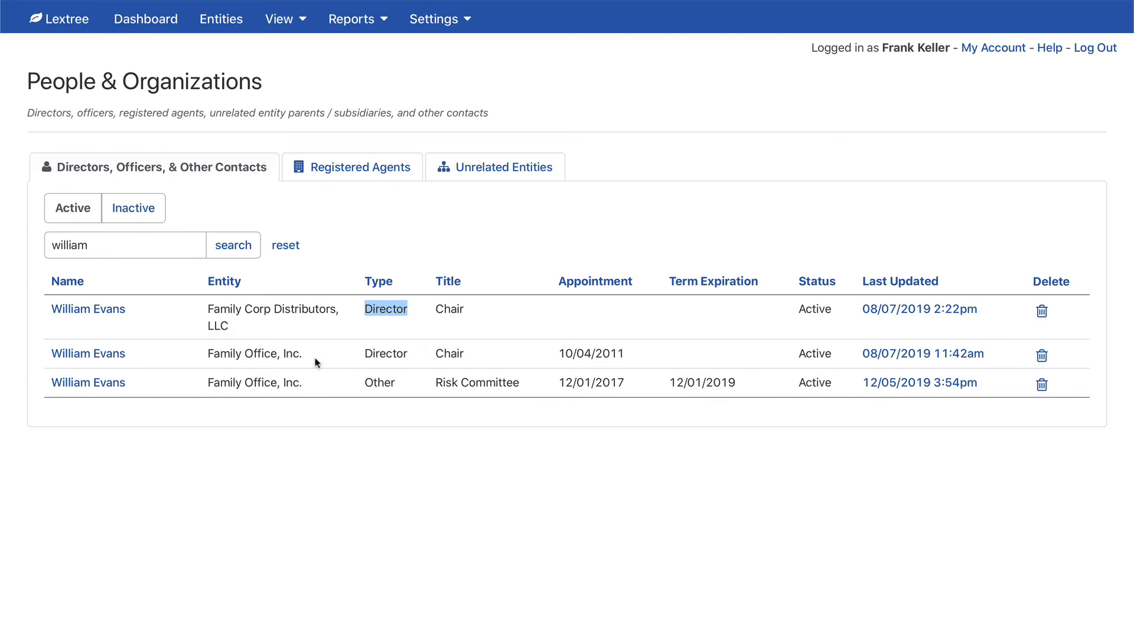
{"action": "left_click_drag", "start_coordinate": [209, 353], "coordinate": [305, 353]}
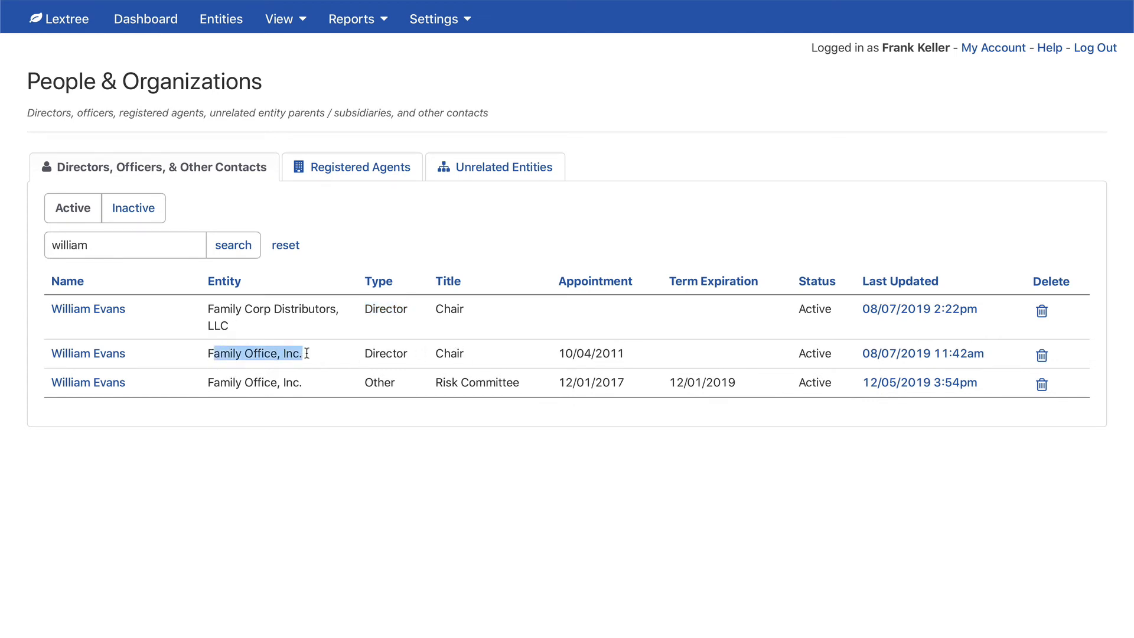
{"action": "left_click", "coordinate": [354, 418]}
{"action": "left_click_drag", "start_coordinate": [437, 381], "coordinate": [530, 385]}
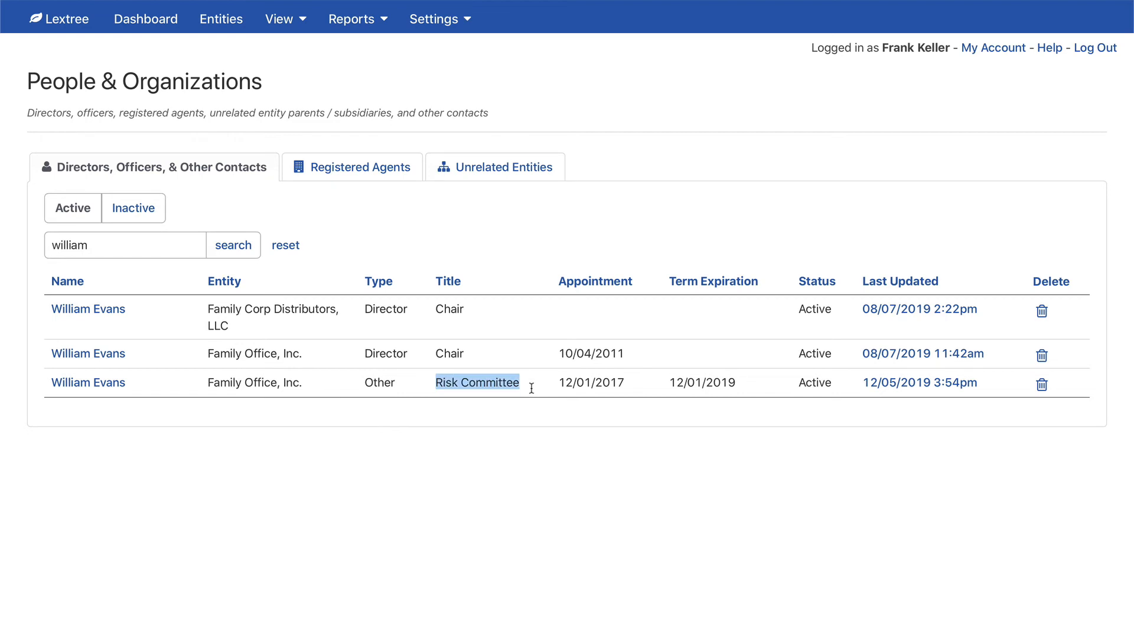
{"action": "left_click", "coordinate": [345, 467]}
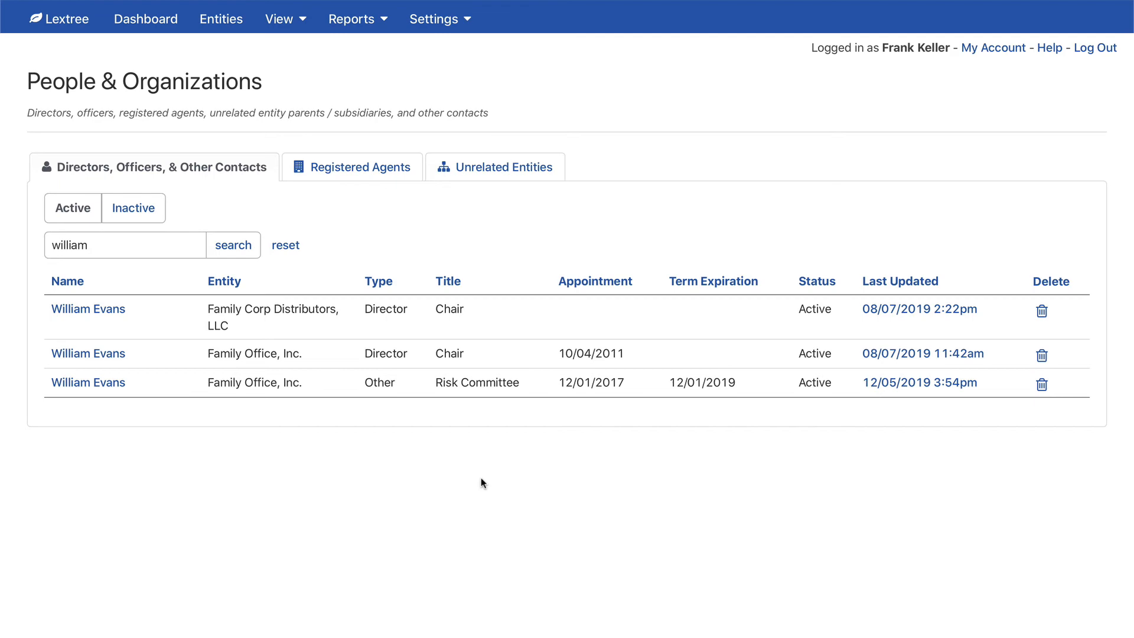
- Reset the contact search, look up a different director by first name and restore the full list
{"action": "left_click", "coordinate": [285, 245]}
{"action": "scroll", "coordinate": [190, 477], "scroll_direction": "down", "scroll_amount": 1}
{"action": "scroll", "coordinate": [189, 476], "scroll_direction": "up", "scroll_amount": 1}
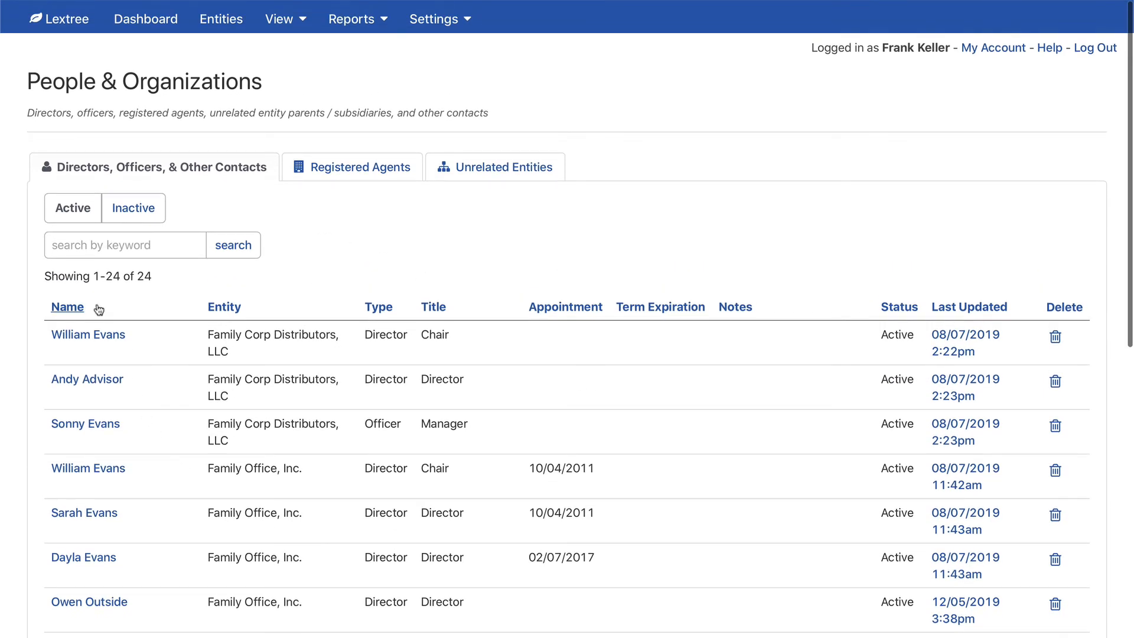
{"action": "left_click", "coordinate": [112, 251]}
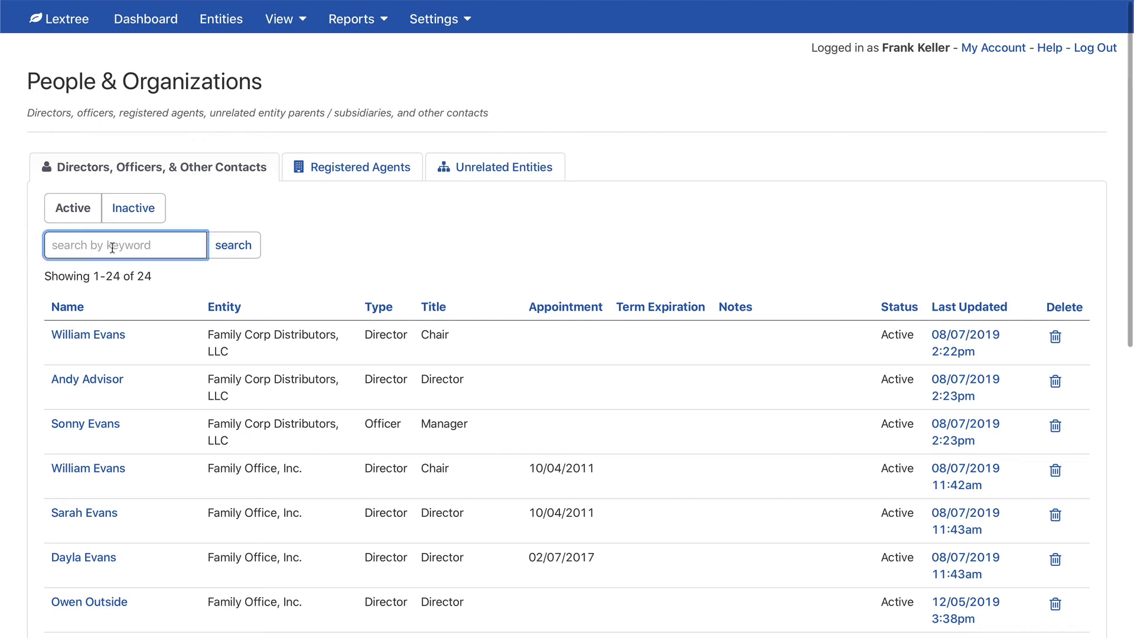
{"action": "type", "text": "owen"}
{"action": "key", "text": "Return"}
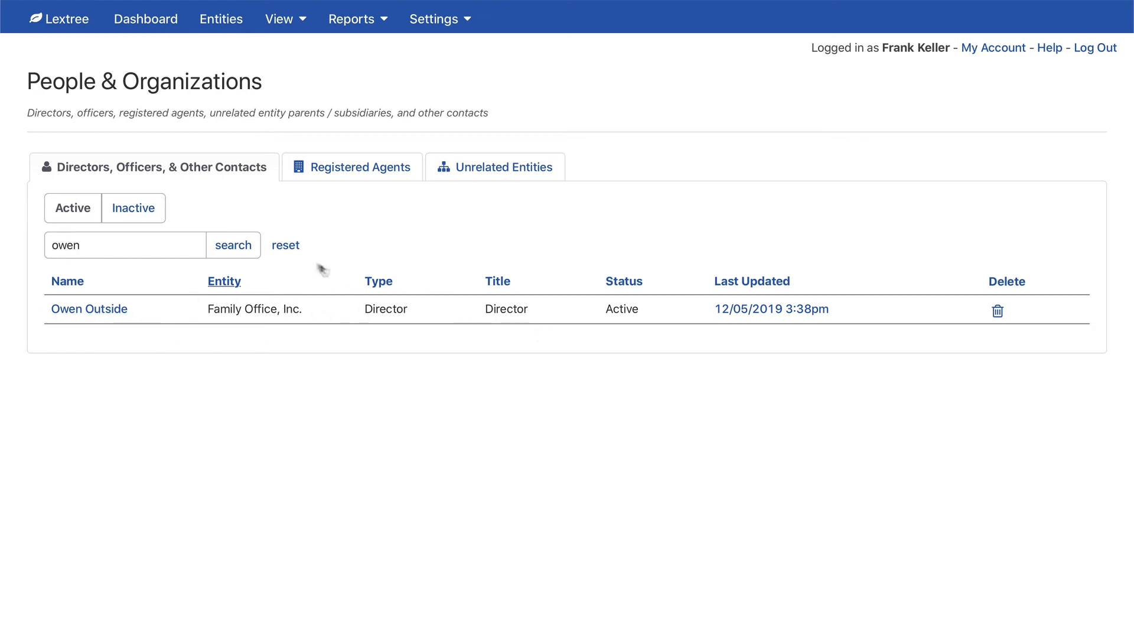
{"action": "left_click", "coordinate": [286, 244]}
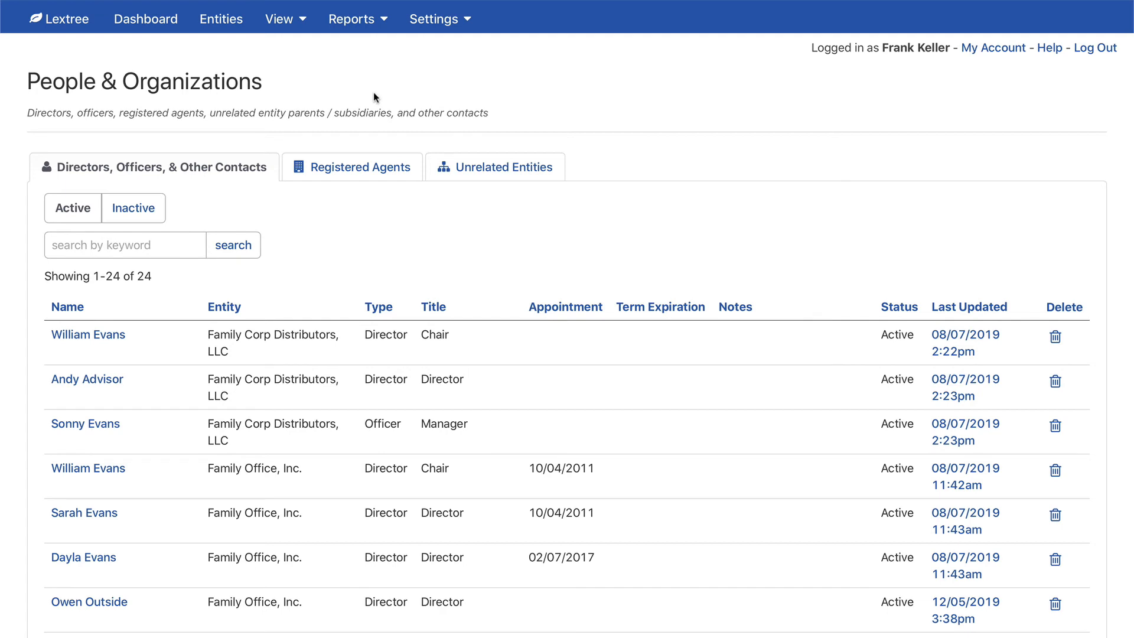
- Open the requirements overview for all entities, check the other requirements and return to the annual reports and statements
{"action": "left_click", "coordinate": [278, 18]}
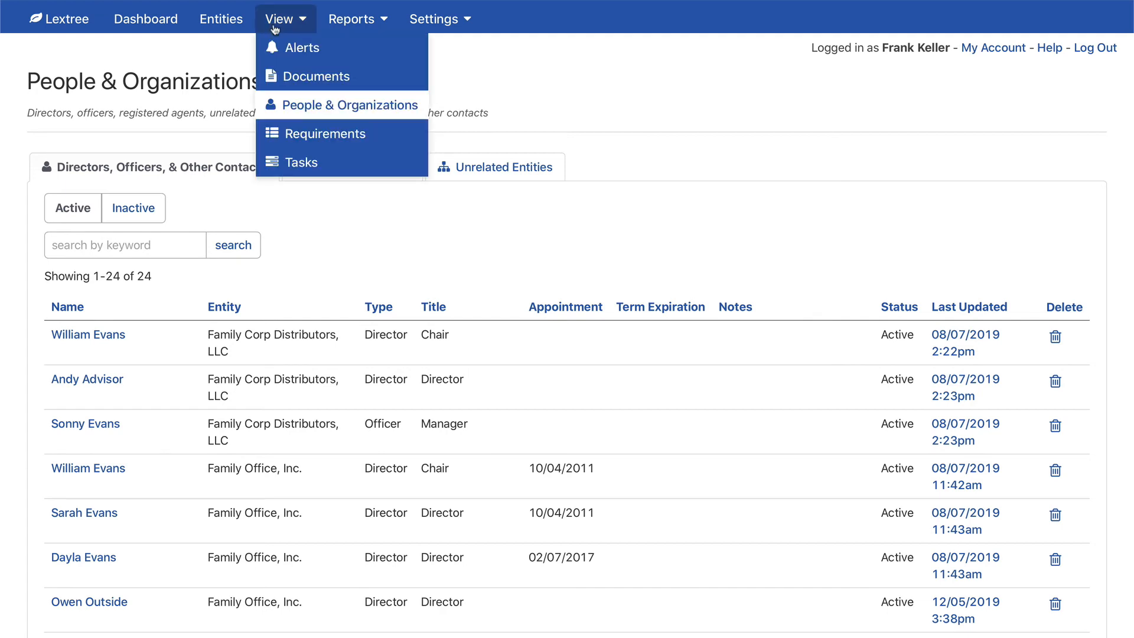
{"action": "left_click", "coordinate": [301, 140]}
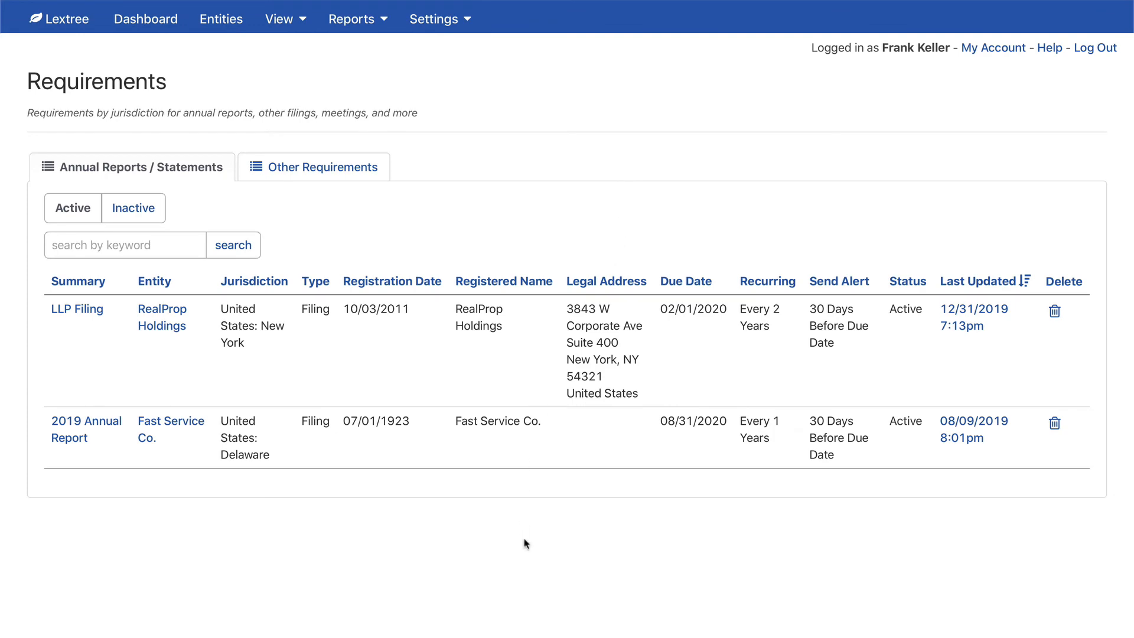
{"action": "left_click", "coordinate": [324, 166]}
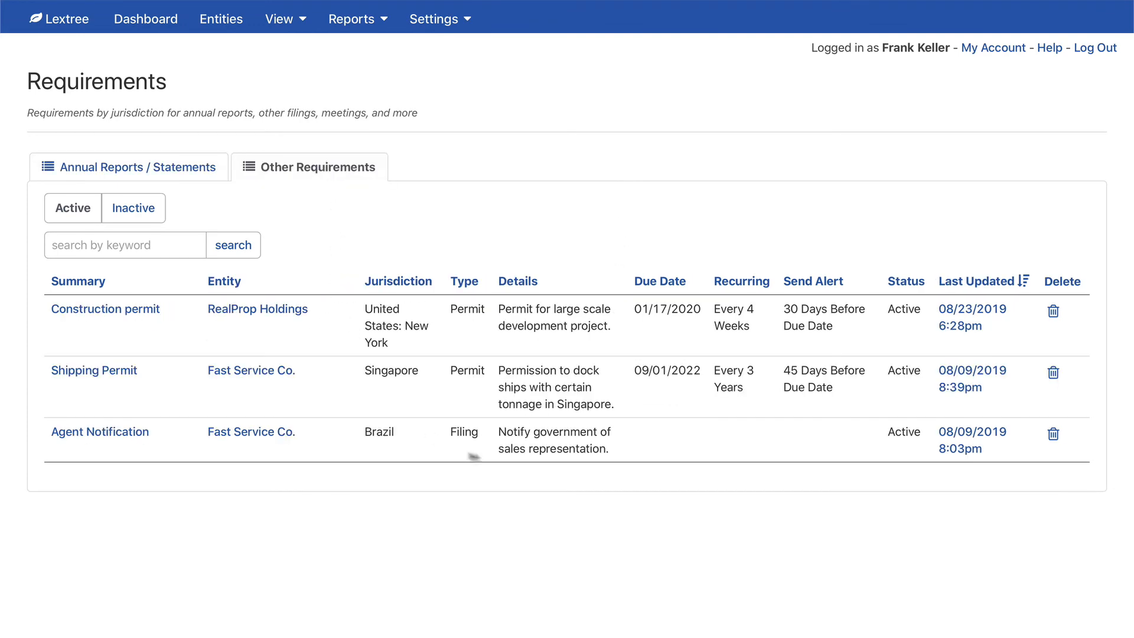
{"action": "left_click", "coordinate": [149, 179]}
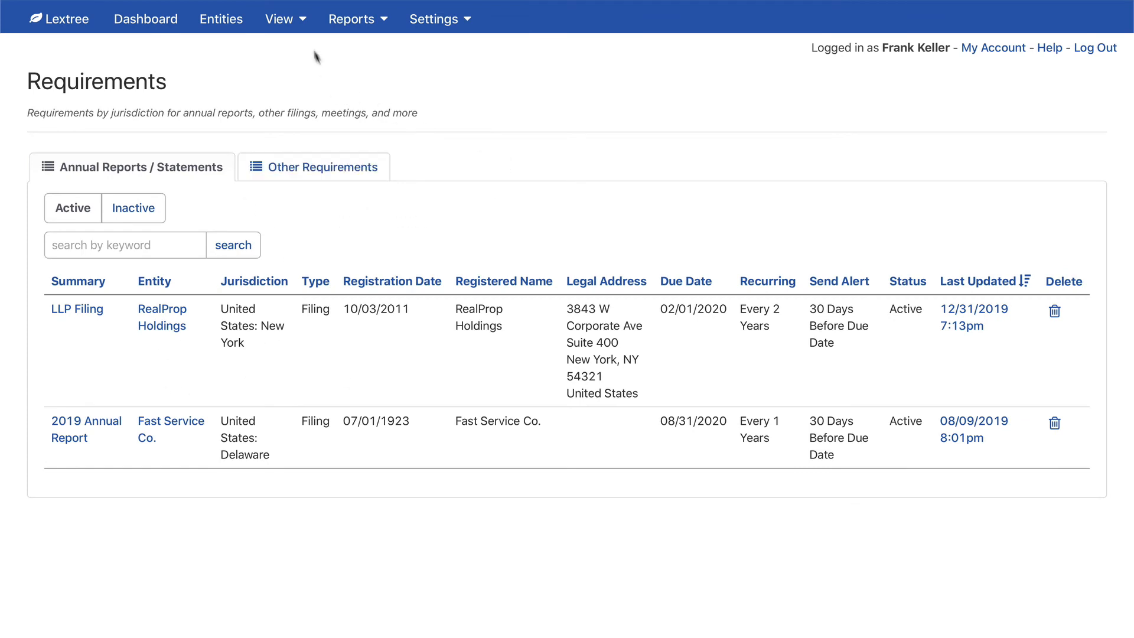
- Open the task overview for all entities and check the in-progress and completed tasks
{"action": "left_click", "coordinate": [282, 18]}
{"action": "mouse_move", "coordinate": [277, 27]}
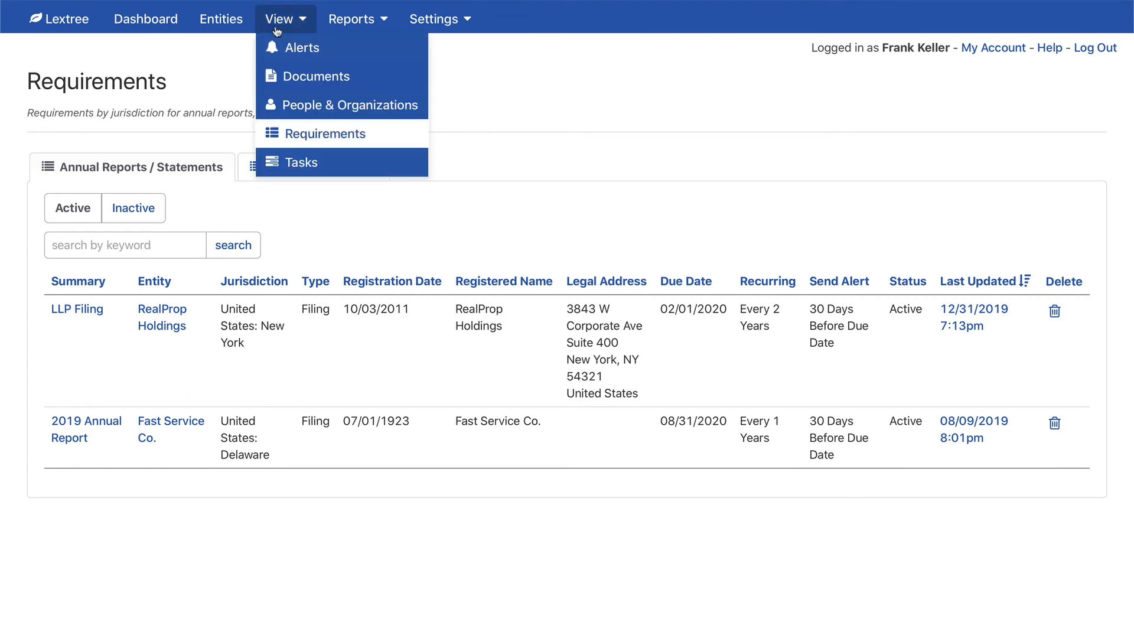
{"action": "left_click", "coordinate": [289, 163]}
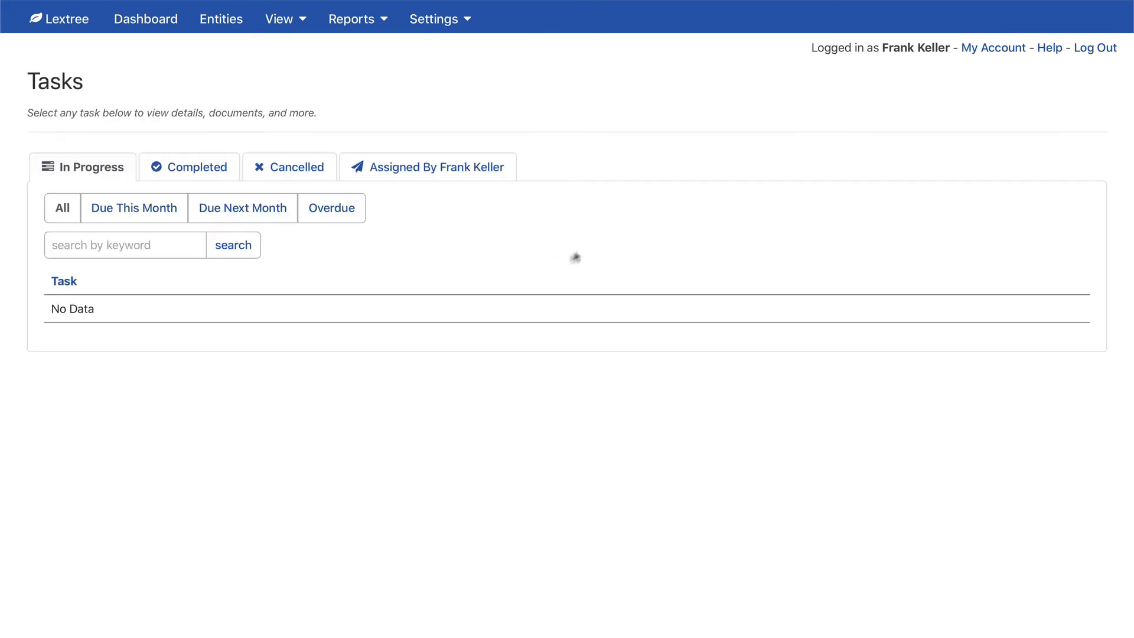
{"action": "left_click", "coordinate": [194, 168]}
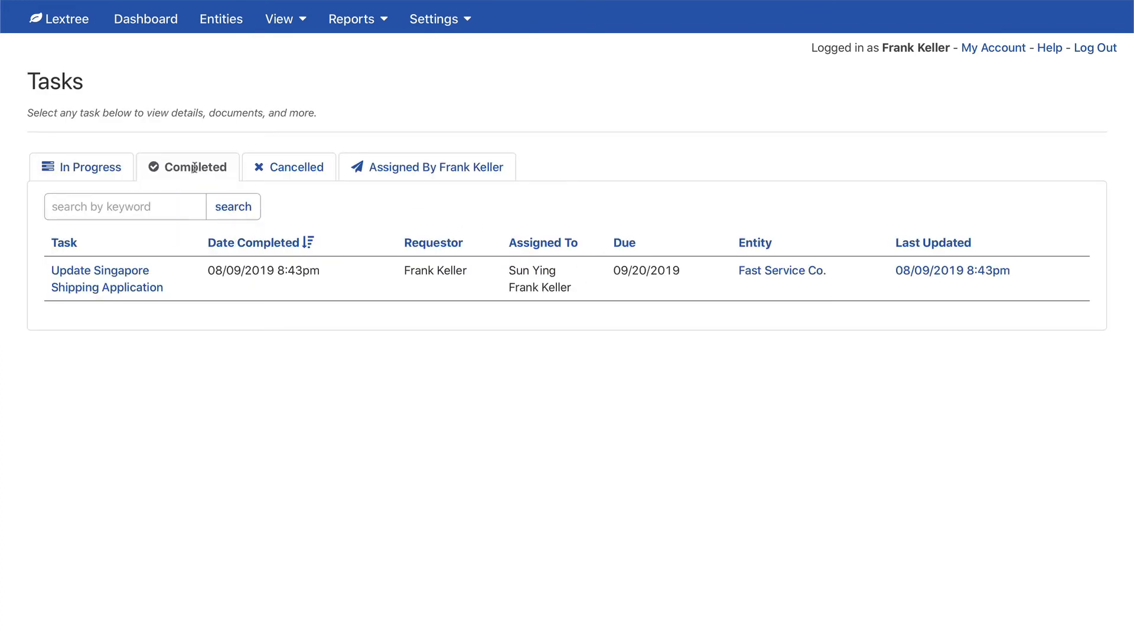
- Display the tasks assigned by the logged-in account holder and examine the in-progress E&O policy task
{"action": "left_click", "coordinate": [456, 170]}
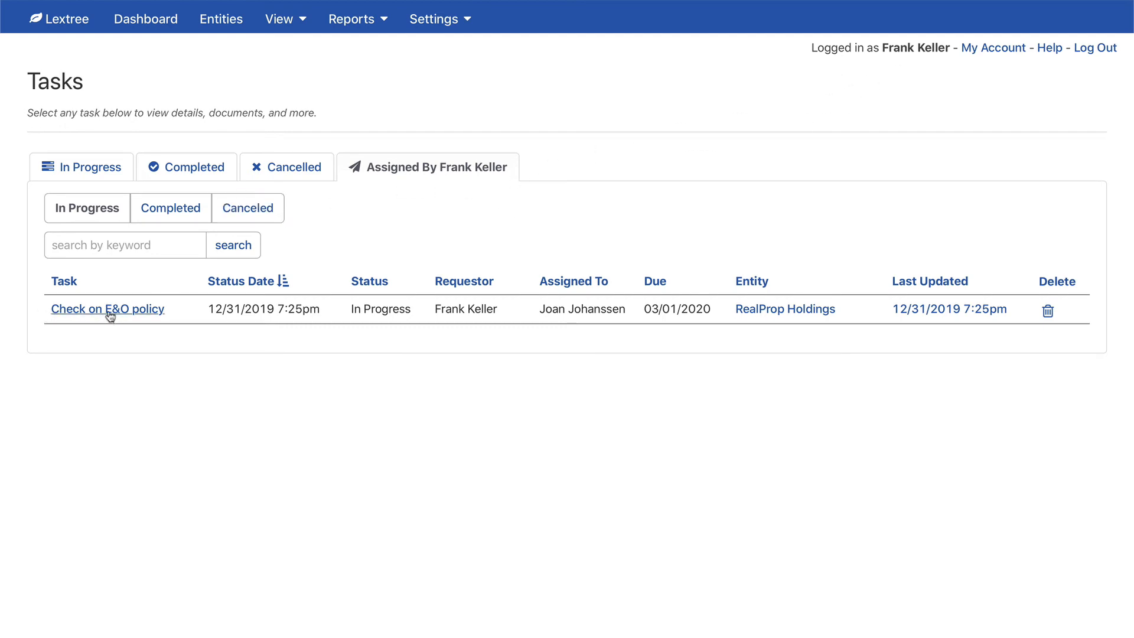
{"action": "left_click_drag", "start_coordinate": [352, 313], "coordinate": [646, 312]}
{"action": "left_click", "coordinate": [696, 447]}
- Open the entity statistics report and examine the jurisdiction, form of organization and tag charts
{"action": "left_click", "coordinate": [296, 30]}
{"action": "mouse_move", "coordinate": [359, 31]}
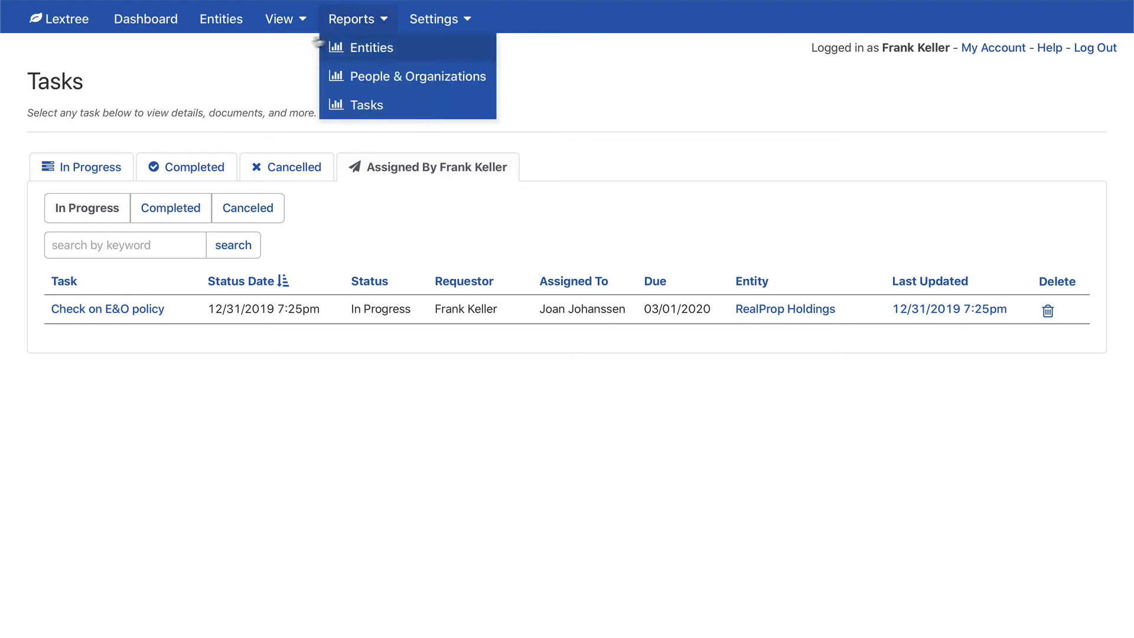
{"action": "mouse_move", "coordinate": [295, 23]}
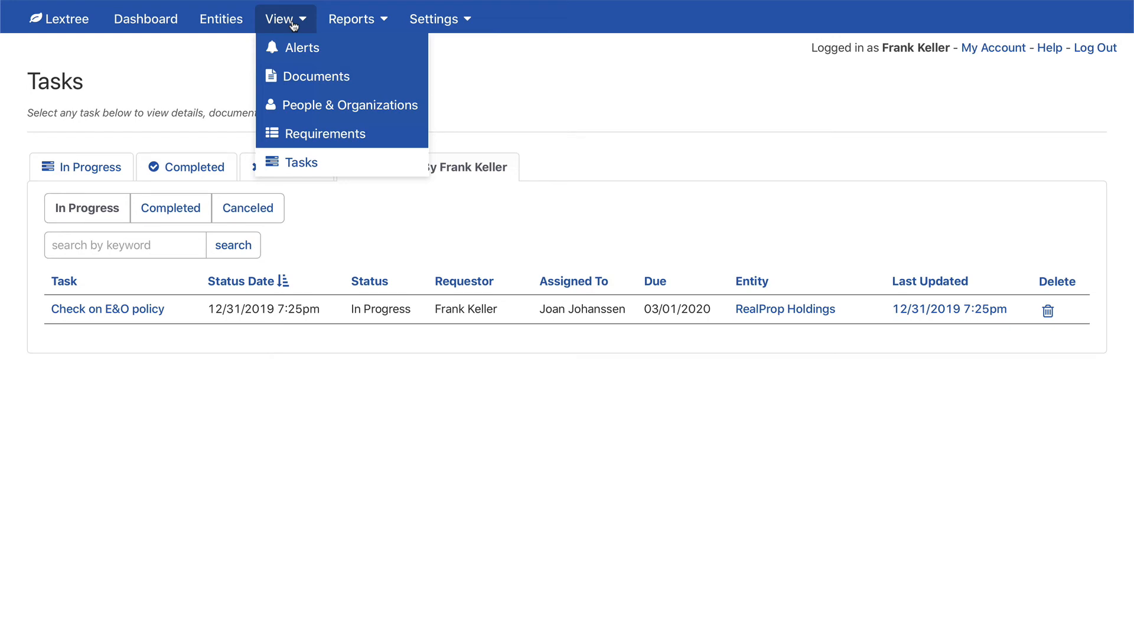
{"action": "left_click", "coordinate": [381, 18]}
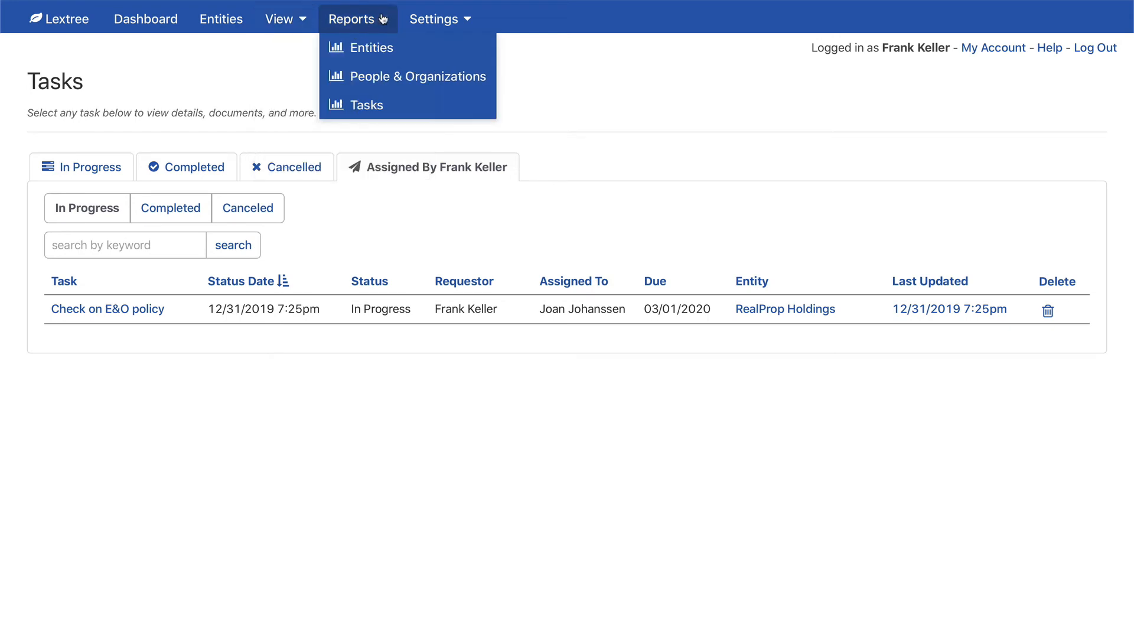
{"action": "left_click", "coordinate": [376, 49]}
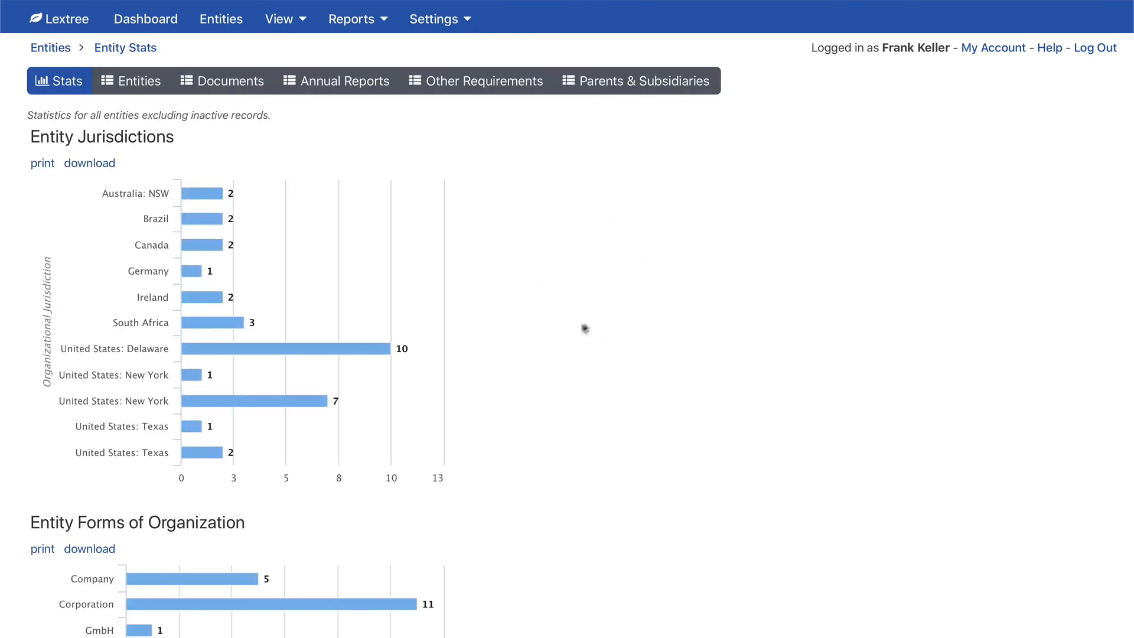
{"action": "scroll", "coordinate": [638, 332], "scroll_direction": "down", "scroll_amount": 10}
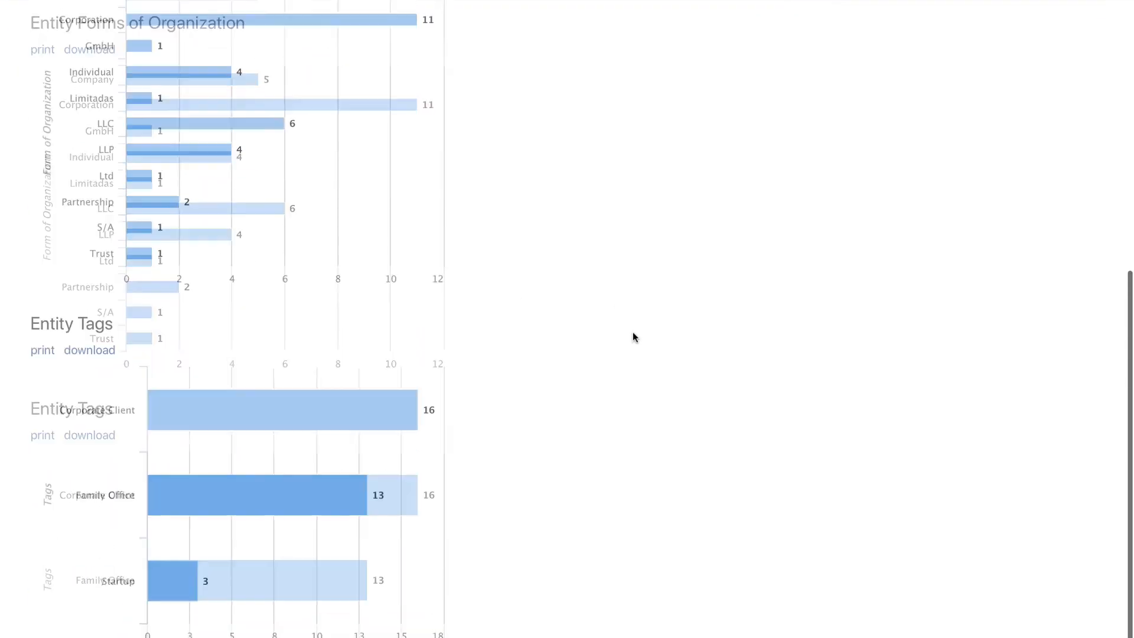
{"action": "scroll", "coordinate": [636, 333], "scroll_direction": "down", "scroll_amount": 1}
{"action": "scroll", "coordinate": [635, 325], "scroll_direction": "up", "scroll_amount": 10}
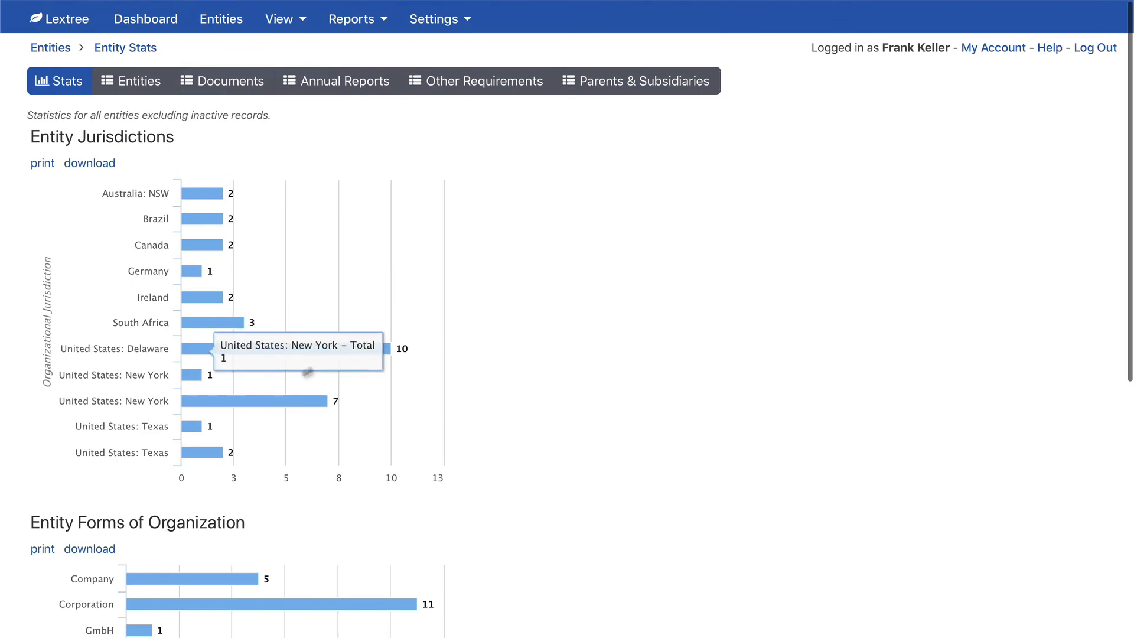
{"action": "scroll", "coordinate": [625, 455], "scroll_direction": "down", "scroll_amount": 5}
{"action": "scroll", "coordinate": [461, 478], "scroll_direction": "down", "scroll_amount": 4}
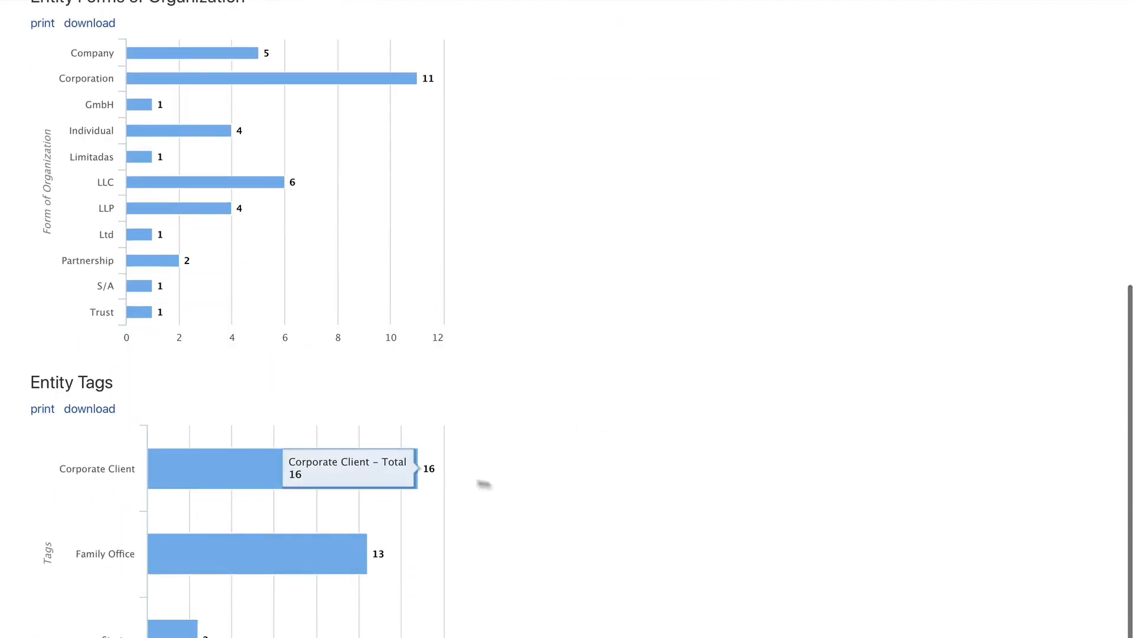
{"action": "scroll", "coordinate": [597, 483], "scroll_direction": "up", "scroll_amount": 9}
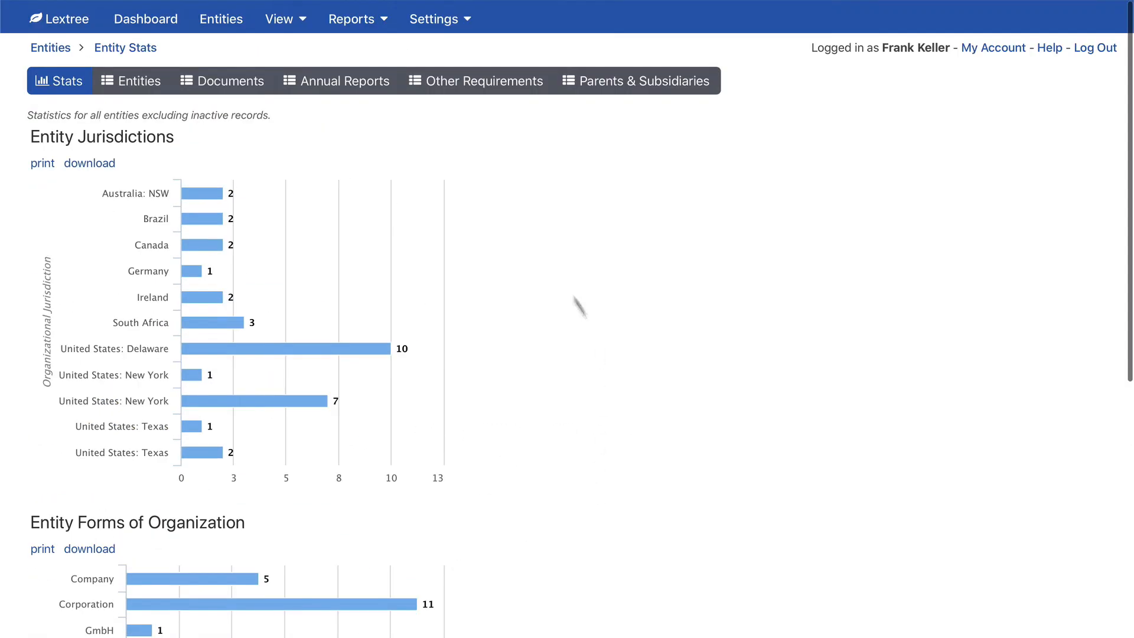
- Open the entity list report and hide the Legal Address, Legal Entity Identifier, Notes and Status columns
{"action": "left_click", "coordinate": [142, 86]}
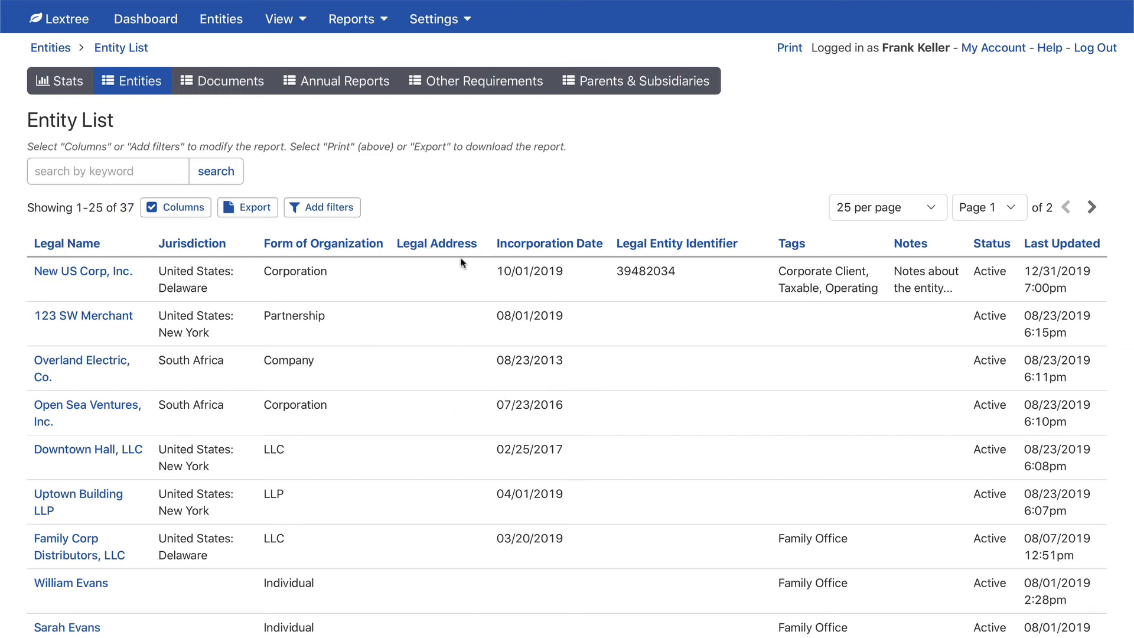
{"action": "left_click", "coordinate": [189, 216]}
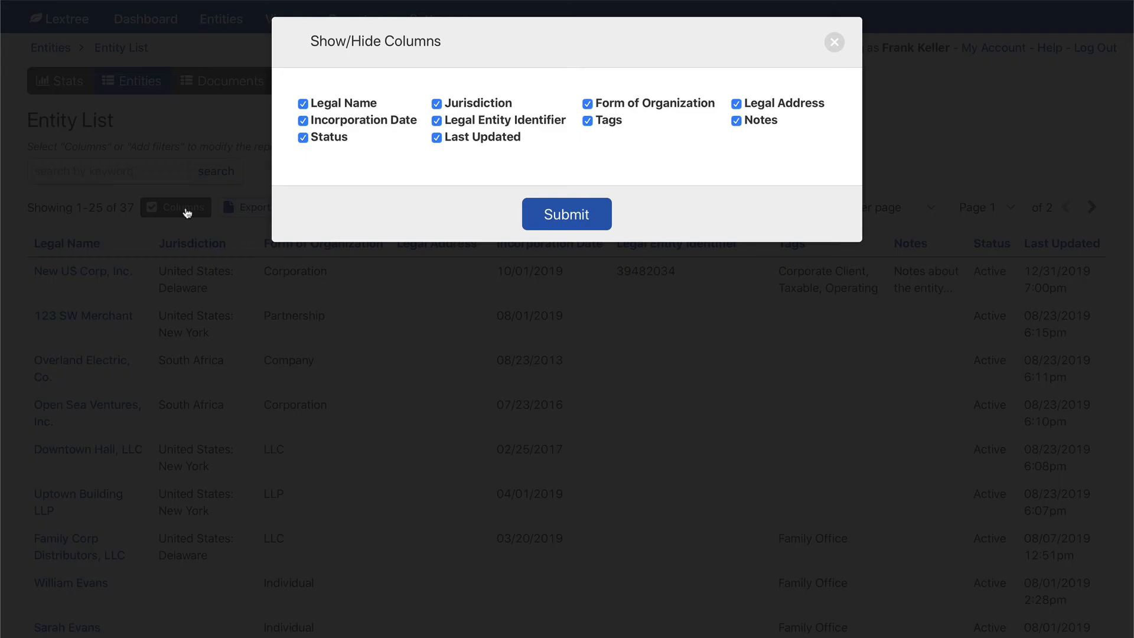
{"action": "left_click", "coordinate": [303, 137]}
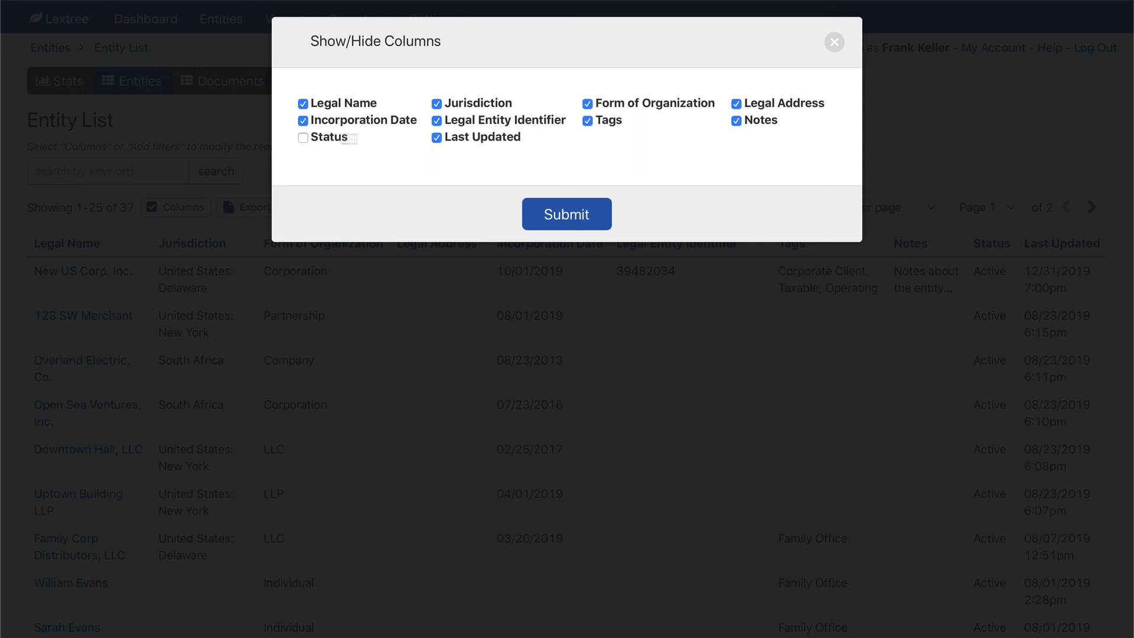
{"action": "left_click", "coordinate": [436, 121]}
{"action": "left_click", "coordinate": [567, 214]}
{"action": "scroll", "coordinate": [641, 480], "scroll_direction": "down", "scroll_amount": 4}
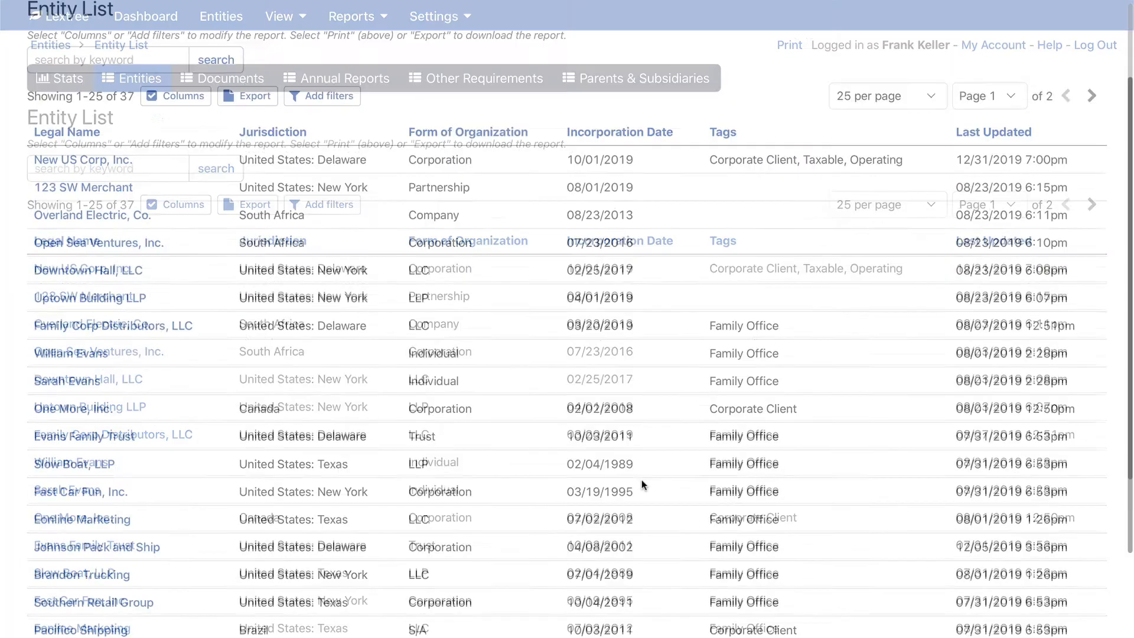
{"action": "scroll", "coordinate": [641, 479], "scroll_direction": "up", "scroll_amount": 4}
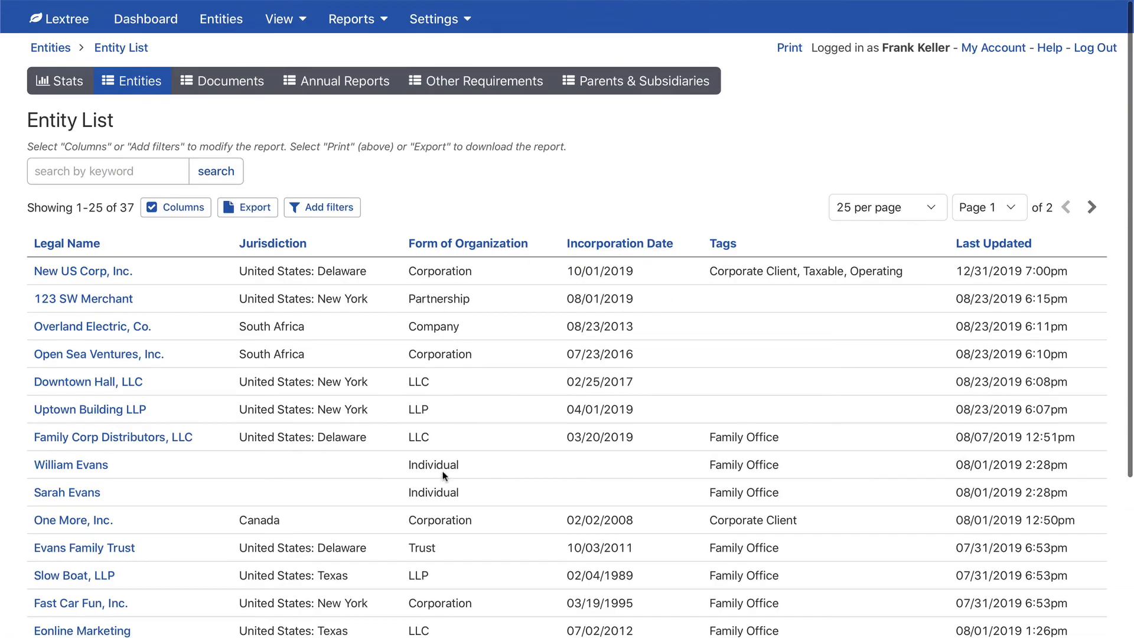
{"action": "scroll", "coordinate": [443, 476], "scroll_direction": "down", "scroll_amount": 5}
{"action": "scroll", "coordinate": [444, 476], "scroll_direction": "up", "scroll_amount": 5}
- Filter the entity list to records whose Jurisdiction contains Delaware
{"action": "left_click", "coordinate": [324, 207]}
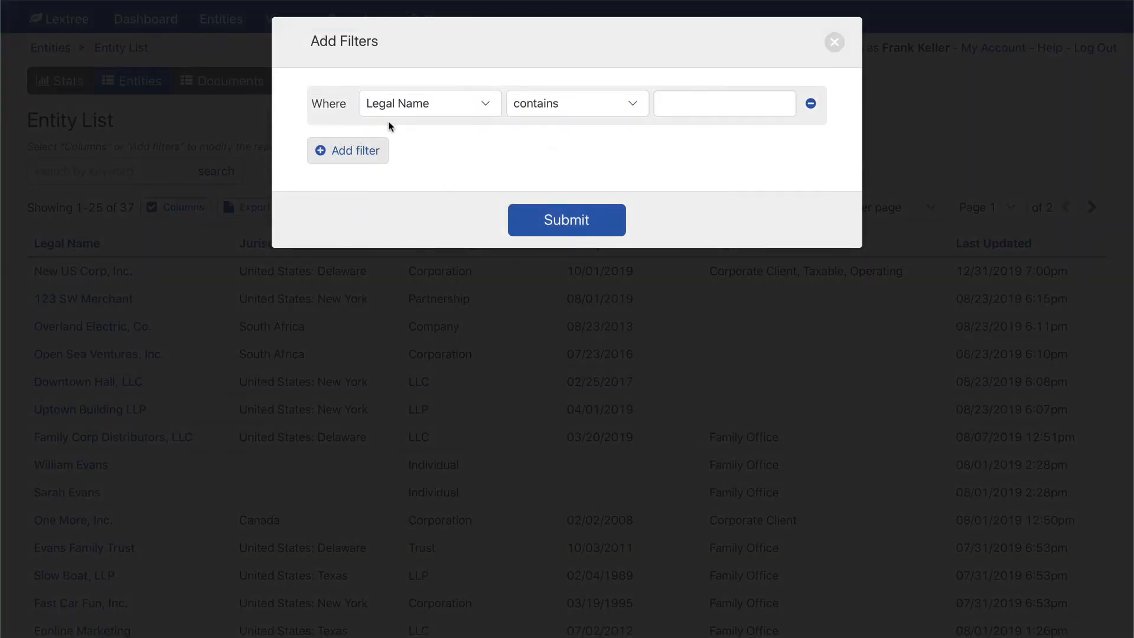
{"action": "left_click", "coordinate": [437, 105]}
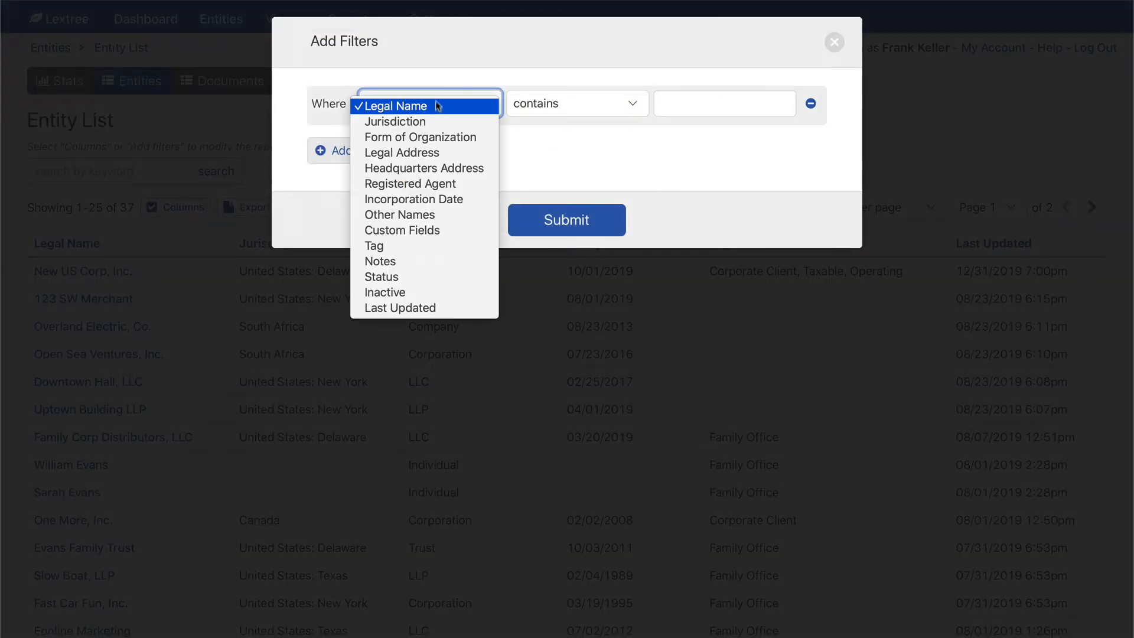
{"action": "left_click", "coordinate": [450, 121]}
{"action": "left_click", "coordinate": [679, 104]}
{"action": "type", "text": "Daela"}
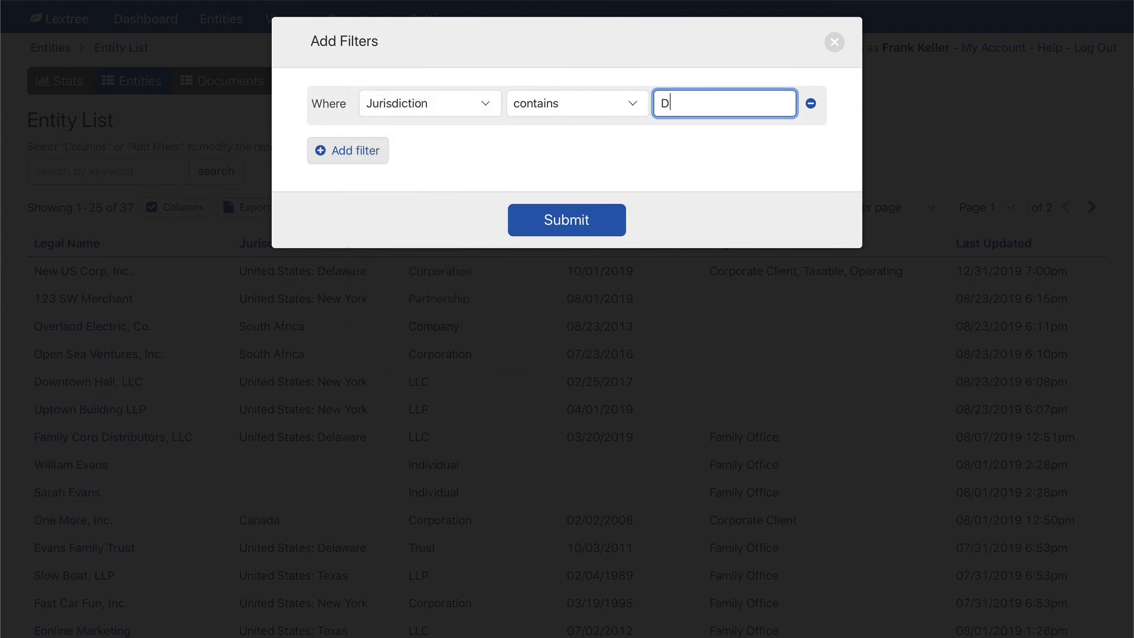
{"action": "key", "text": "BackSpace"}
{"action": "key", "text": "BackSpace"}
{"action": "key", "text": "BackSpace"}
{"action": "type", "text": "elaware"}
{"action": "left_click", "coordinate": [557, 219]}
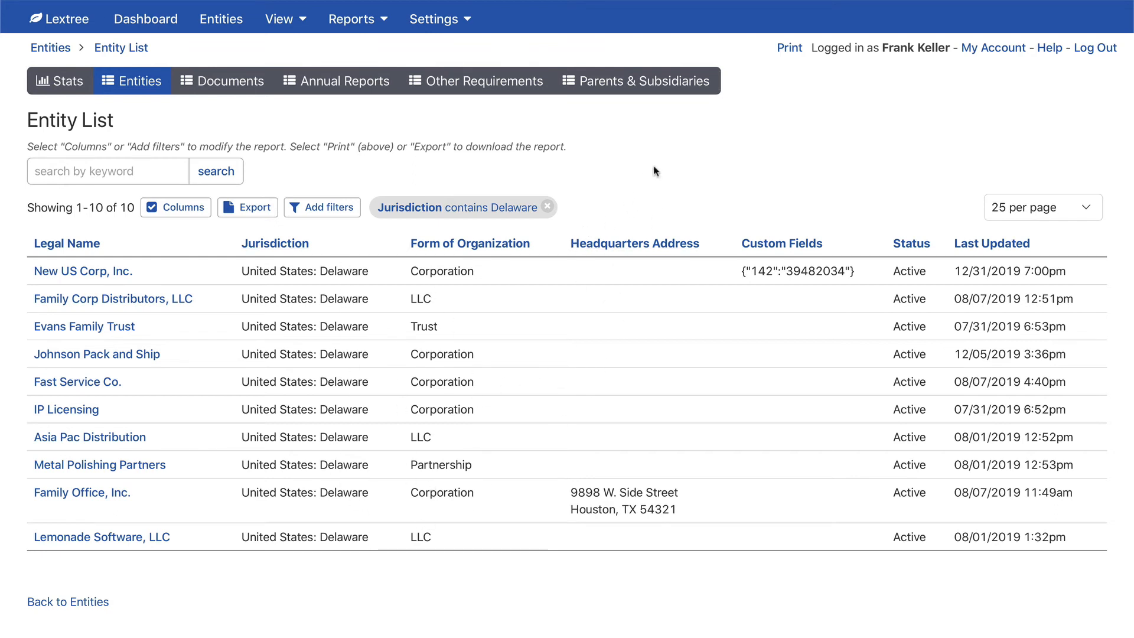
- Narrow the list further to Form of Organization containing Corp, and remove both filters after viewing the result
{"action": "left_click", "coordinate": [327, 212]}
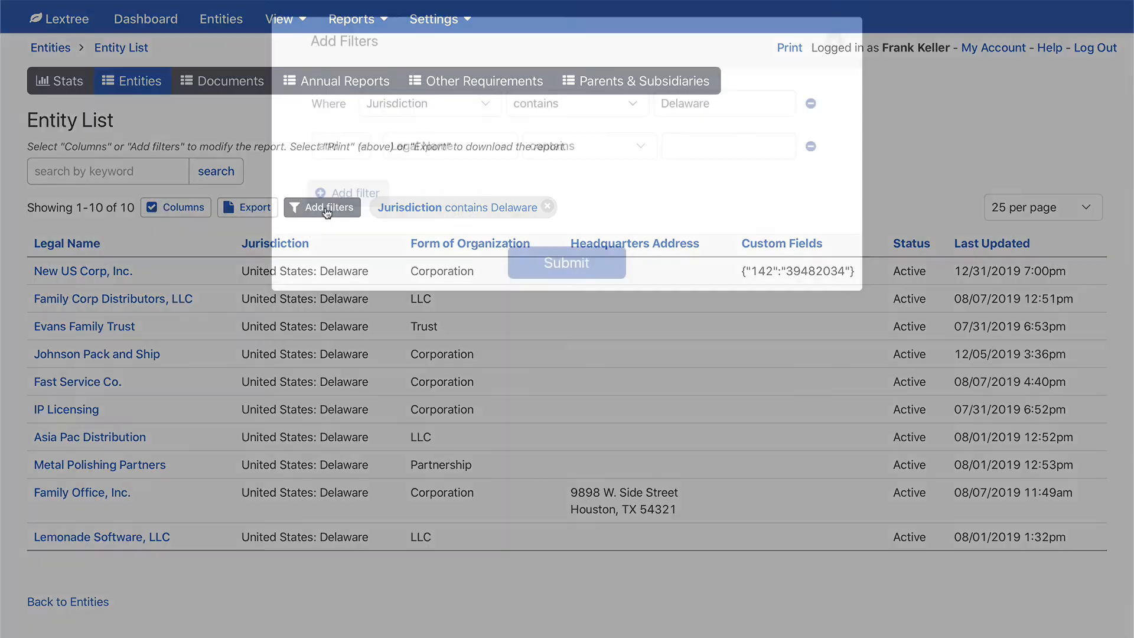
{"action": "left_click", "coordinate": [464, 147]}
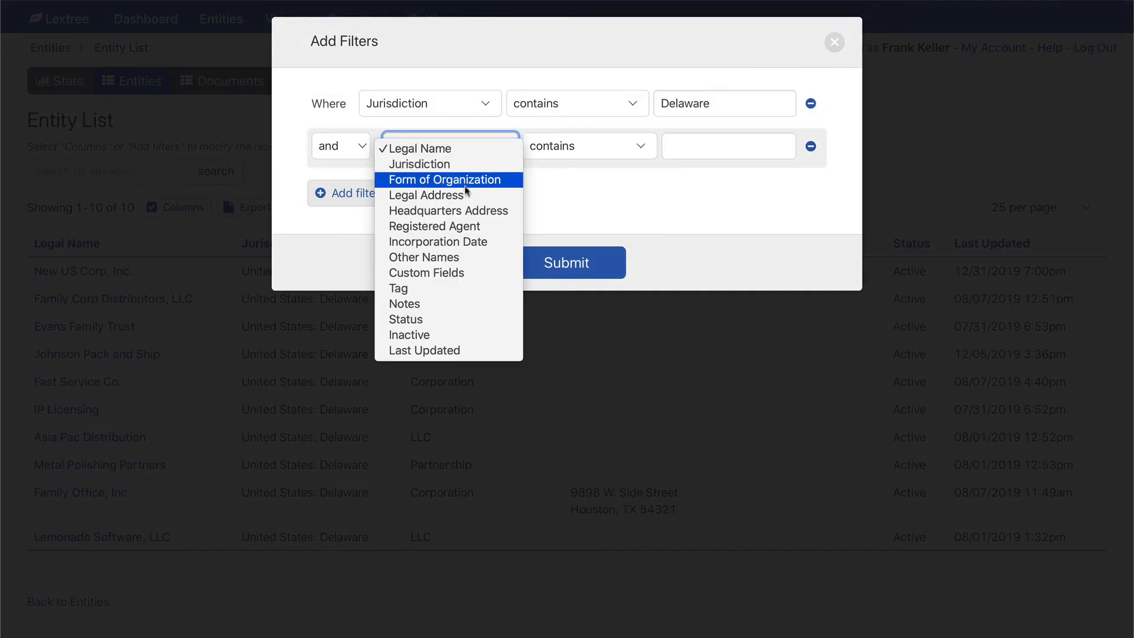
{"action": "left_click", "coordinate": [496, 180]}
{"action": "left_click", "coordinate": [738, 149]}
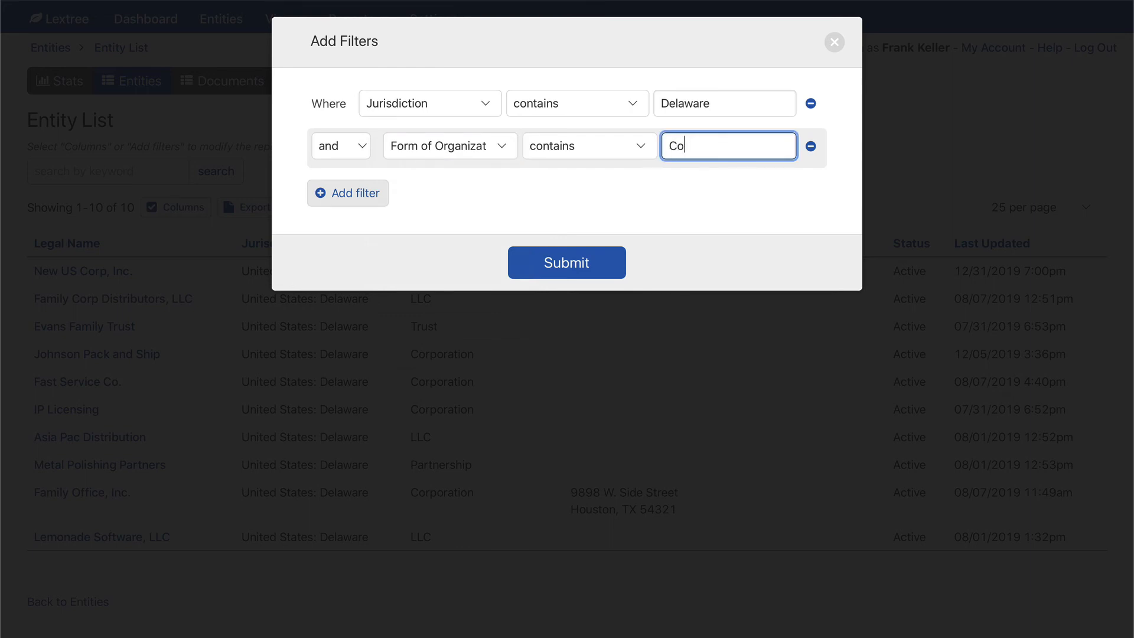
{"action": "left_click", "coordinate": [610, 259]}
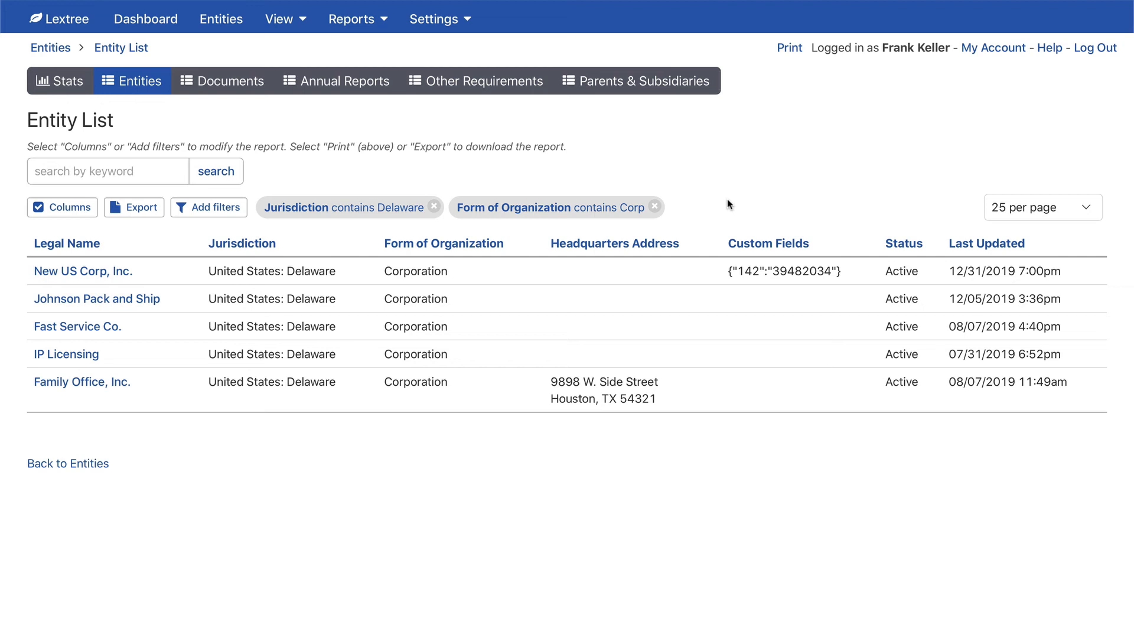
{"action": "left_click", "coordinate": [654, 206]}
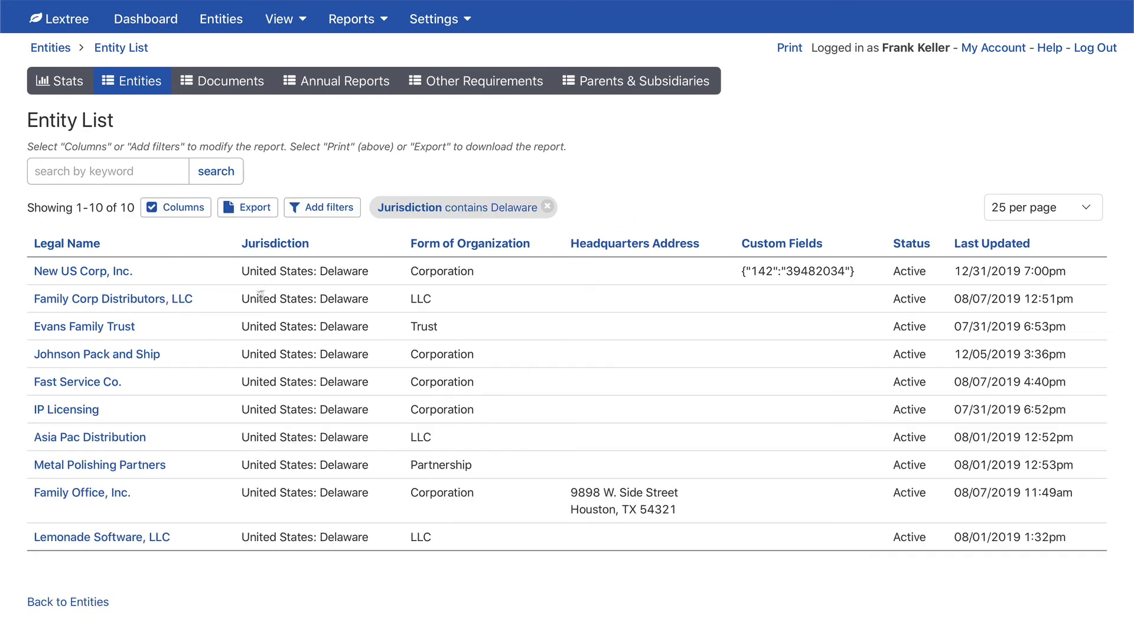
{"action": "left_click", "coordinate": [547, 207]}
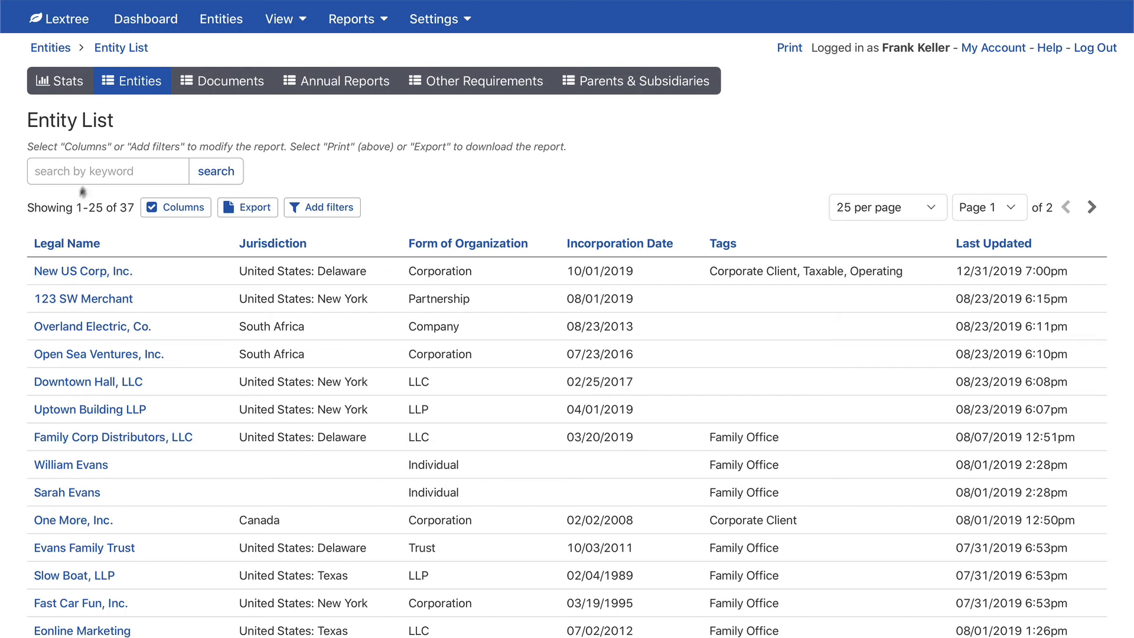
- Search the entity list for "real", examine the RealProp Holdings summary report and return to the full list
{"action": "left_click", "coordinate": [89, 167]}
{"action": "type", "text": "real"}
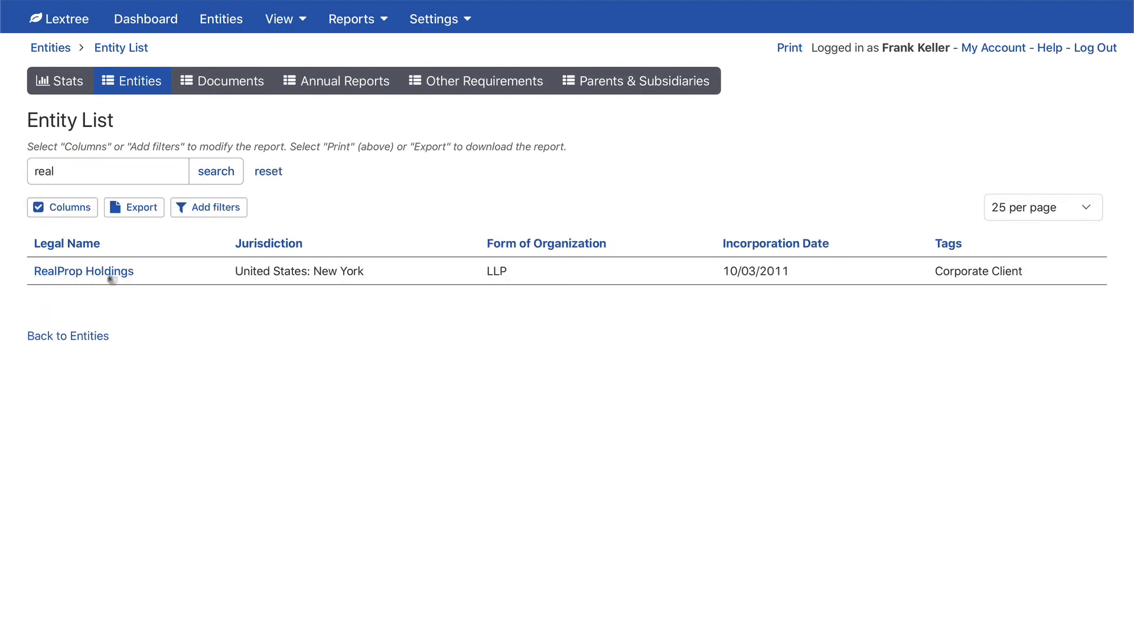
{"action": "left_click", "coordinate": [94, 273]}
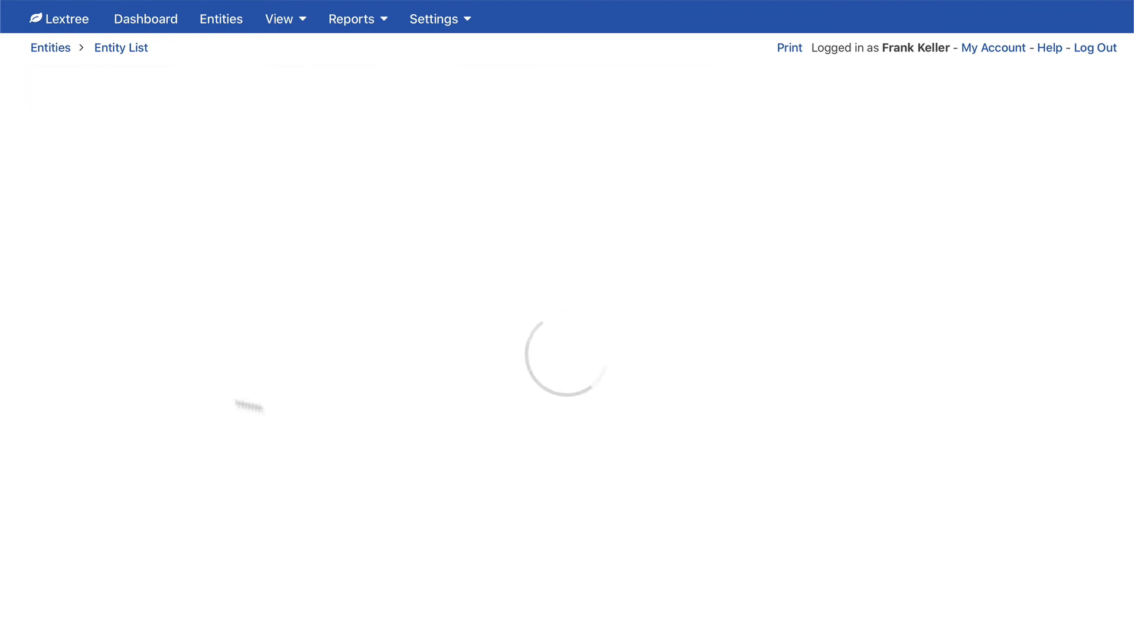
{"action": "scroll", "coordinate": [434, 409], "scroll_direction": "down", "scroll_amount": 10}
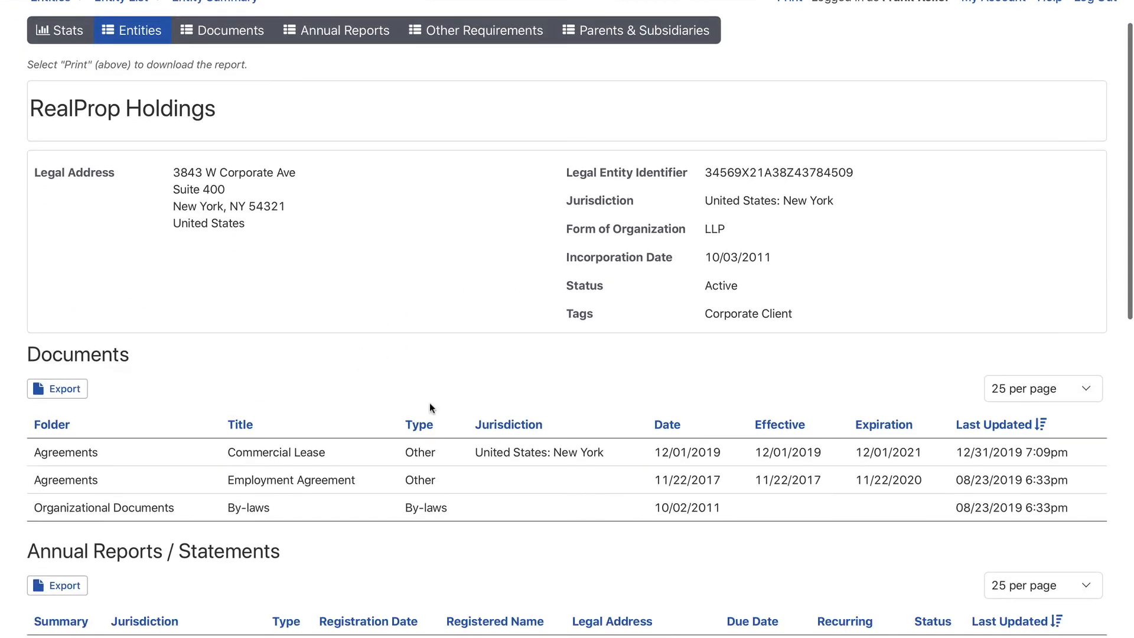
{"action": "scroll", "coordinate": [431, 408], "scroll_direction": "down", "scroll_amount": 6}
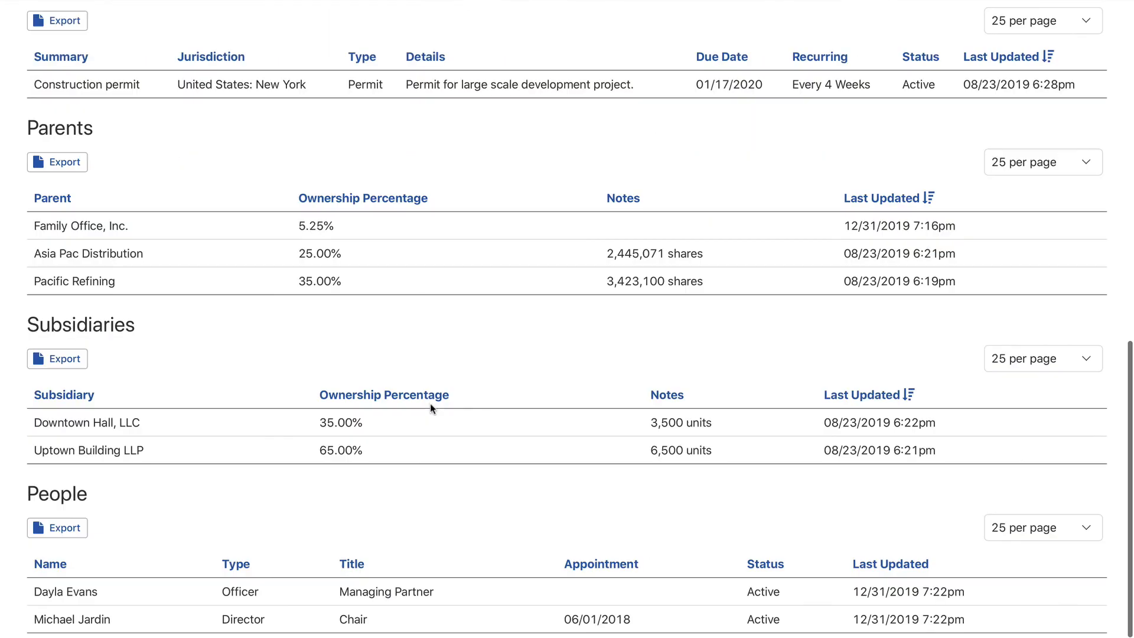
{"action": "scroll", "coordinate": [432, 408], "scroll_direction": "up", "scroll_amount": 9}
{"action": "scroll", "coordinate": [434, 409], "scroll_direction": "up", "scroll_amount": 7}
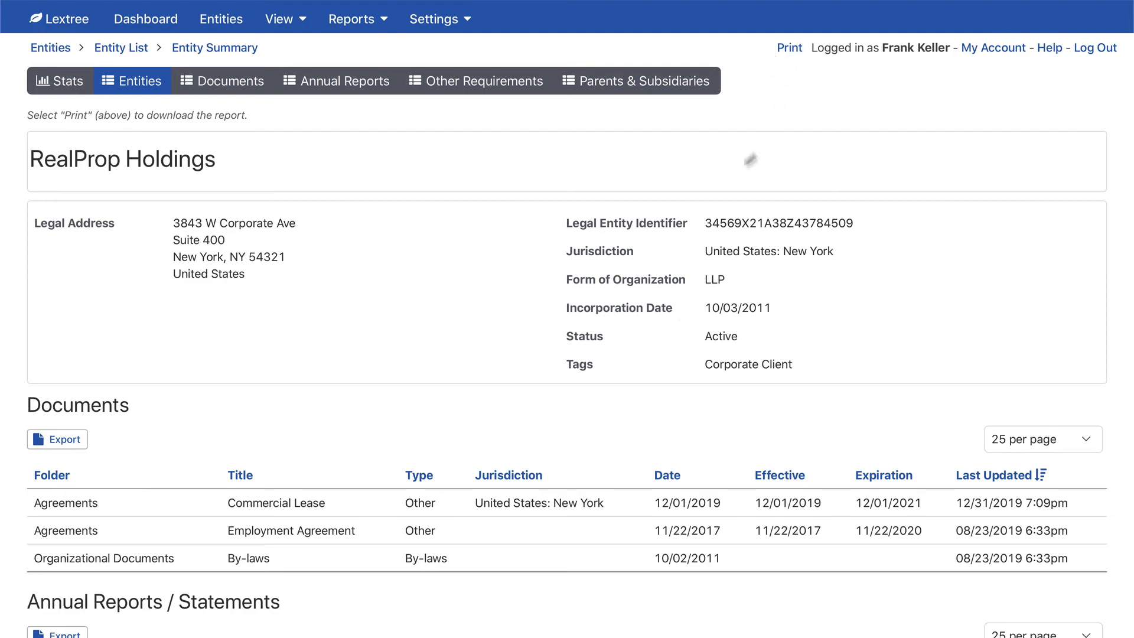
{"action": "scroll", "coordinate": [515, 384], "scroll_direction": "down", "scroll_amount": 10}
{"action": "scroll", "coordinate": [515, 384], "scroll_direction": "up", "scroll_amount": 10}
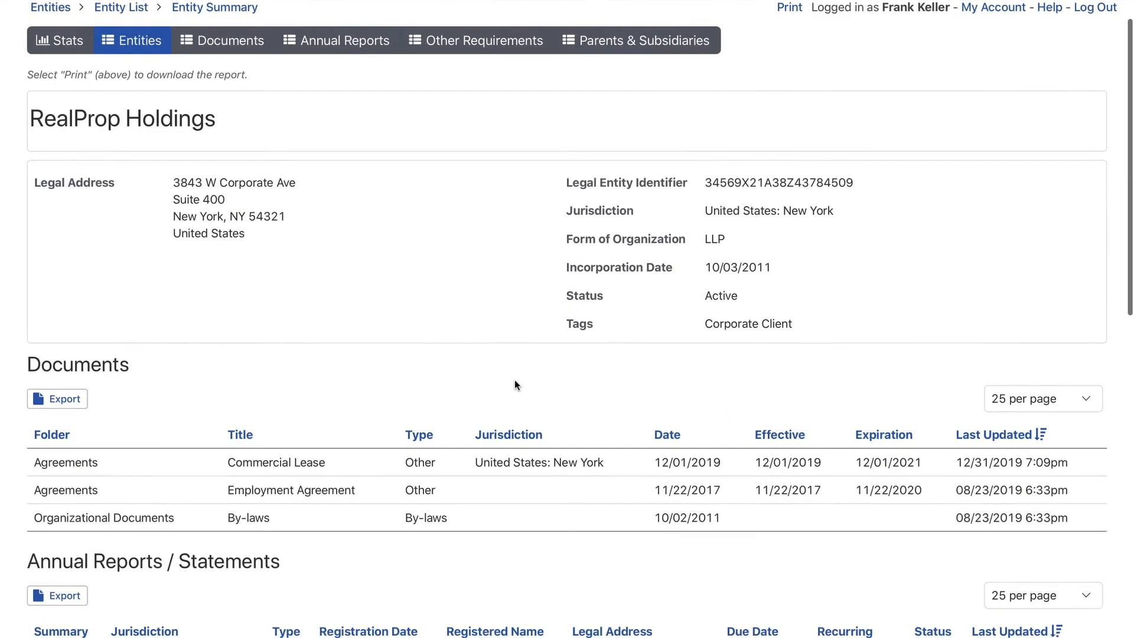
{"action": "left_click", "coordinate": [130, 86]}
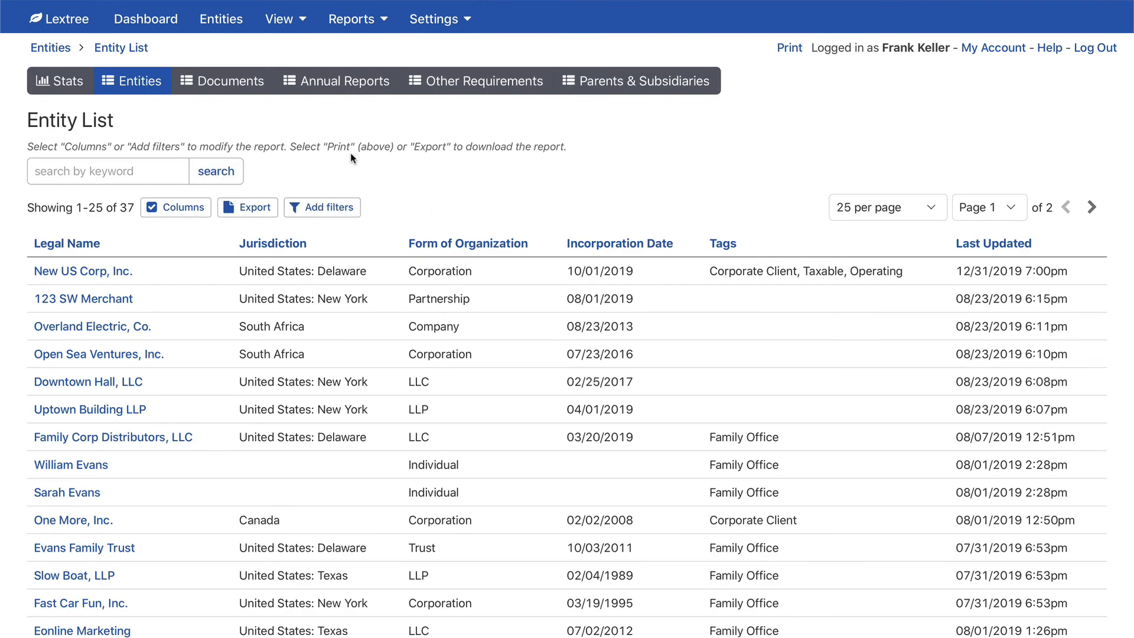
- Open the people and organizations report and view its director list and all contacts list
{"action": "left_click", "coordinate": [351, 19]}
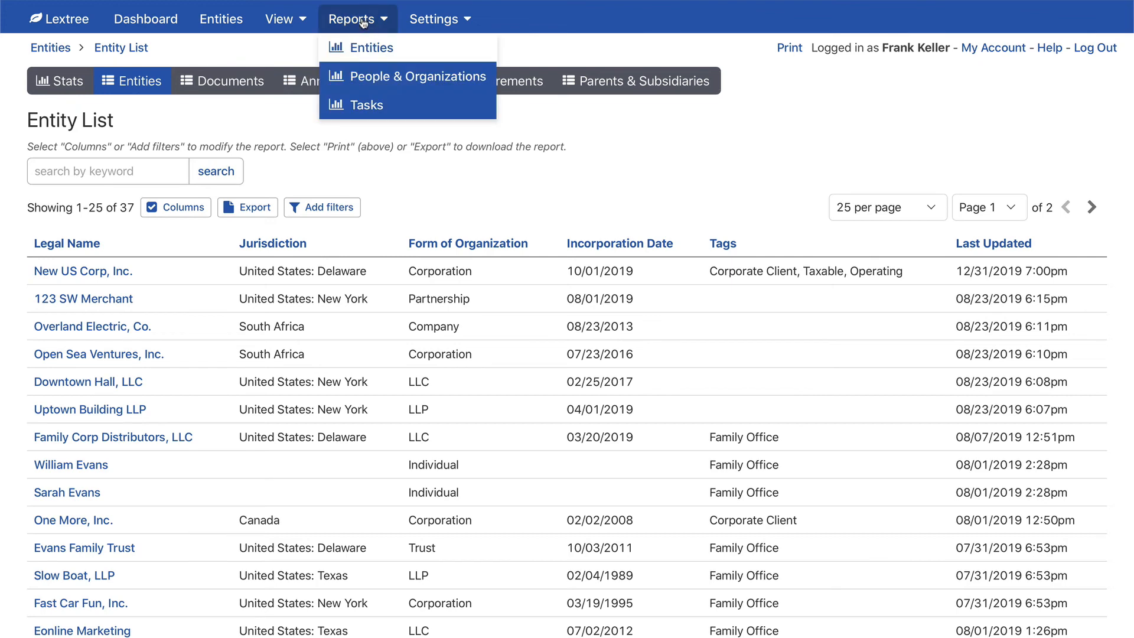
{"action": "left_click", "coordinate": [392, 75]}
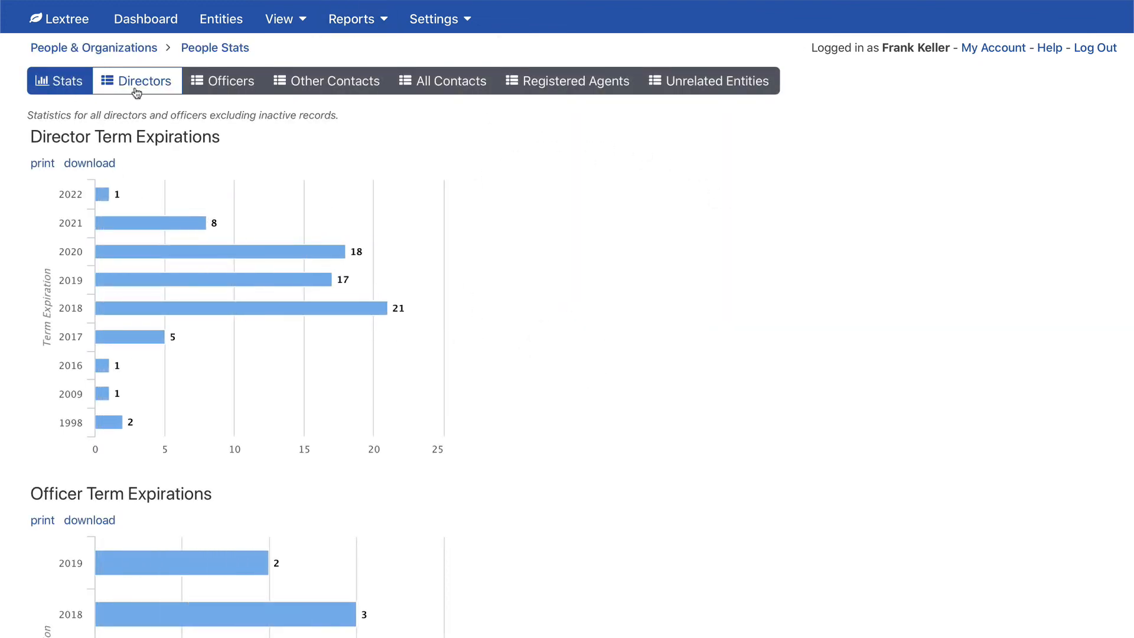
{"action": "left_click", "coordinate": [137, 89]}
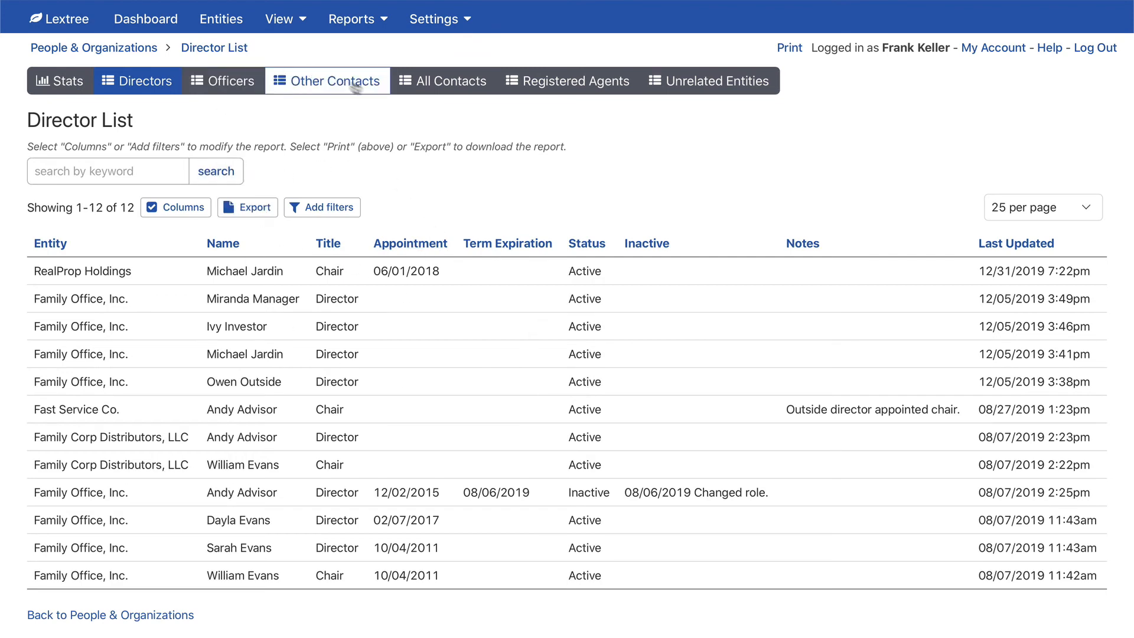
{"action": "left_click", "coordinate": [441, 84]}
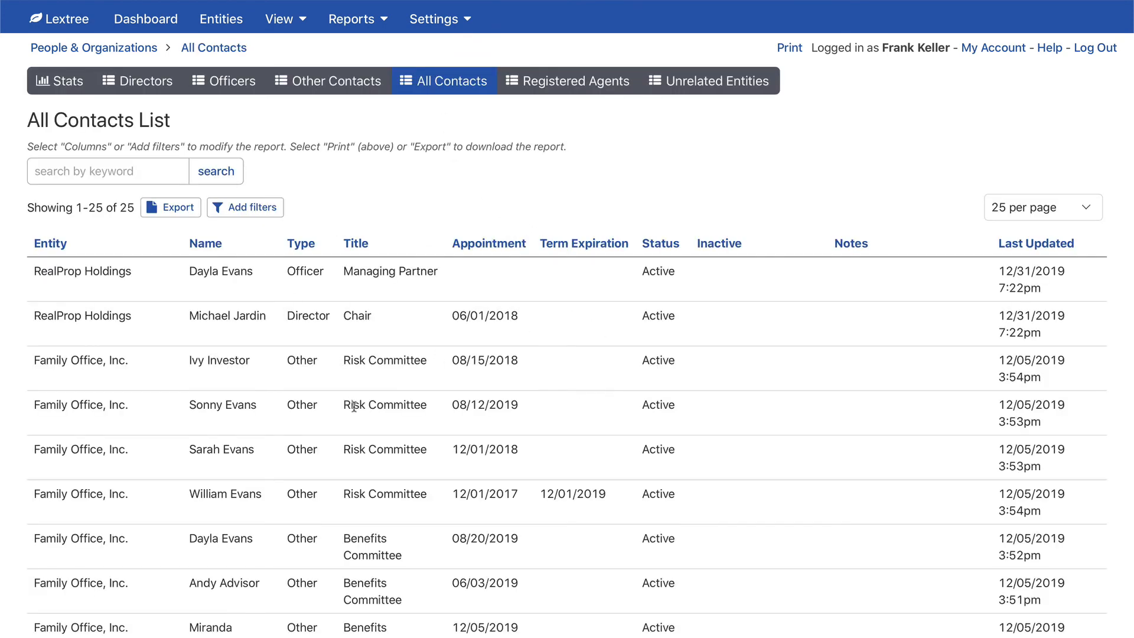
- Examine the all contacts list, the unrelated entity list and the people statistics in the people and organizations report
{"action": "scroll", "coordinate": [353, 406], "scroll_direction": "down", "scroll_amount": 10}
{"action": "scroll", "coordinate": [353, 406], "scroll_direction": "up", "scroll_amount": 10}
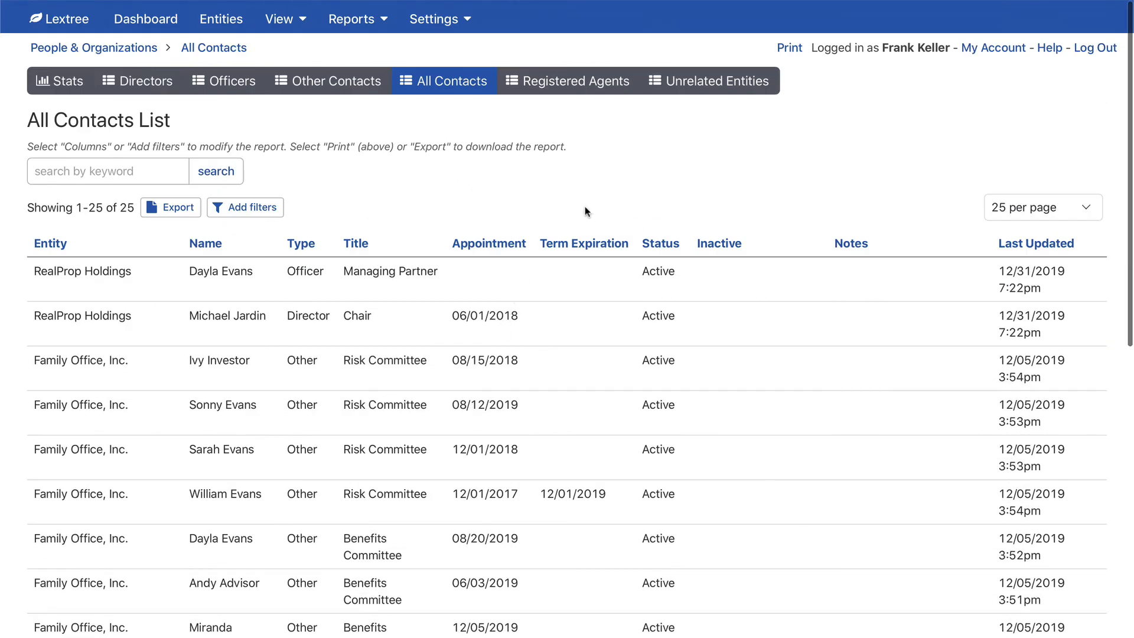
{"action": "left_click", "coordinate": [725, 93]}
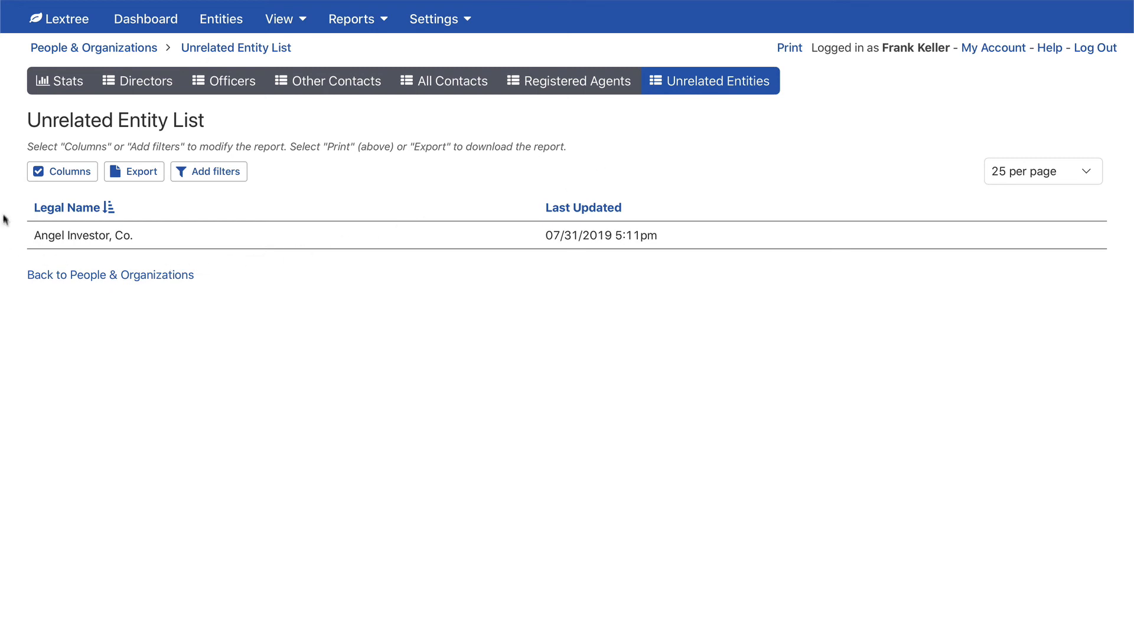
{"action": "left_click_drag", "start_coordinate": [36, 231], "coordinate": [152, 241]}
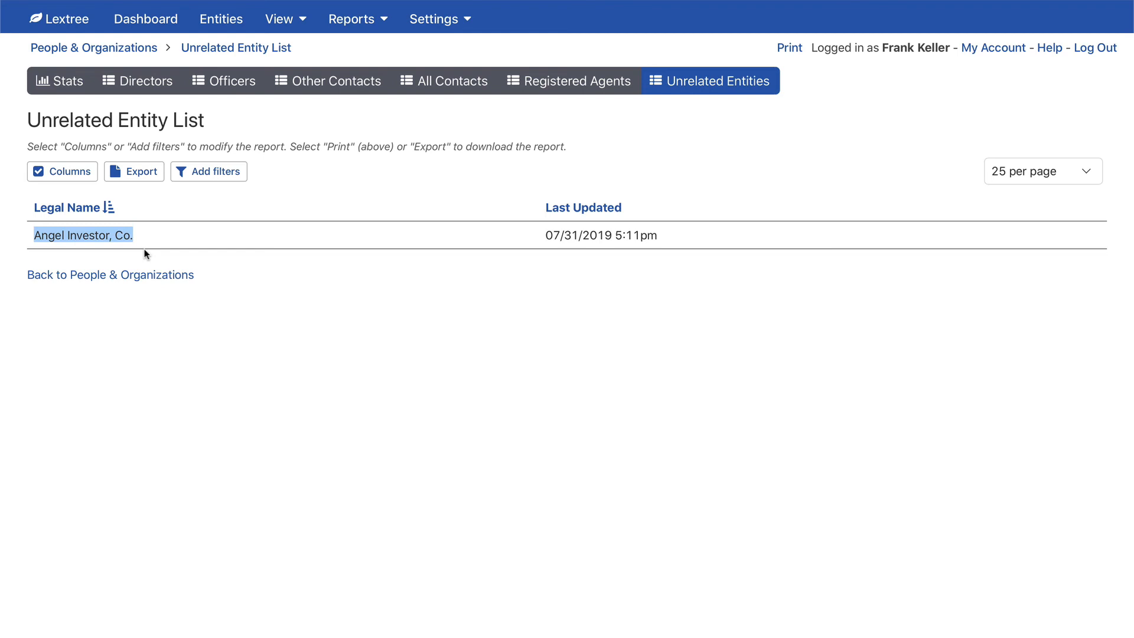
{"action": "left_click", "coordinate": [699, 168]}
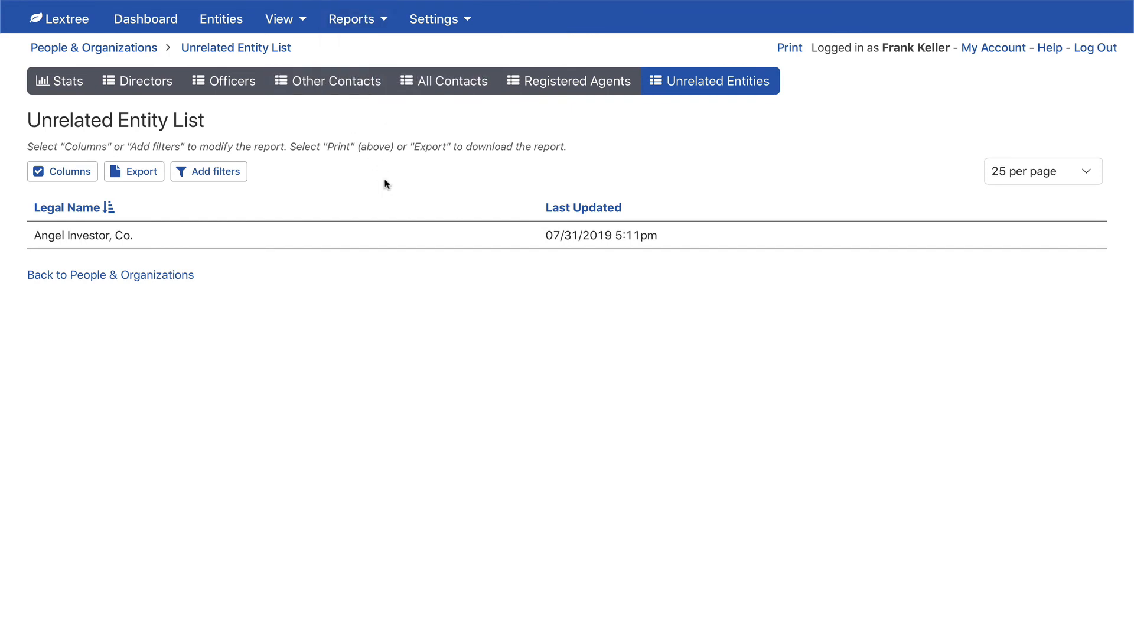
{"action": "left_click", "coordinate": [70, 85]}
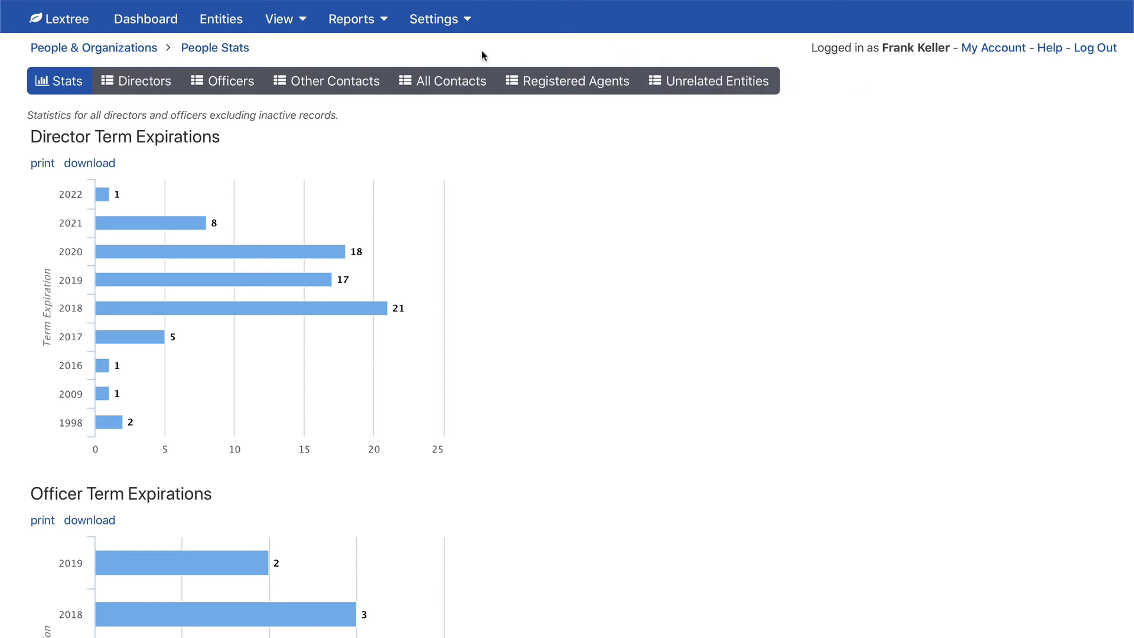
- Open the users and groups settings and examine the roles assigned in the user list
{"action": "left_click", "coordinate": [446, 24]}
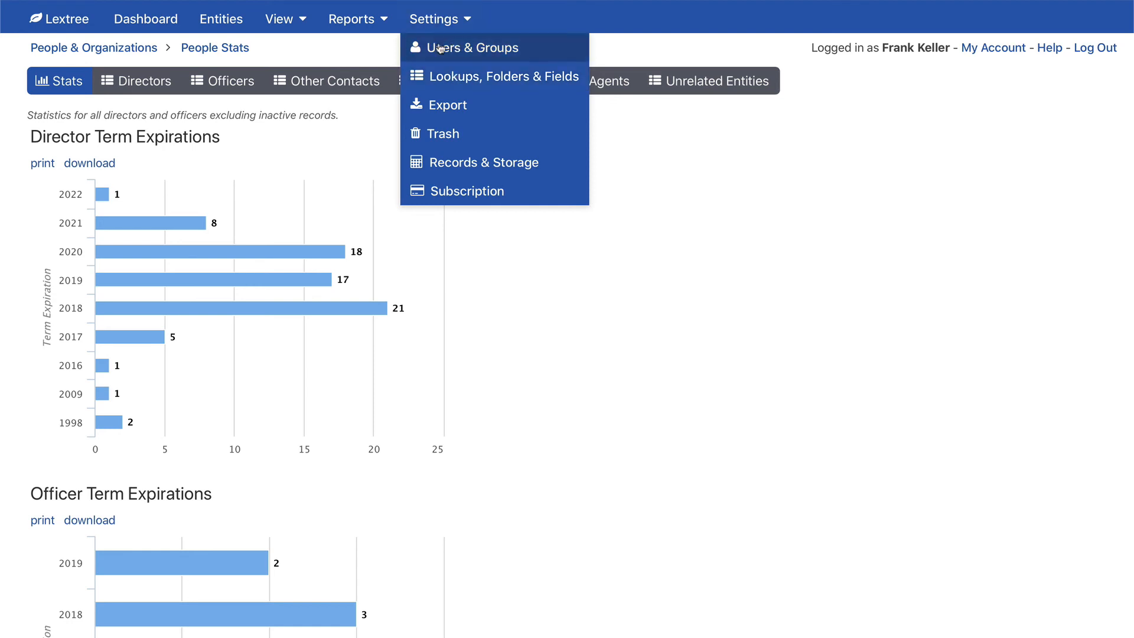
{"action": "left_click", "coordinate": [440, 49]}
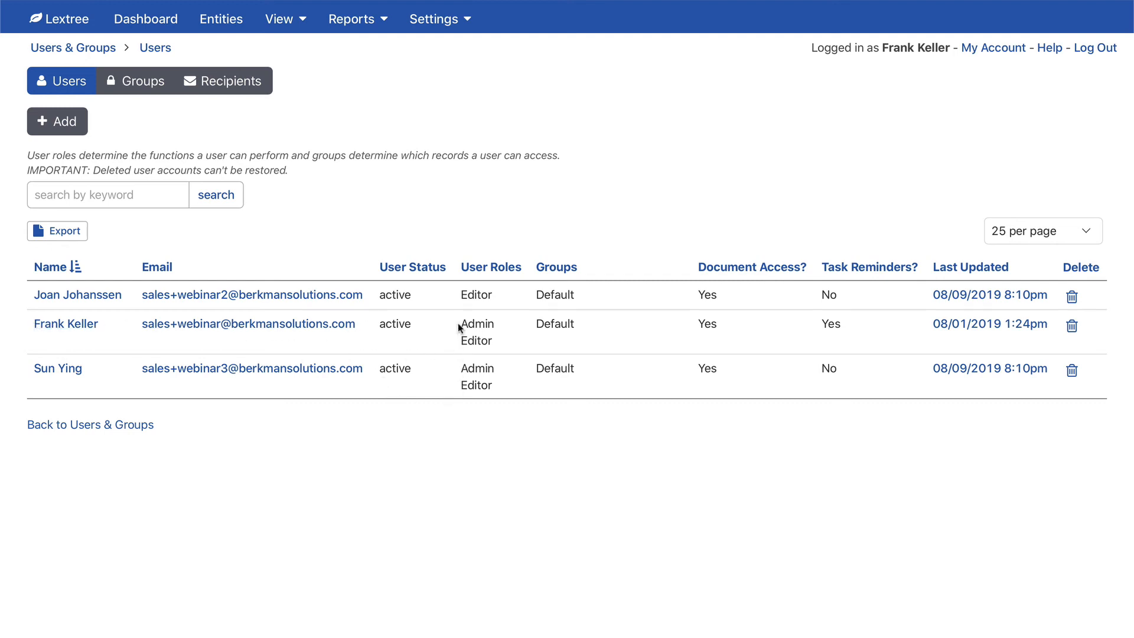
{"action": "left_click_drag", "start_coordinate": [459, 325], "coordinate": [491, 338]}
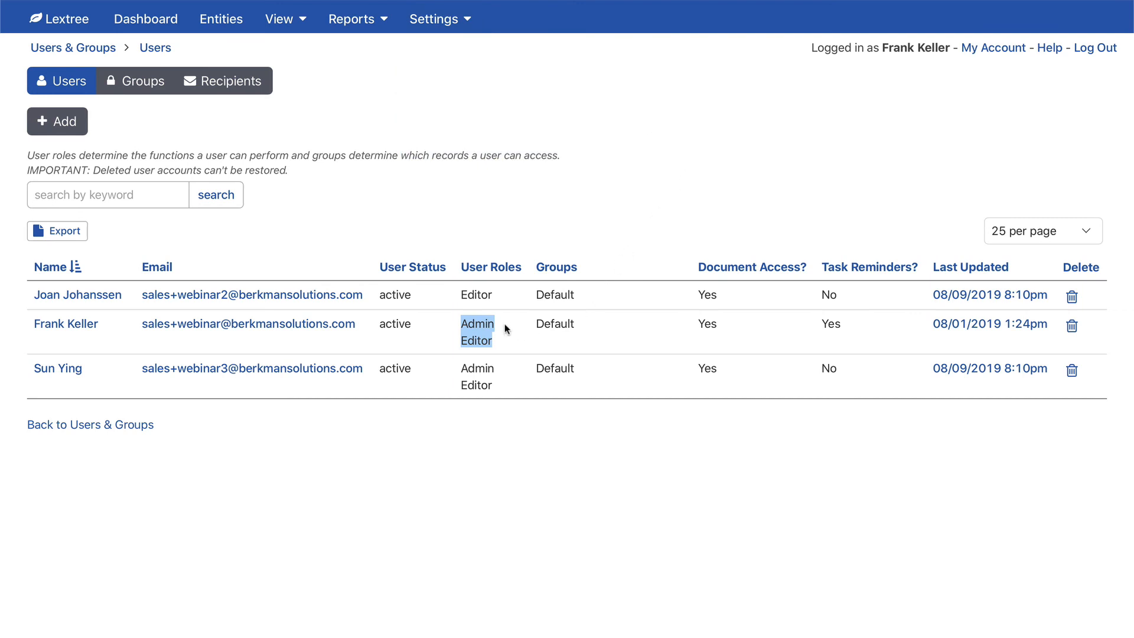
{"action": "left_click", "coordinate": [520, 191]}
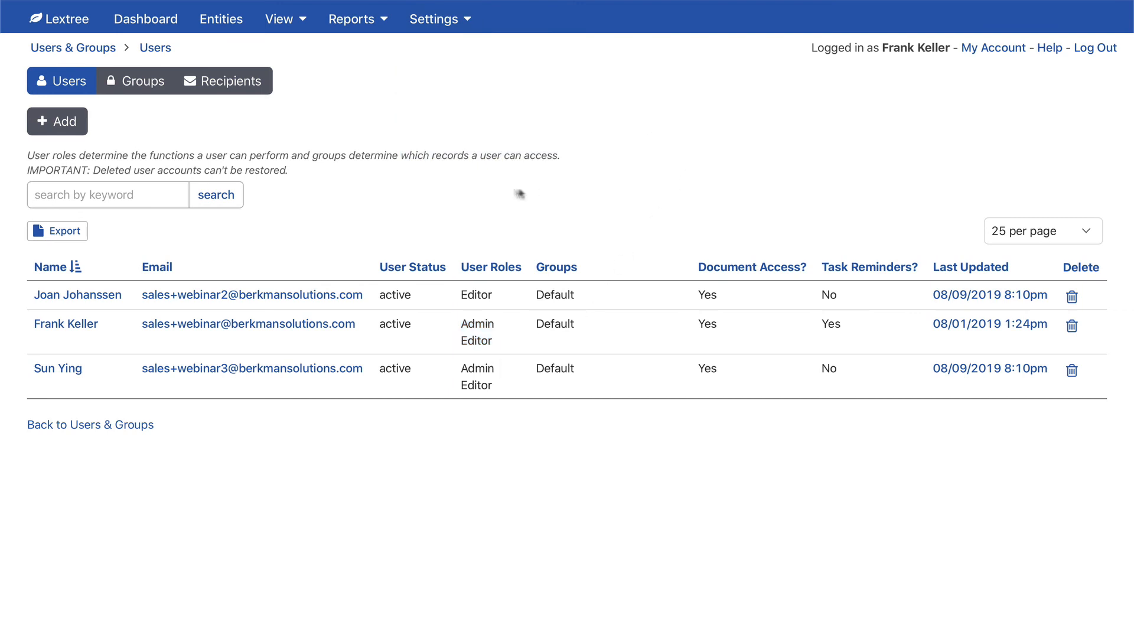
- Start a new user record with the user's first name, last name and email, and choose to send a welcome email
{"action": "left_click", "coordinate": [65, 121]}
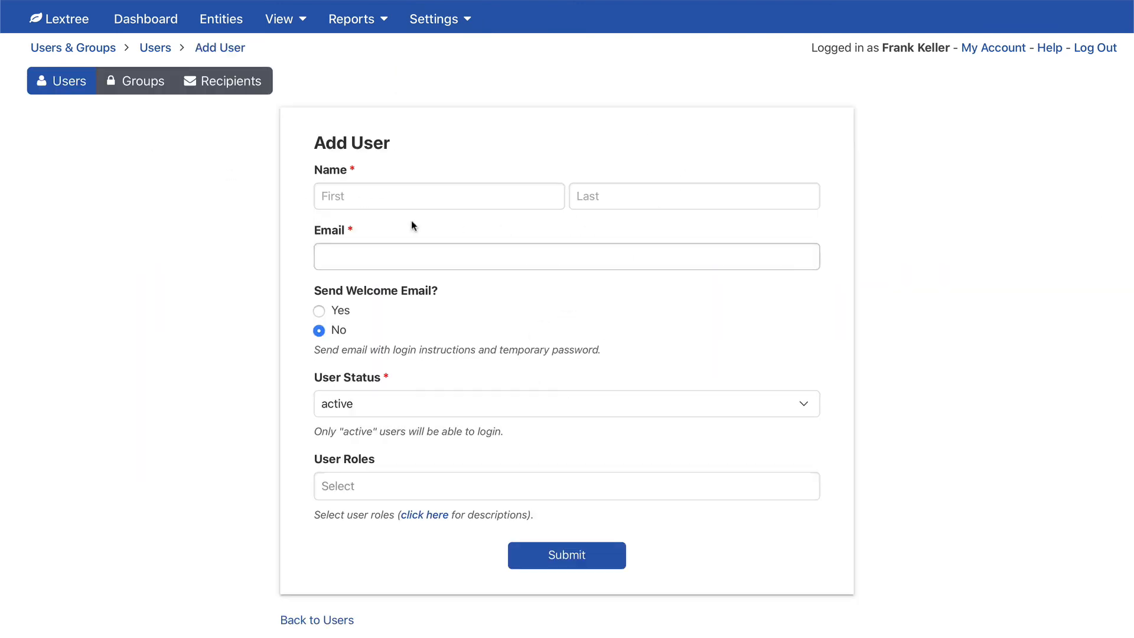
{"action": "left_click", "coordinate": [414, 185]}
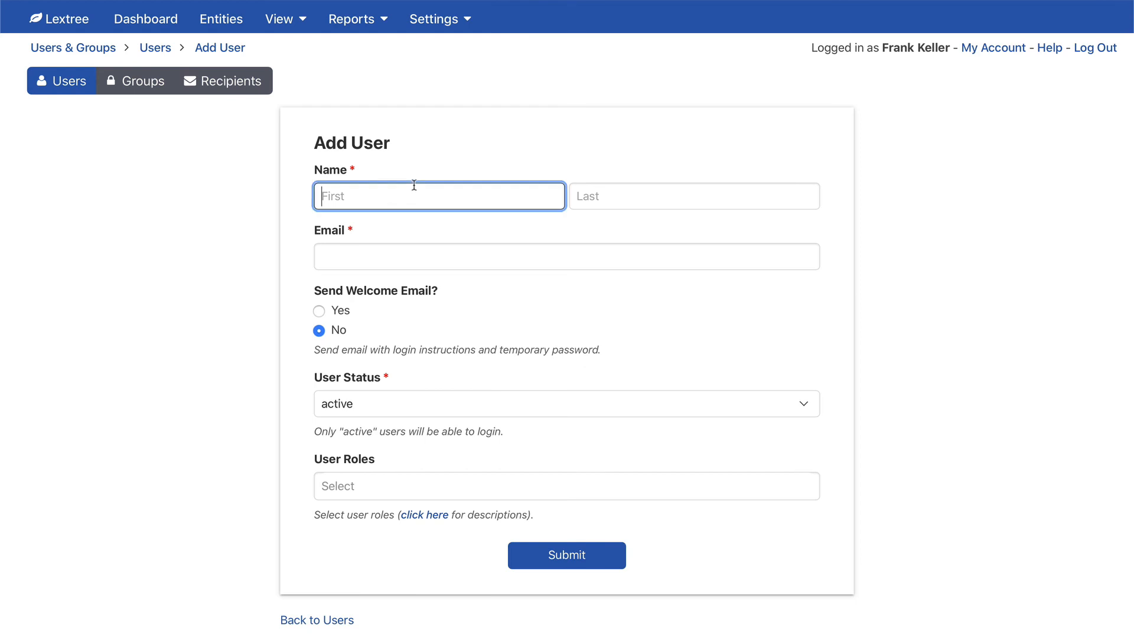
{"action": "type", "text": "Sam"}
{"action": "key", "text": "Tab"}
{"action": "type", "text": "Sample"}
{"action": "key", "text": "Tab"}
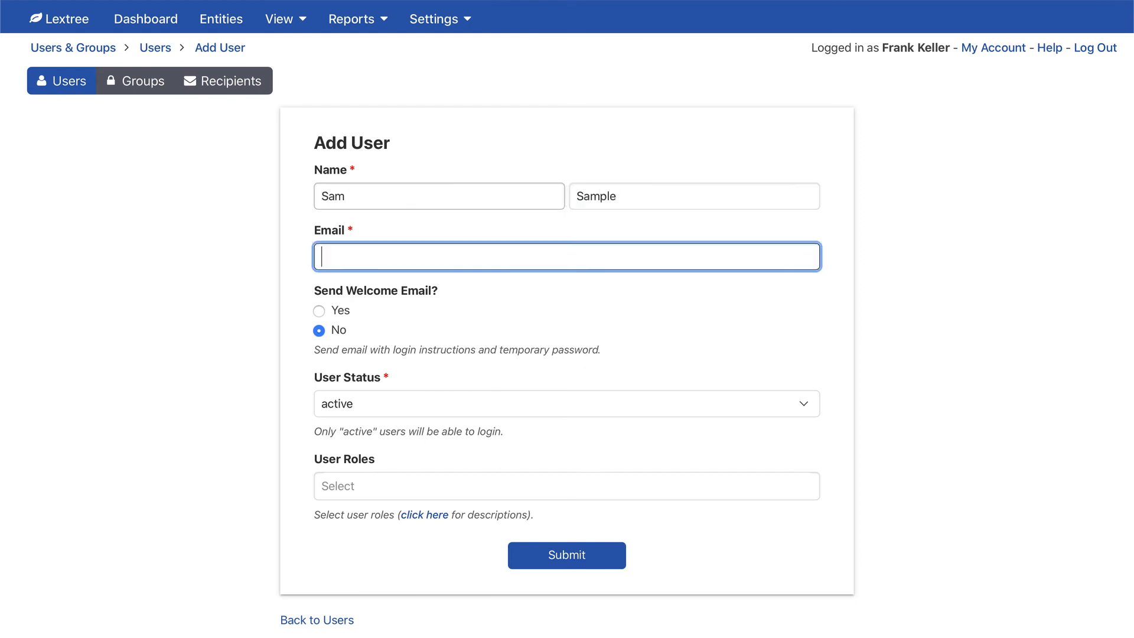
{"action": "type", "text": "sam@test.com"}
{"action": "left_click", "coordinate": [318, 310]}
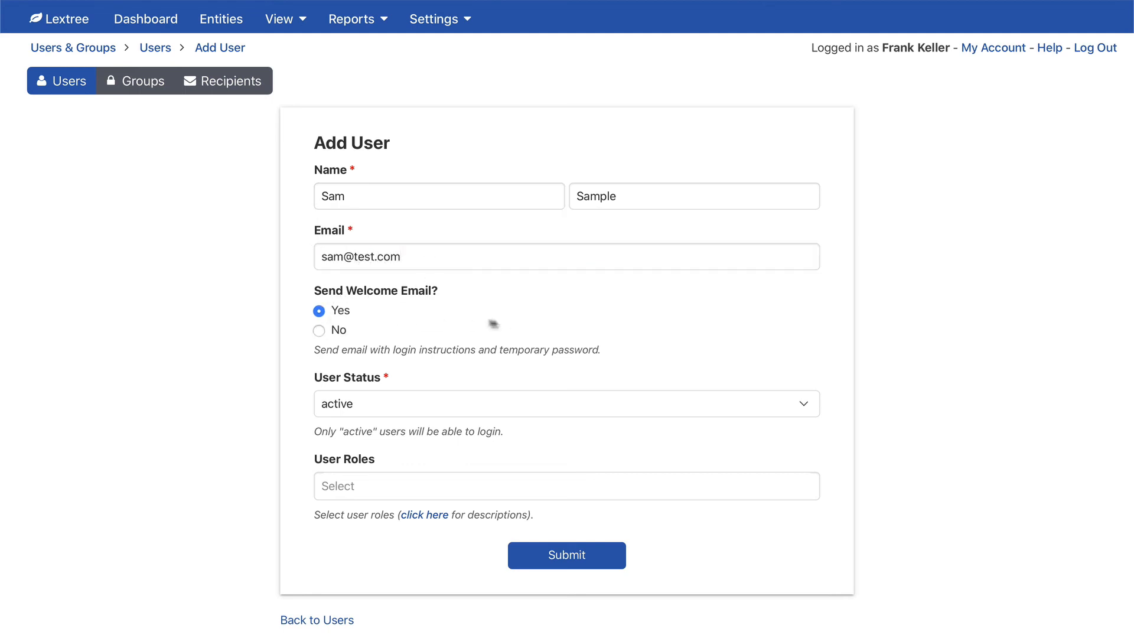
- Assign the new user the Reader role and the Default group, and review the document access and task reminder options
{"action": "left_click", "coordinate": [383, 490]}
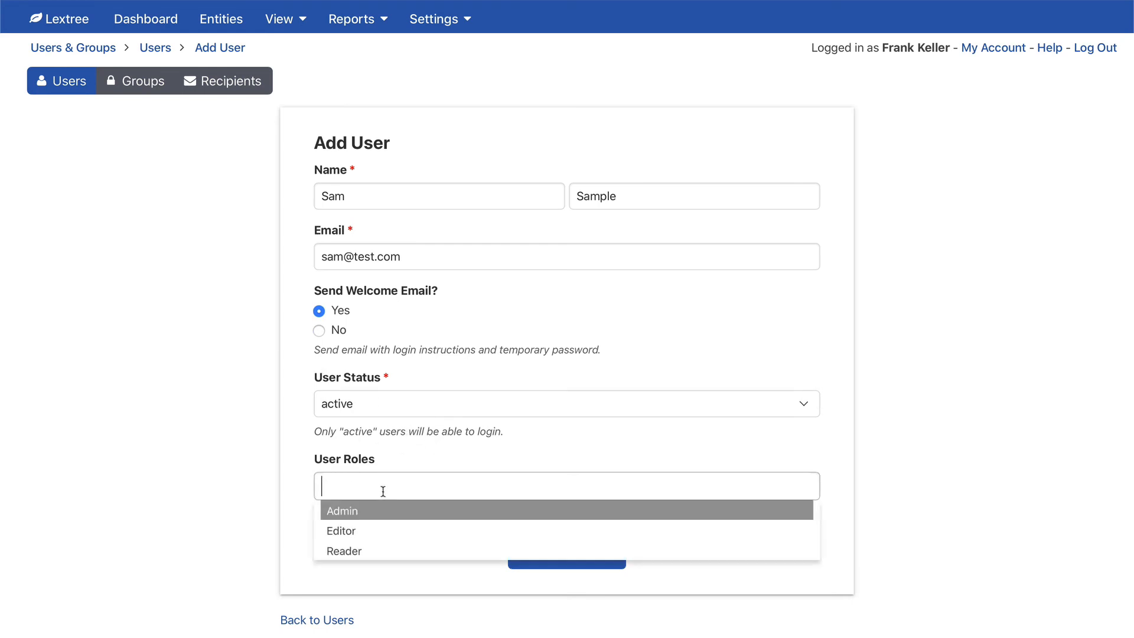
{"action": "left_click", "coordinate": [364, 551]}
{"action": "scroll", "coordinate": [418, 496], "scroll_direction": "down", "scroll_amount": 2}
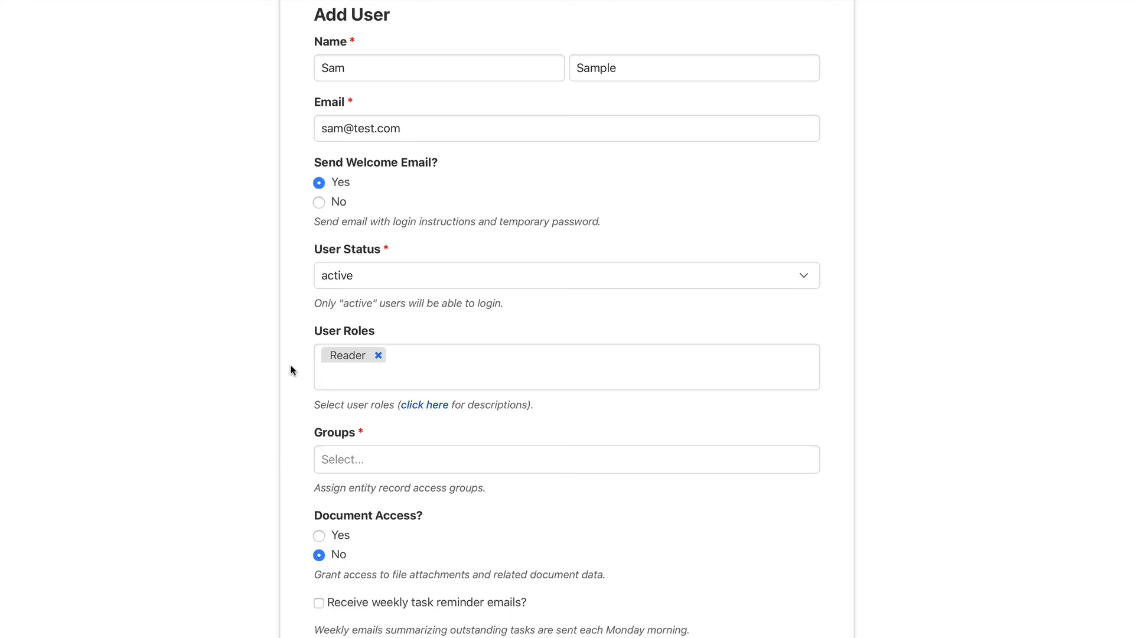
{"action": "left_click", "coordinate": [387, 452]}
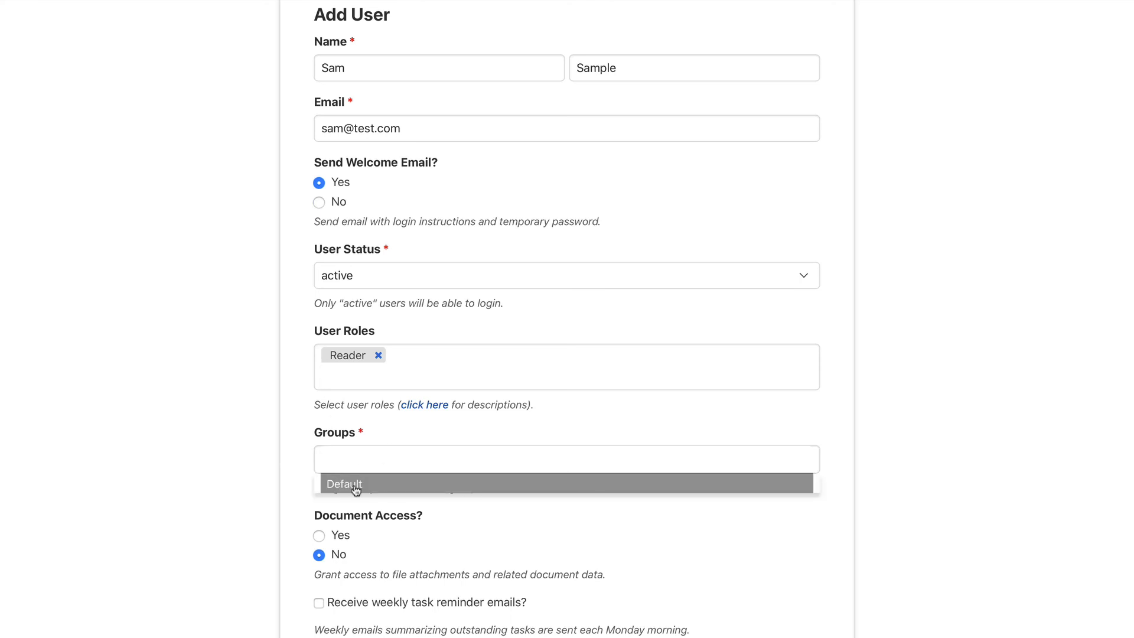
{"action": "left_click", "coordinate": [354, 484]}
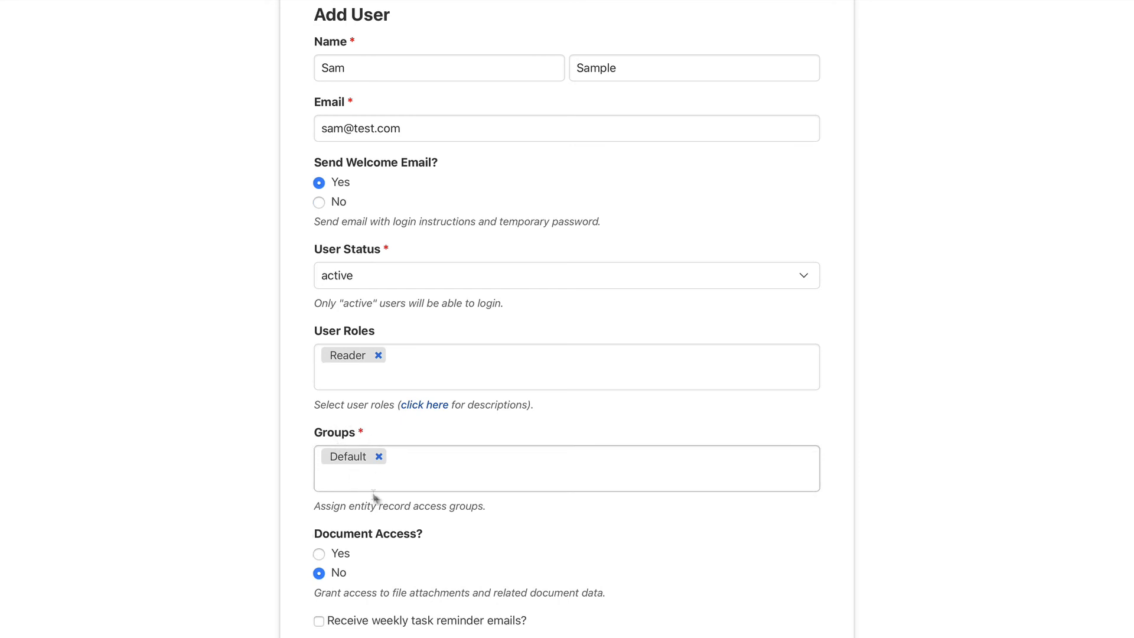
{"action": "scroll", "coordinate": [476, 477], "scroll_direction": "down", "scroll_amount": 3}
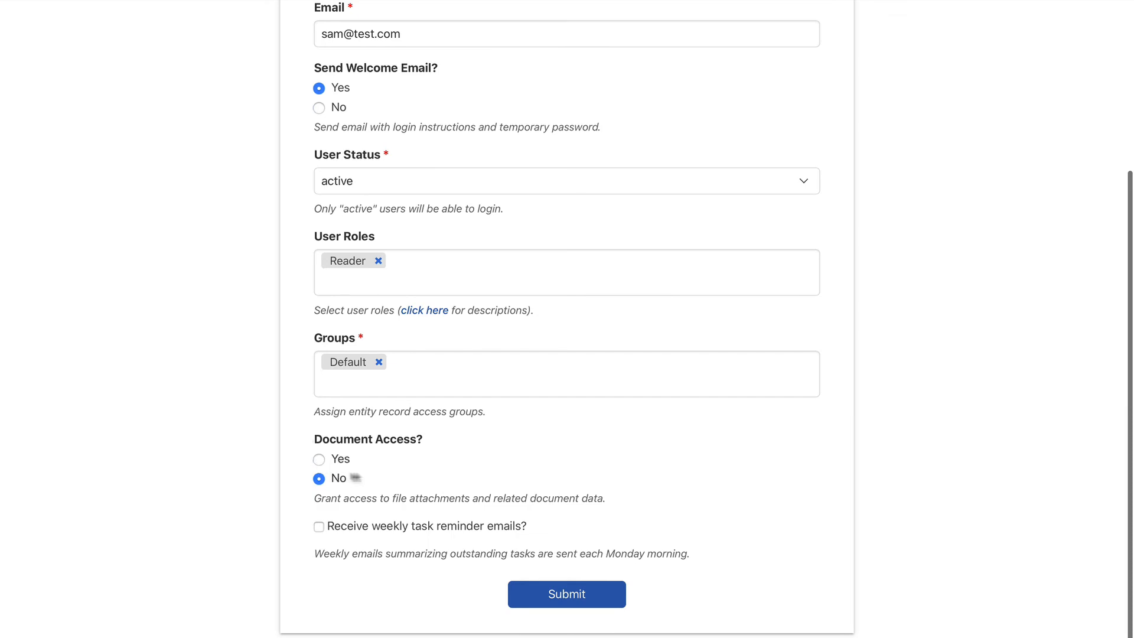
{"action": "scroll", "coordinate": [463, 261], "scroll_direction": "up", "scroll_amount": 3}
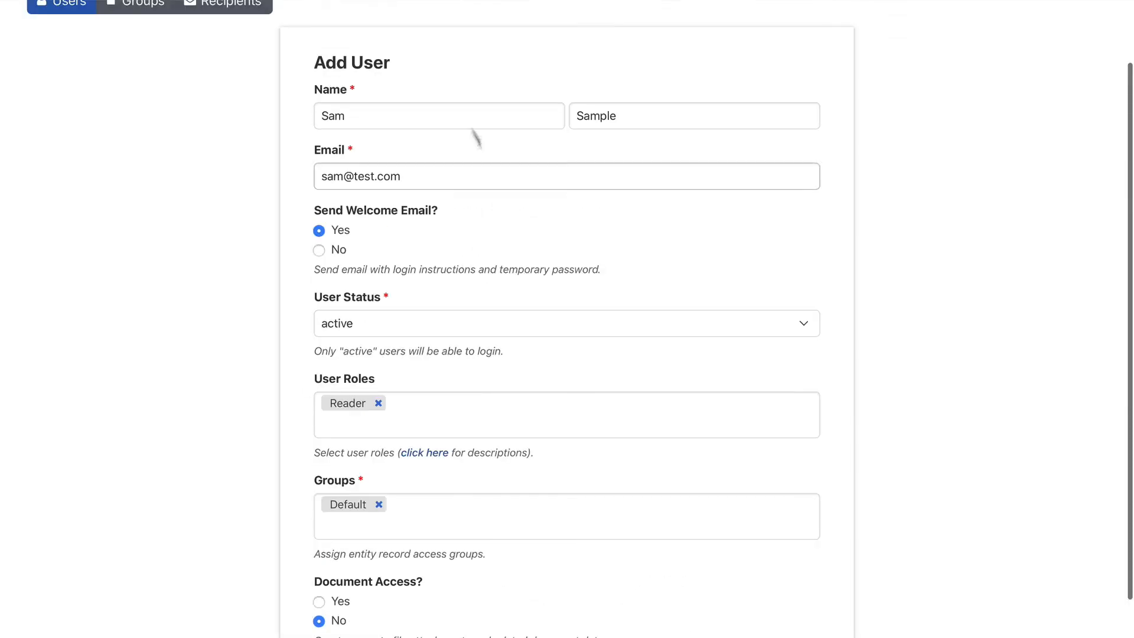
{"action": "scroll", "coordinate": [486, 286], "scroll_direction": "down", "scroll_amount": 3}
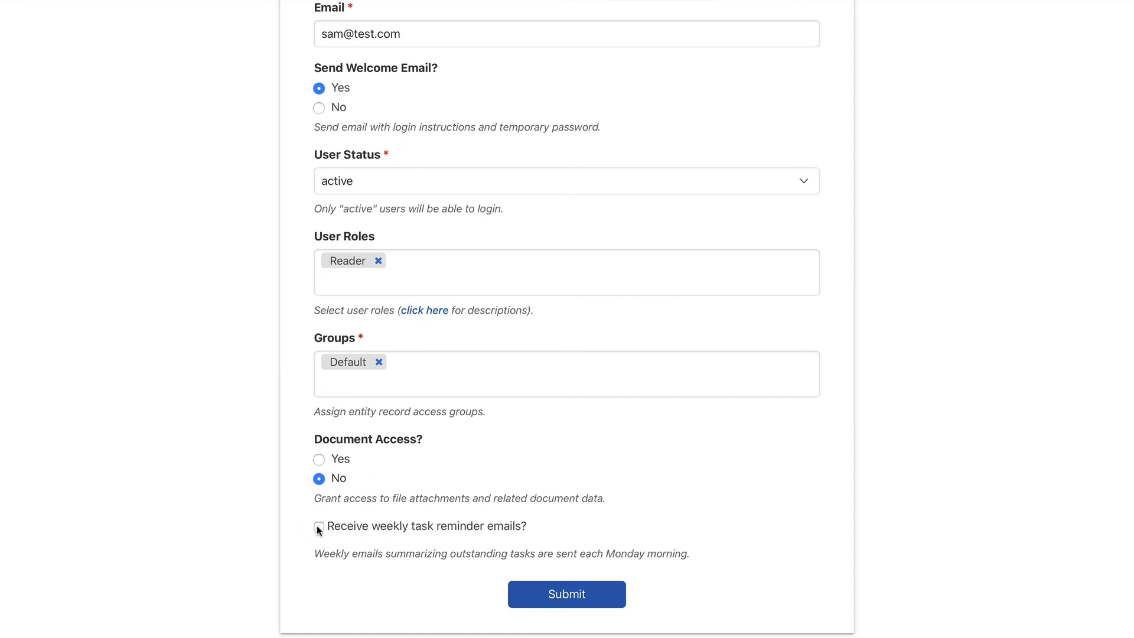
{"action": "scroll", "coordinate": [434, 524], "scroll_direction": "up", "scroll_amount": 4}
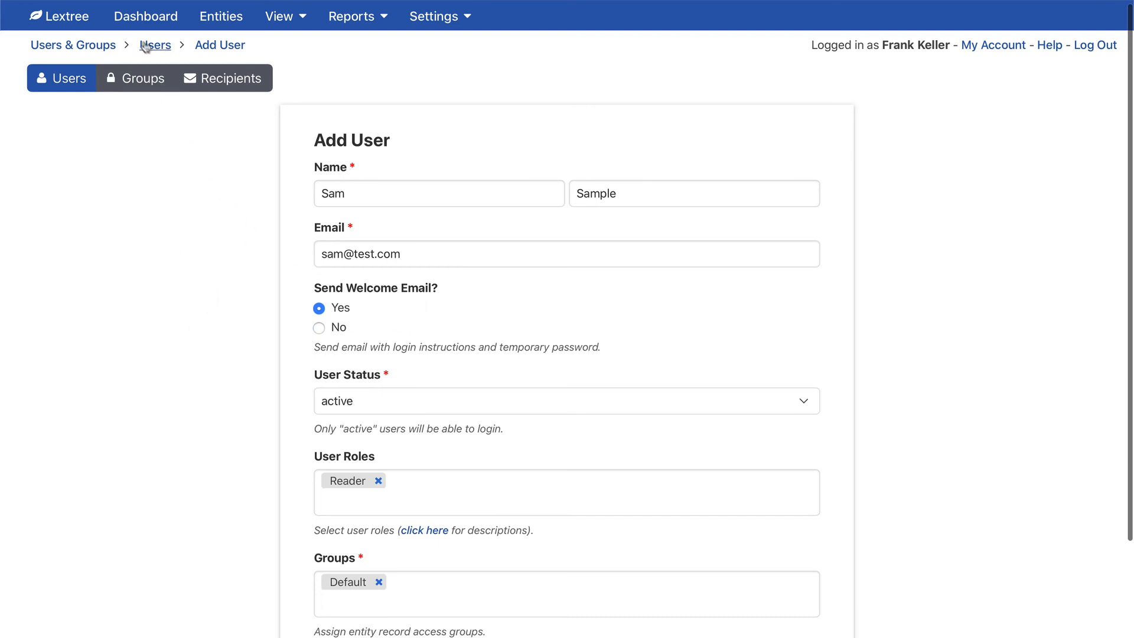
- Create a record access group named North America
{"action": "left_click", "coordinate": [148, 80]}
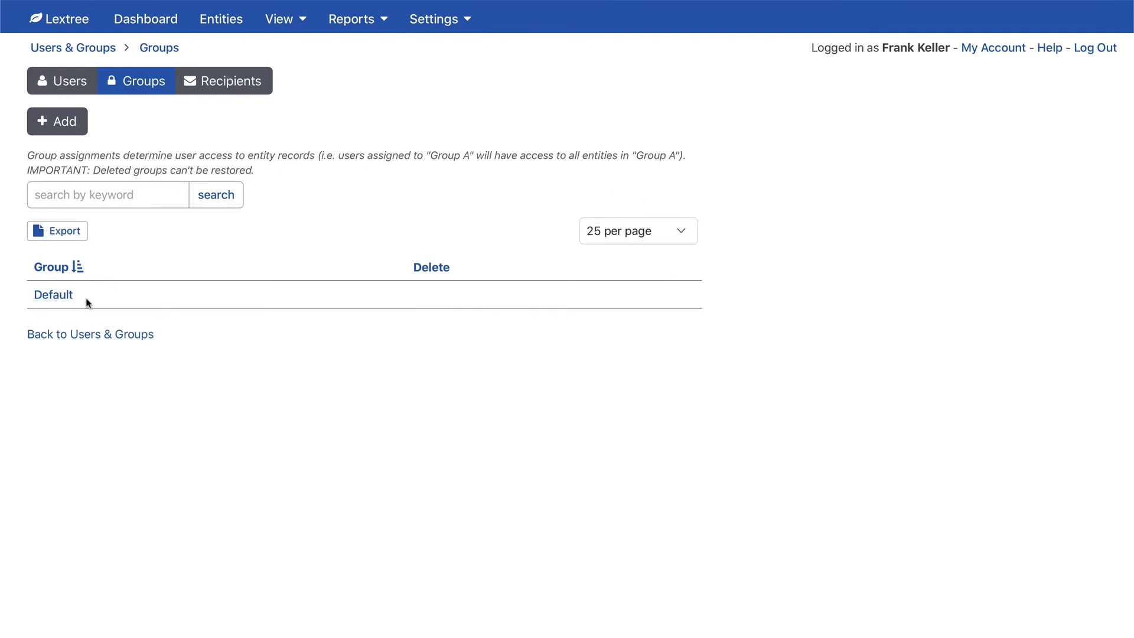
{"action": "left_click", "coordinate": [74, 126]}
{"action": "left_click", "coordinate": [398, 127]}
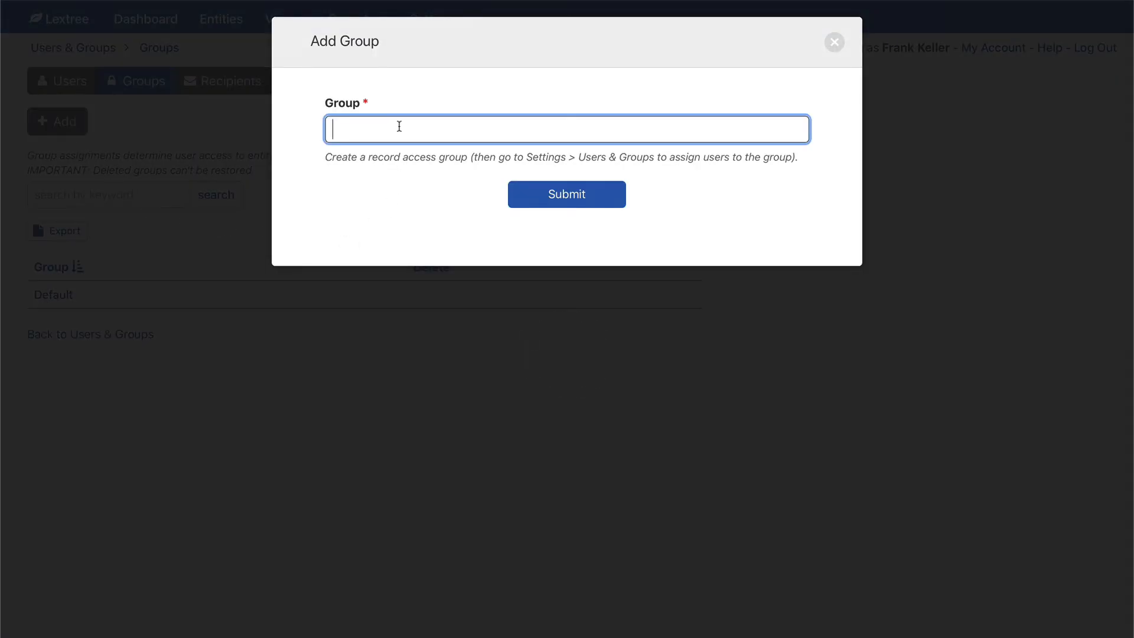
{"action": "type", "text": "North America"}
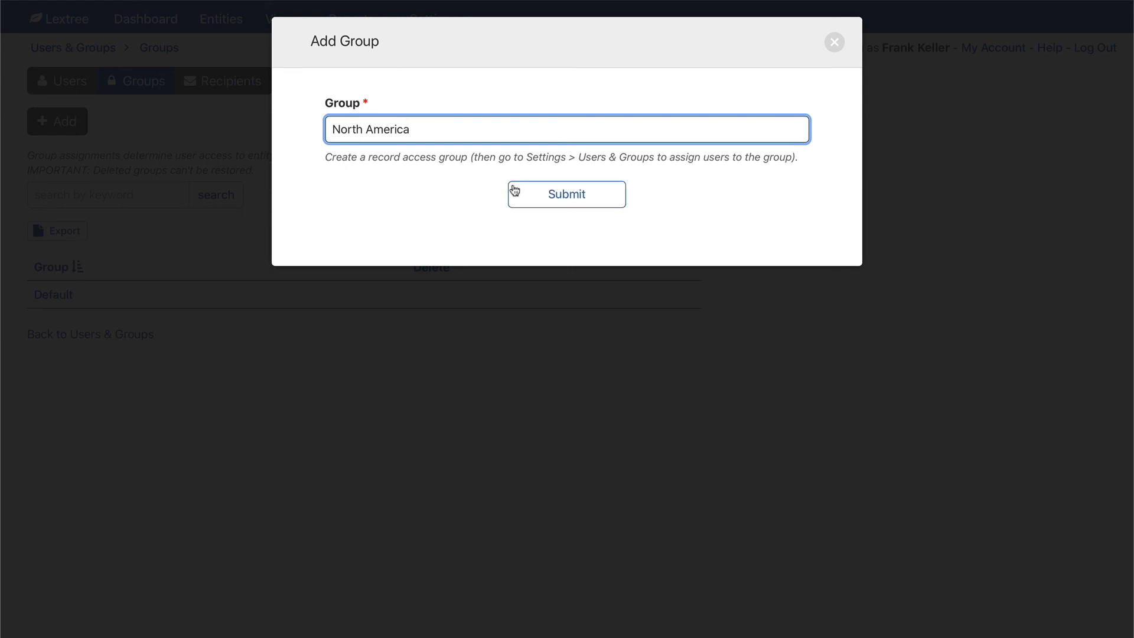
{"action": "left_click", "coordinate": [527, 204]}
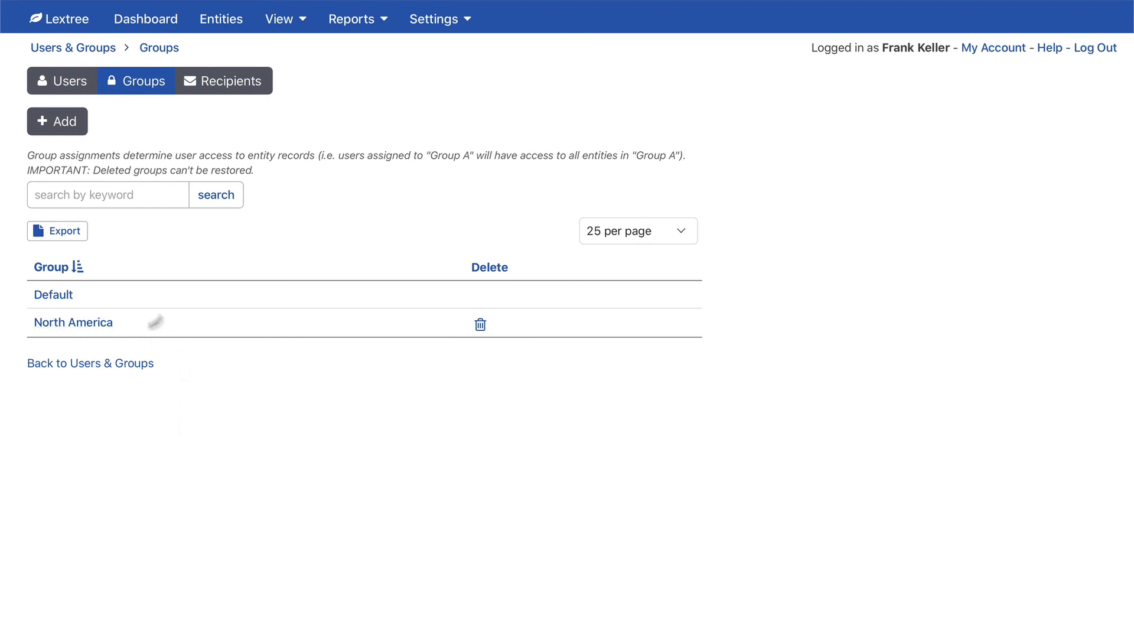
- Add the North America group to the first listed user's group assignments and save the user record
{"action": "left_click", "coordinate": [69, 81]}
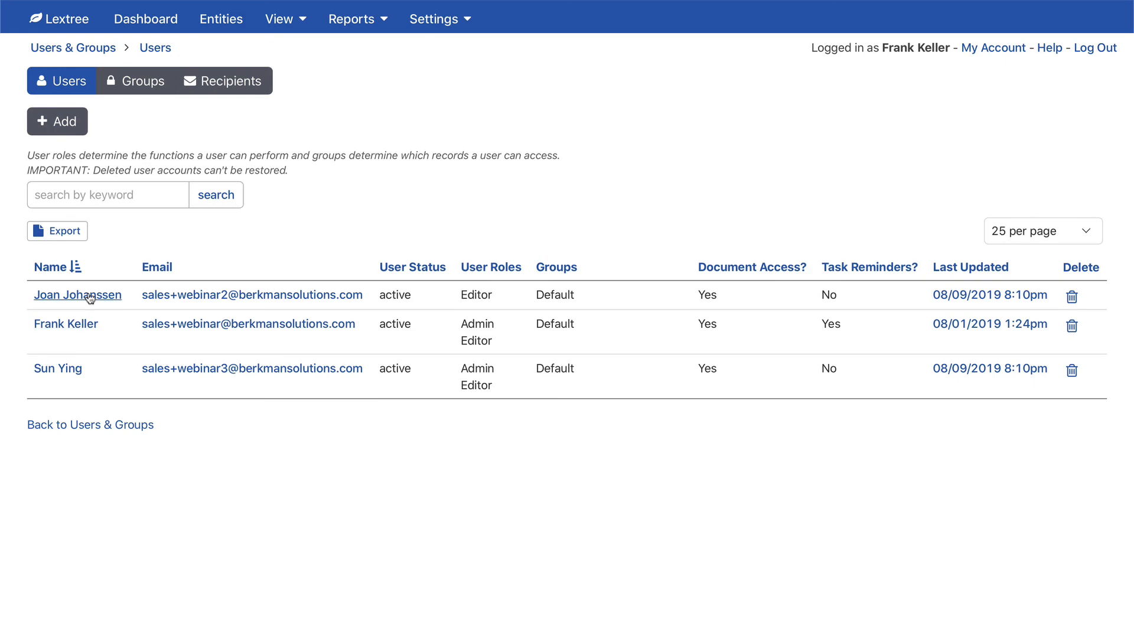
{"action": "left_click", "coordinate": [90, 295]}
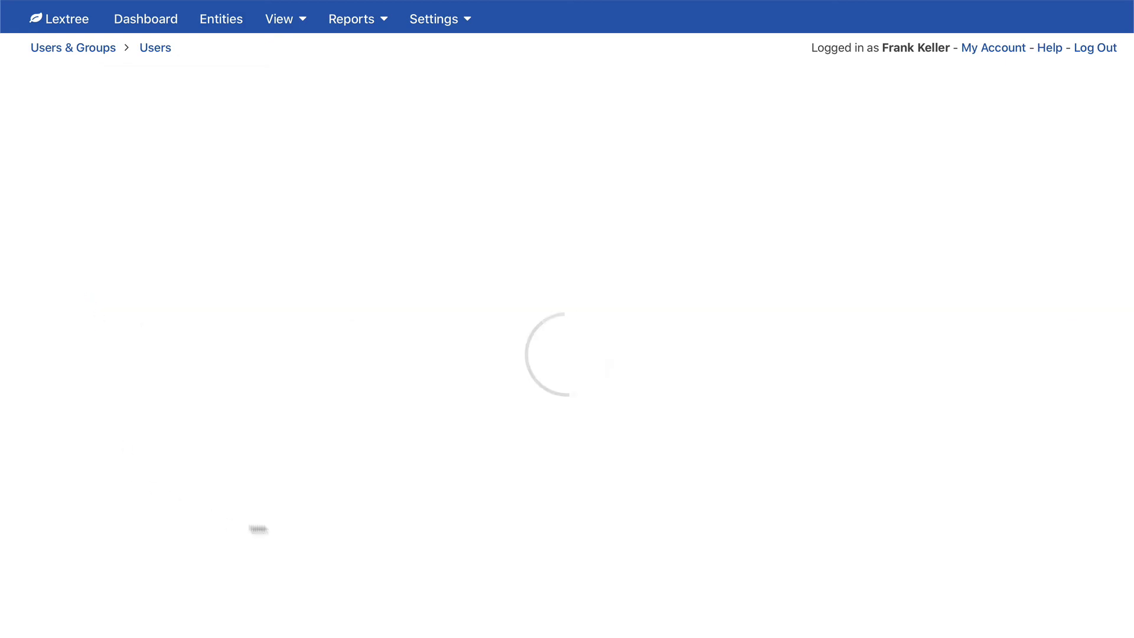
{"action": "scroll", "coordinate": [304, 460], "scroll_direction": "down", "scroll_amount": 3}
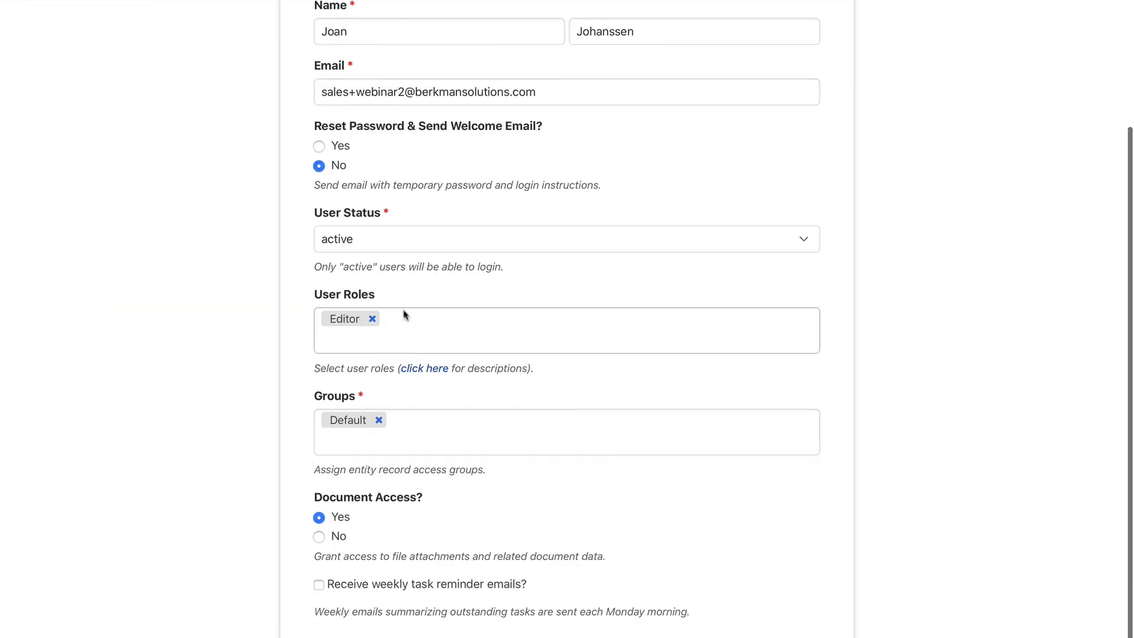
{"action": "left_click", "coordinate": [429, 441]}
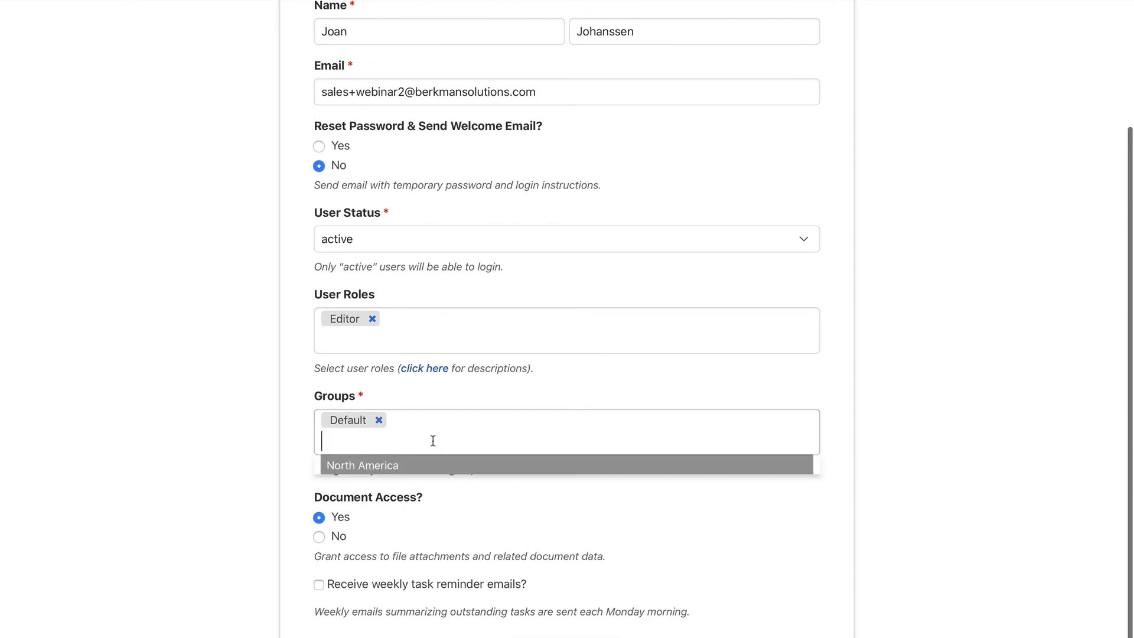
{"action": "left_click", "coordinate": [369, 466]}
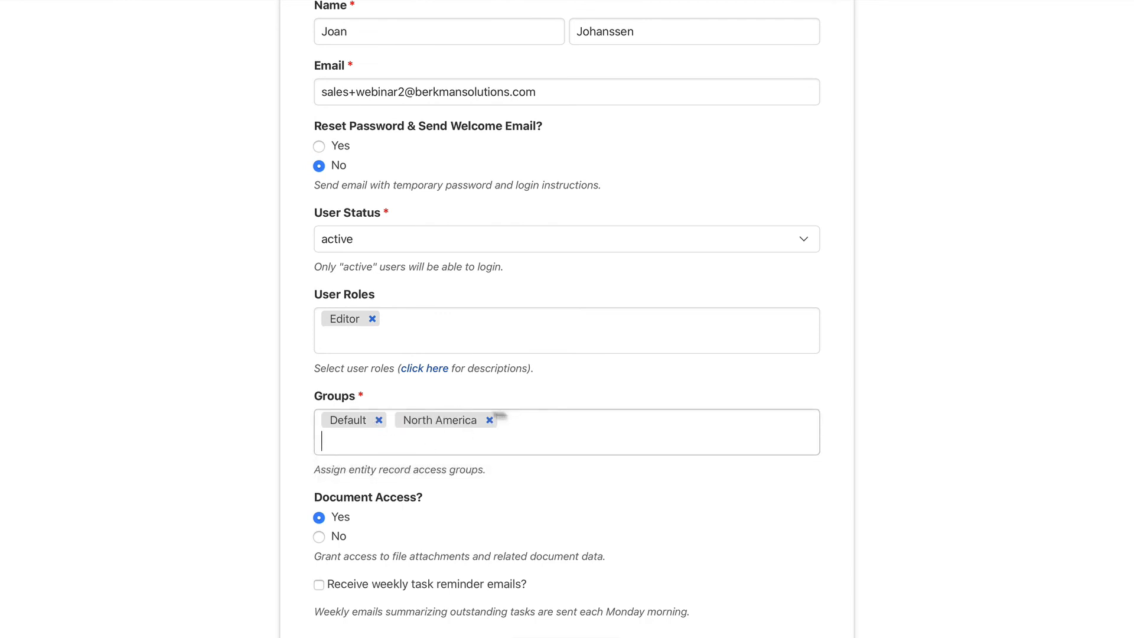
{"action": "scroll", "coordinate": [484, 452], "scroll_direction": "up", "scroll_amount": 1}
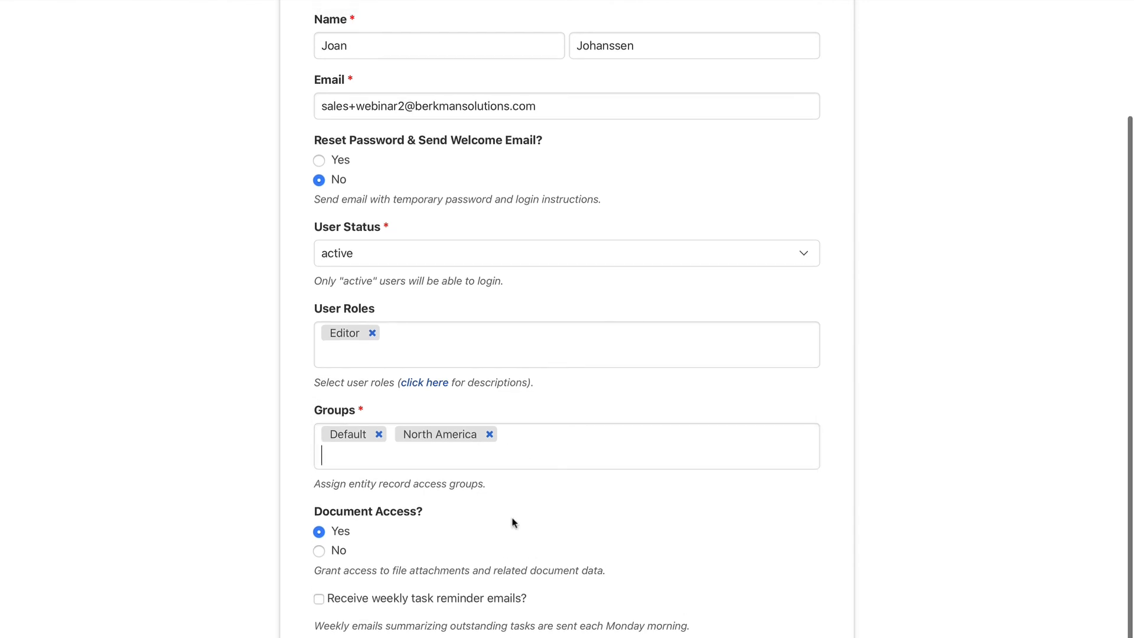
{"action": "left_click", "coordinate": [531, 636]}
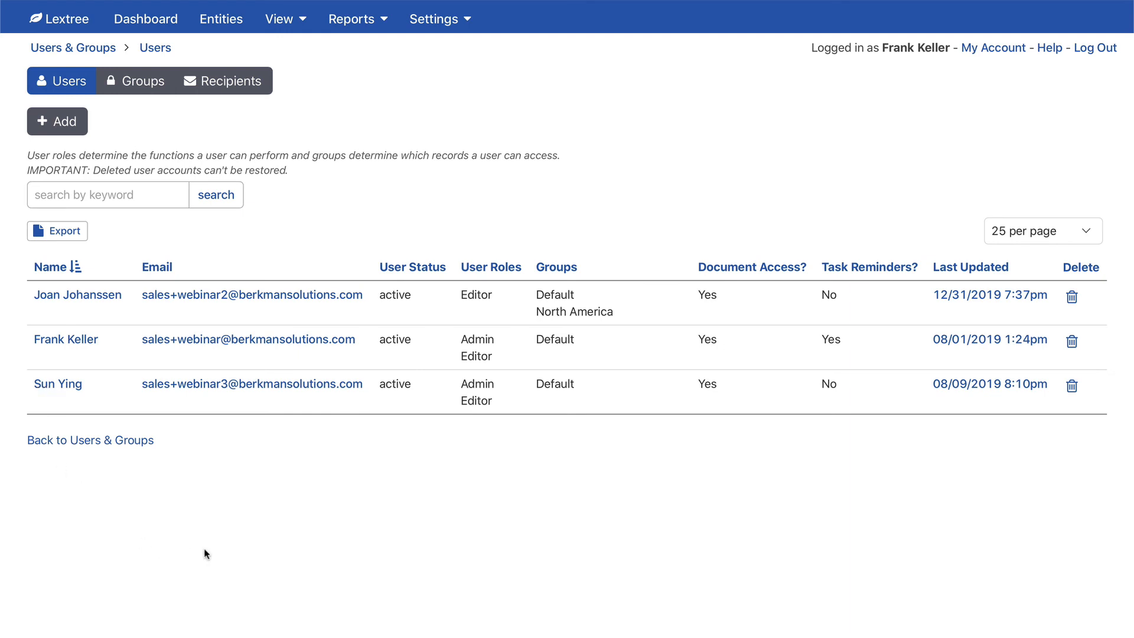
- Check the edited user's group assignments in the user list and view the groups list
{"action": "left_click_drag", "start_coordinate": [566, 312], "coordinate": [617, 313]}
{"action": "left_click", "coordinate": [508, 227]}
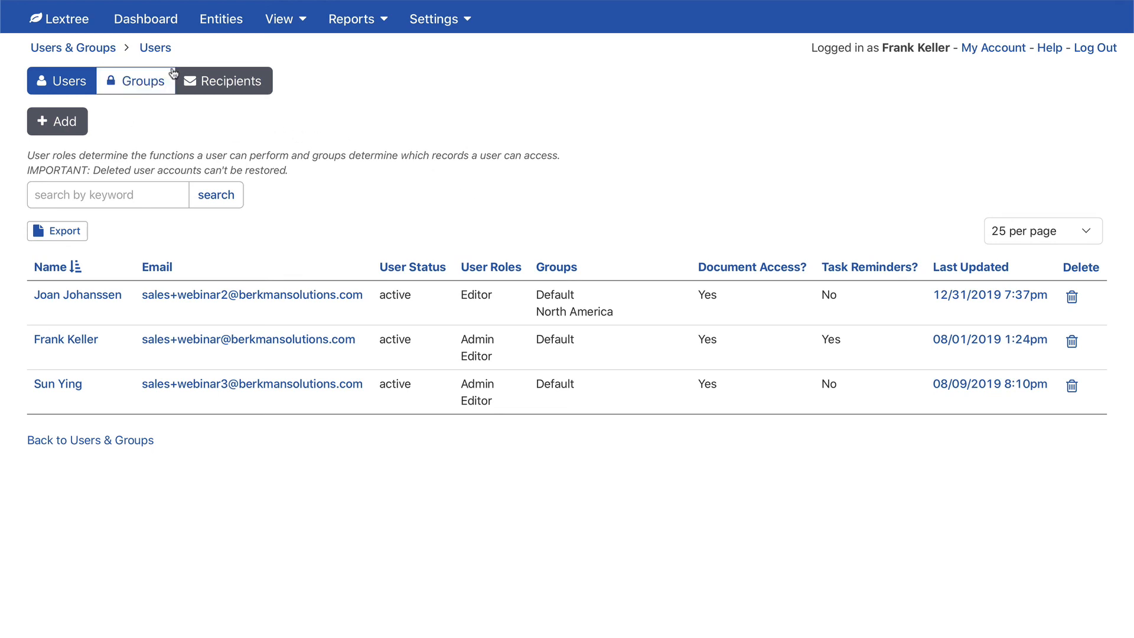
{"action": "left_click", "coordinate": [134, 88]}
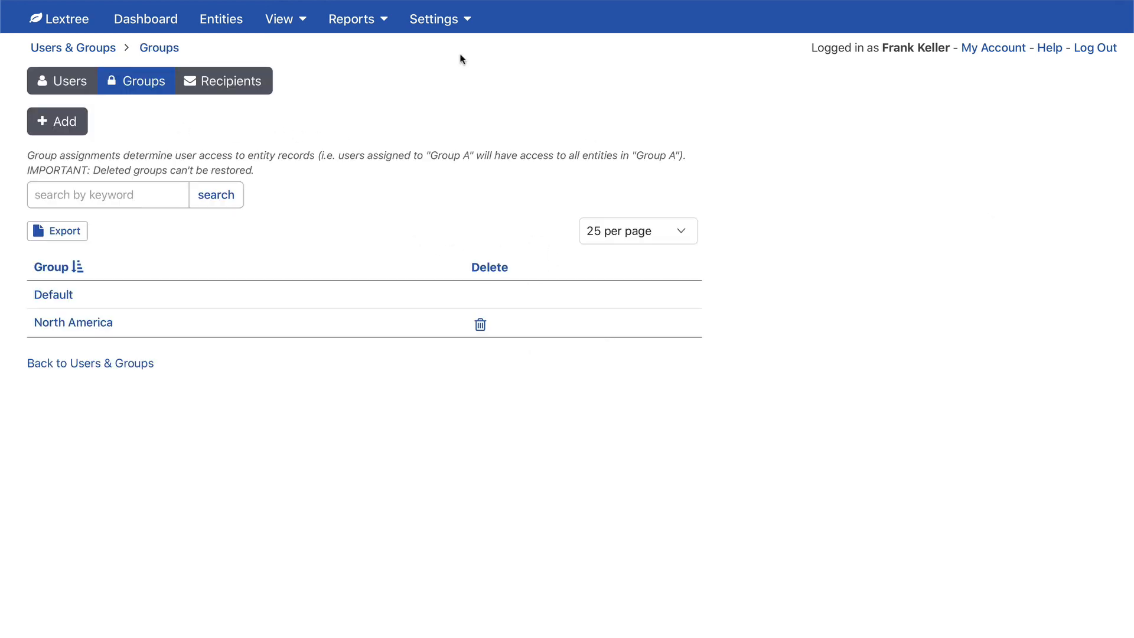
- Add a document type named Contract to the account's lookups and sort the document types alphabetically
{"action": "left_click", "coordinate": [453, 18]}
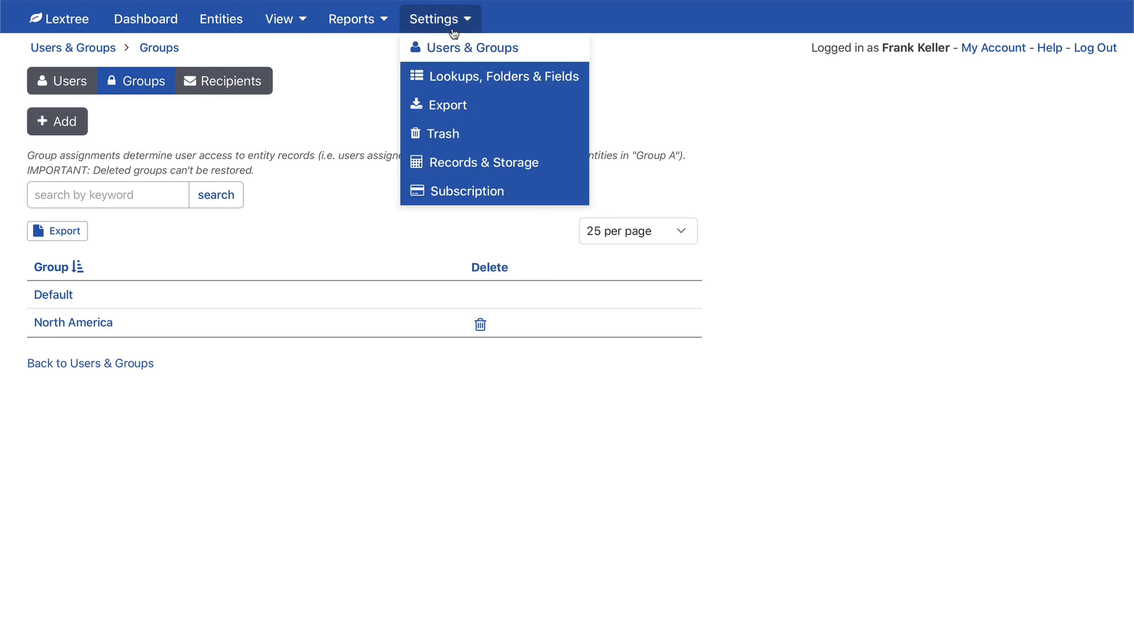
{"action": "left_click", "coordinate": [467, 80]}
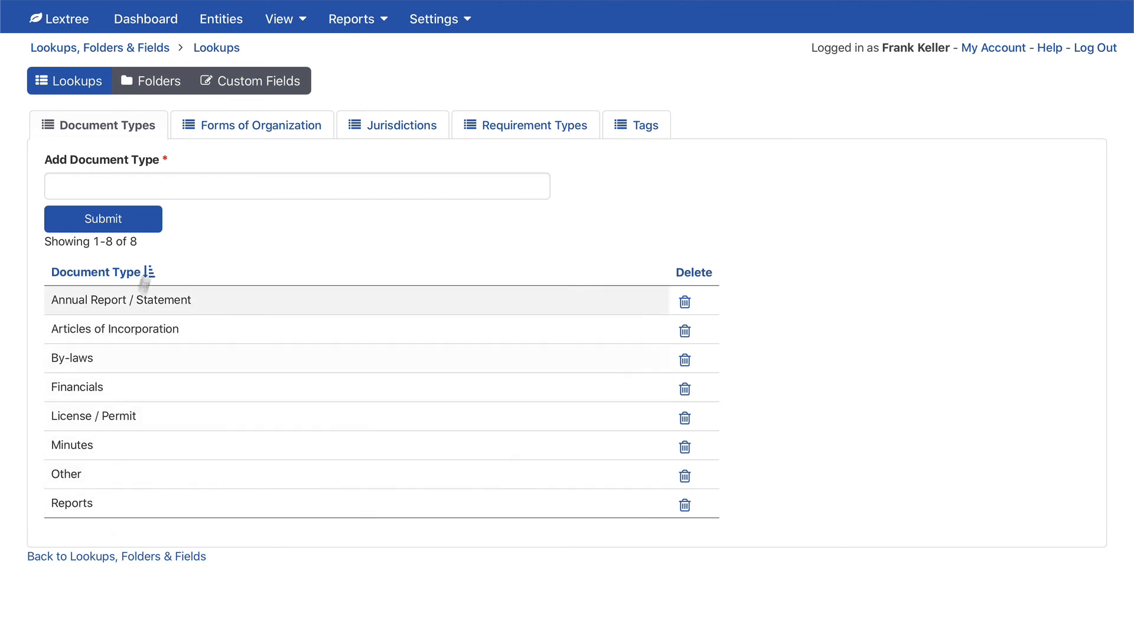
{"action": "left_click", "coordinate": [144, 185]}
{"action": "type", "text": "C"}
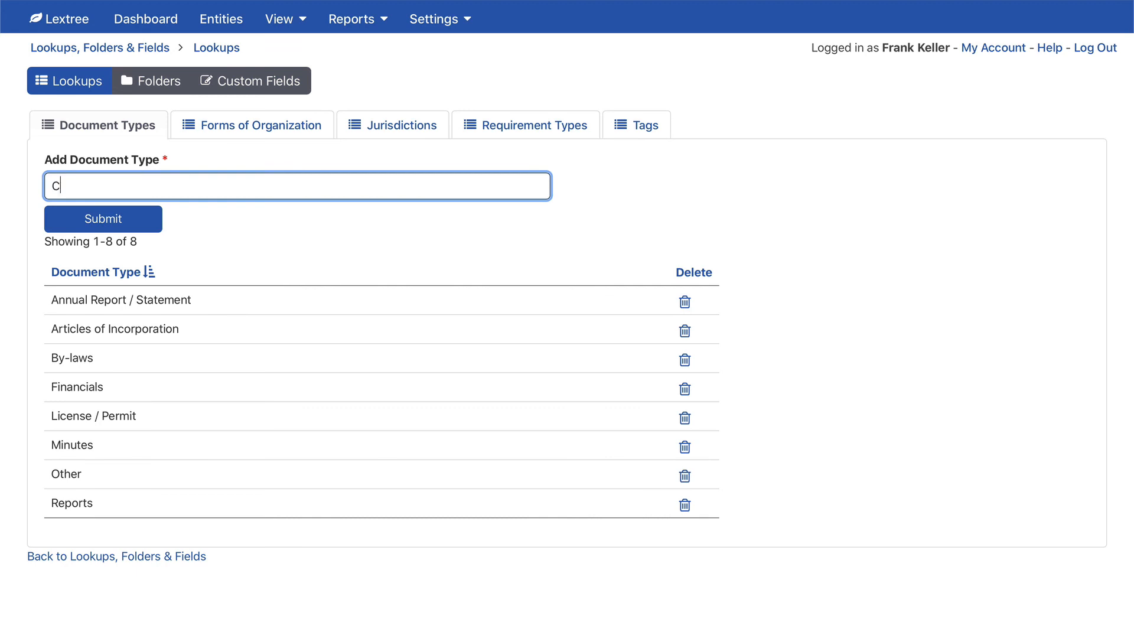
{"action": "type", "text": "ontract"}
{"action": "left_click", "coordinate": [102, 225]}
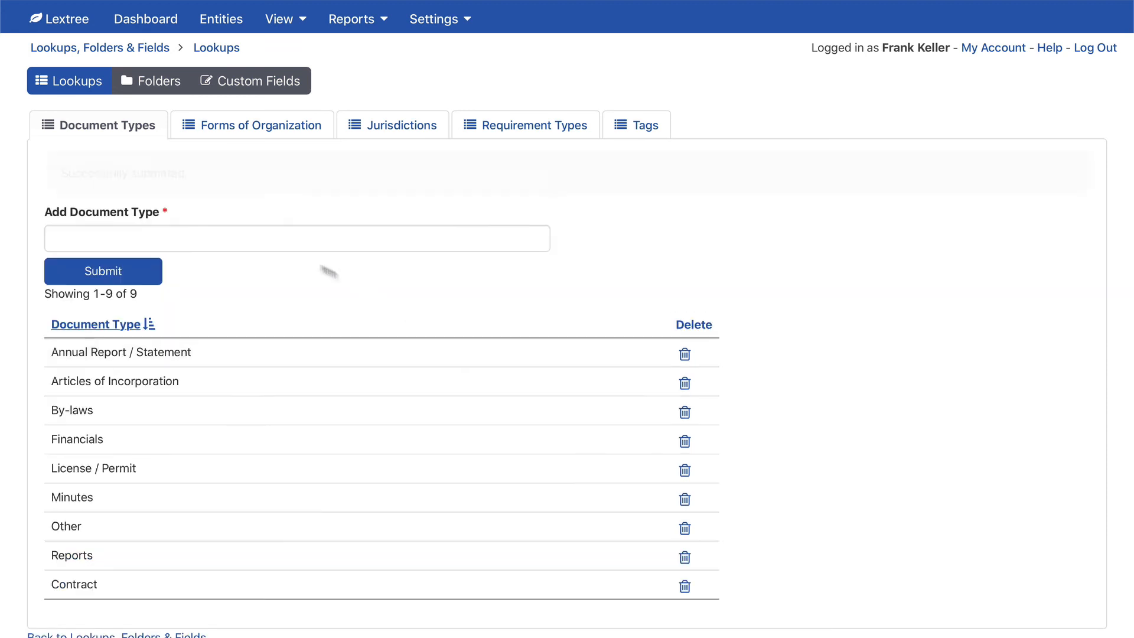
{"action": "left_click", "coordinate": [116, 327]}
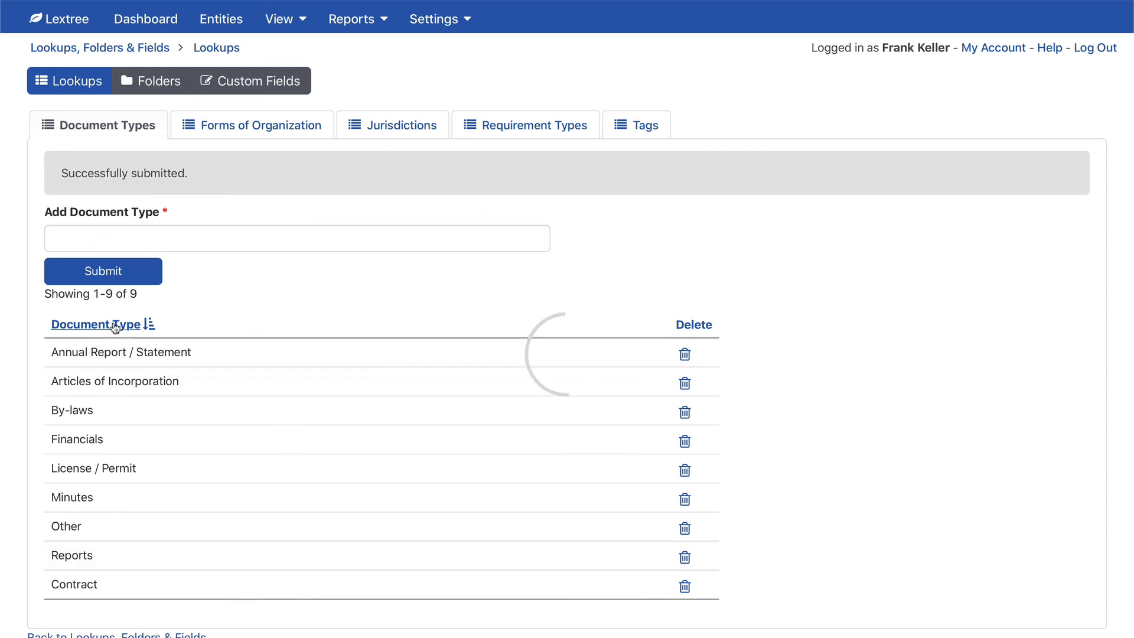
{"action": "left_click", "coordinate": [115, 326]}
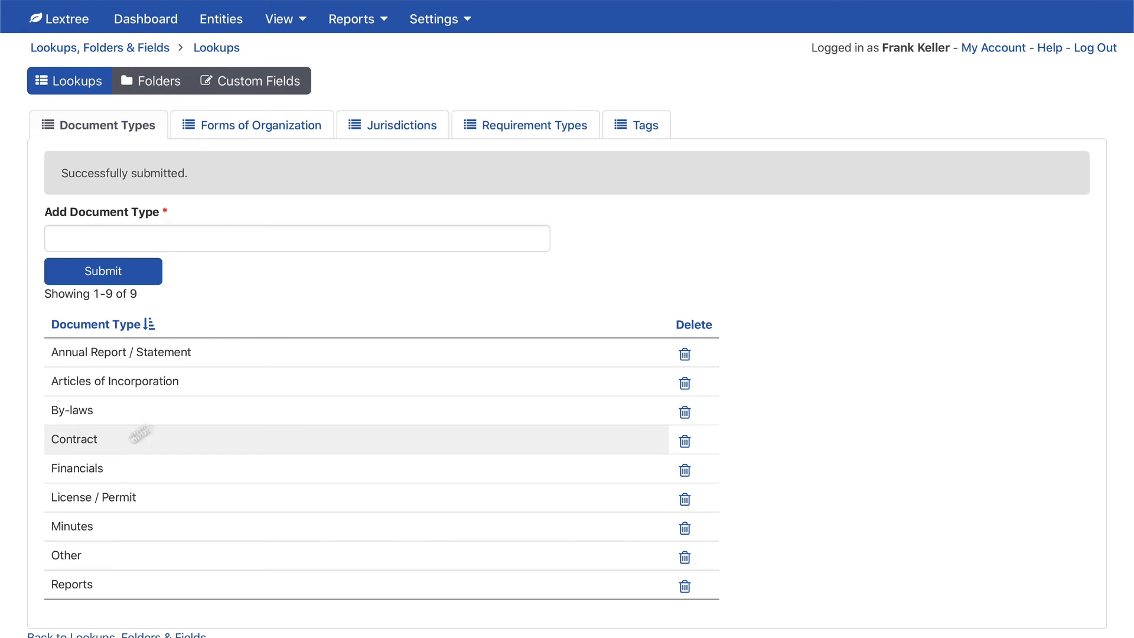
- Add LP as a form of organization and sort the forms of organization alphabetically
{"action": "left_click", "coordinate": [265, 134]}
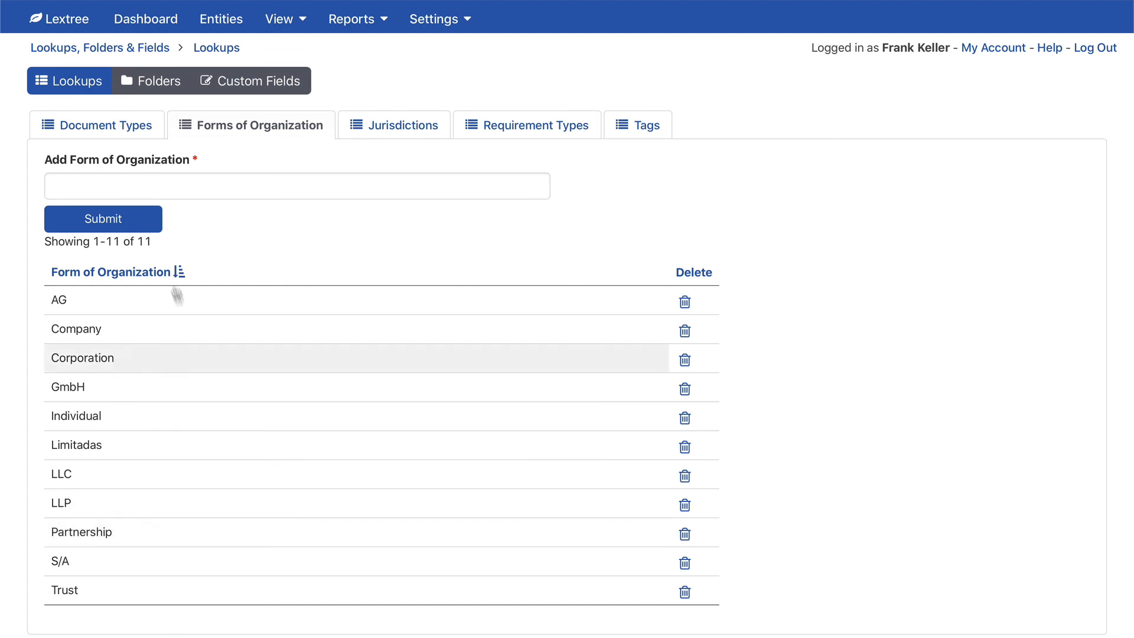
{"action": "left_click", "coordinate": [168, 188]}
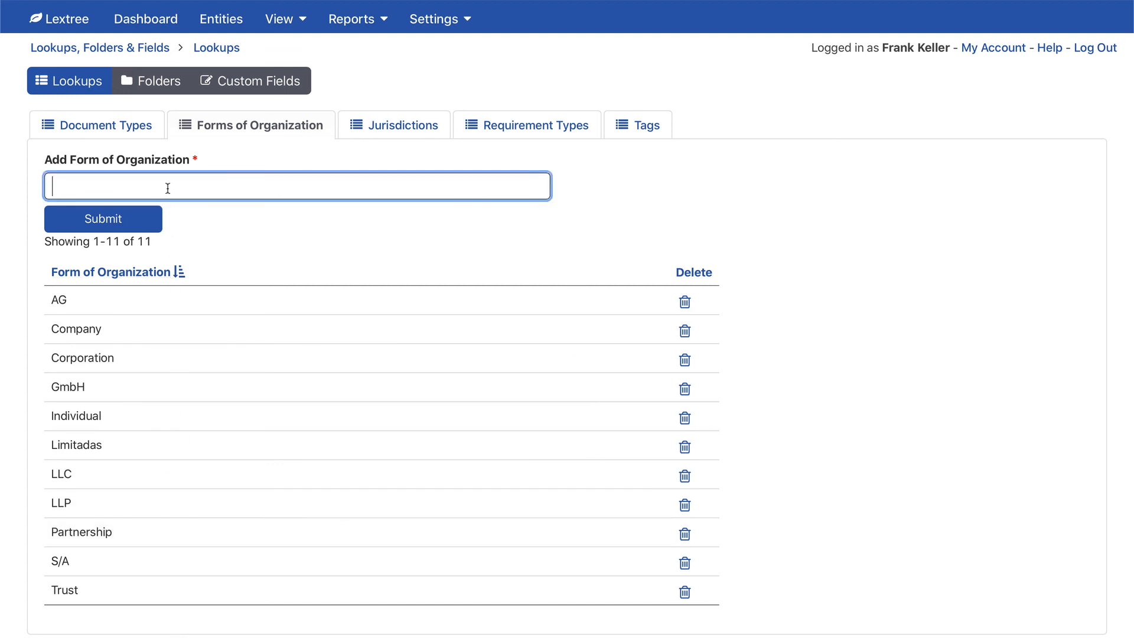
{"action": "type", "text": "LP"}
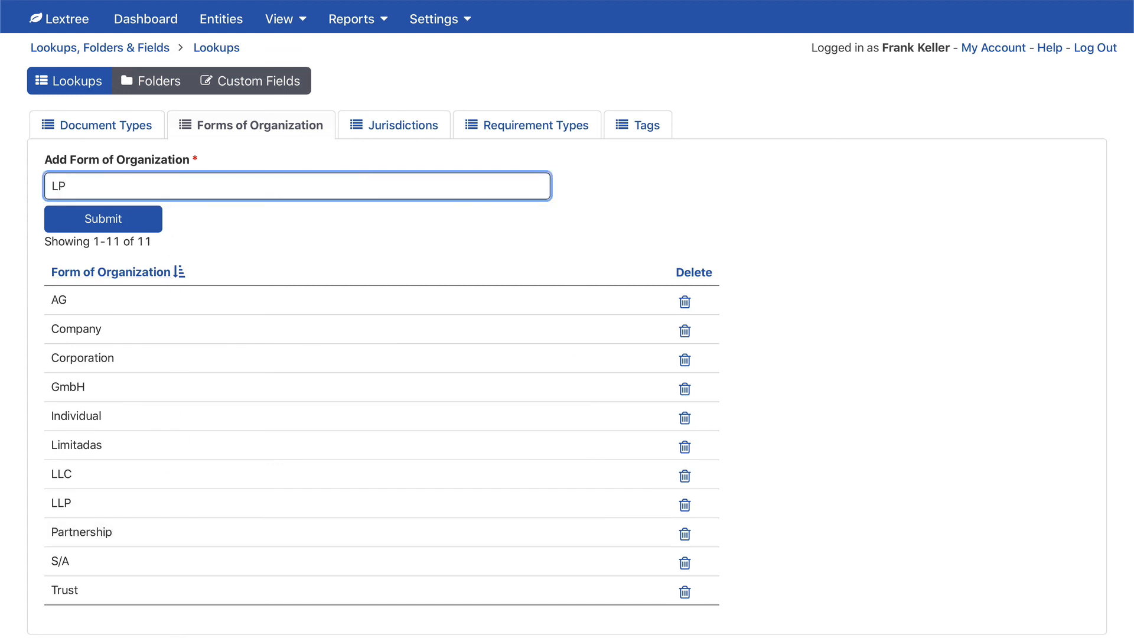
{"action": "left_click", "coordinate": [120, 221]}
{"action": "scroll", "coordinate": [446, 255], "scroll_direction": "down", "scroll_amount": 1}
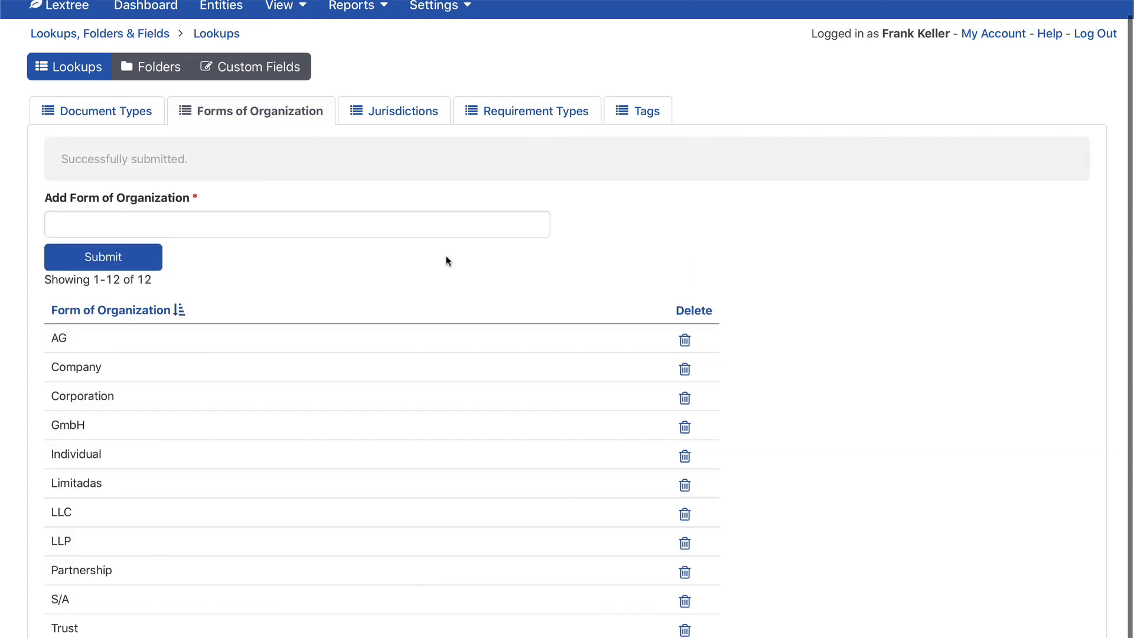
{"action": "left_click", "coordinate": [148, 311]}
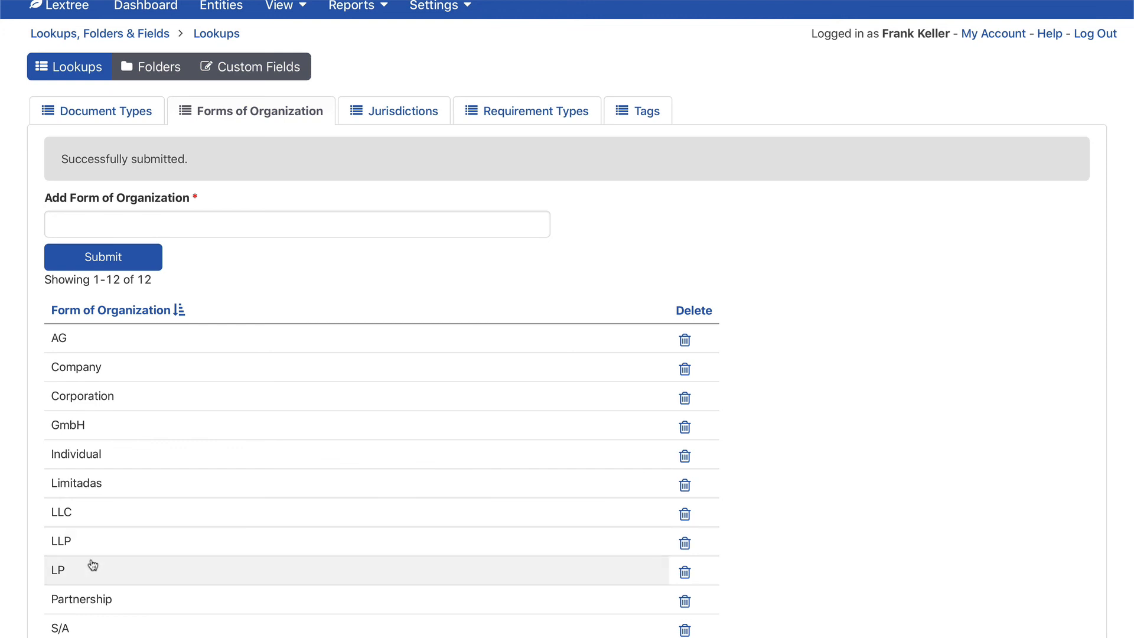
- Review the lookup lists for jurisdictions, requirement types and tags, and return to the document types
{"action": "left_click", "coordinate": [396, 112]}
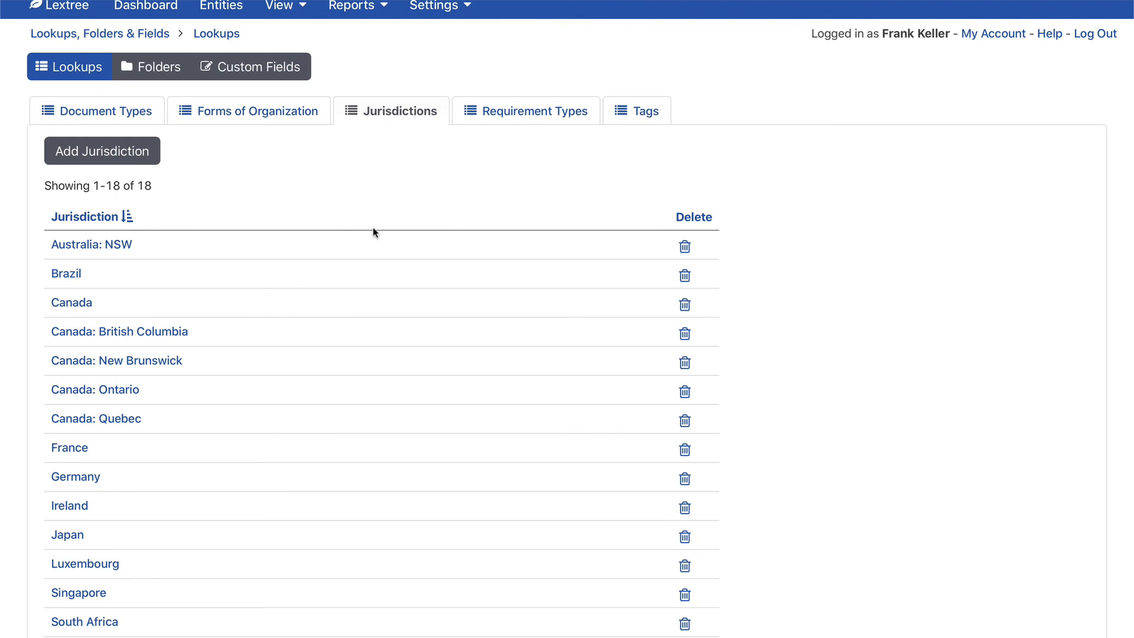
{"action": "scroll", "coordinate": [373, 232], "scroll_direction": "up", "scroll_amount": 1}
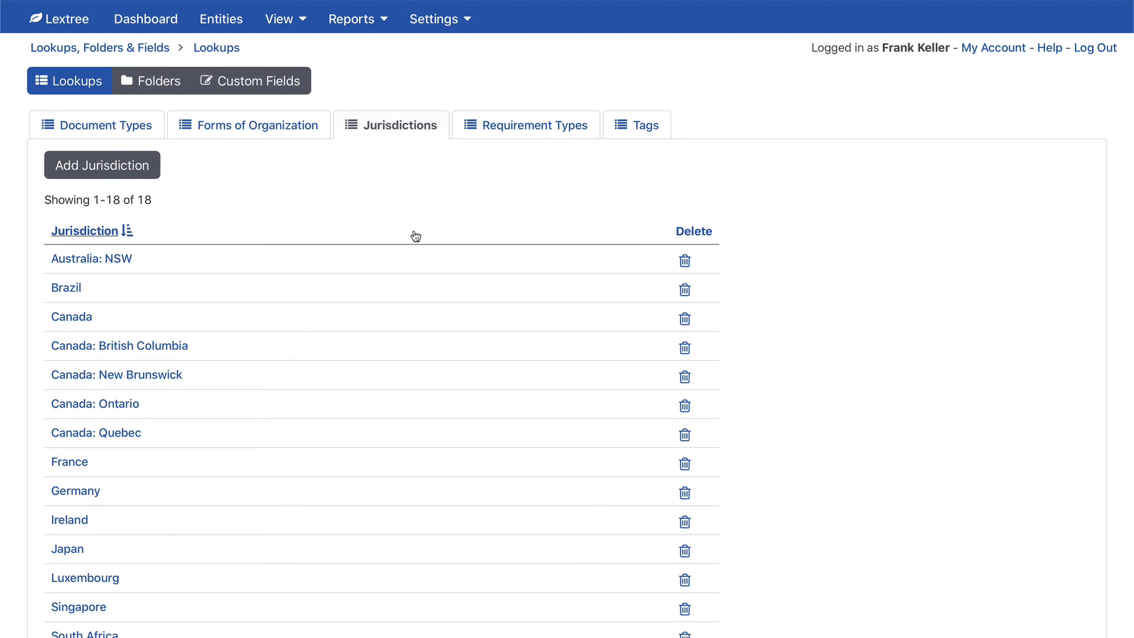
{"action": "left_click", "coordinate": [533, 125]}
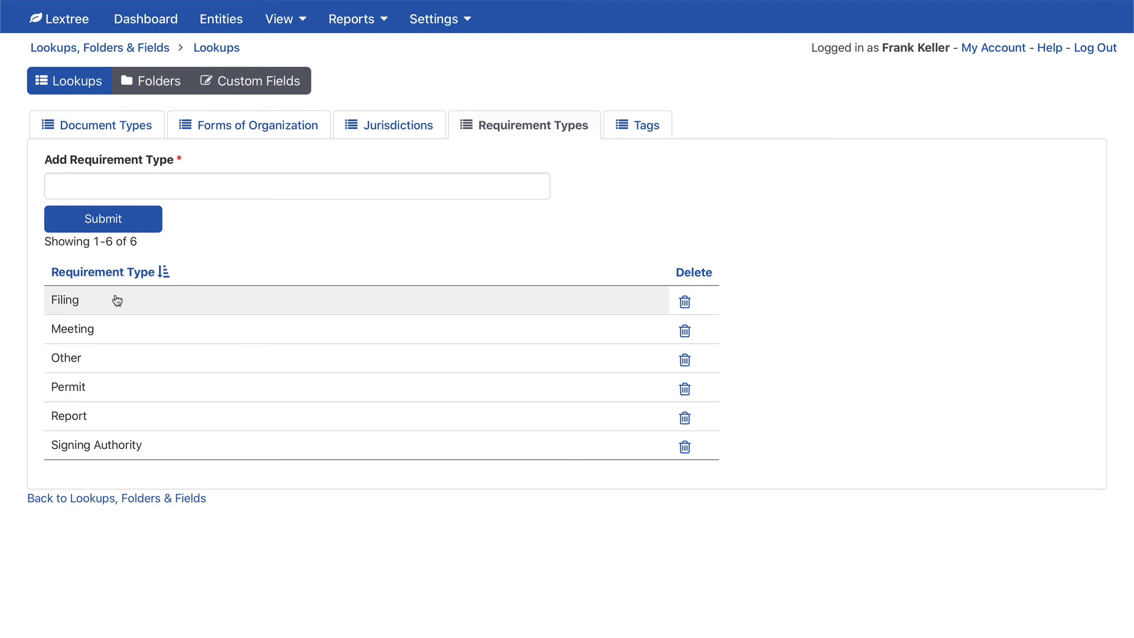
{"action": "left_click", "coordinate": [617, 126]}
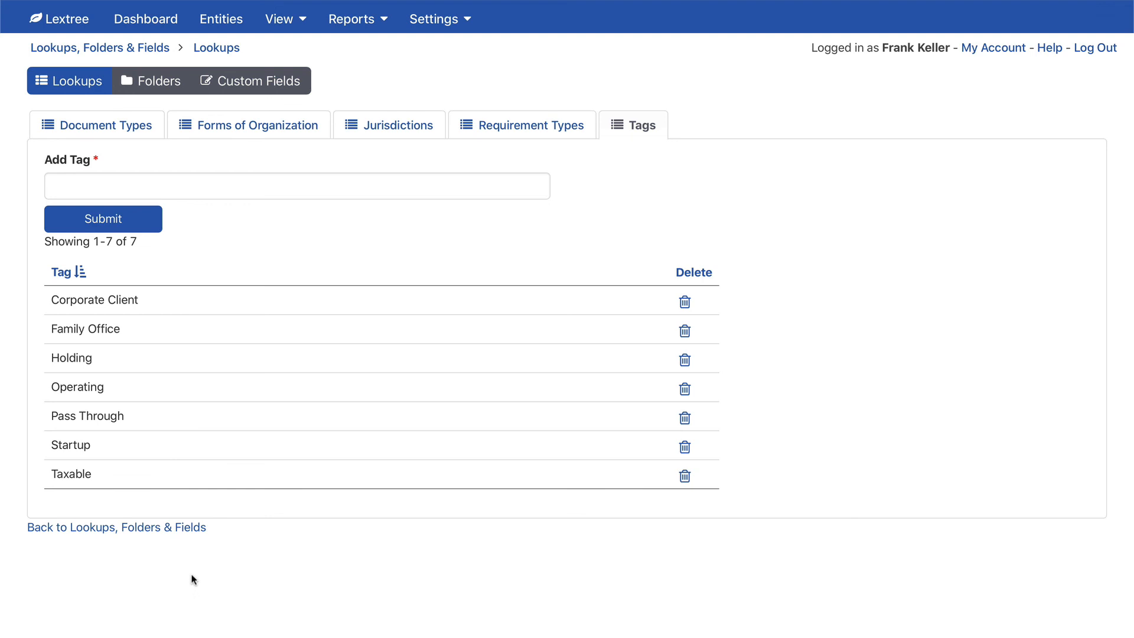
{"action": "left_click", "coordinate": [105, 127]}
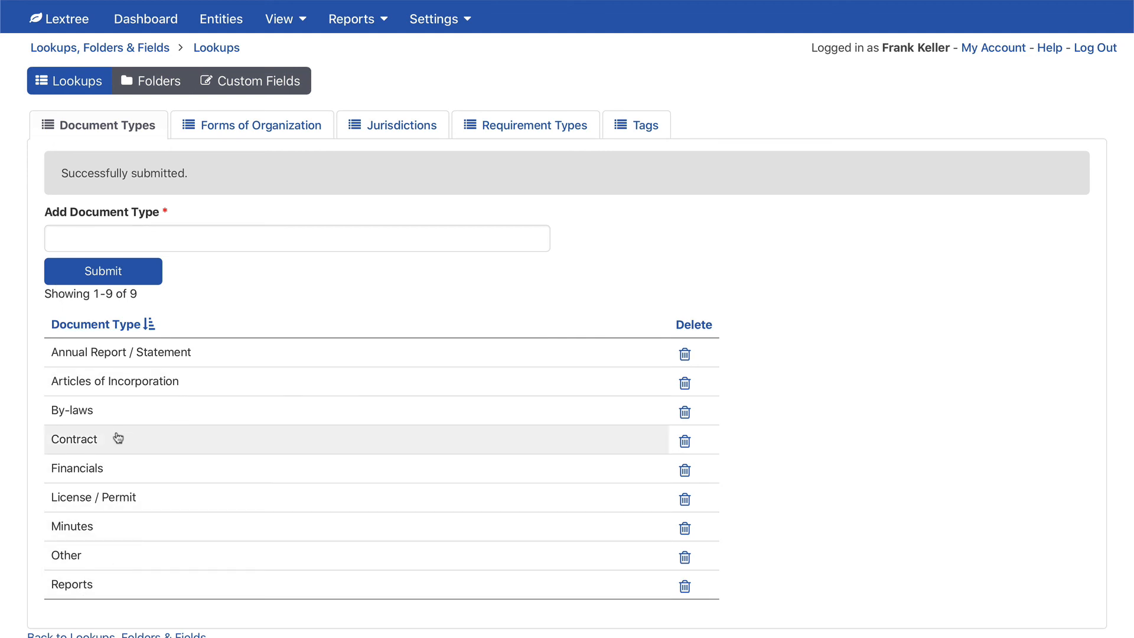
- Search the entities for "real" and open the RealProp Holdings record
{"action": "left_click", "coordinate": [220, 20]}
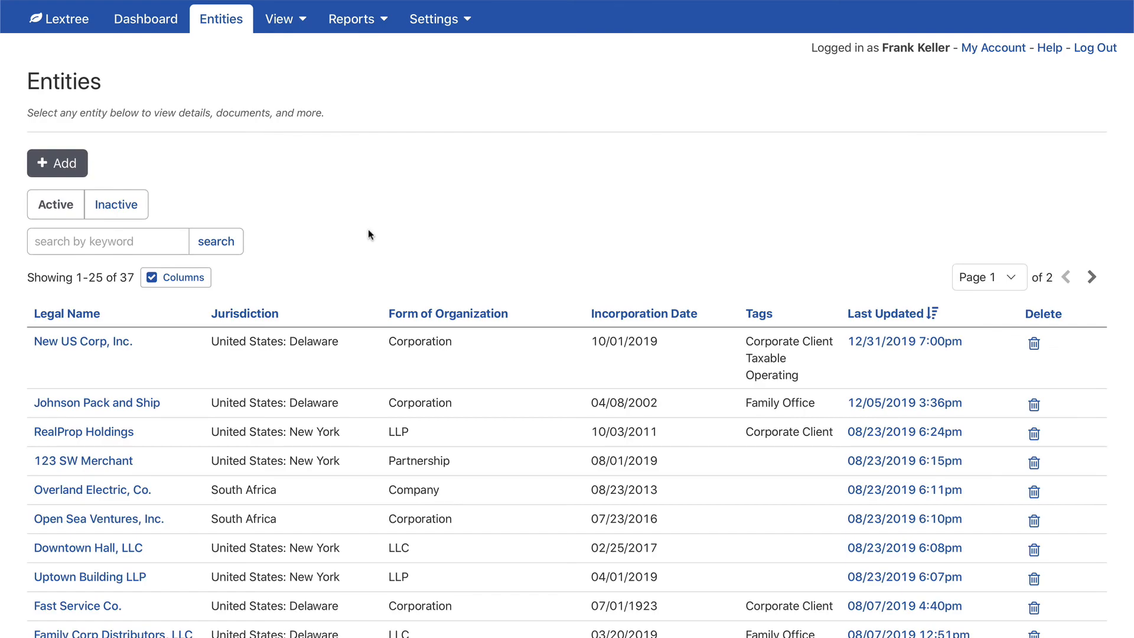
{"action": "left_click", "coordinate": [101, 244]}
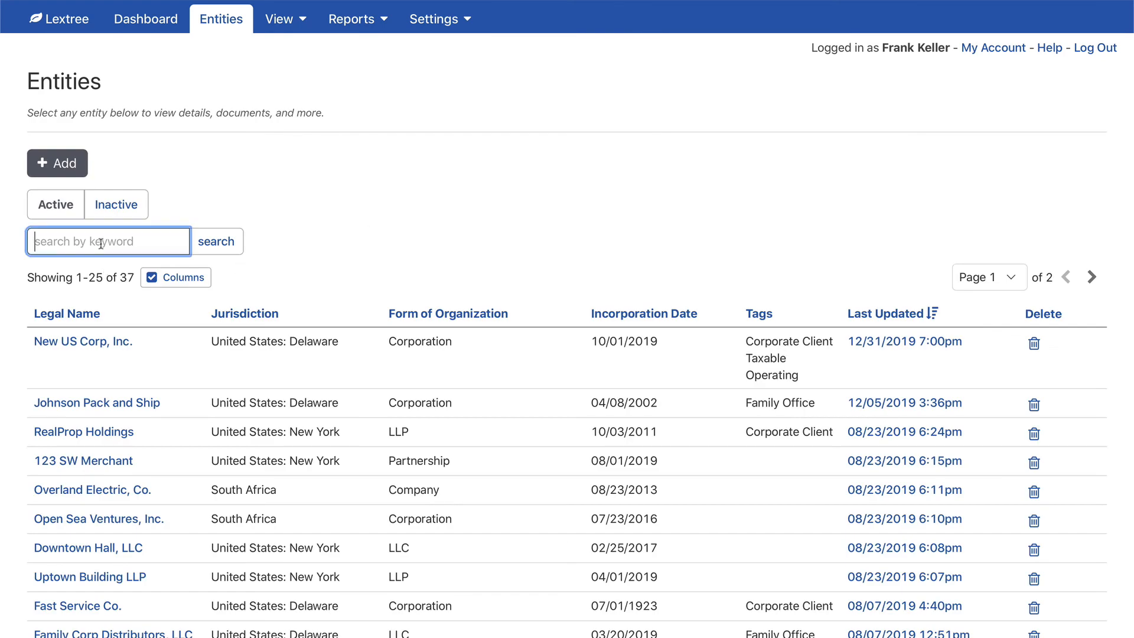
{"action": "type", "text": "real"}
{"action": "key", "text": "Return"}
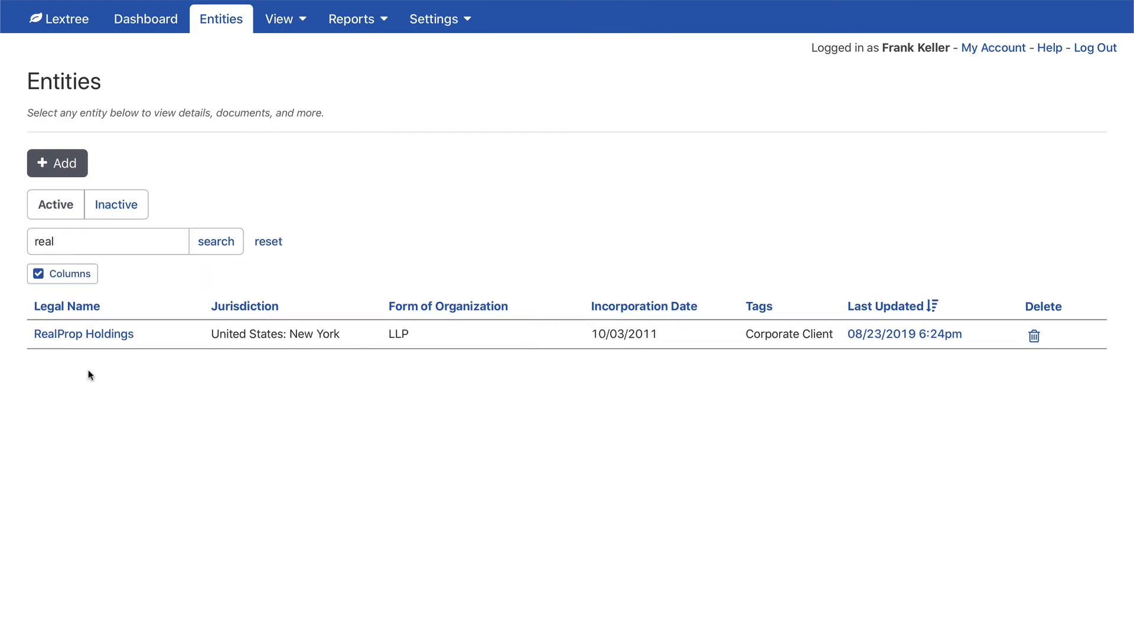
{"action": "left_click", "coordinate": [97, 333]}
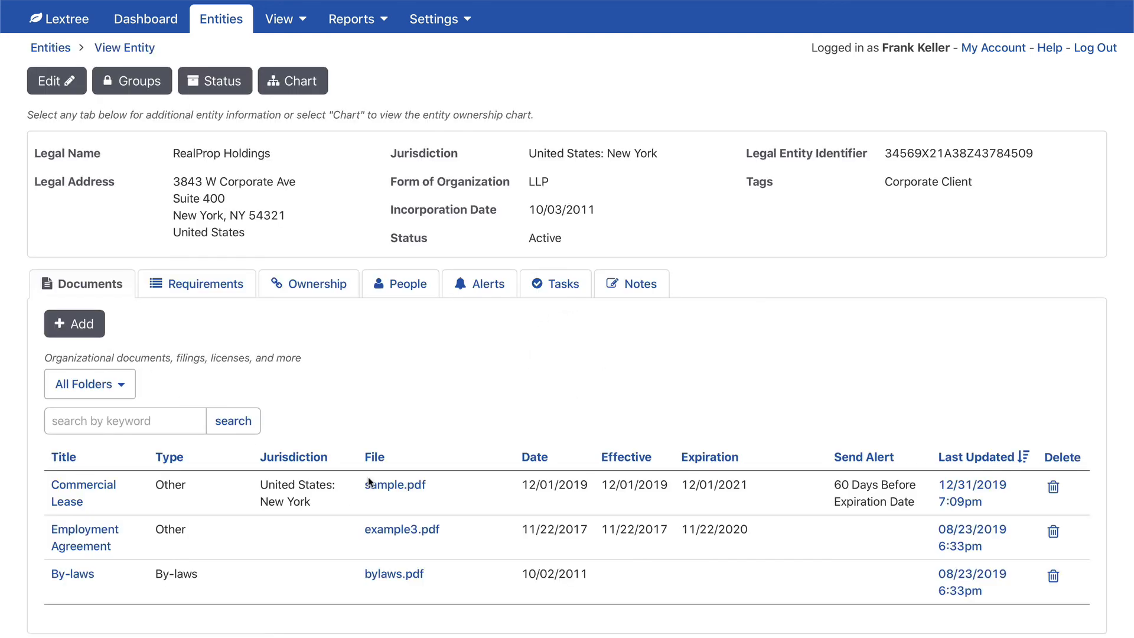
- Edit the Commercial Lease document of RealProp Holdings and set its type to Contract
{"action": "left_click", "coordinate": [117, 385]}
{"action": "left_click", "coordinate": [358, 371]}
{"action": "left_click_drag", "start_coordinate": [155, 486], "coordinate": [188, 486]}
{"action": "left_click", "coordinate": [91, 488]}
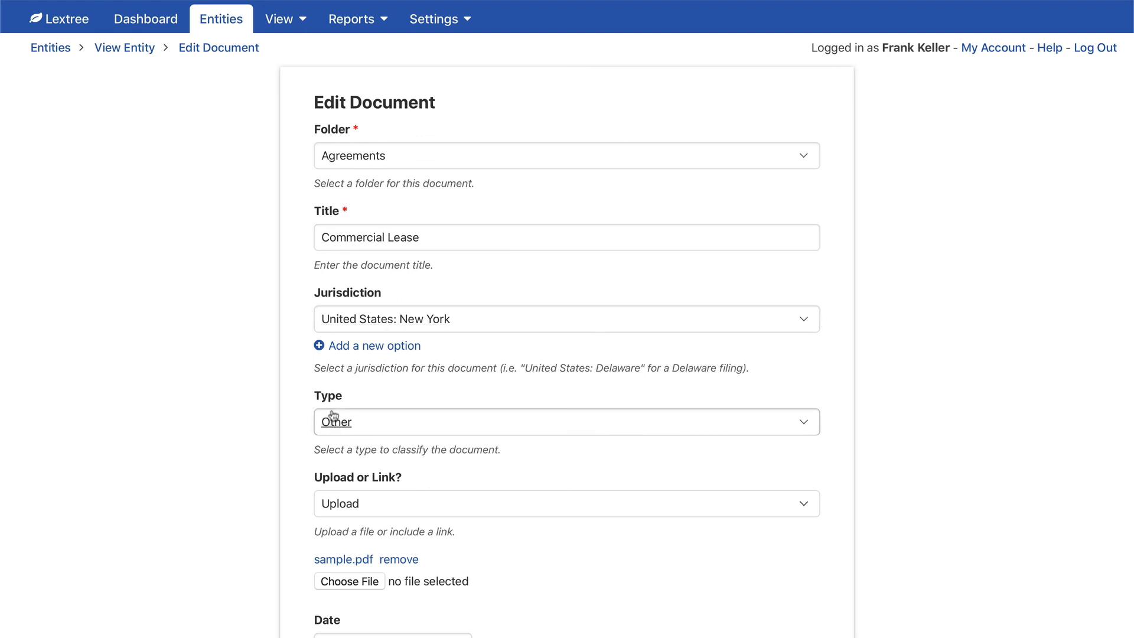
{"action": "double_click", "coordinate": [317, 398]}
{"action": "left_click", "coordinate": [366, 429]}
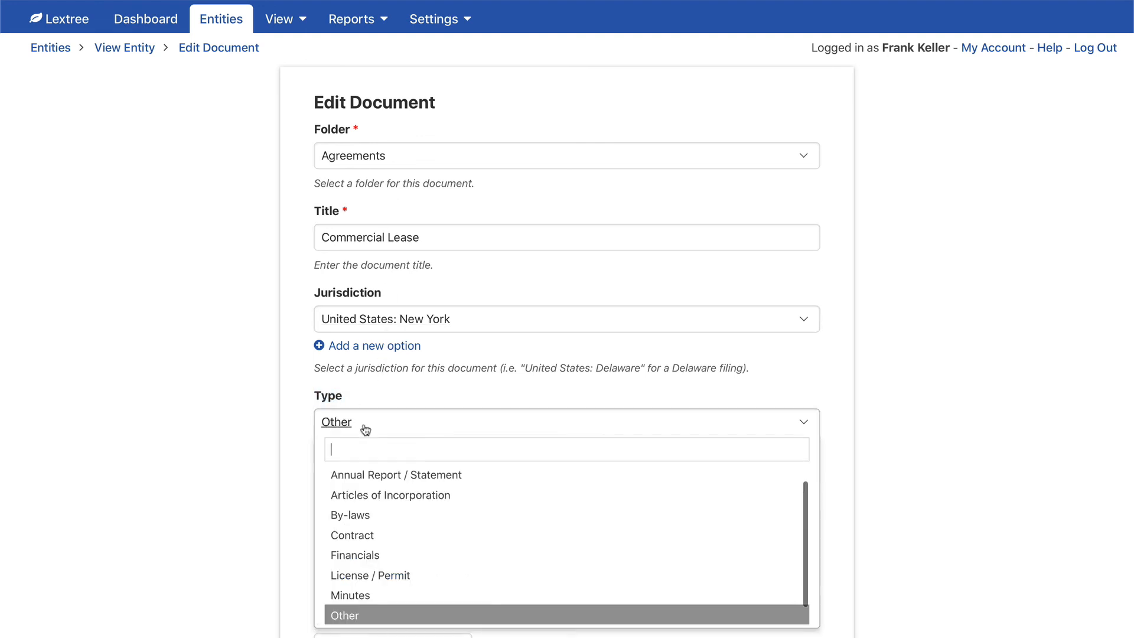
{"action": "type", "text": "c"}
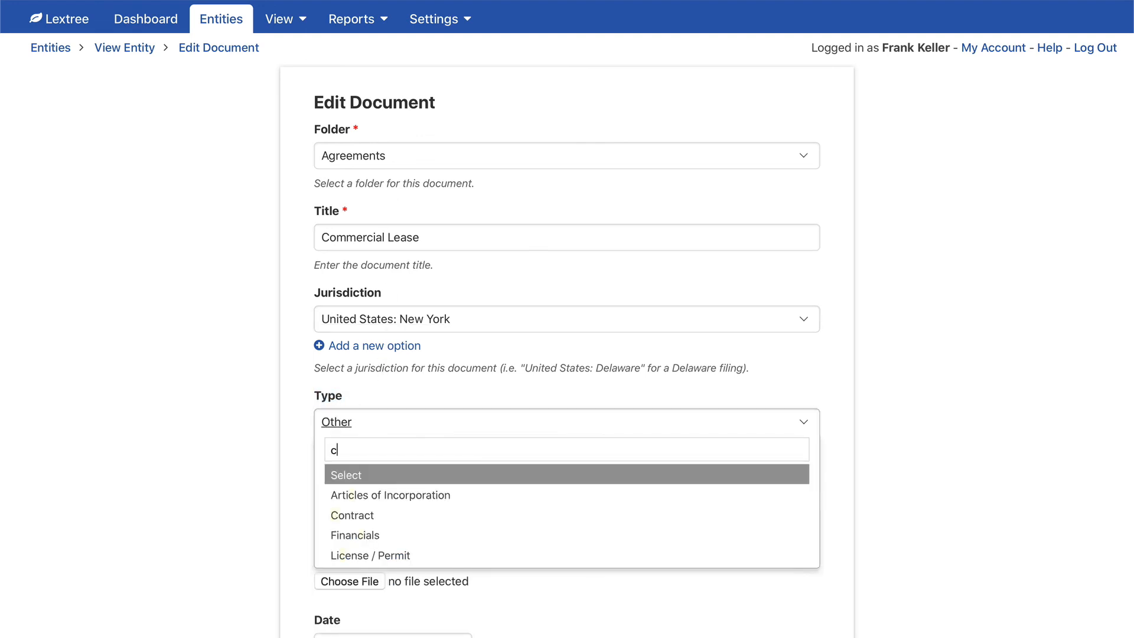
{"action": "key", "text": "Down"}
{"action": "key", "text": "Down"}
{"action": "key", "text": "Return"}
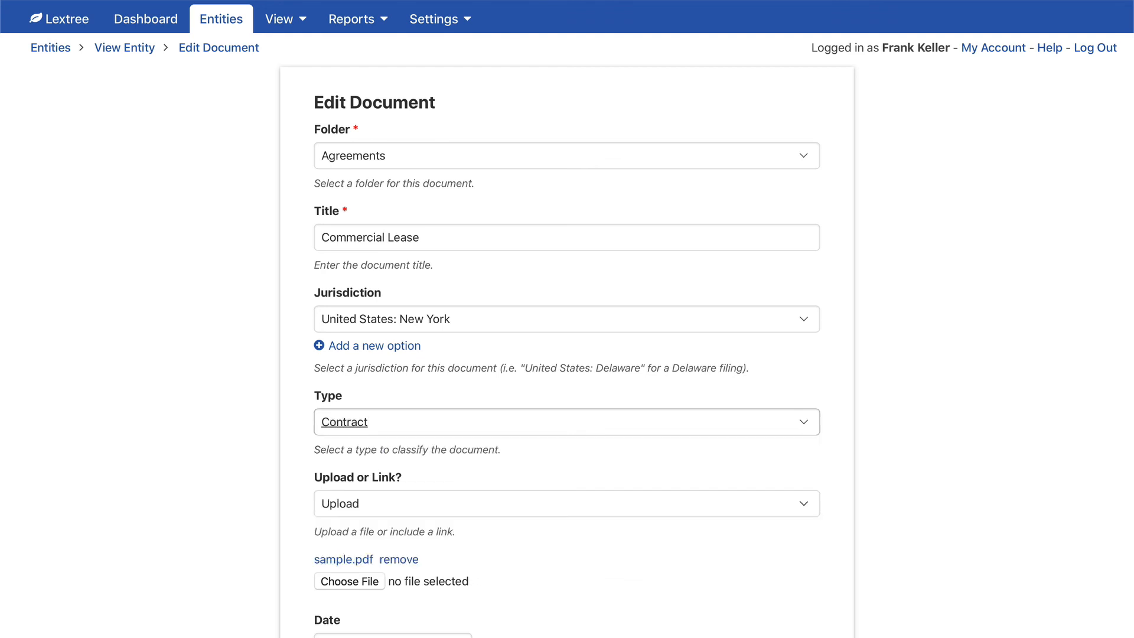
- Review the document type options, save the Commercial Lease document and check its type in the document list
{"action": "left_click", "coordinate": [376, 420]}
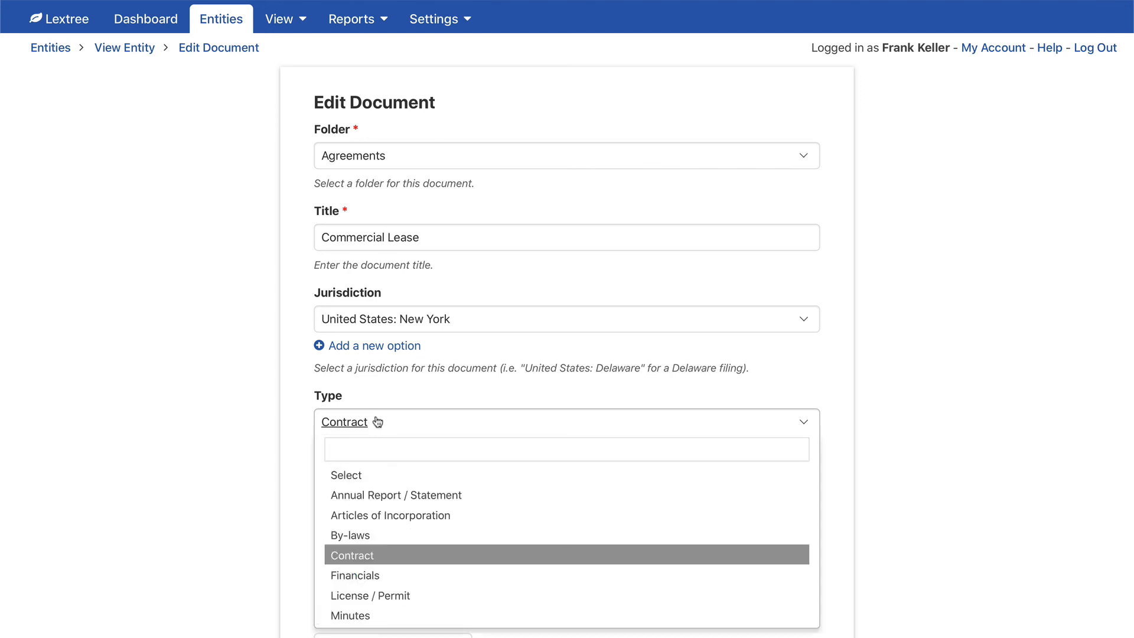
{"action": "left_click", "coordinate": [395, 561]}
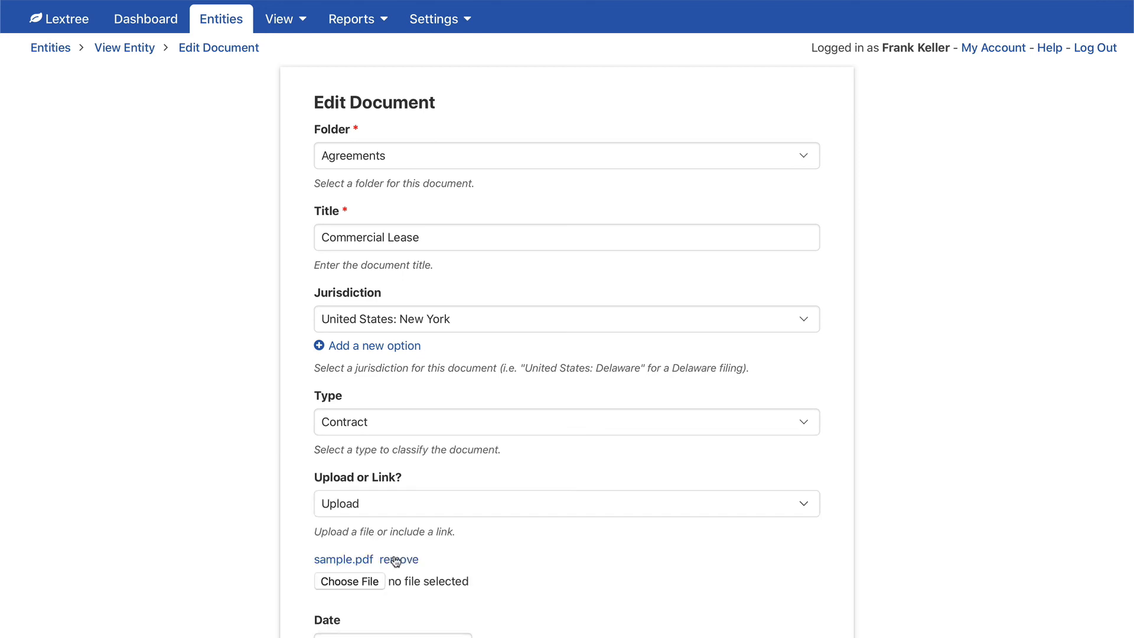
{"action": "scroll", "coordinate": [426, 582], "scroll_direction": "down", "scroll_amount": 13}
{"action": "left_click", "coordinate": [378, 636]}
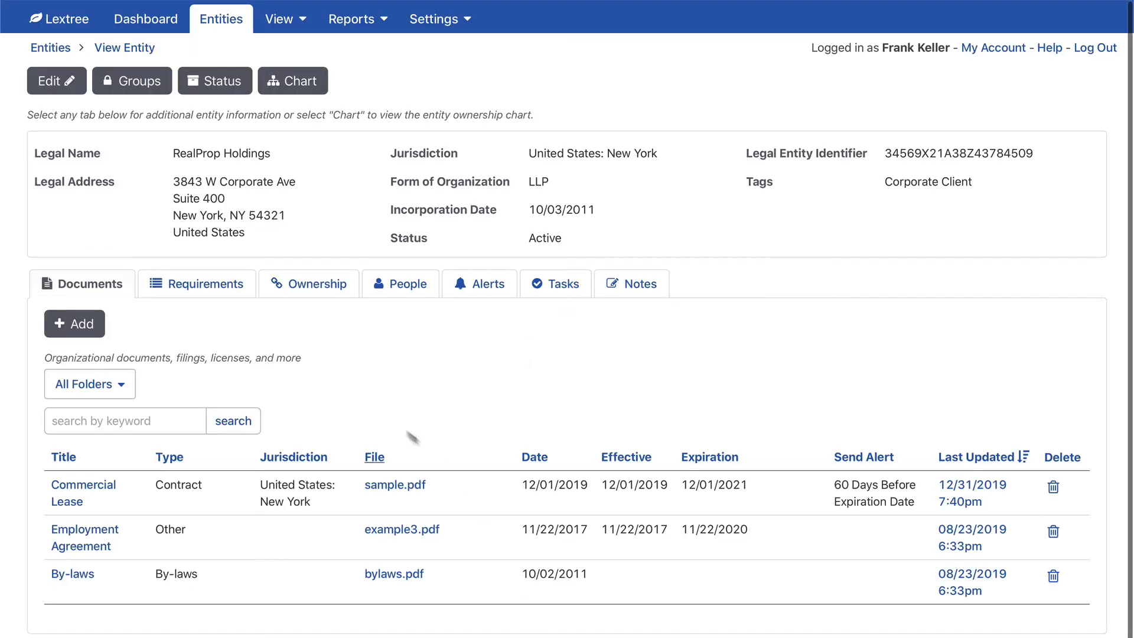
{"action": "left_click_drag", "start_coordinate": [155, 490], "coordinate": [206, 493]}
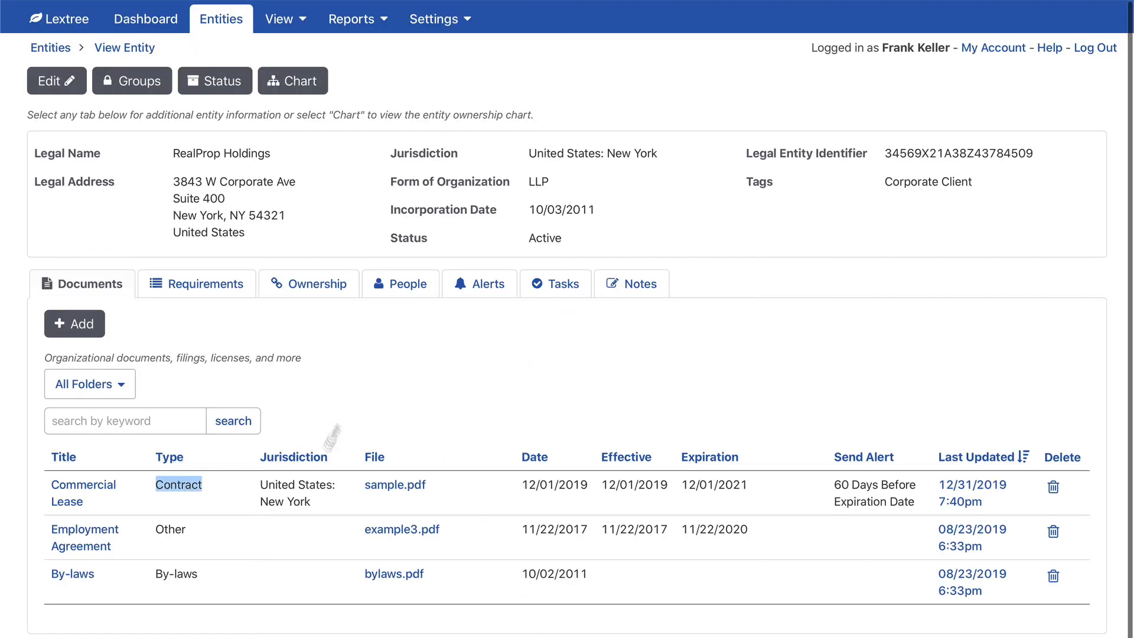
{"action": "left_click", "coordinate": [365, 344]}
- Open the document list in the entity reports
{"action": "left_click", "coordinate": [365, 22]}
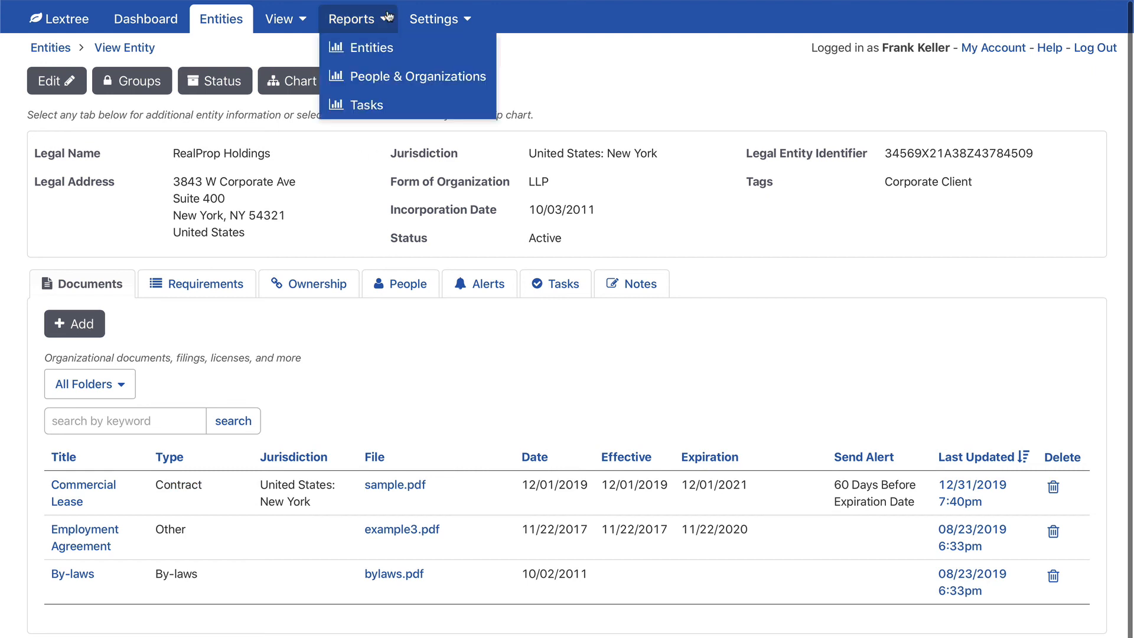
{"action": "left_click", "coordinate": [372, 50]}
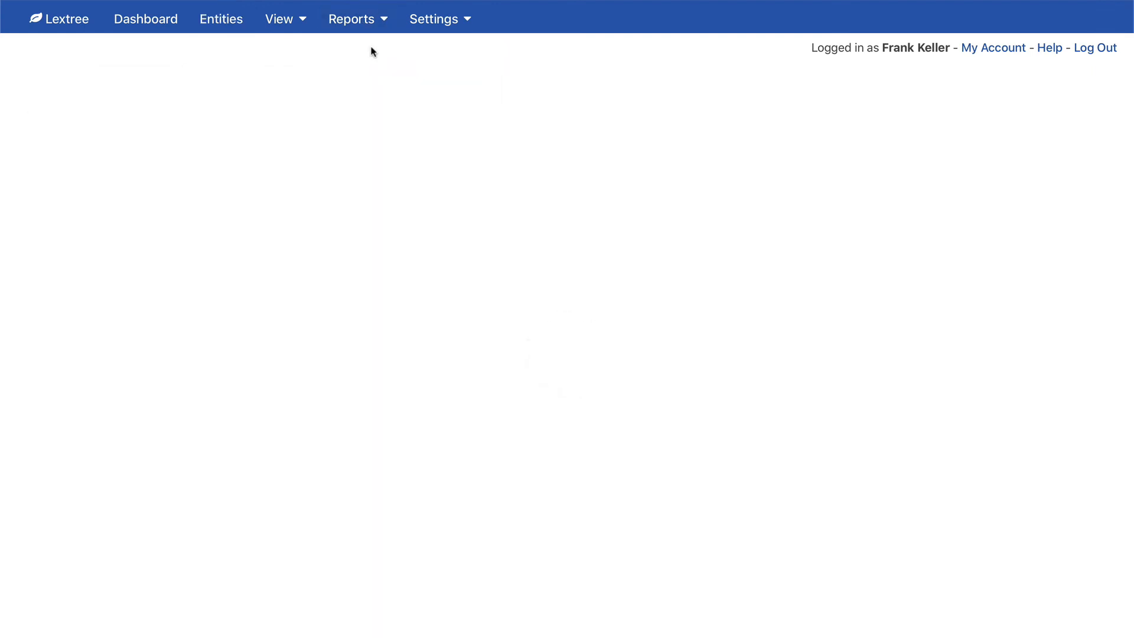
{"action": "left_click", "coordinate": [211, 85]}
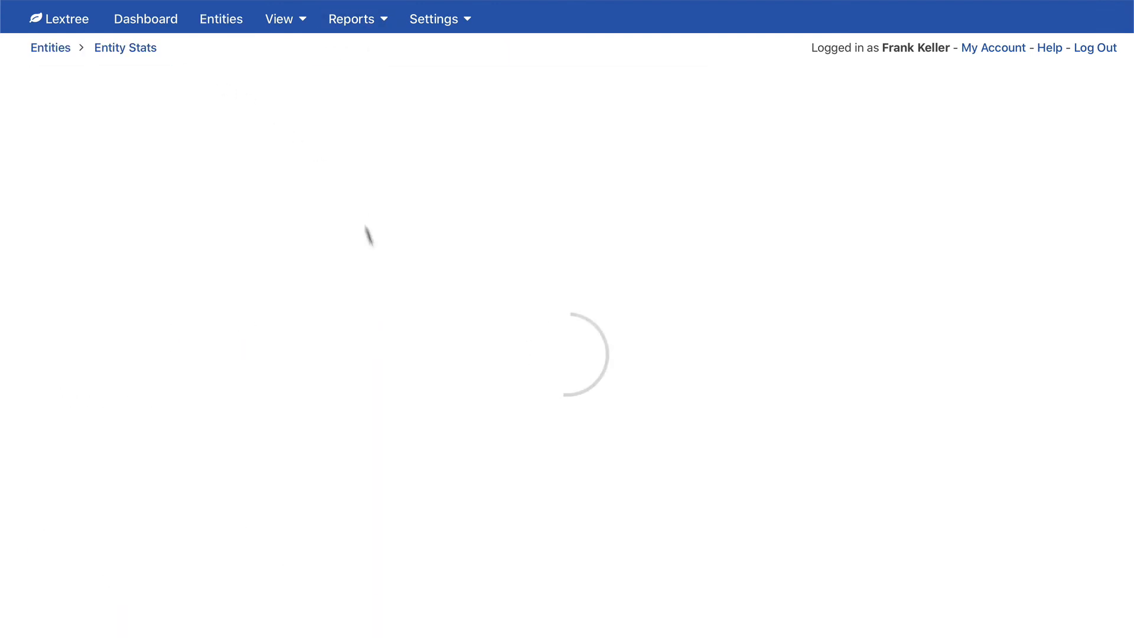
- Filter the document list to documents whose Document Type contains Contract and review the matching row
{"action": "left_click", "coordinate": [306, 210]}
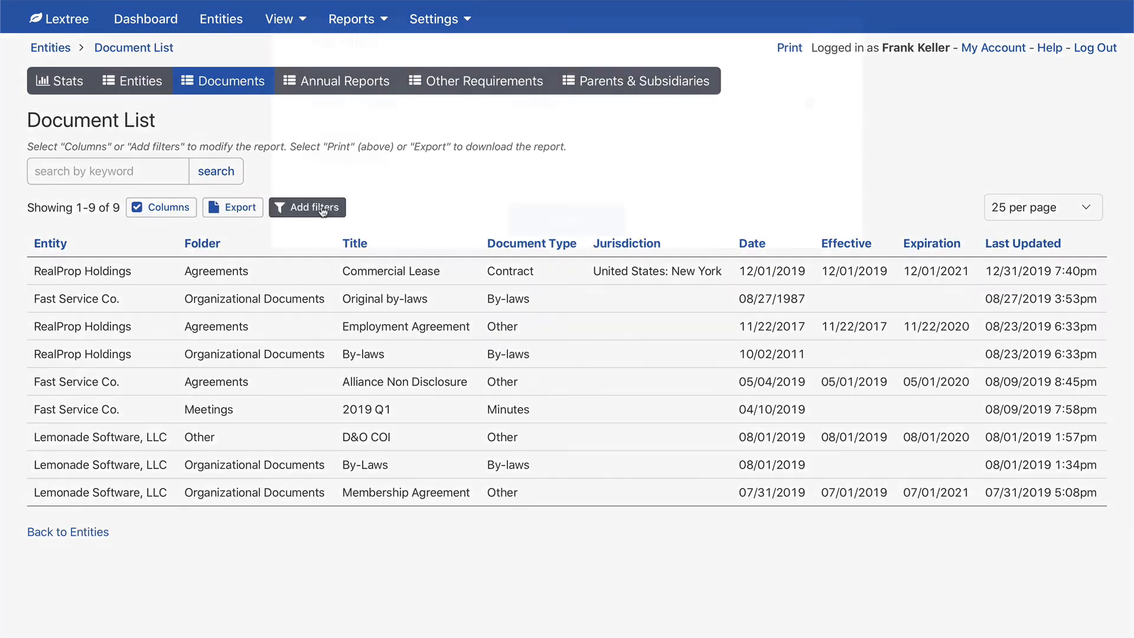
{"action": "left_click", "coordinate": [400, 101]}
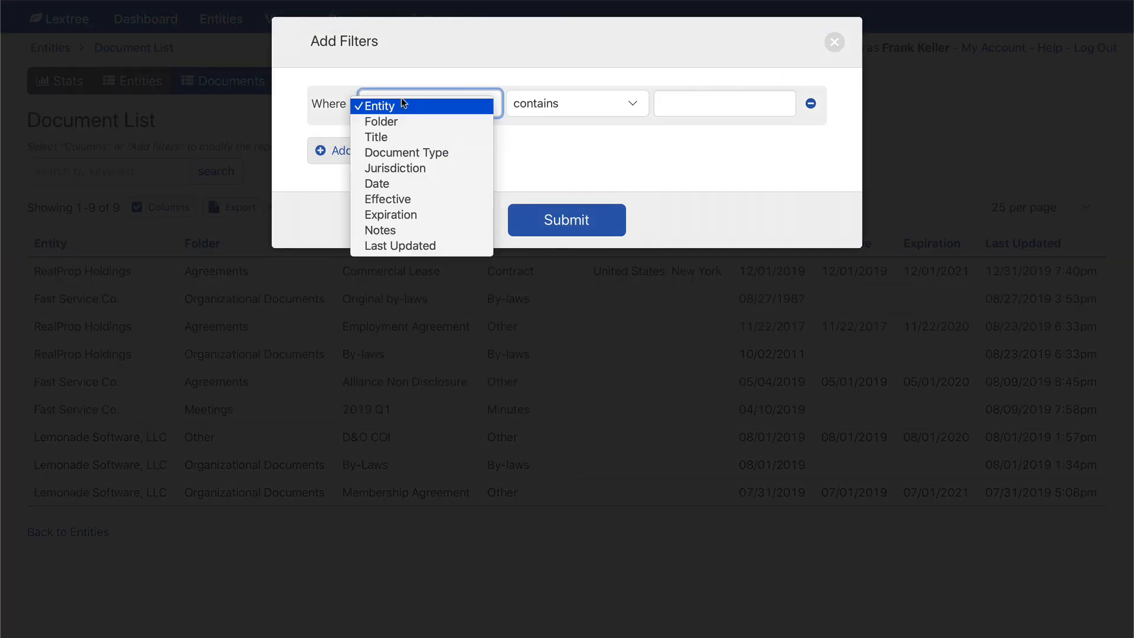
{"action": "left_click", "coordinate": [407, 153]}
{"action": "left_click", "coordinate": [690, 104]}
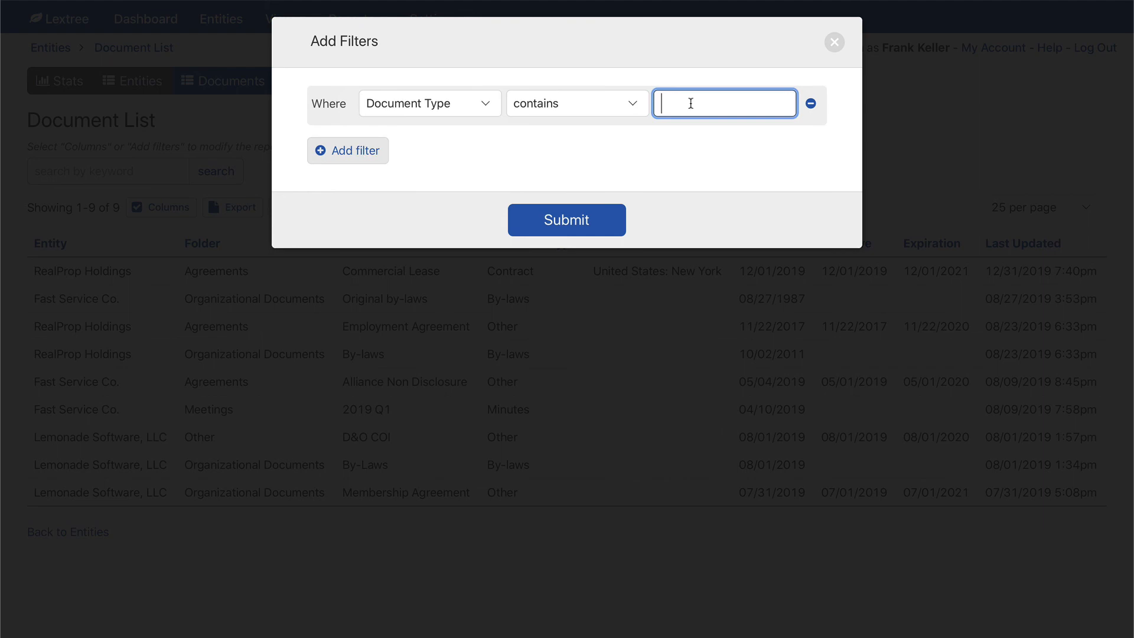
{"action": "type", "text": "Contract"}
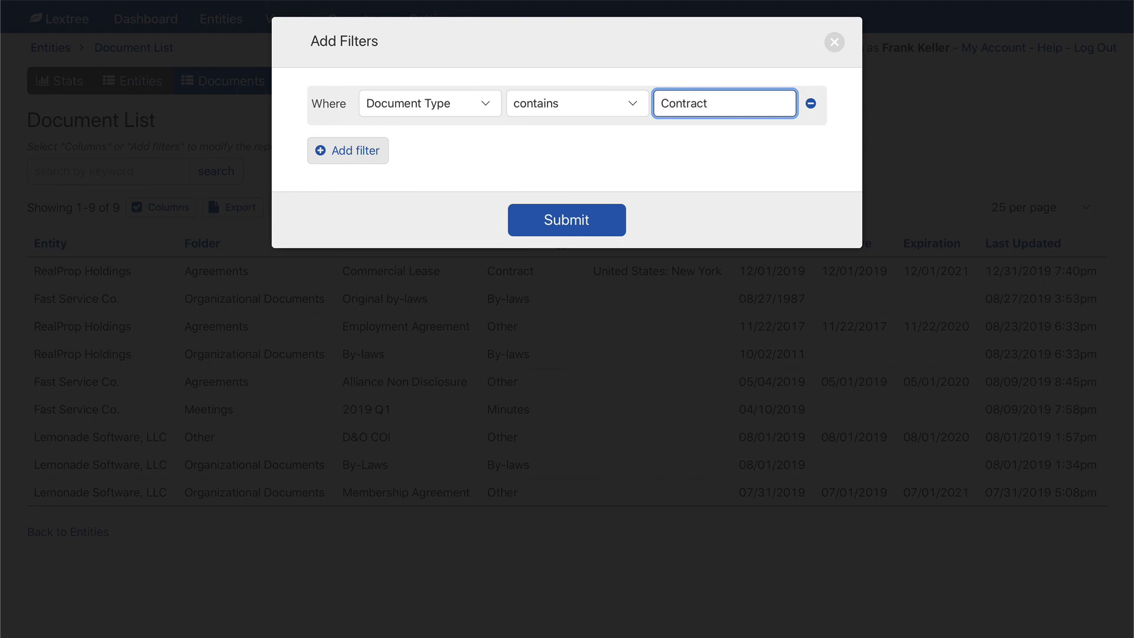
{"action": "left_click", "coordinate": [571, 227]}
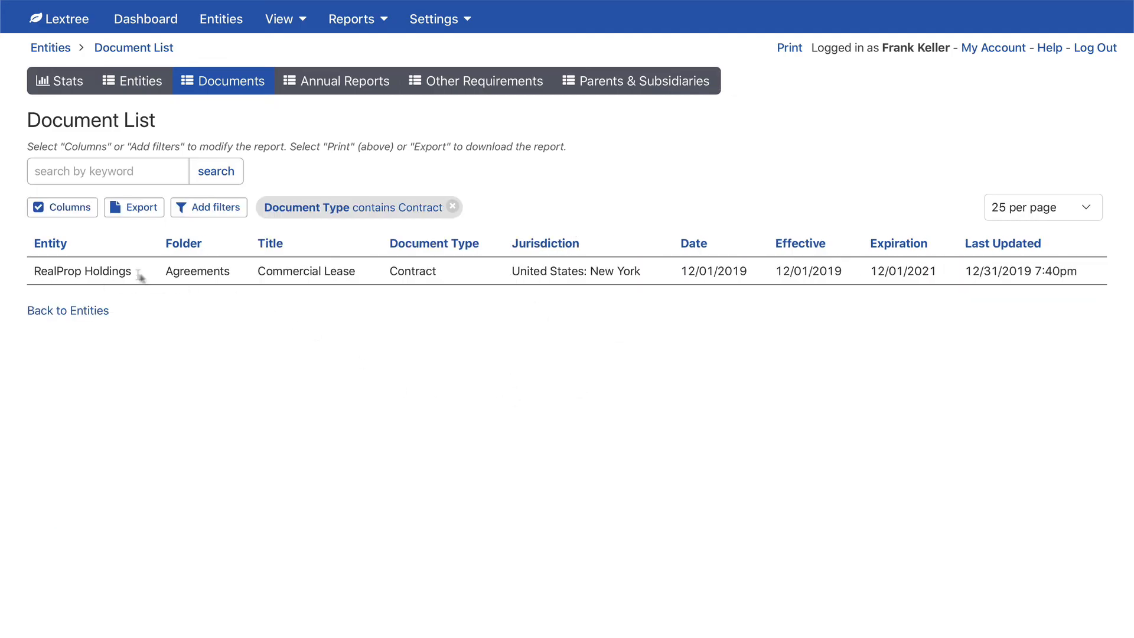
{"action": "left_click_drag", "start_coordinate": [166, 270], "coordinate": [440, 275]}
{"action": "left_click", "coordinate": [454, 388]}
- Open the lookups, folders and fields settings, review the custom fields and return to the document type lookups
{"action": "left_click", "coordinate": [437, 26]}
{"action": "left_click", "coordinate": [437, 22]}
{"action": "left_click", "coordinate": [442, 76]}
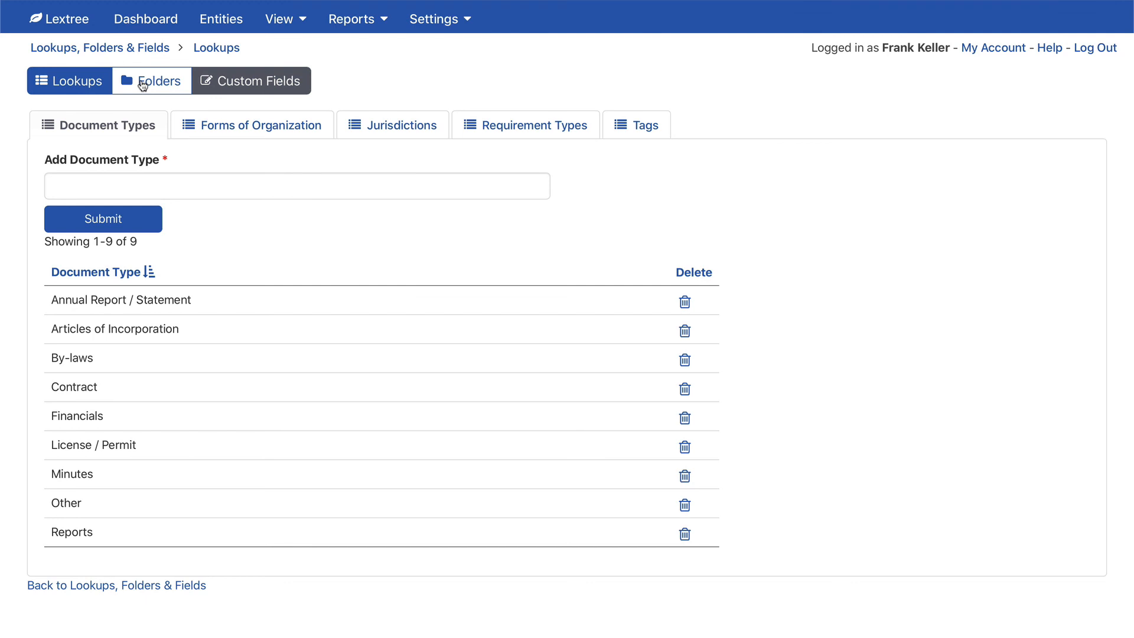
{"action": "left_click", "coordinate": [260, 81]}
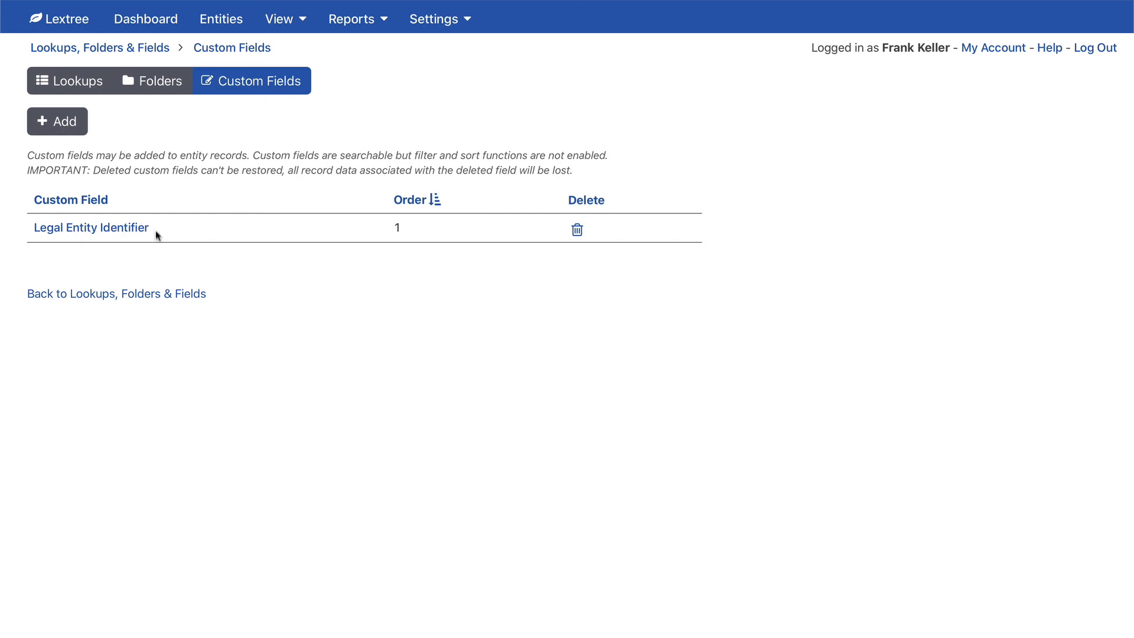
{"action": "left_click", "coordinate": [72, 86]}
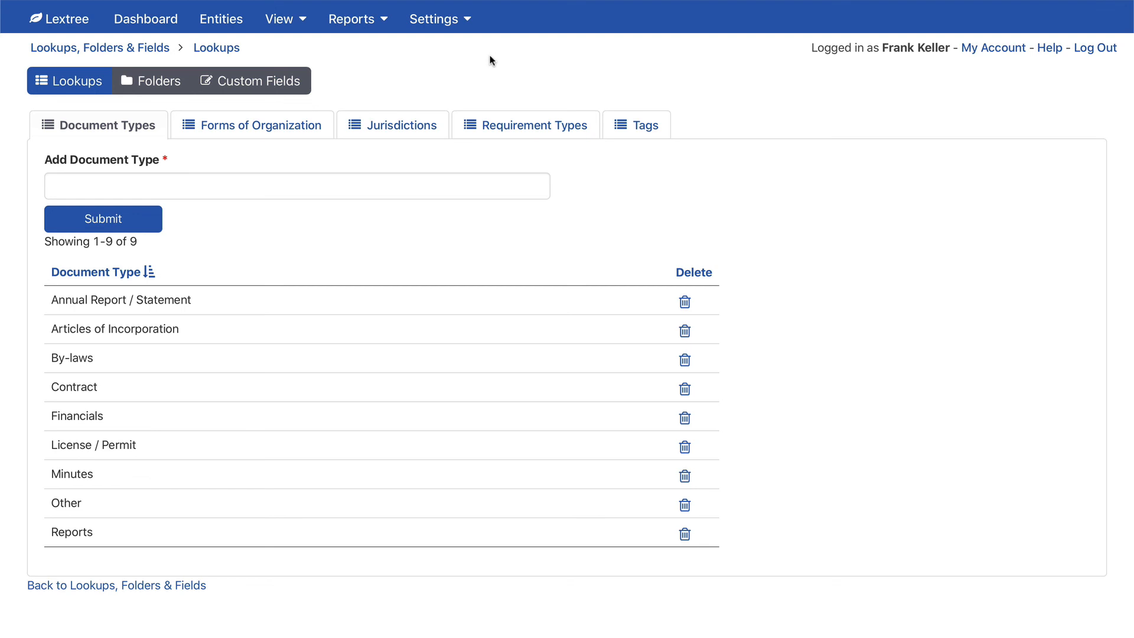
- Look through the available settings areas and return to the dashboard with the requirements by jurisdiction chart
{"action": "left_click", "coordinate": [457, 22]}
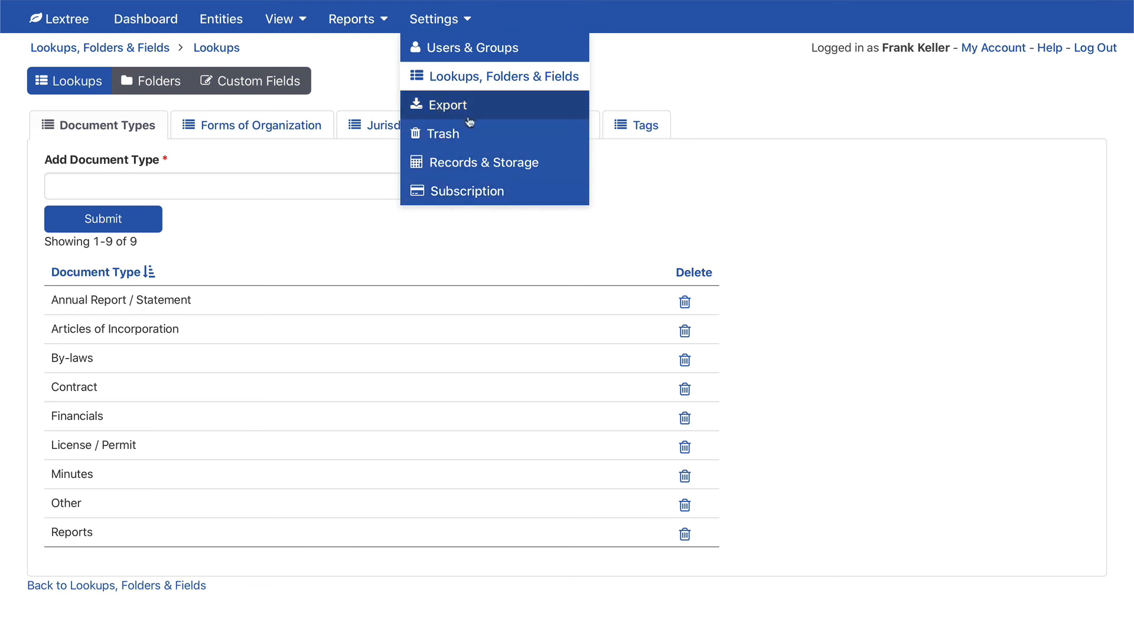
{"action": "left_click", "coordinate": [438, 20]}
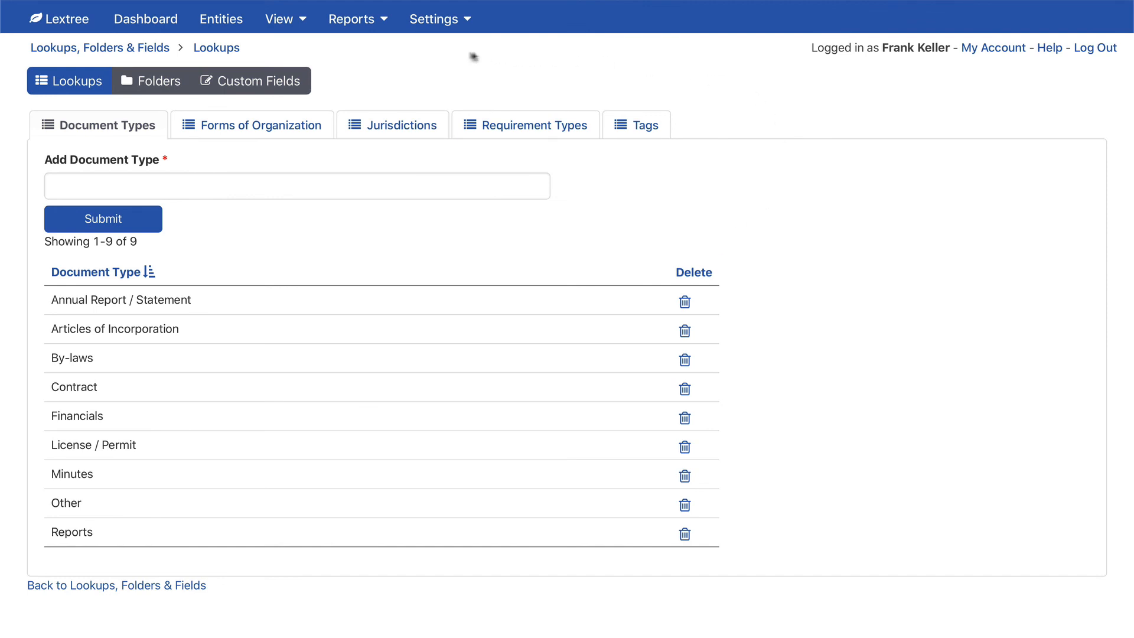
{"action": "left_click", "coordinate": [156, 22]}
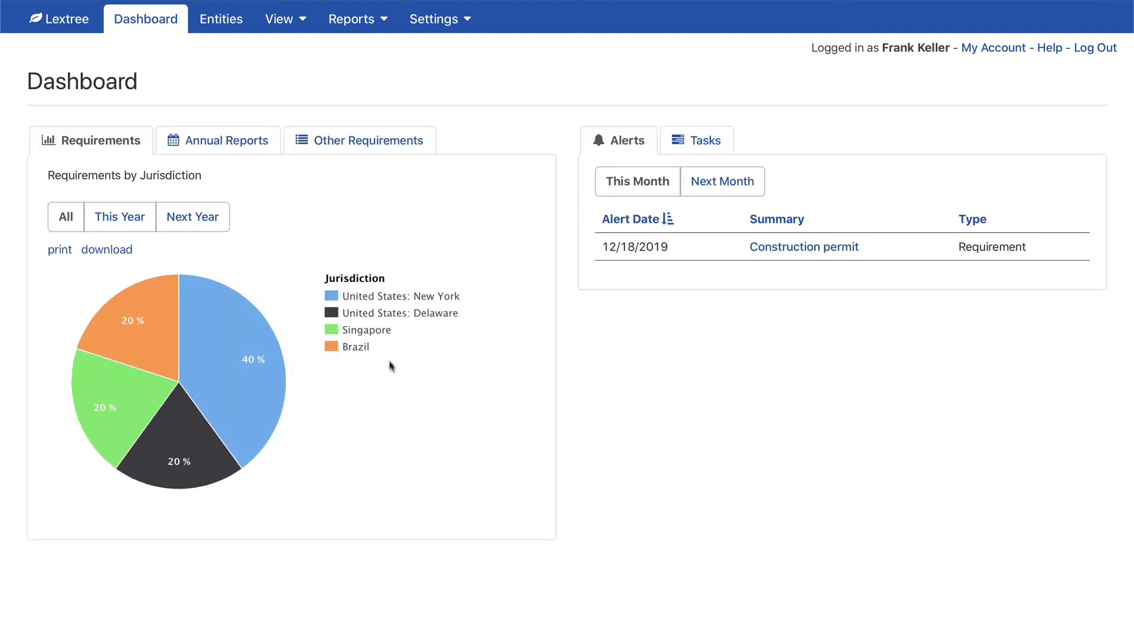
{"action": "mouse_move", "coordinate": [216, 320]}
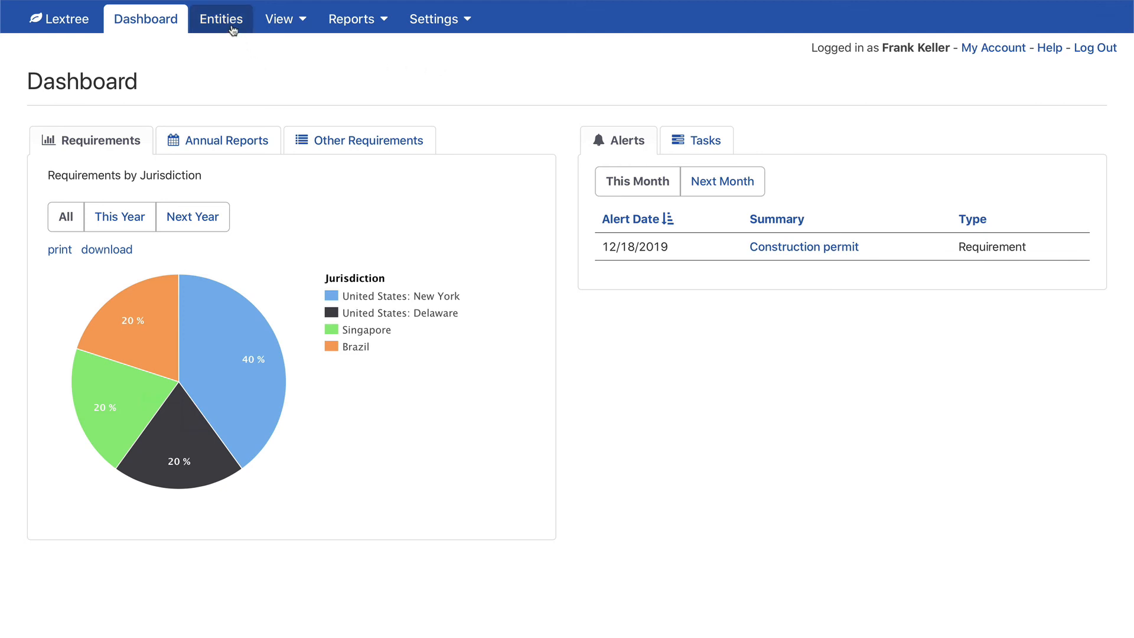
{"action": "left_click", "coordinate": [288, 24]}
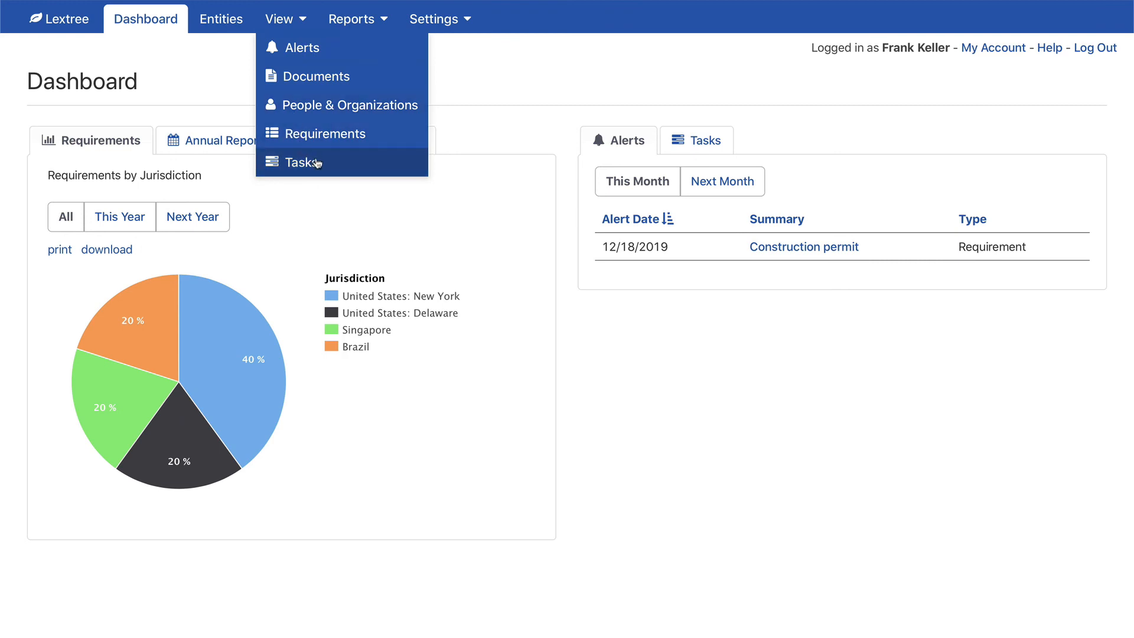
{"action": "left_click", "coordinate": [358, 27]}
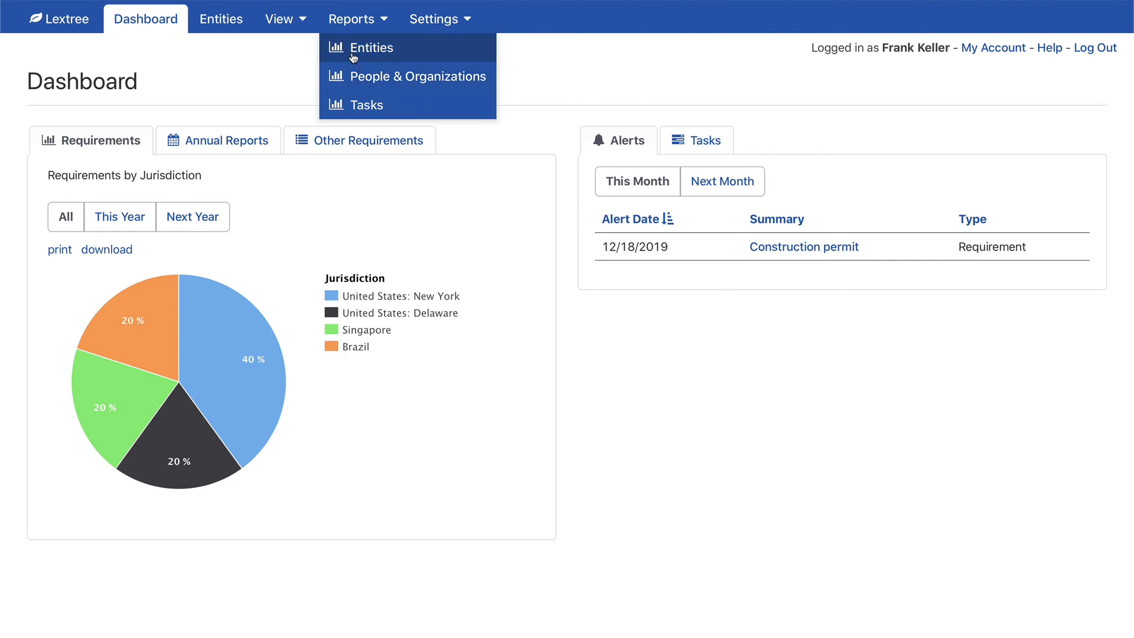
{"action": "left_click", "coordinate": [438, 21]}
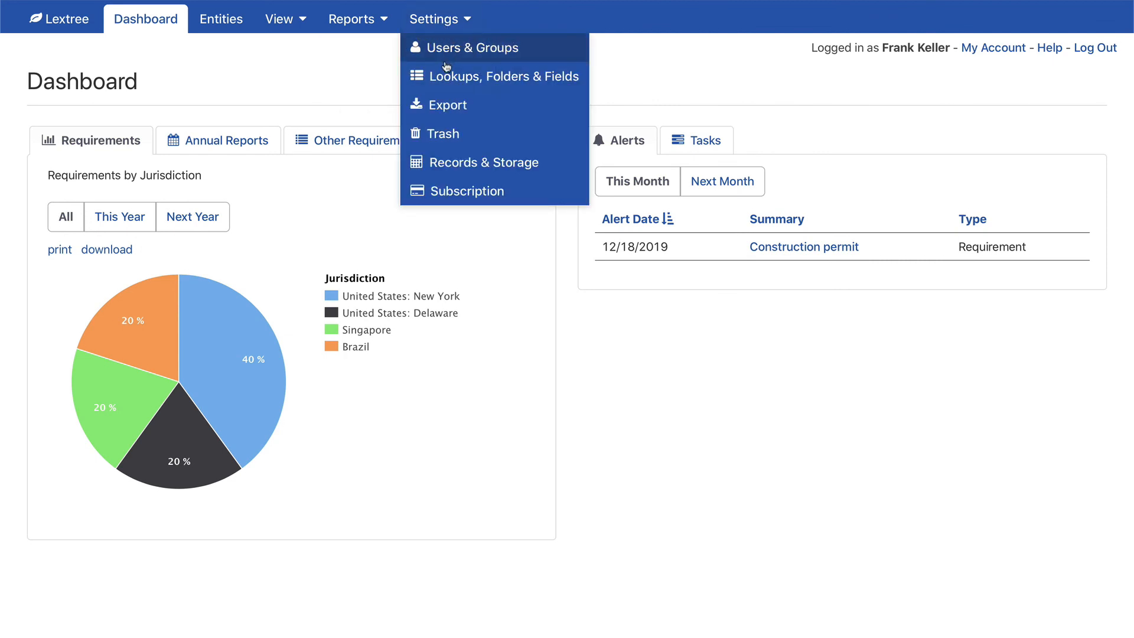